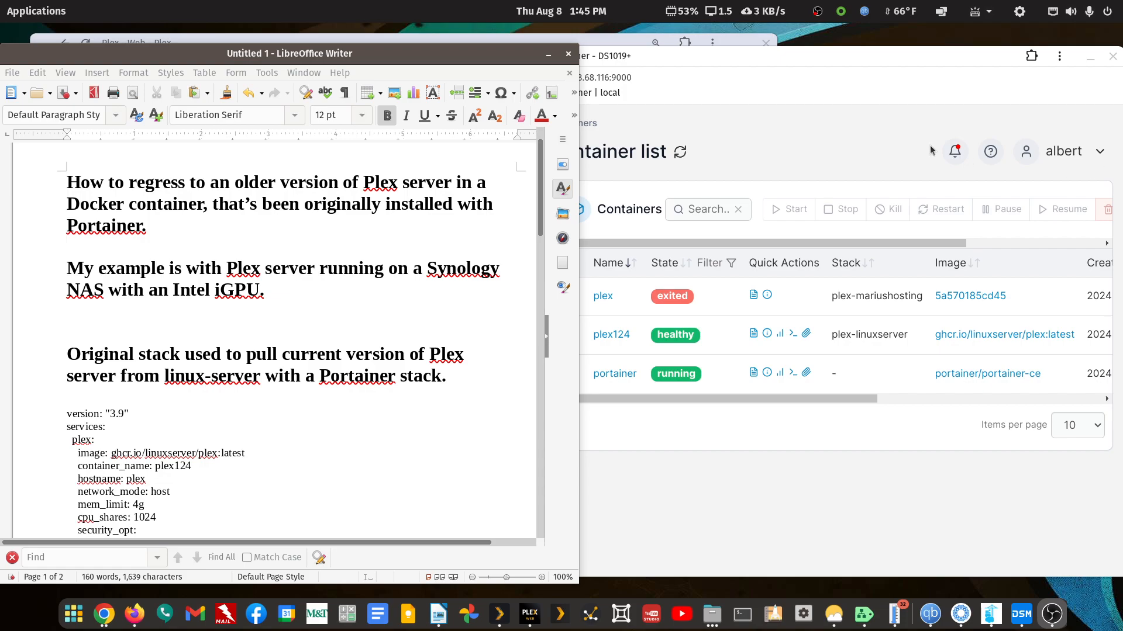
# - View the Portainer container list, then inspect the plex124, plex and PlexMediaServer folders in Synology File Station
pyautogui.click(868, 58)
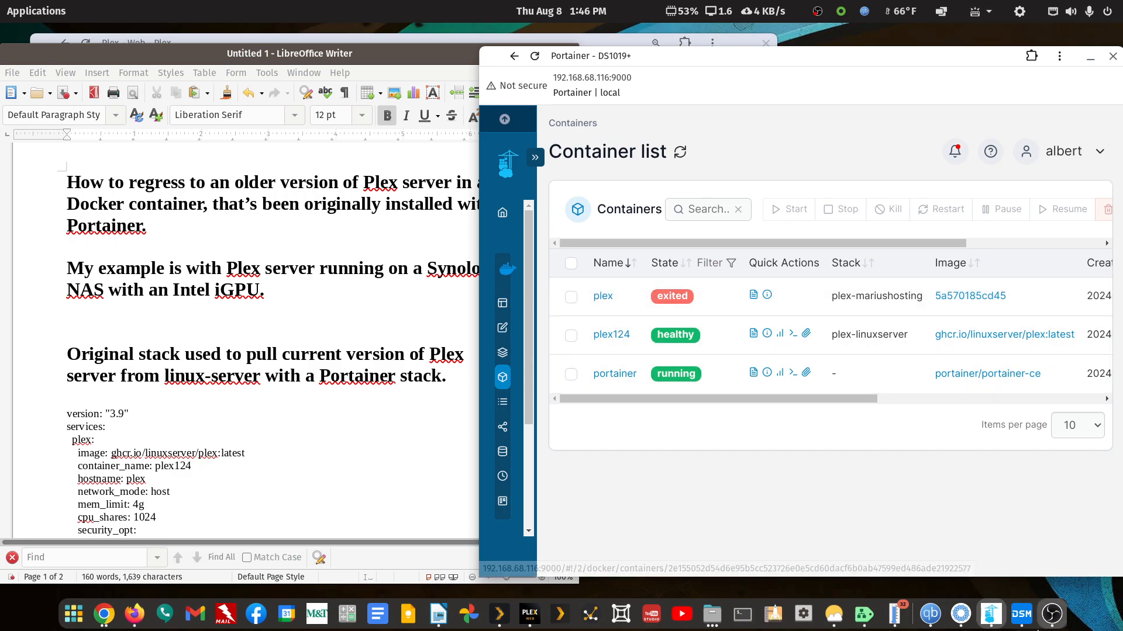
pyautogui.click(1022, 617)
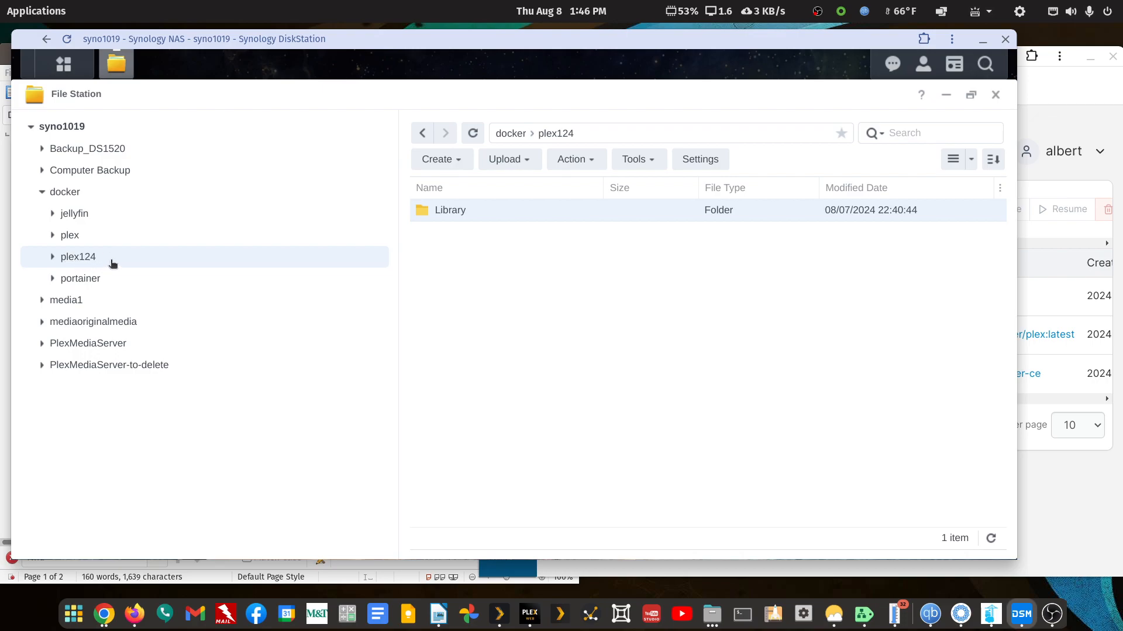
pyautogui.click(71, 239)
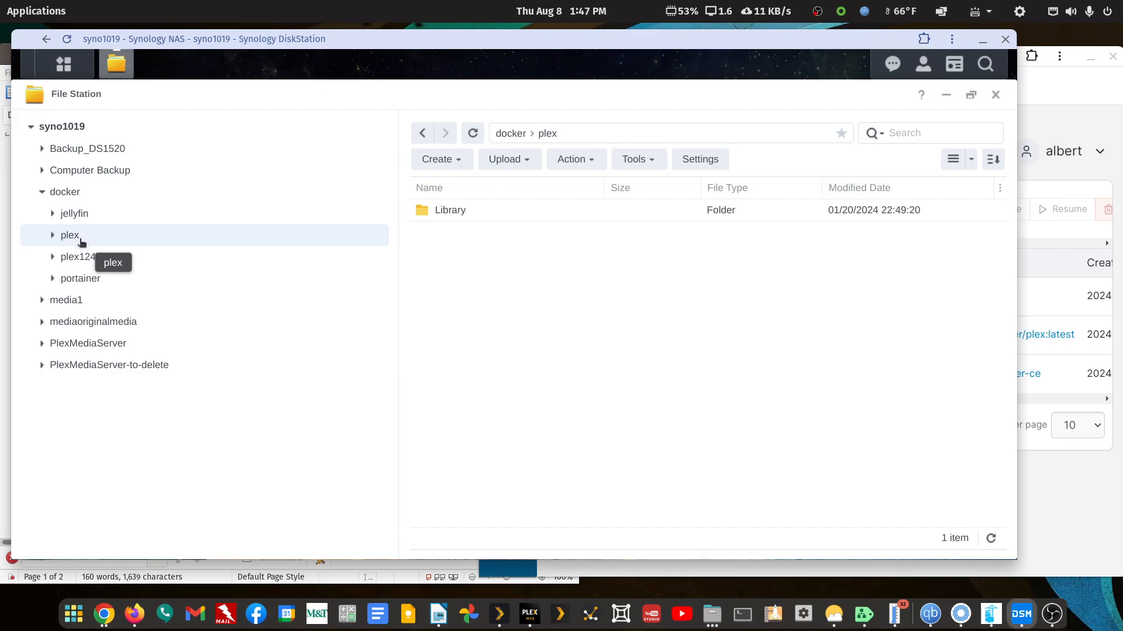
pyautogui.click(111, 345)
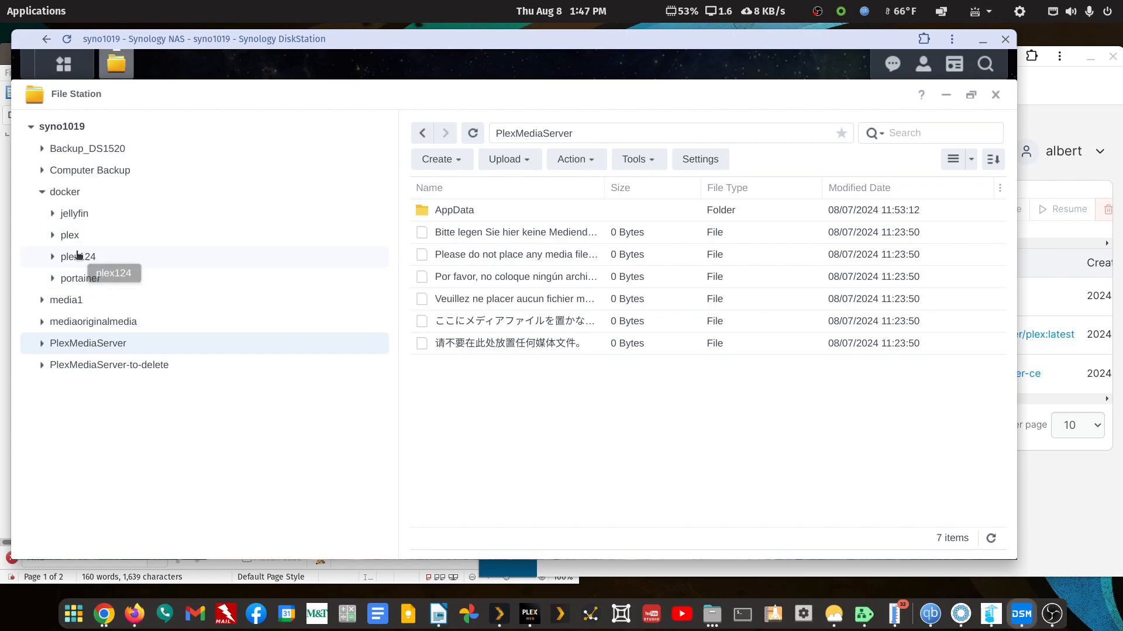
pyautogui.click(77, 255)
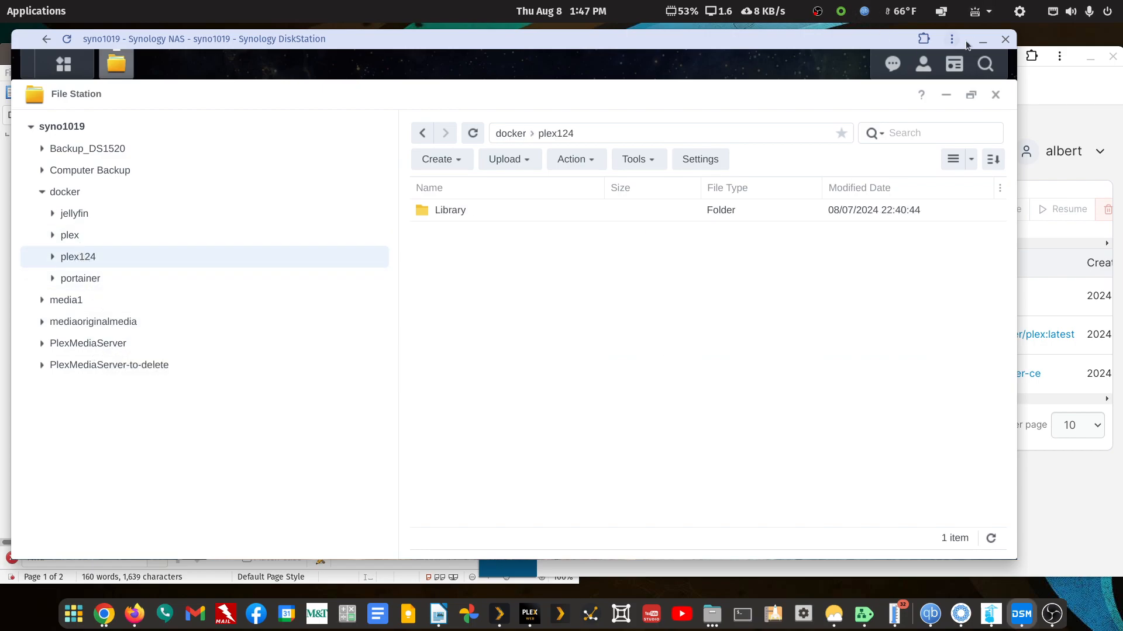
pyautogui.click(982, 39)
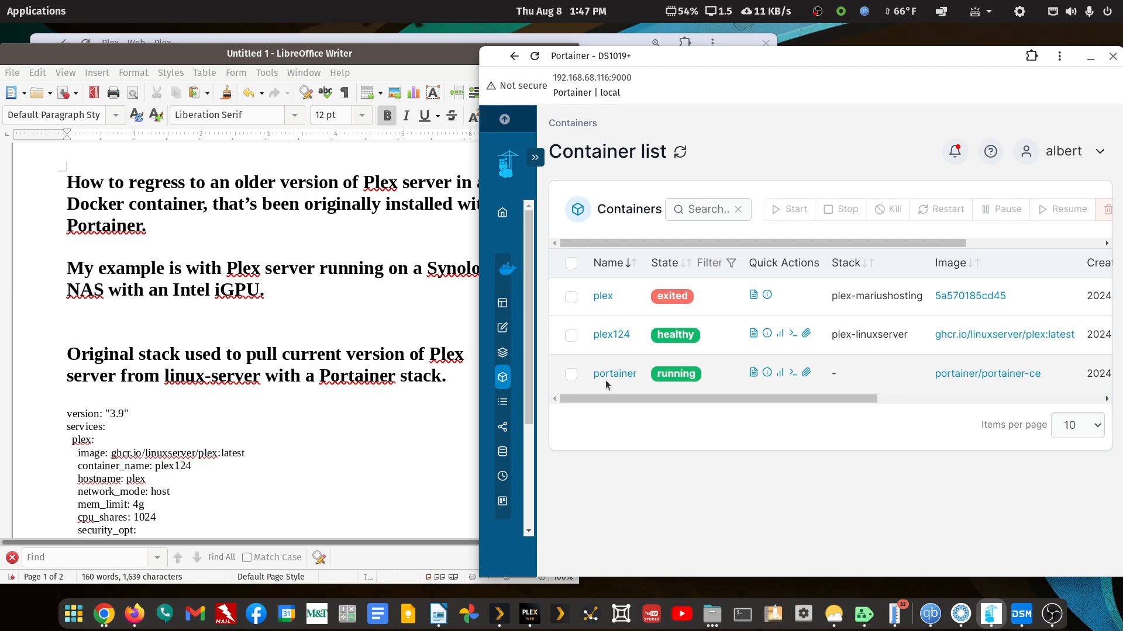
# - Look over the beginning of the Writer notes, then check the server version on the General settings page in Plex Web
pyautogui.click(433, 54)
pyautogui.scroll(1, 254, 297)
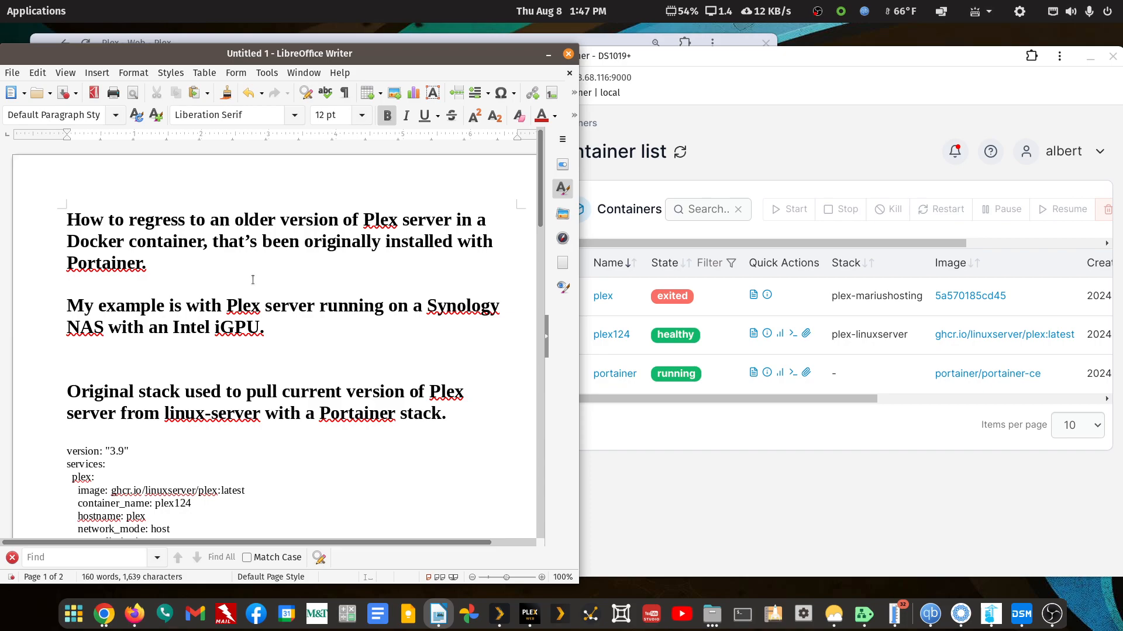
pyautogui.scroll(-3, 252, 280)
pyautogui.scroll(1, 252, 280)
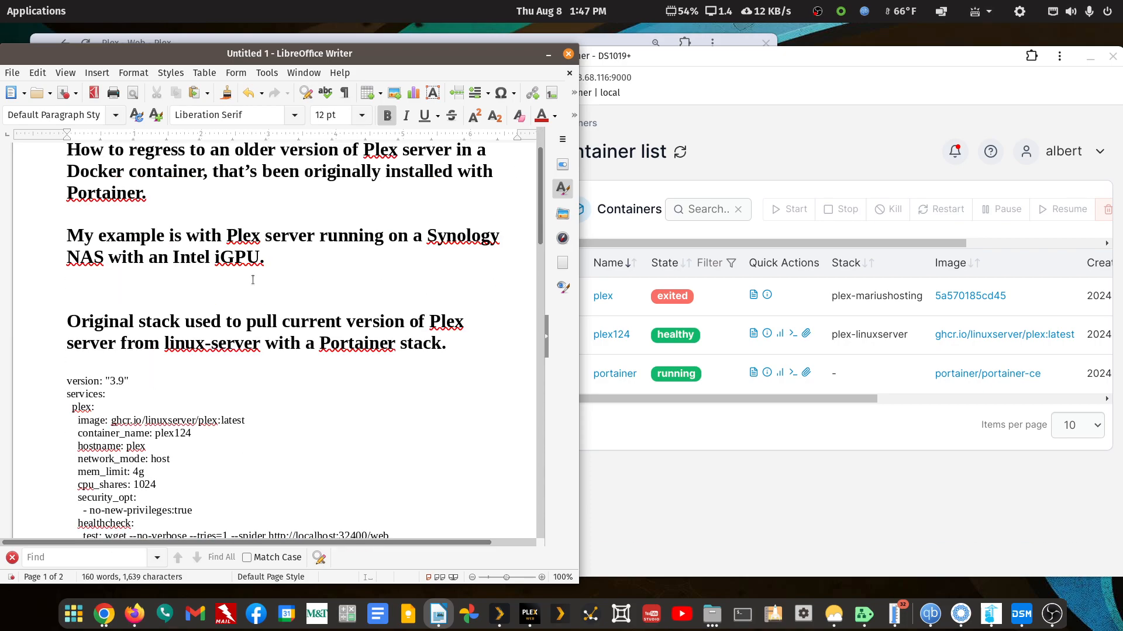
pyautogui.click(539, 612)
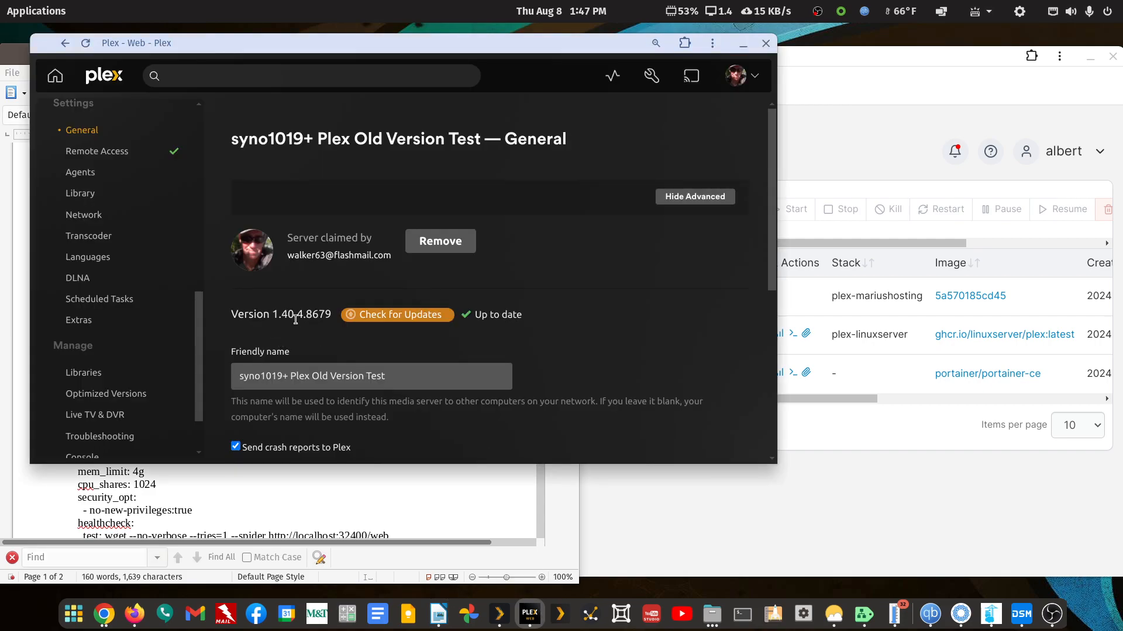
pyautogui.click(742, 46)
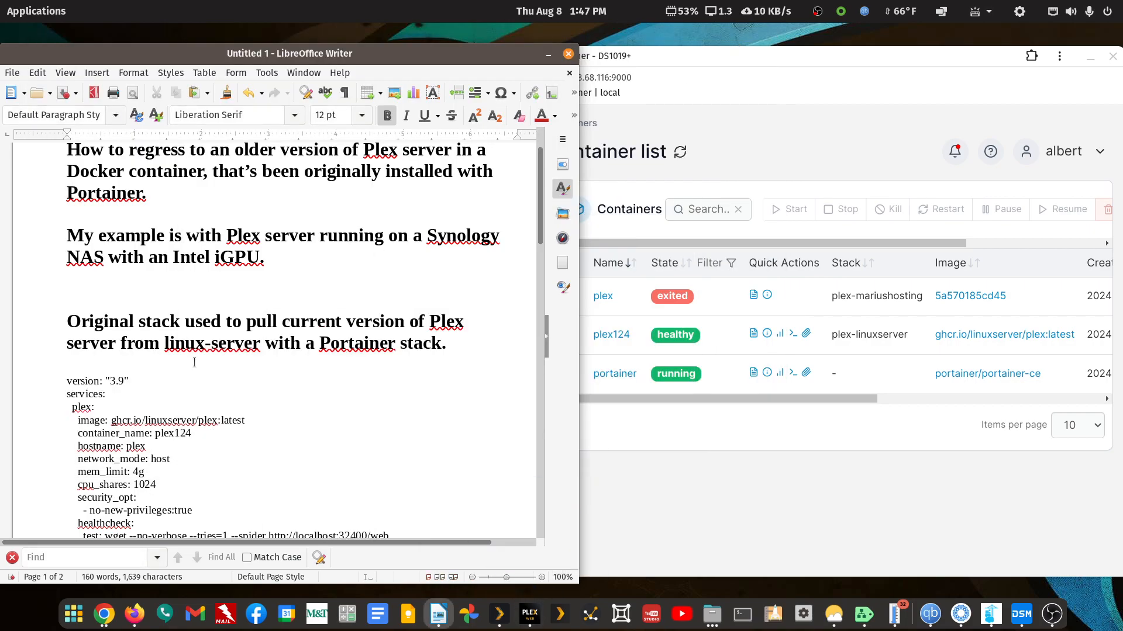
# - Read through the original stack, the old packages link and the version change instructions in the Writer notes
pyautogui.scroll(-1, 194, 362)
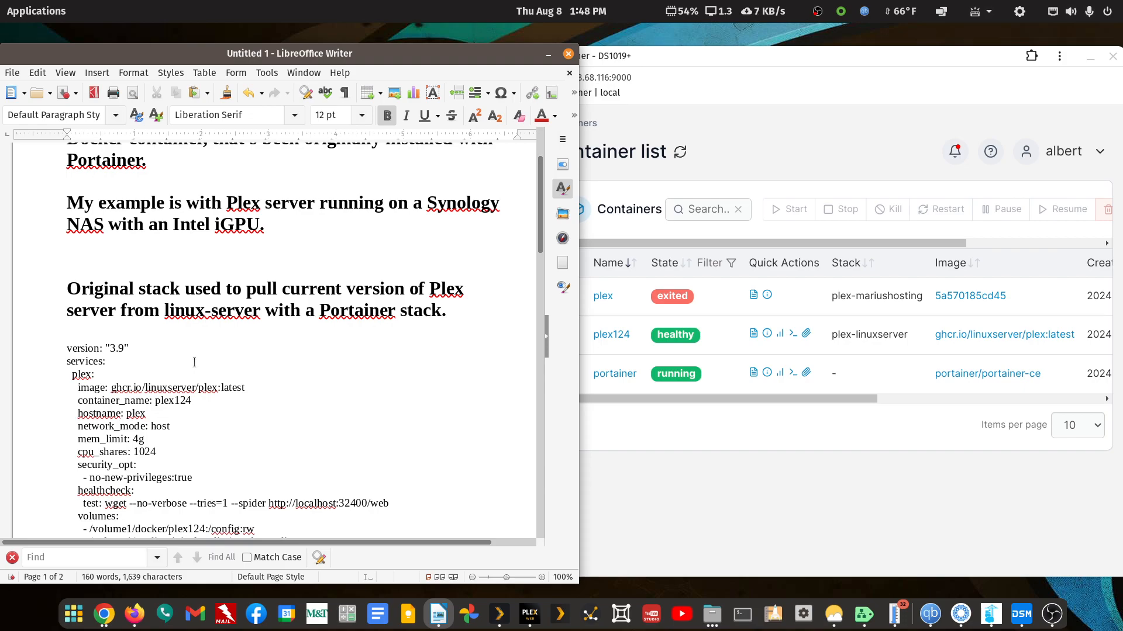
pyautogui.scroll(-10, 340, 414)
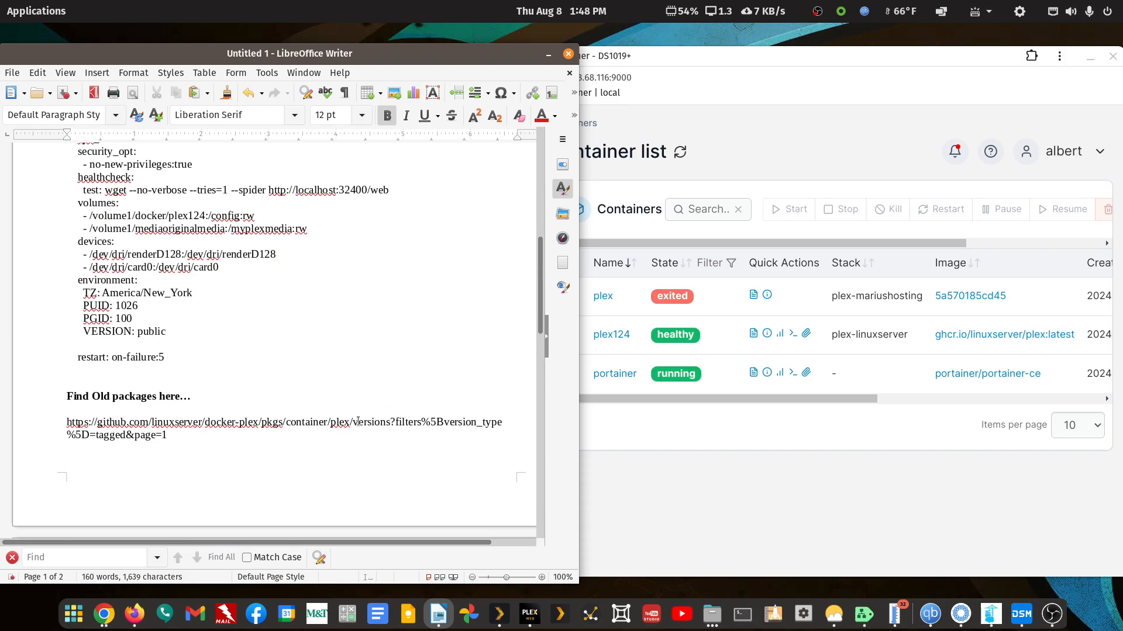
pyautogui.scroll(-6, 357, 421)
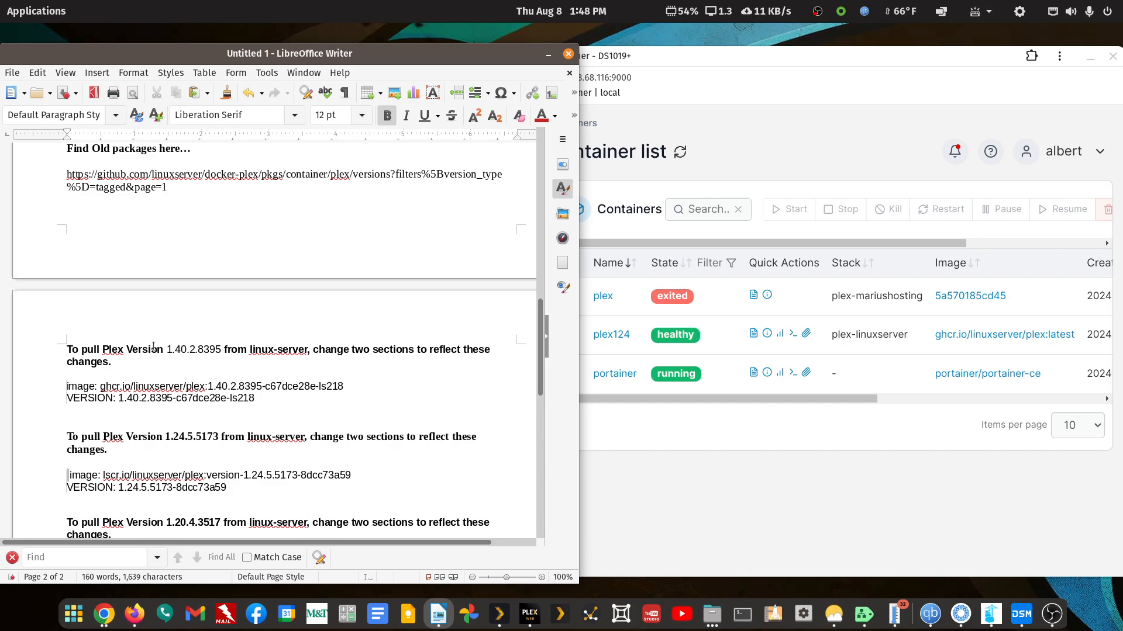
# - Examine the instructions for pulling Plex versions 1.40.2.8395, 1.24.5.5173 and 1.20.4.3517, highlighting each version number
pyautogui.moveTo(166, 349); pyautogui.dragTo(223, 350)
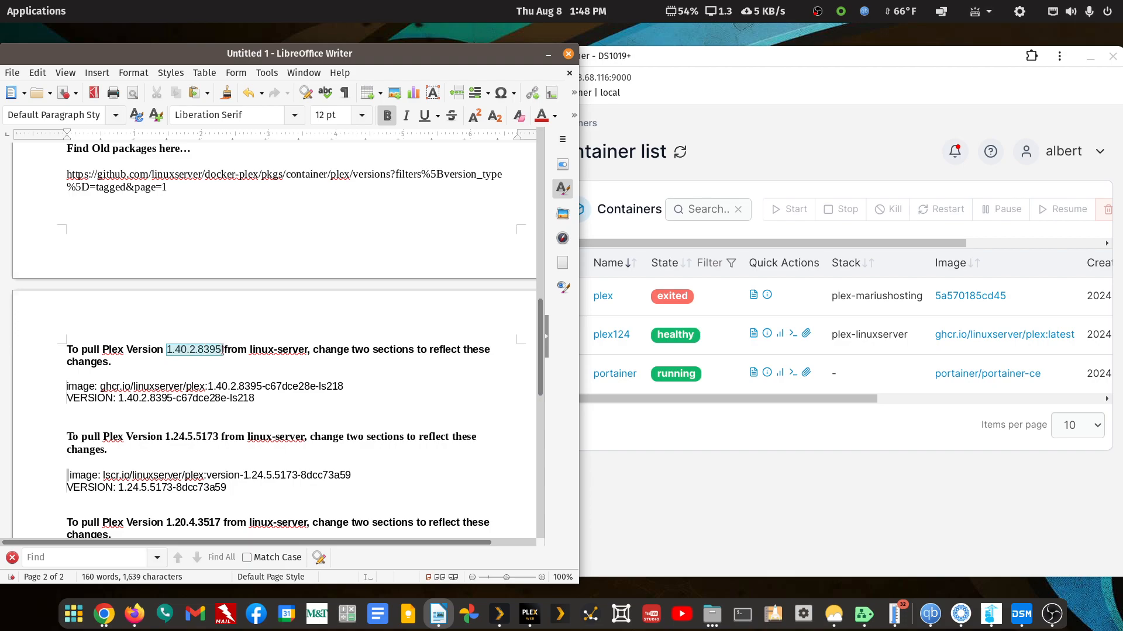
pyautogui.click(166, 436)
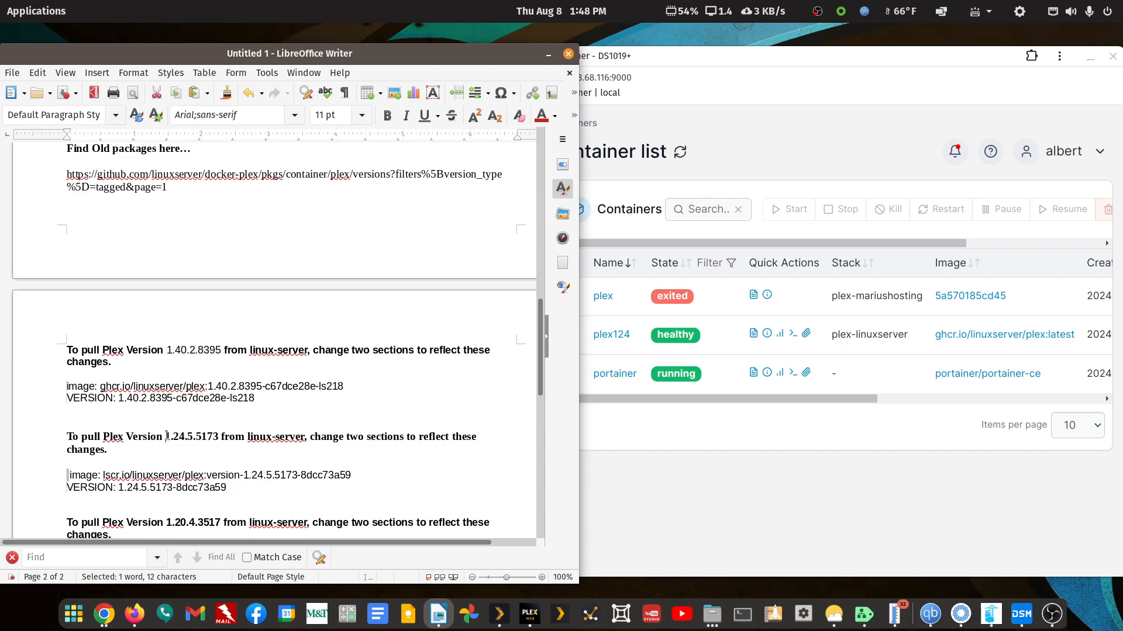
pyautogui.moveTo(167, 436); pyautogui.dragTo(221, 436)
pyautogui.click(168, 522)
pyautogui.moveTo(168, 522); pyautogui.dragTo(215, 515)
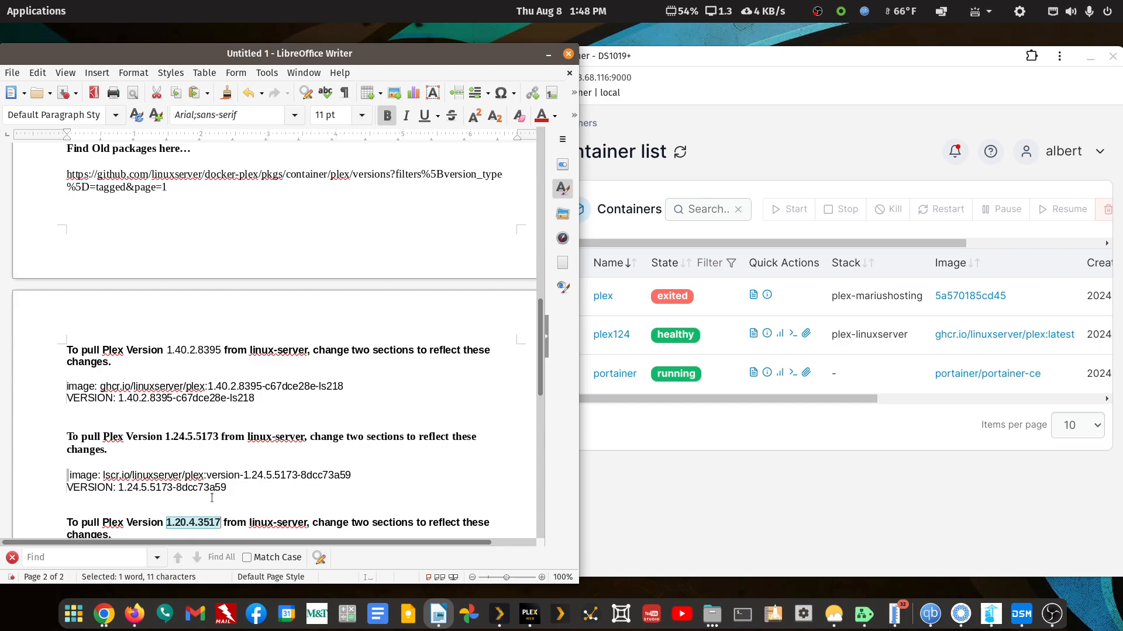
pyautogui.click(186, 440)
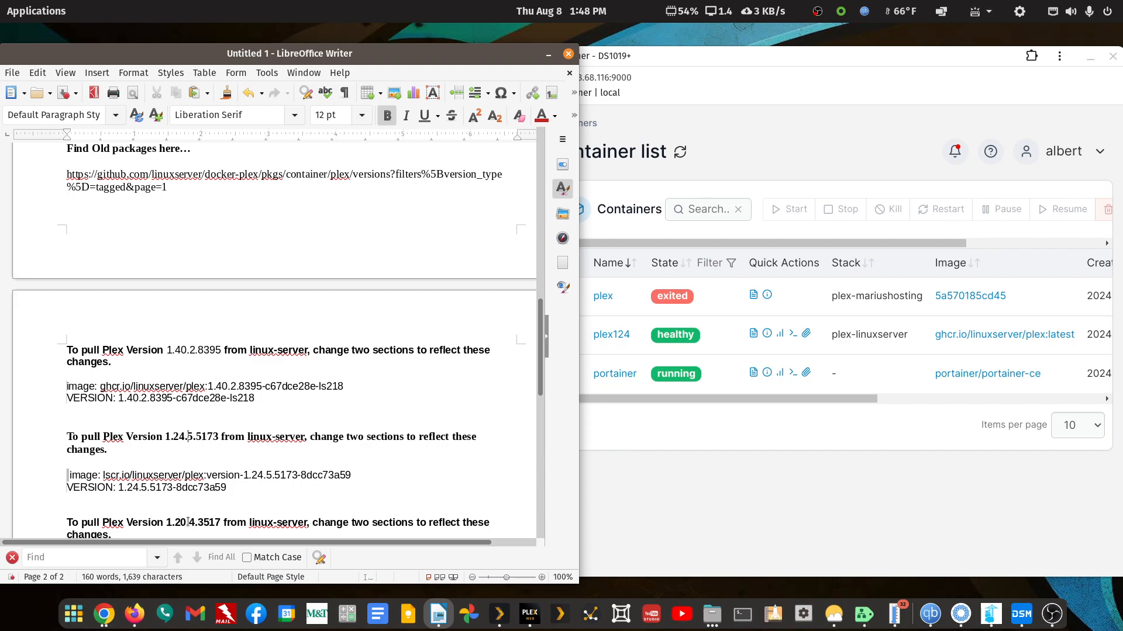
pyautogui.scroll(2, 193, 470)
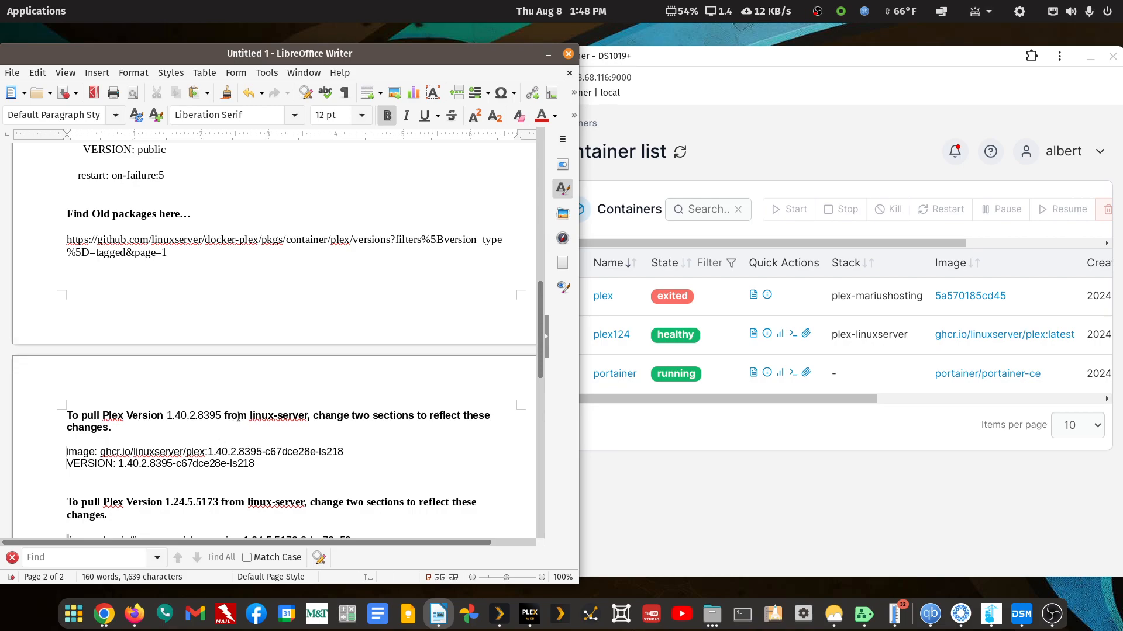
pyautogui.scroll(-2, 219, 416)
pyautogui.click(218, 431)
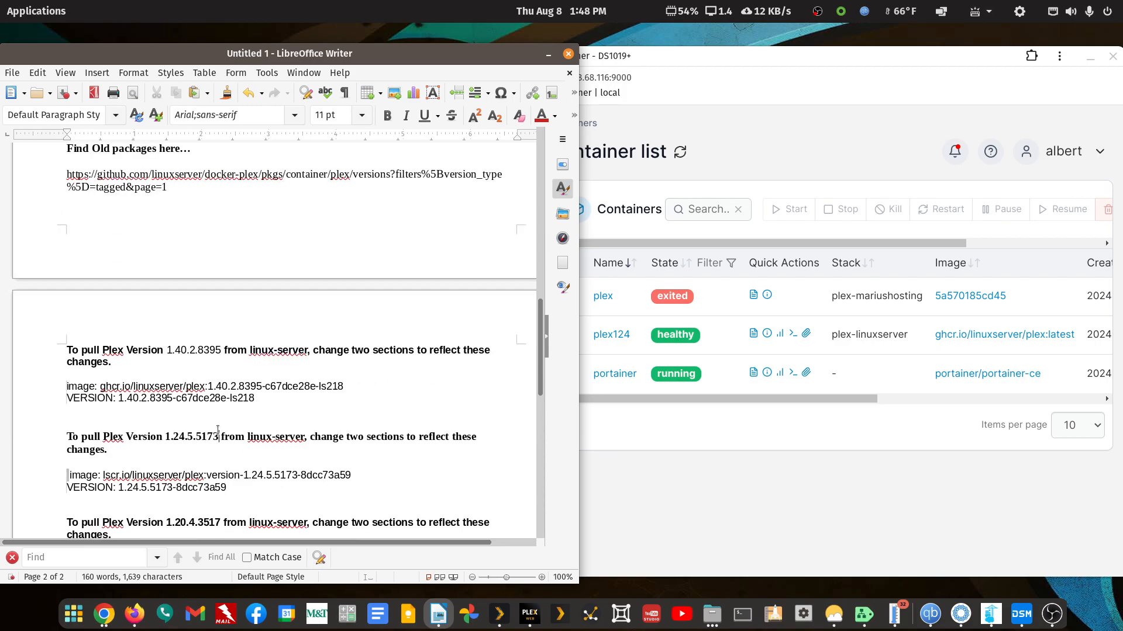
pyautogui.click(218, 431)
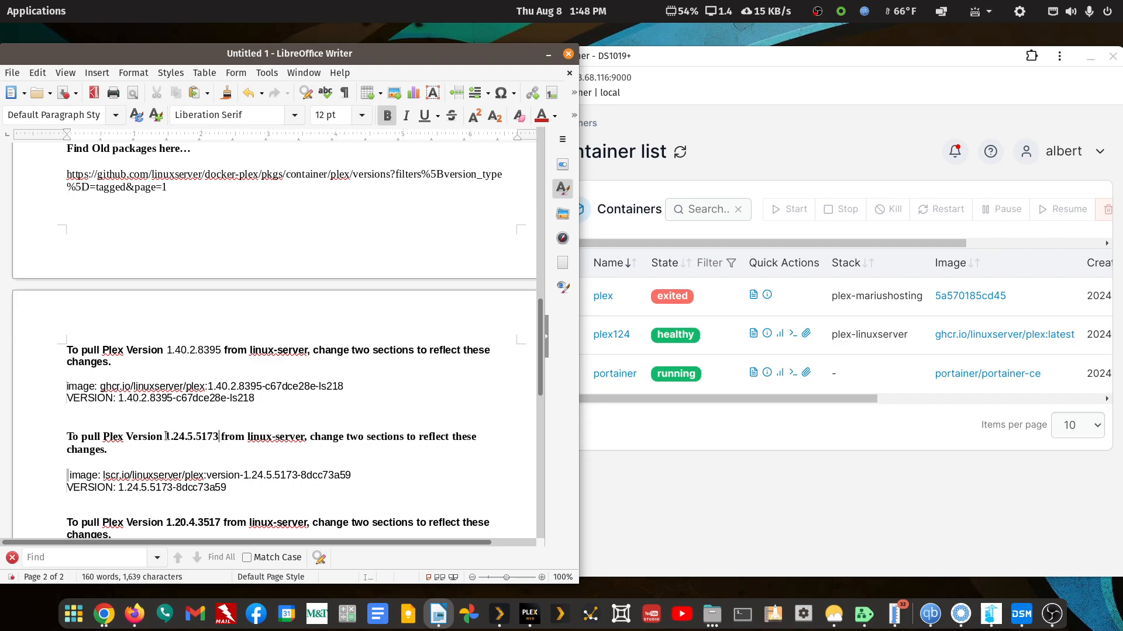
pyautogui.scroll(-1, 166, 436)
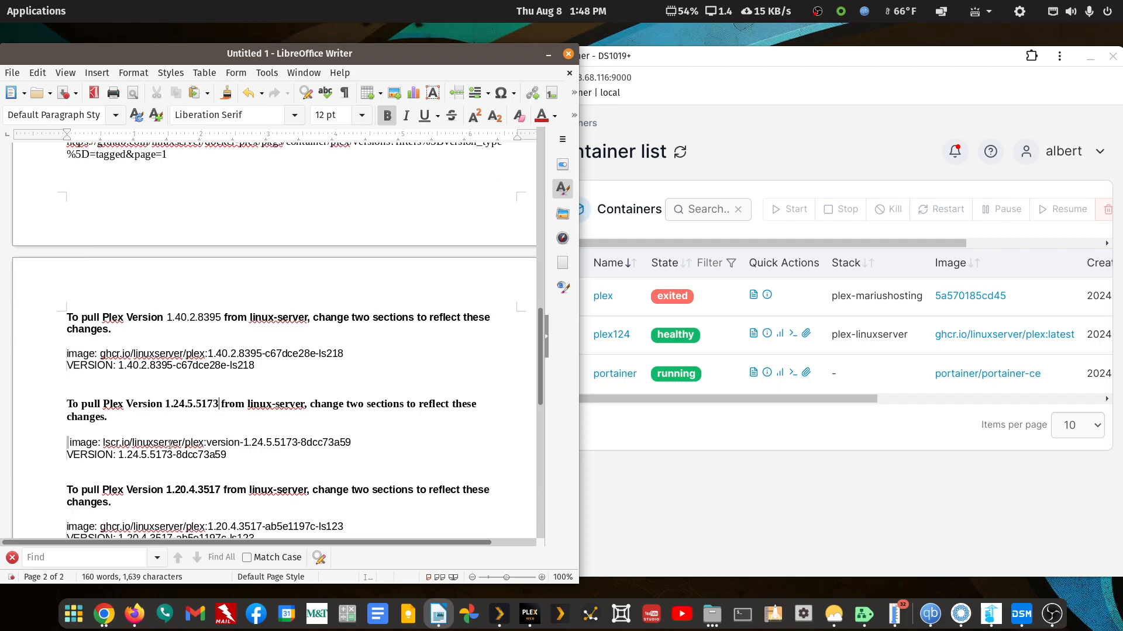
pyautogui.click(171, 490)
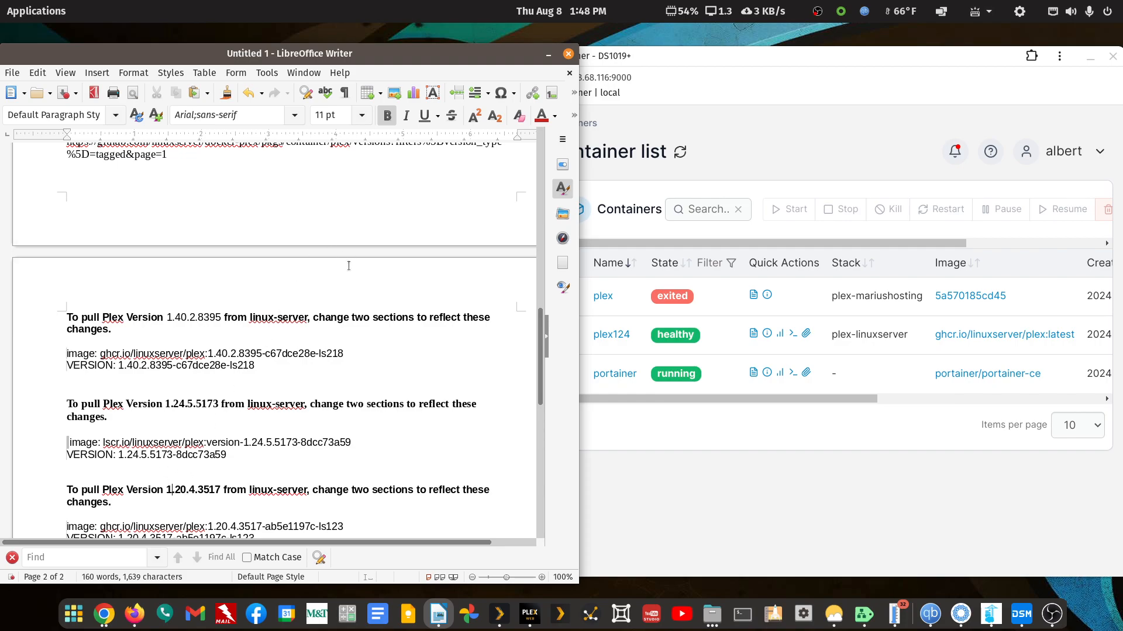
# - Switch to Portainer and stop the plex124 container
pyautogui.click(640, 55)
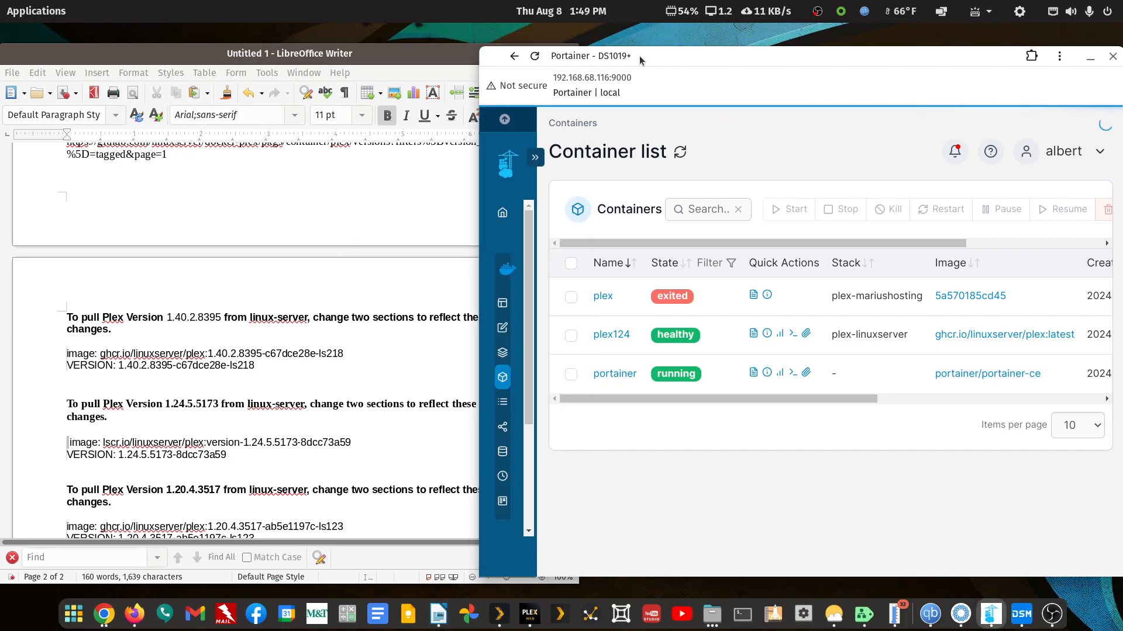
pyautogui.click(609, 335)
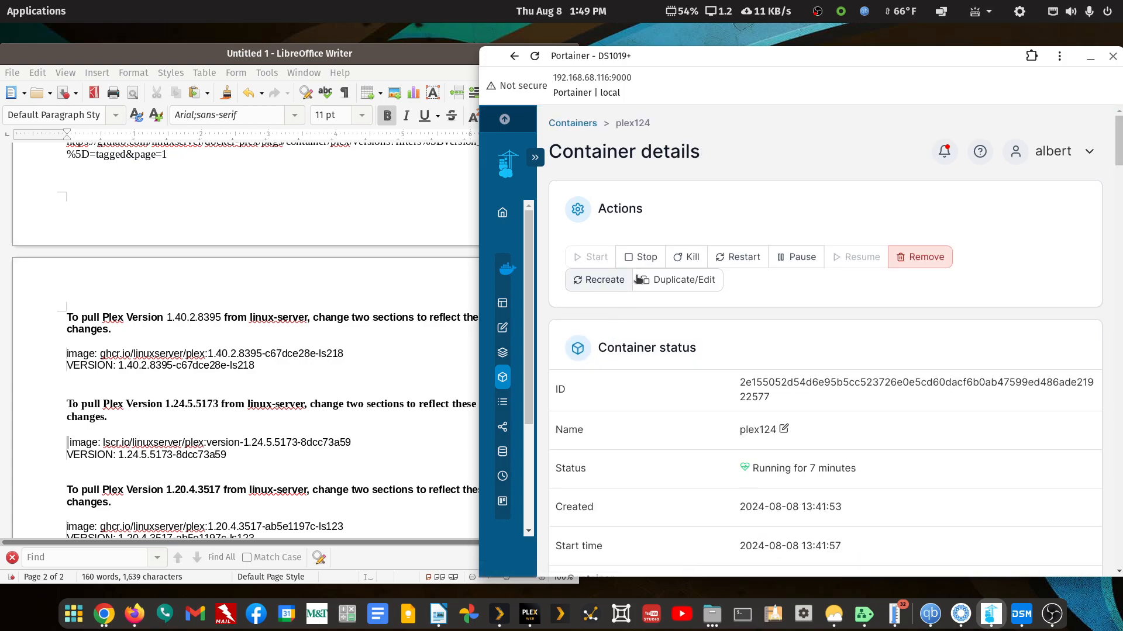
pyautogui.click(647, 259)
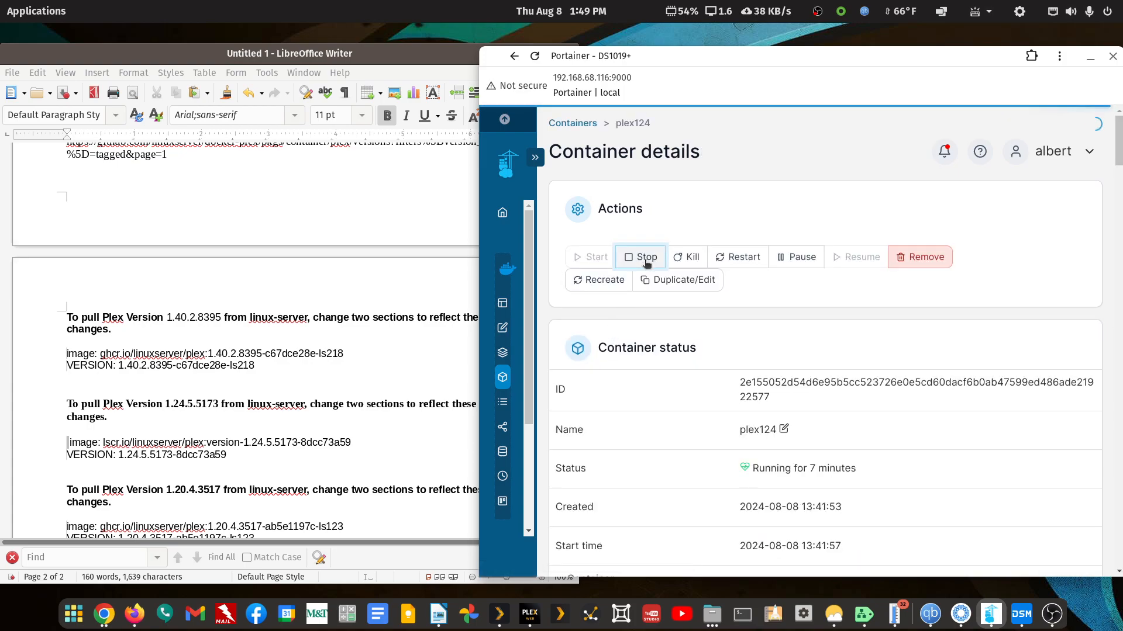
# - Switch to Plex Web and reload the server's settings page to check its connection with the container stopped
pyautogui.click(503, 624)
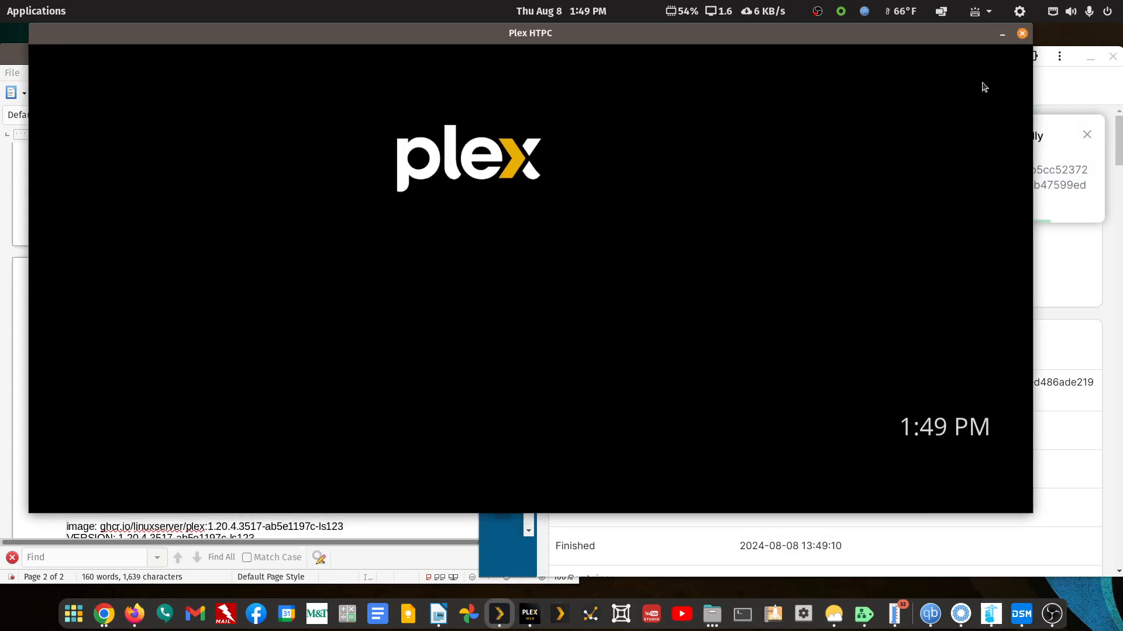
pyautogui.click(1021, 33)
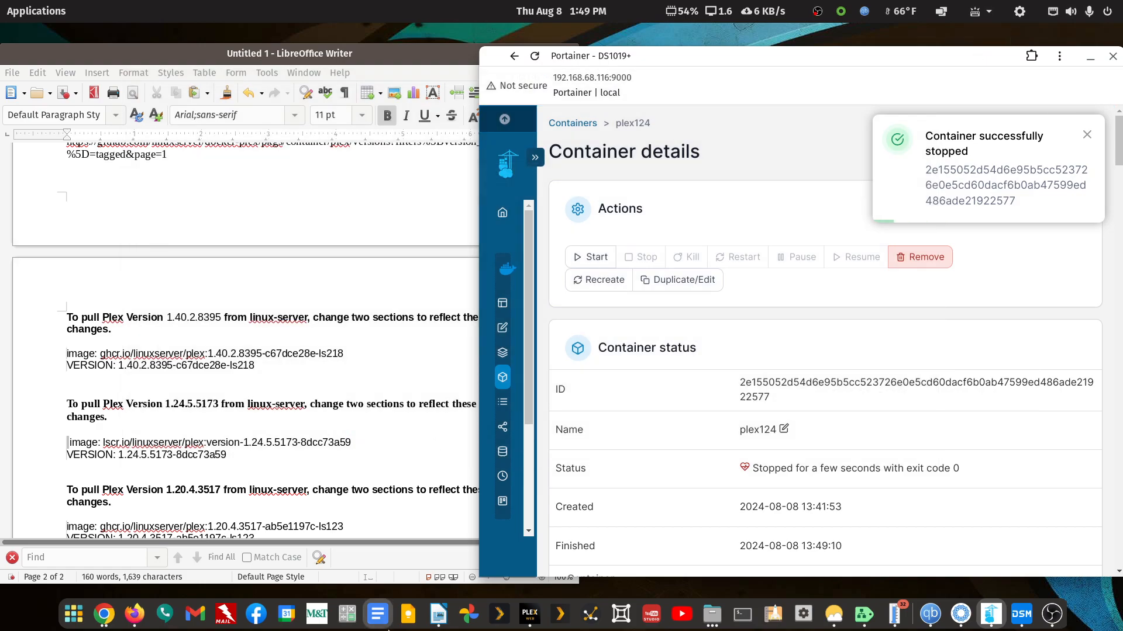
pyautogui.click(529, 613)
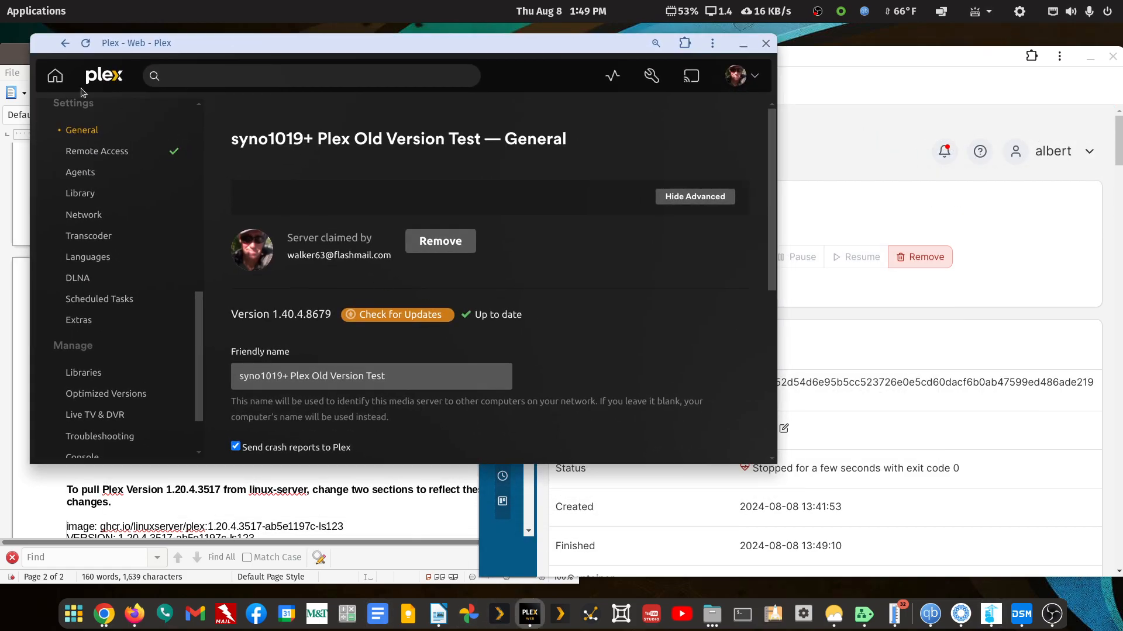
pyautogui.click(83, 46)
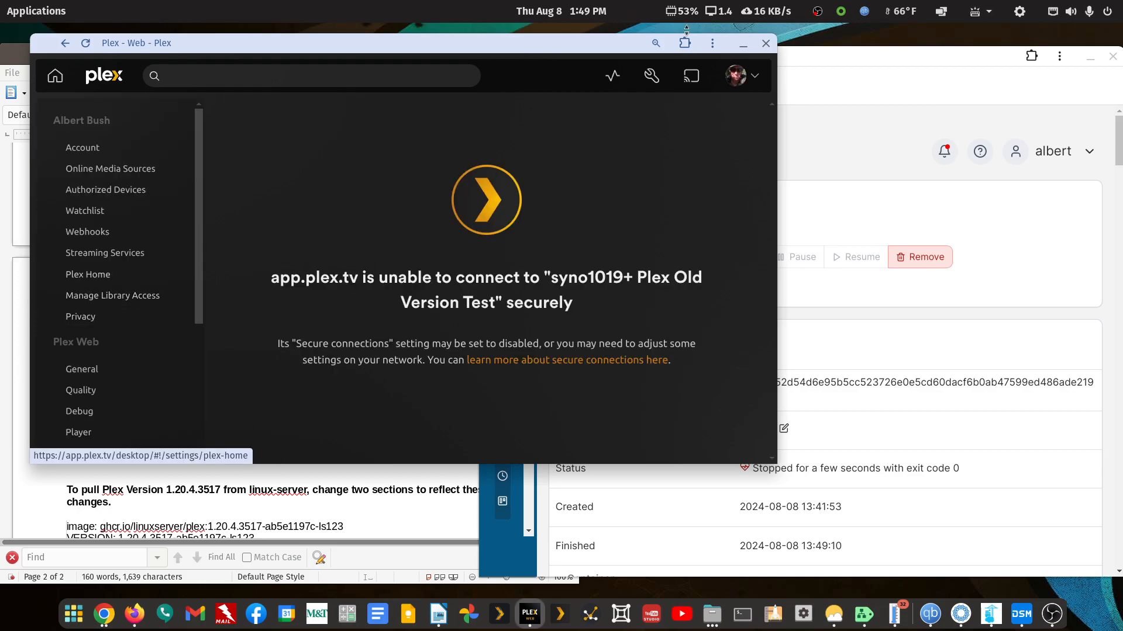
pyautogui.click(743, 43)
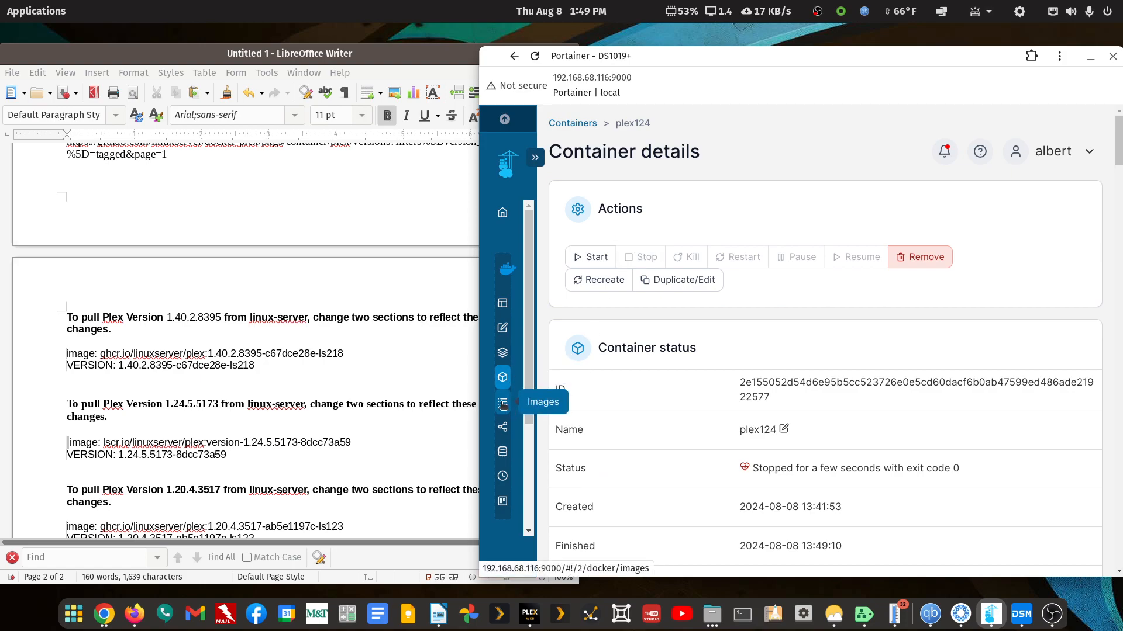
# - Open the plex-mariushosting stack's compose file in the Portainer editor and examine its settings, highlighting the container_name value
pyautogui.click(502, 352)
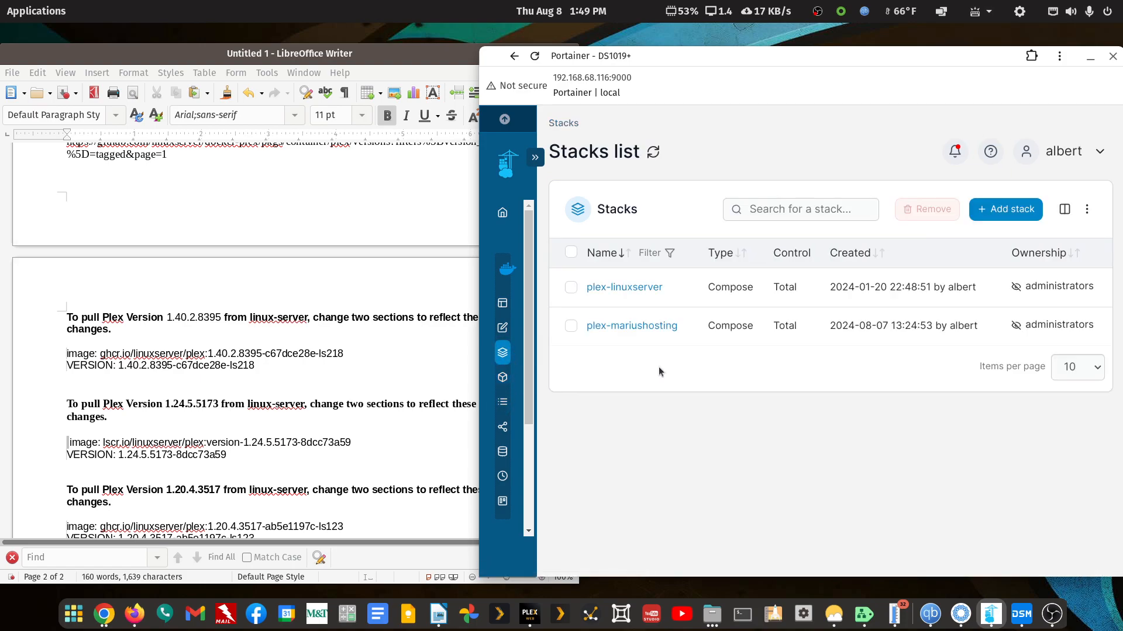
pyautogui.click(652, 329)
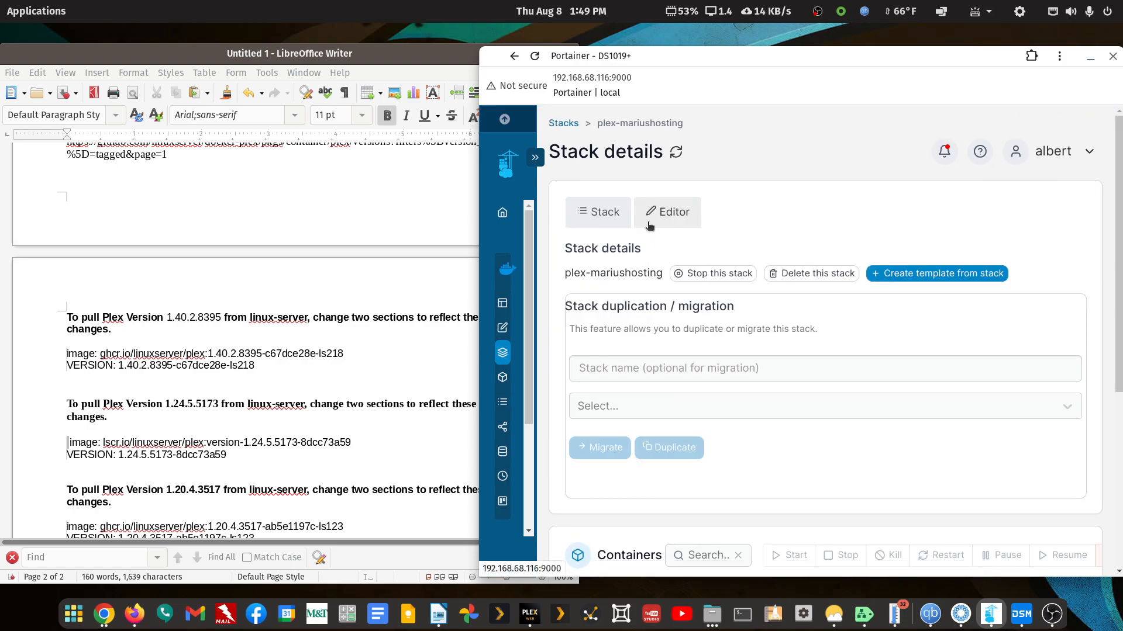
pyautogui.click(668, 212)
pyautogui.scroll(-1, 752, 437)
pyautogui.scroll(-3, 752, 437)
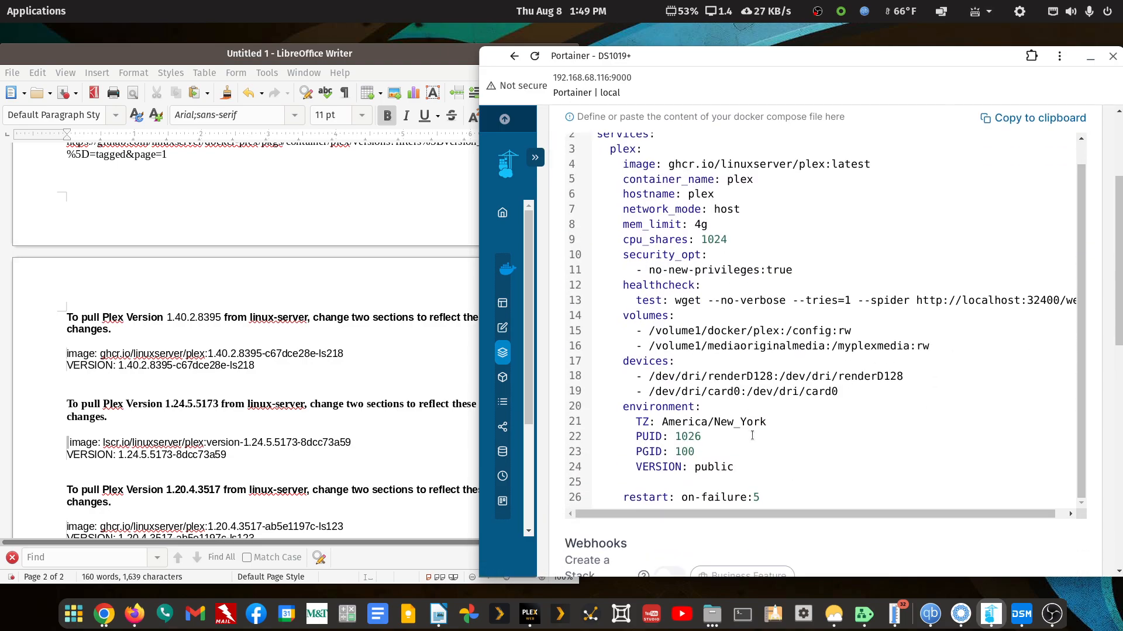
pyautogui.scroll(1, 752, 436)
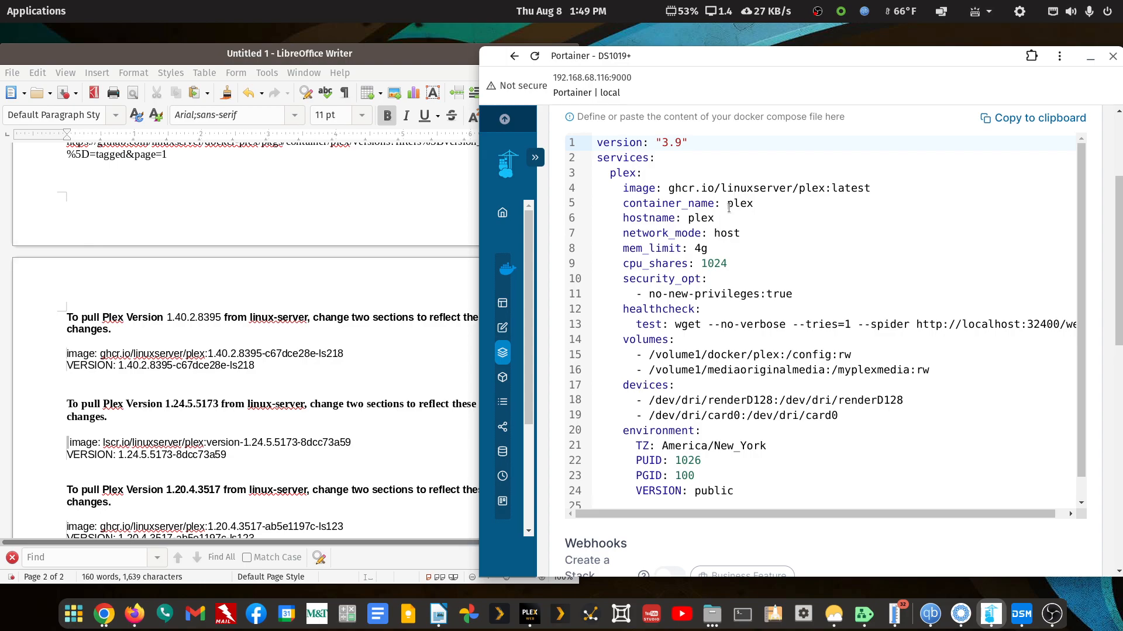
pyautogui.moveTo(727, 205); pyautogui.dragTo(754, 205)
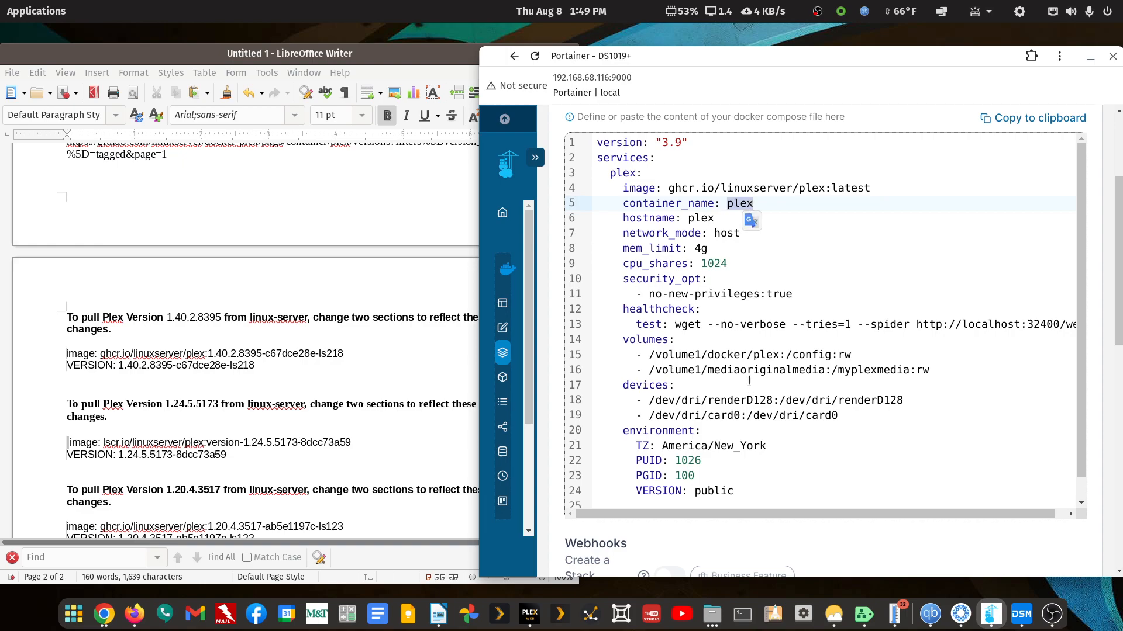
# - Highlight the config folder and image key in the plex-mariushosting compose file, and open the plex-linuxserver stack's compose file for editing
pyautogui.moveTo(754, 355); pyautogui.dragTo(780, 356)
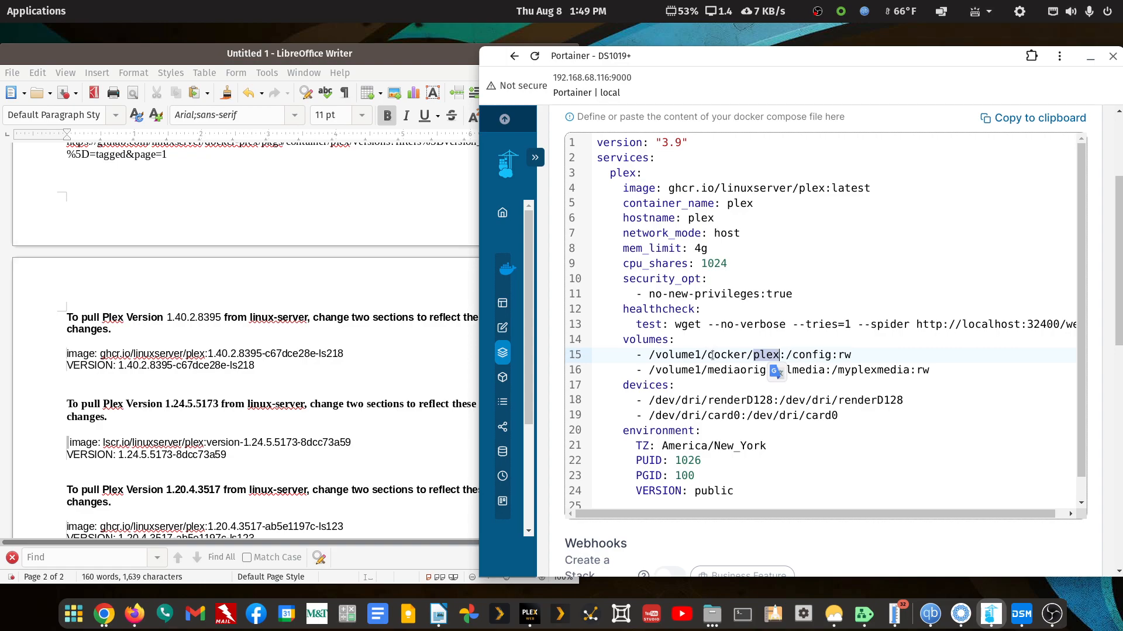
pyautogui.moveTo(623, 189); pyautogui.dragTo(641, 188)
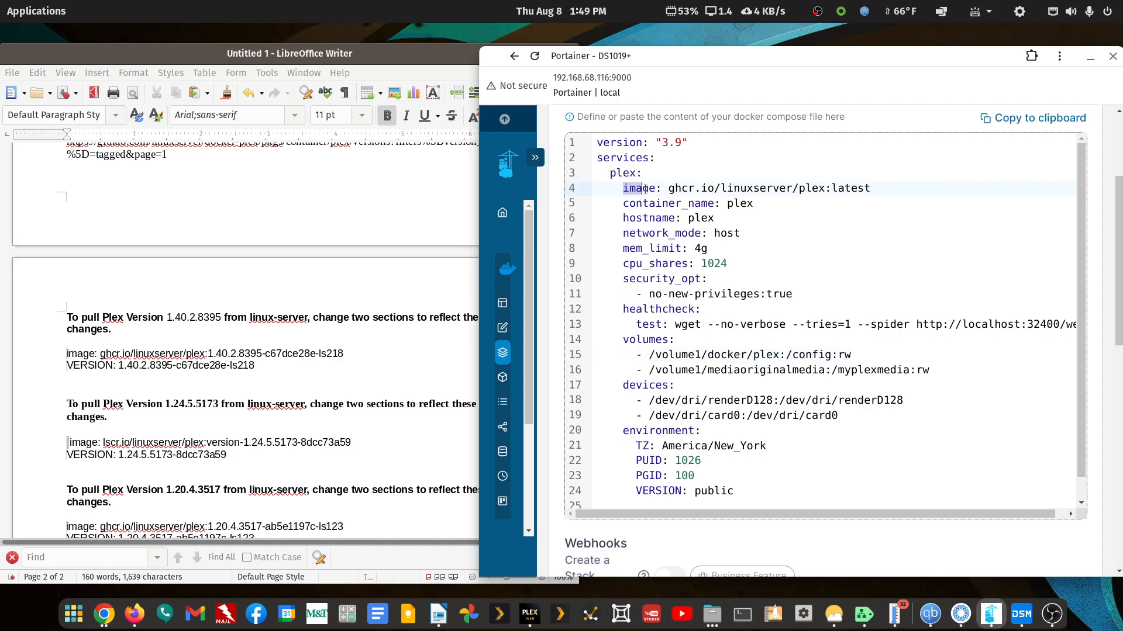
pyautogui.click(514, 55)
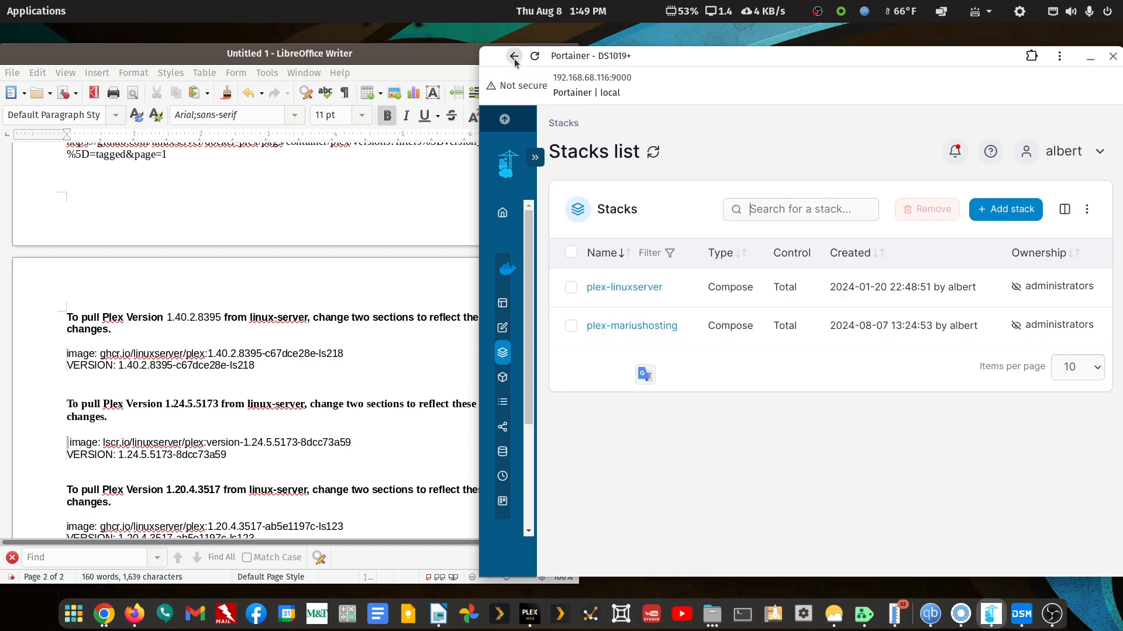
pyautogui.click(624, 287)
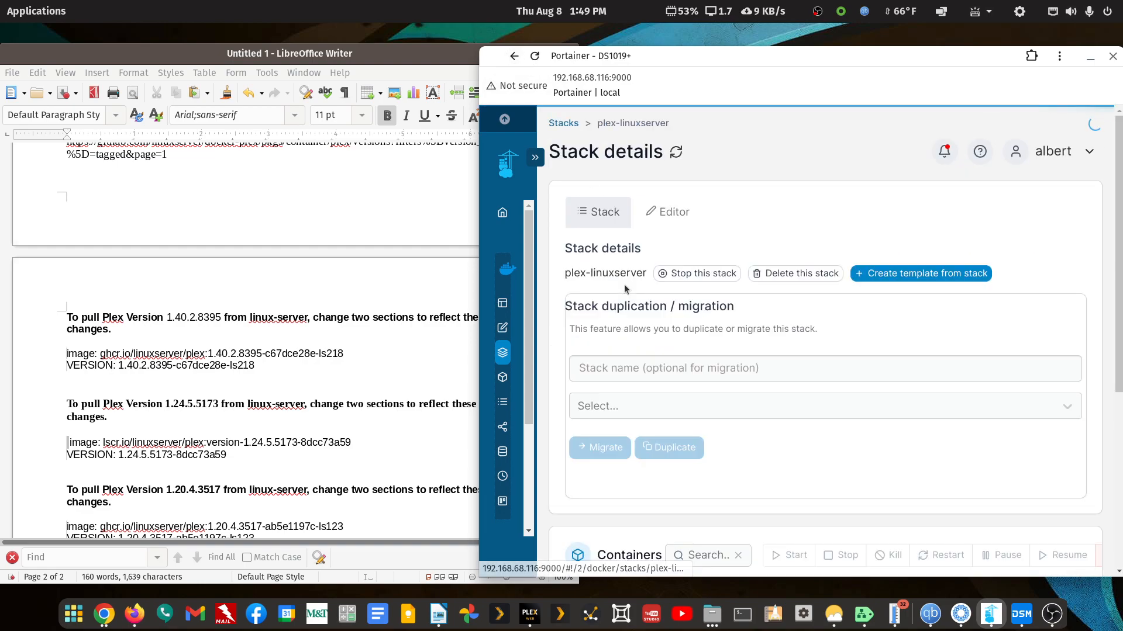
pyautogui.click(665, 213)
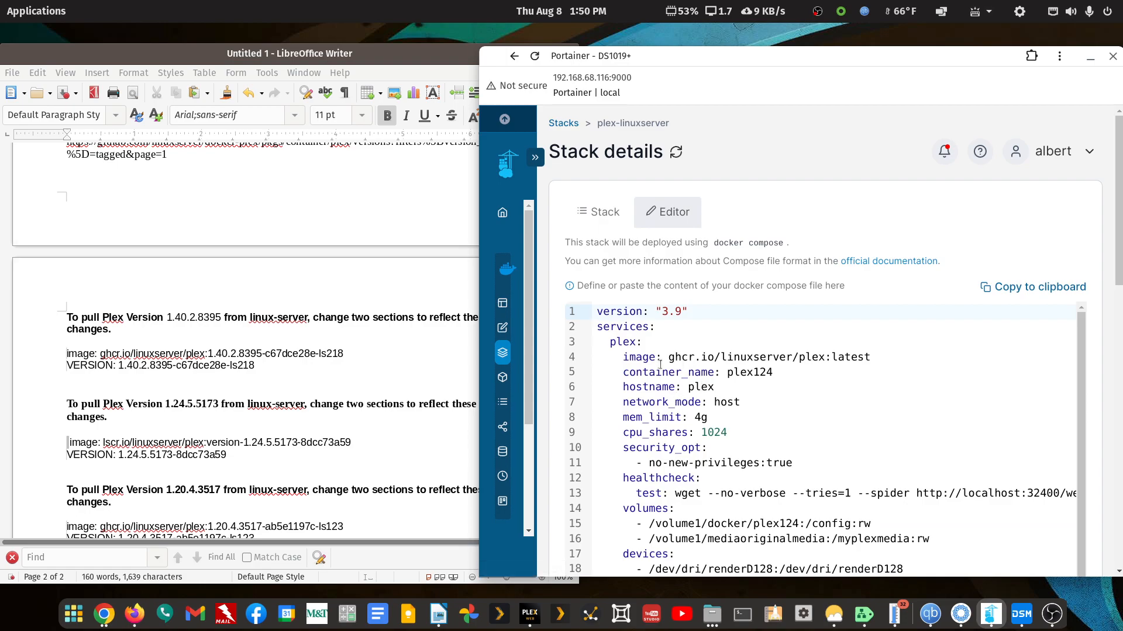
pyautogui.scroll(-1, 657, 363)
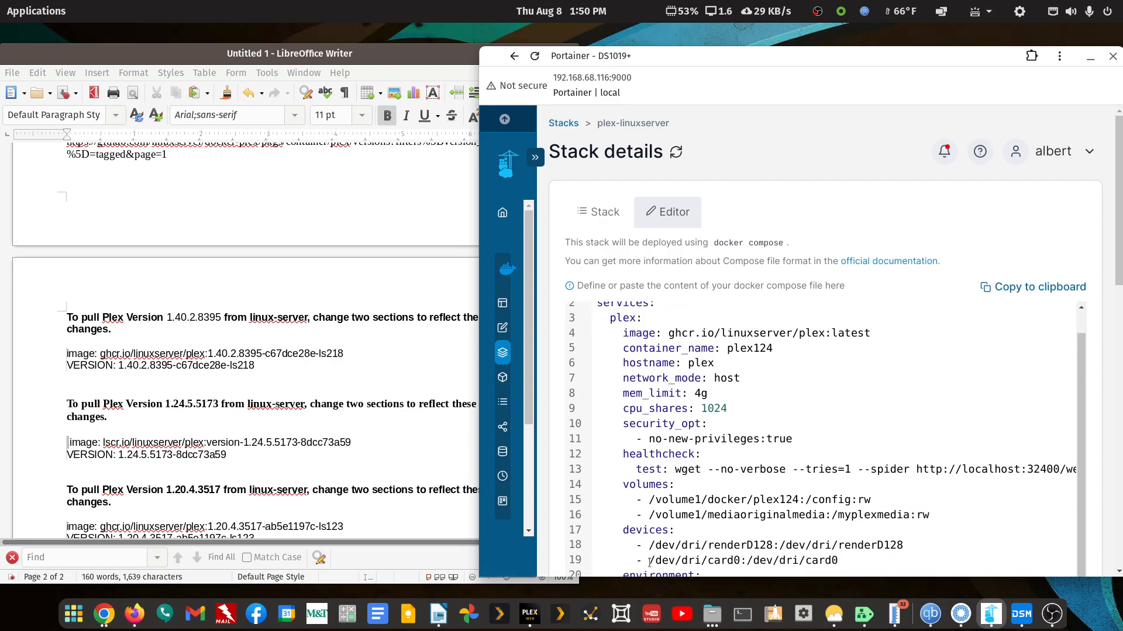
# - Locate the old-packages link in the Writer notes and look through the first page of linuxserver's tagged Plex versions on GitHub in Chrome
pyautogui.click(364, 302)
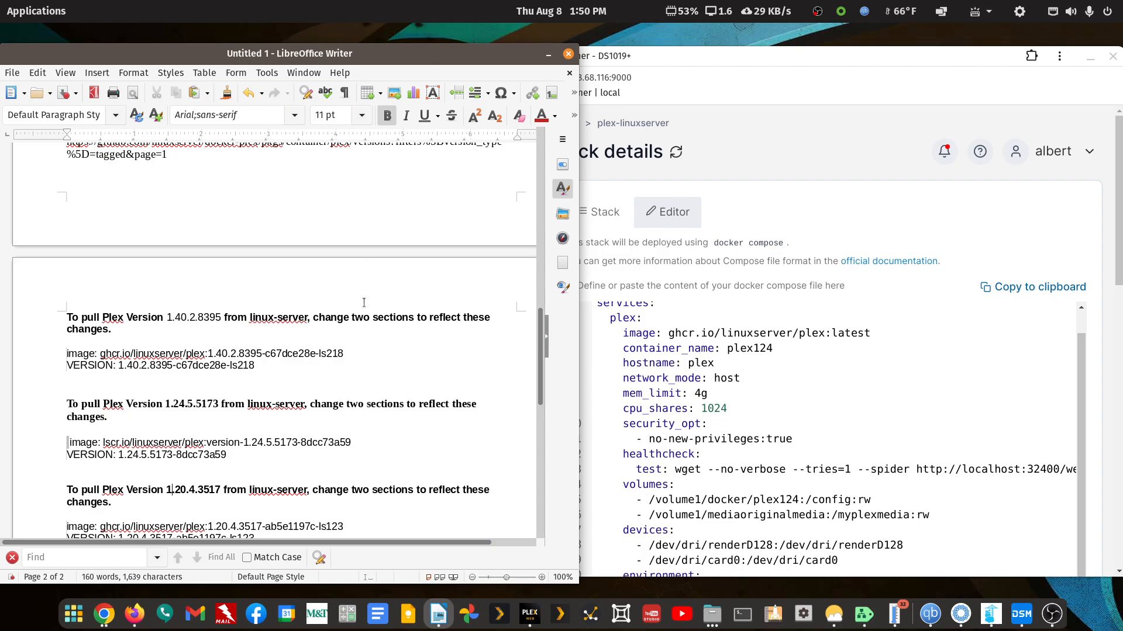
pyautogui.scroll(5, 365, 303)
pyautogui.scroll(2, 364, 303)
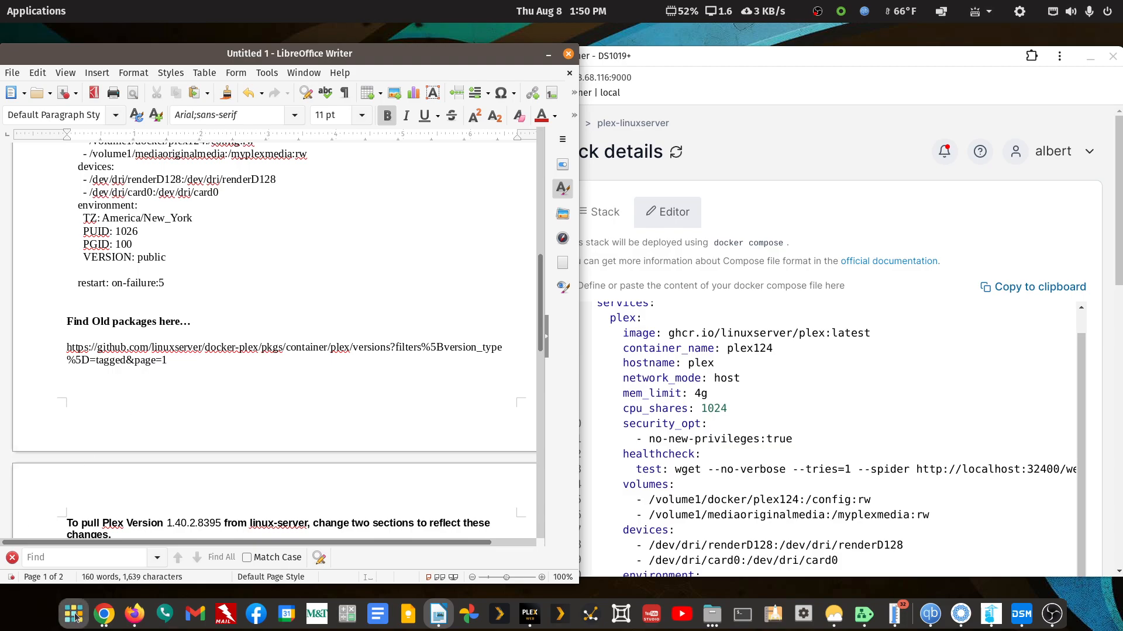
pyautogui.moveTo(104, 614)
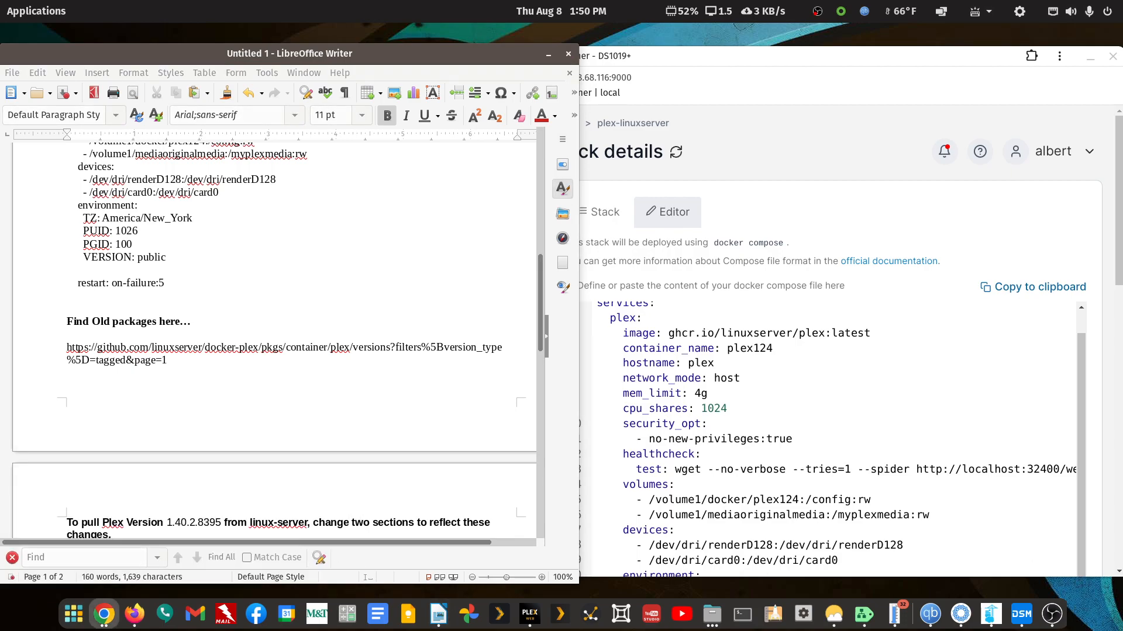
pyautogui.moveTo(1122, 244); pyautogui.dragTo(534, 73)
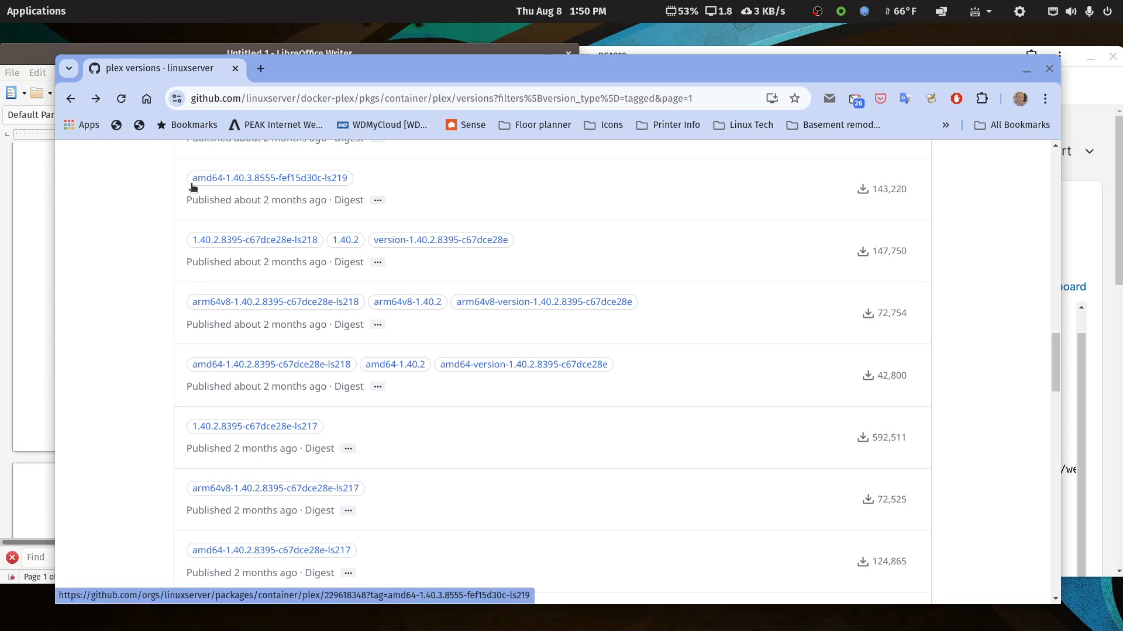
pyautogui.scroll(-12, 381, 364)
pyautogui.scroll(-15, 381, 364)
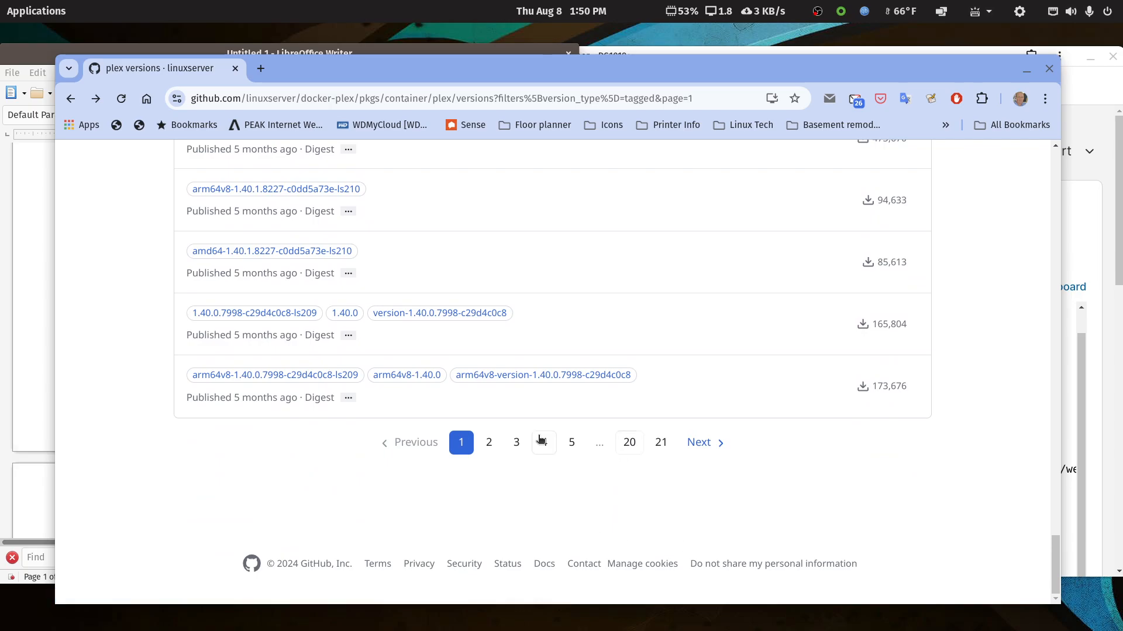
# - View the 1.21.1.3766-7e23ef53c-ls7 package from page 20 of the tagged versions, highlight its tag, and return to the Writer notes
pyautogui.click(629, 442)
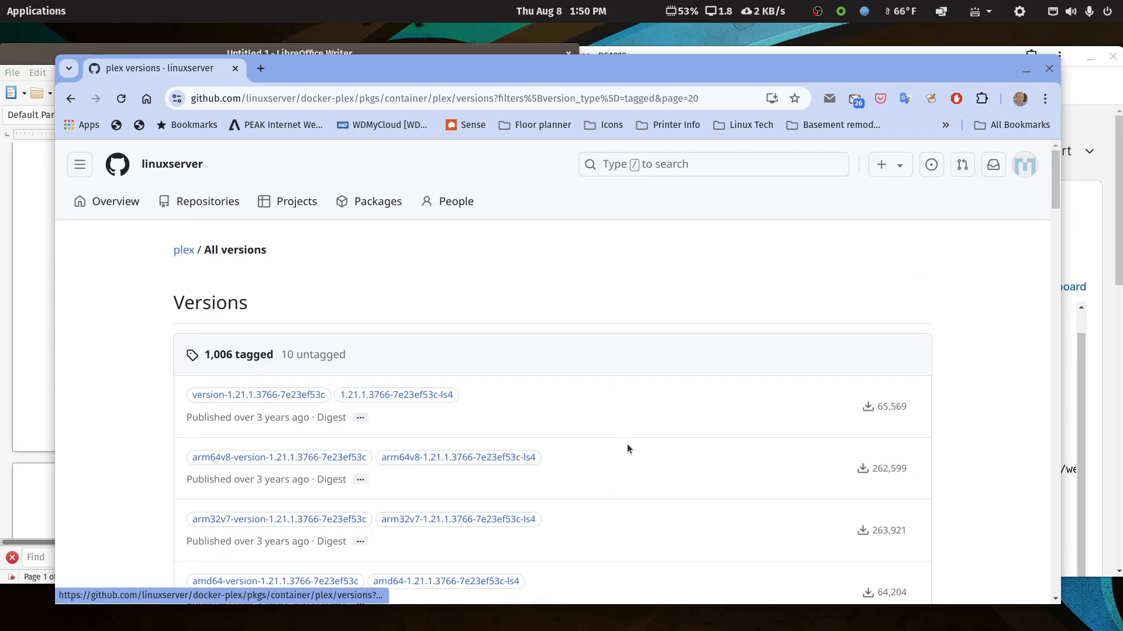
pyautogui.scroll(-5, 628, 449)
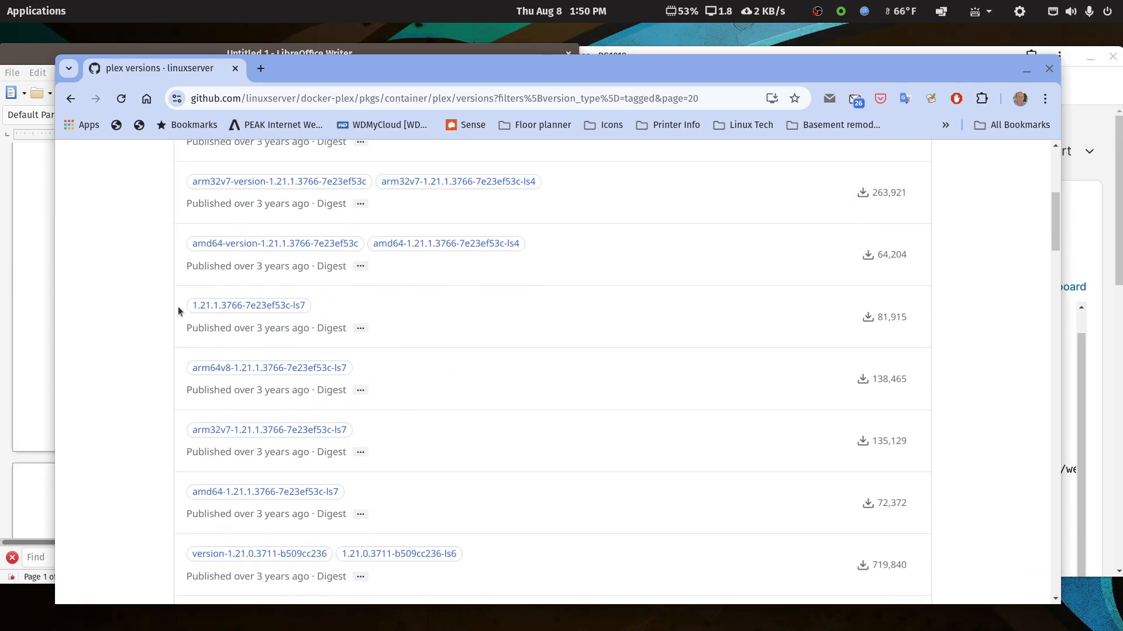
pyautogui.click(233, 309)
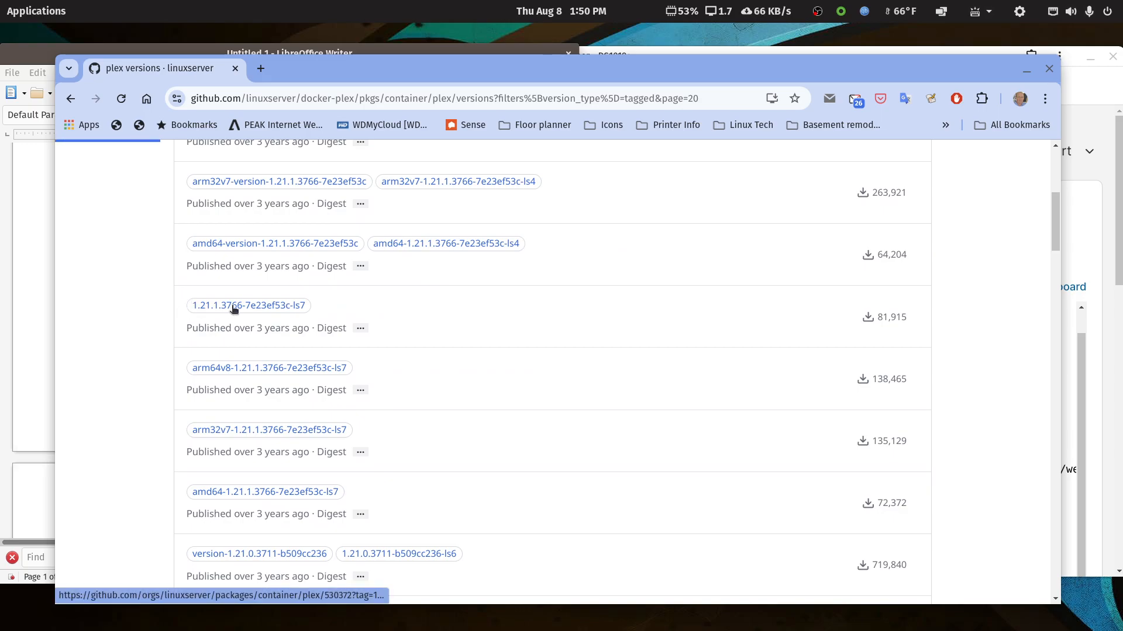
pyautogui.moveTo(506, 296); pyautogui.dragTo(204, 294)
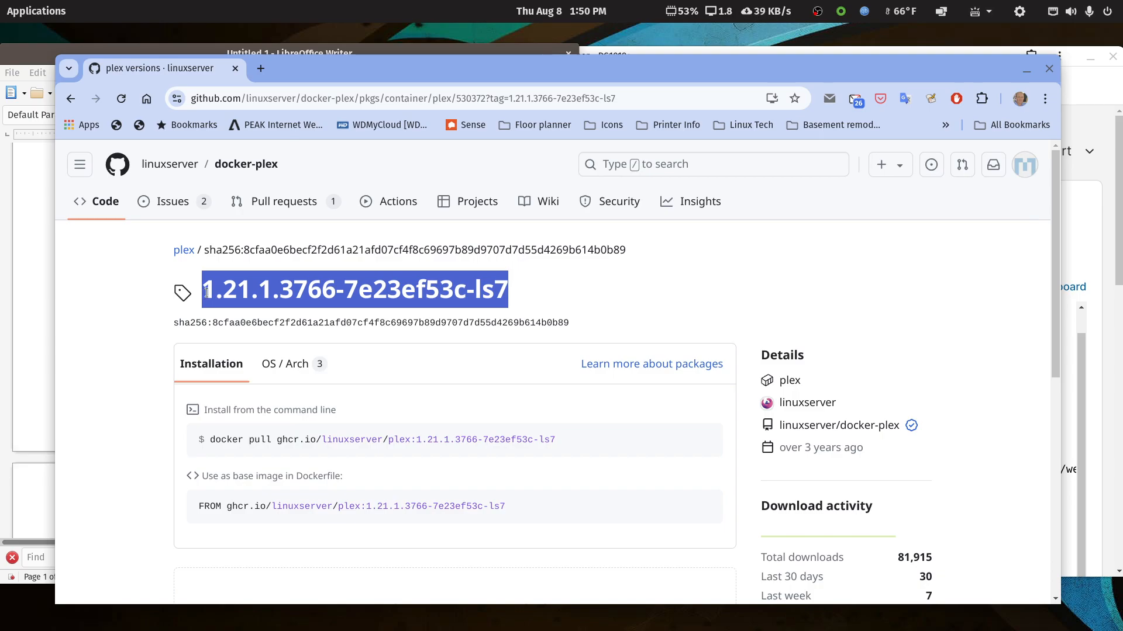
pyautogui.moveTo(964, 78); pyautogui.dragTo(1122, 204)
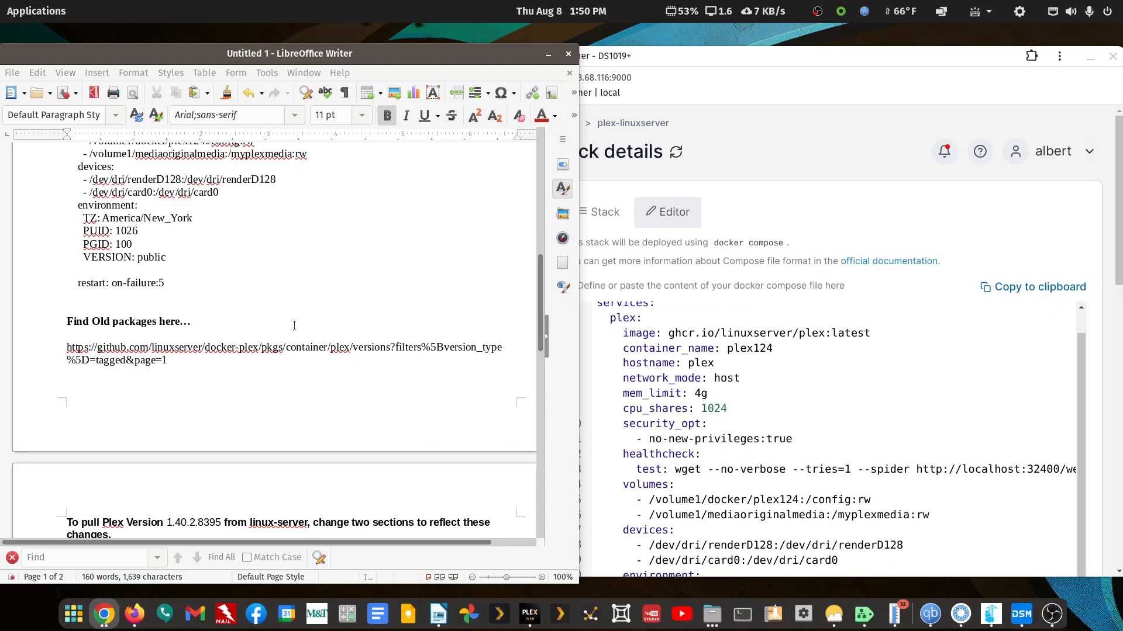
# - Examine the image line for Plex 1.40.2.8395 in the notes, highlighting the version tag and the repository prefix before it
pyautogui.scroll(-4, 290, 391)
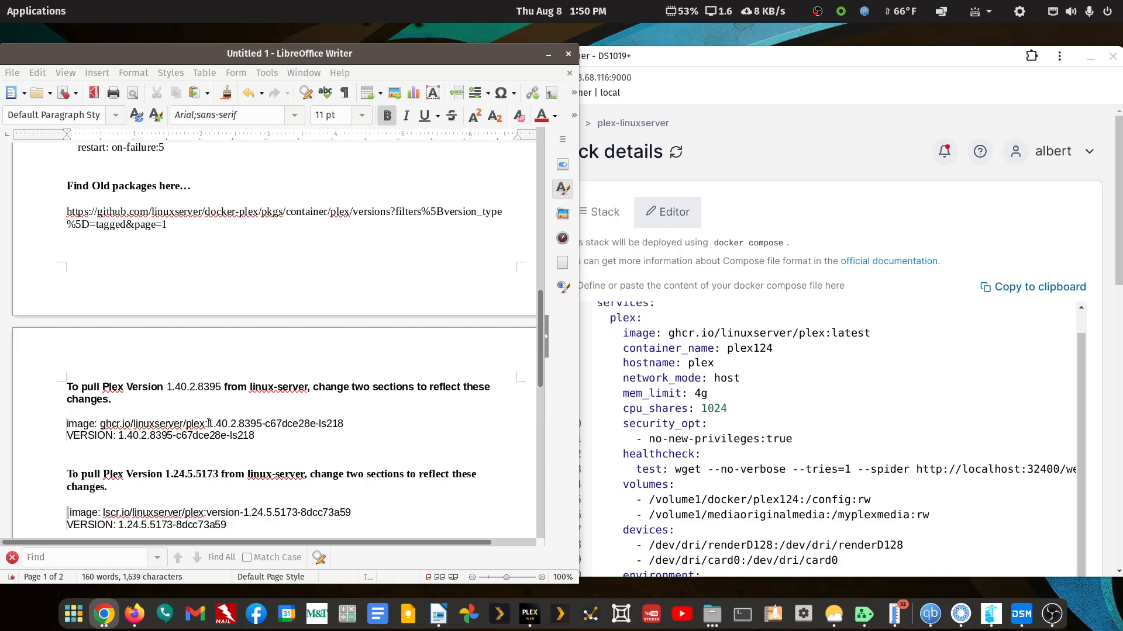
pyautogui.click(209, 424)
pyautogui.moveTo(209, 423); pyautogui.dragTo(355, 423)
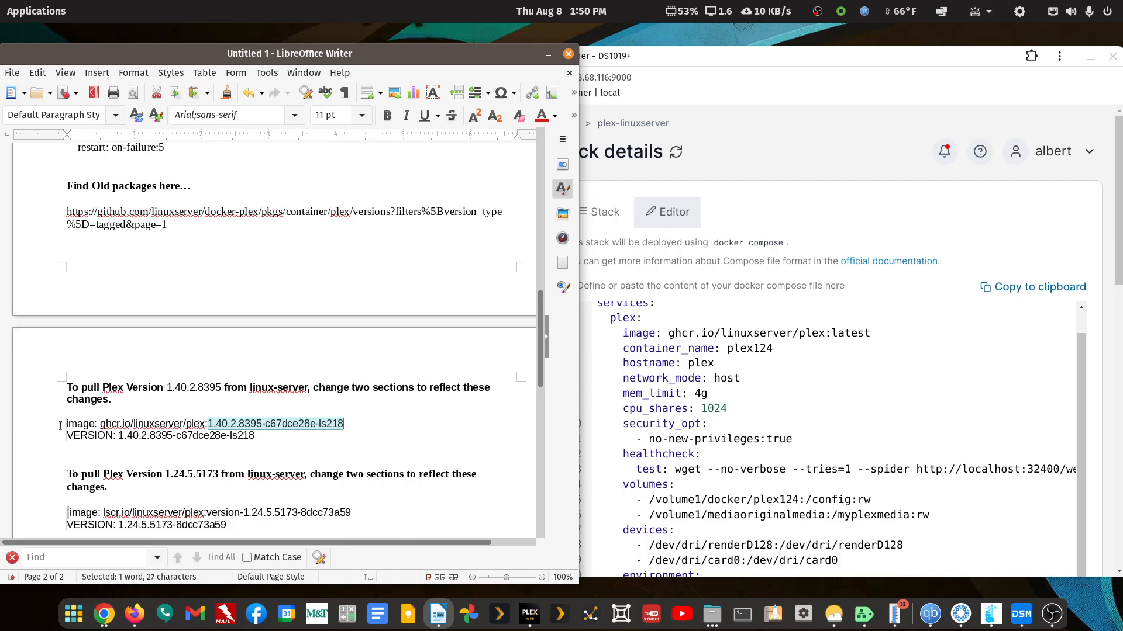
pyautogui.moveTo(65, 425); pyautogui.dragTo(207, 425)
pyautogui.click(208, 425)
pyautogui.moveTo(1122, 96)
pyautogui.mouseDown()
pyautogui.moveTo(509, 76)
pyautogui.moveTo(1122, 85)
pyautogui.mouseUp()
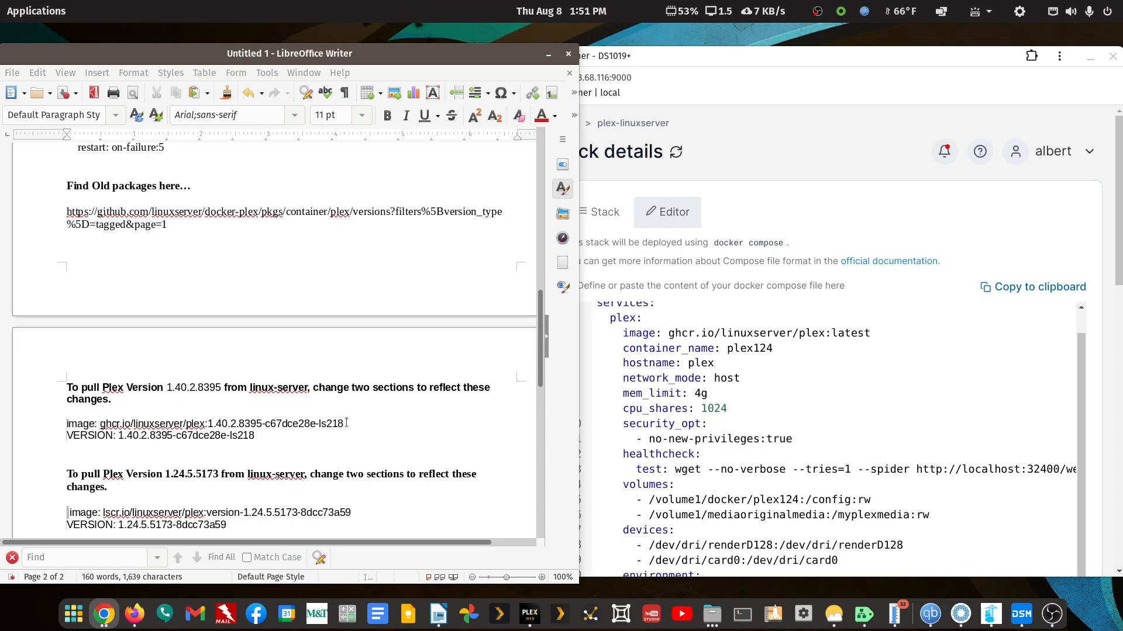
# - Copy the image line ghcr.io/linuxserver/plex:1.40.2.8395-c67dce28e-ls218 from the notes and replace the image line in the plex-linuxserver compose file with it
pyautogui.moveTo(345, 423); pyautogui.dragTo(62, 423)
pyautogui.hotkey('ctrl', 'c')
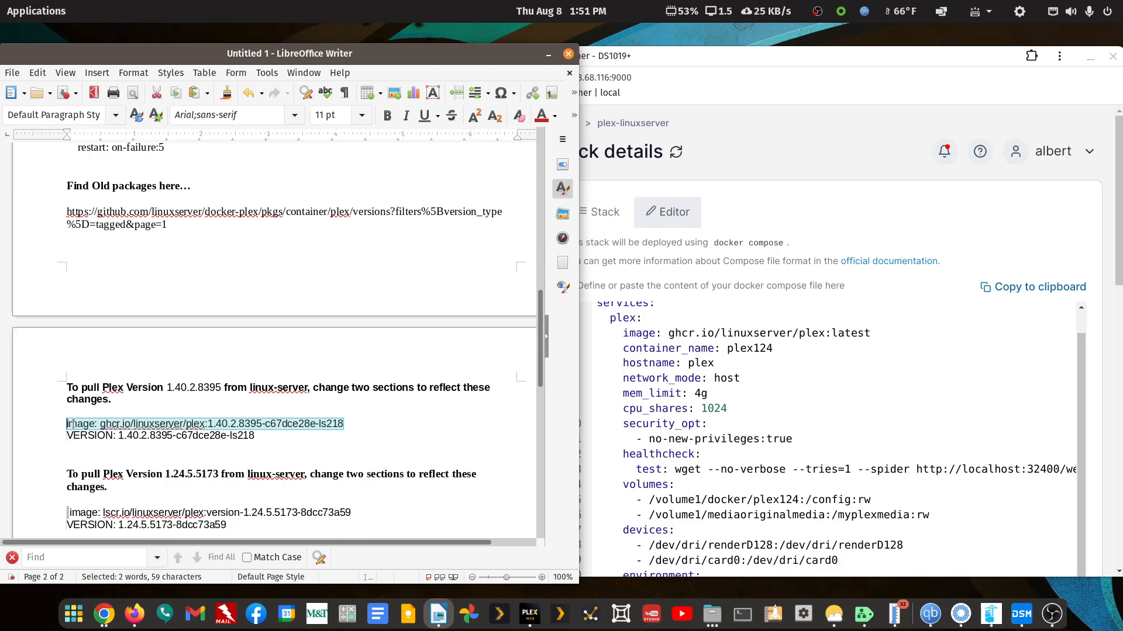
pyautogui.click(919, 59)
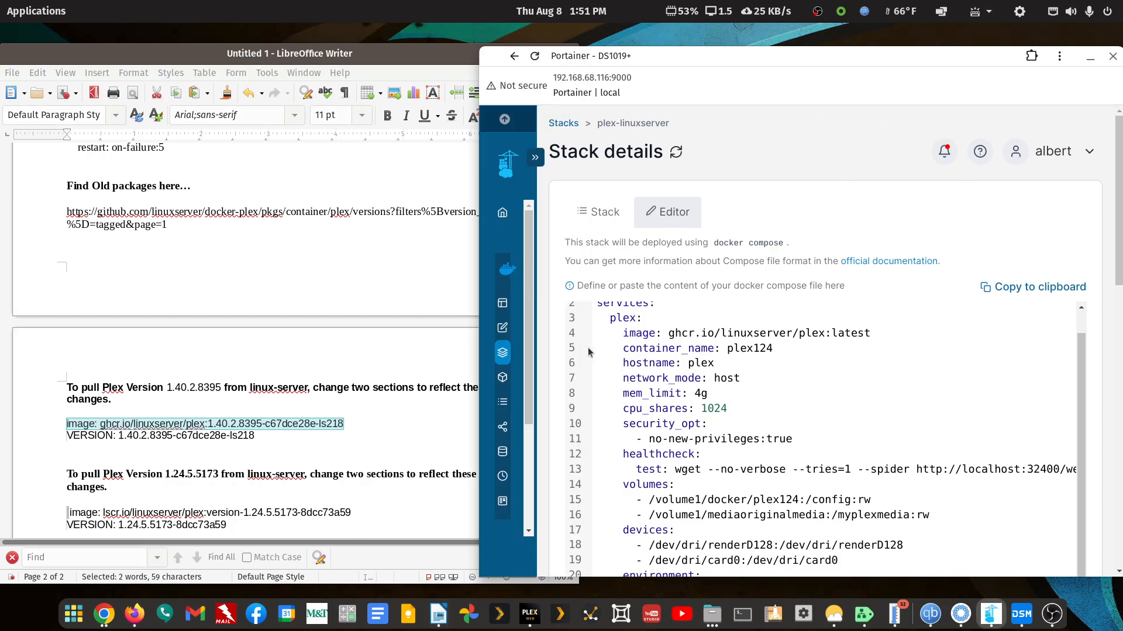
pyautogui.moveTo(624, 337); pyautogui.dragTo(877, 335)
pyautogui.hotkey('ctrl', 'v')
# - Copy the VERSION line 1.40.2.8395-c67dce28e-ls218 from the notes and replace the compose file's VERSION: Public entry with it
pyautogui.scroll(-5, 877, 335)
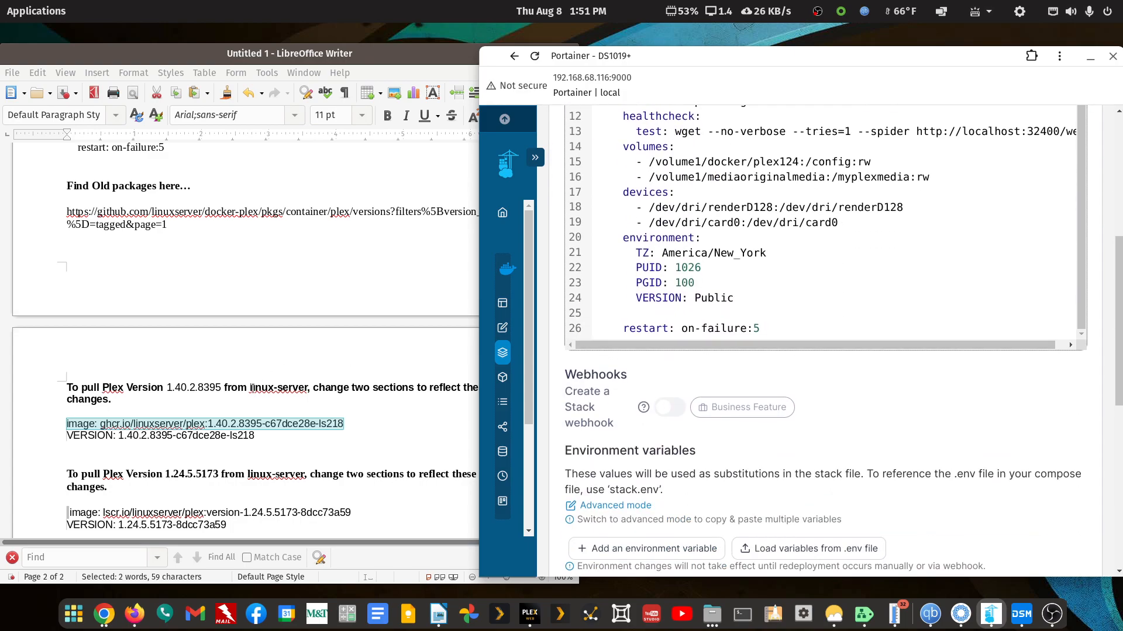
pyautogui.moveTo(65, 435); pyautogui.dragTo(252, 436)
pyautogui.hotkey('ctrl', 'c')
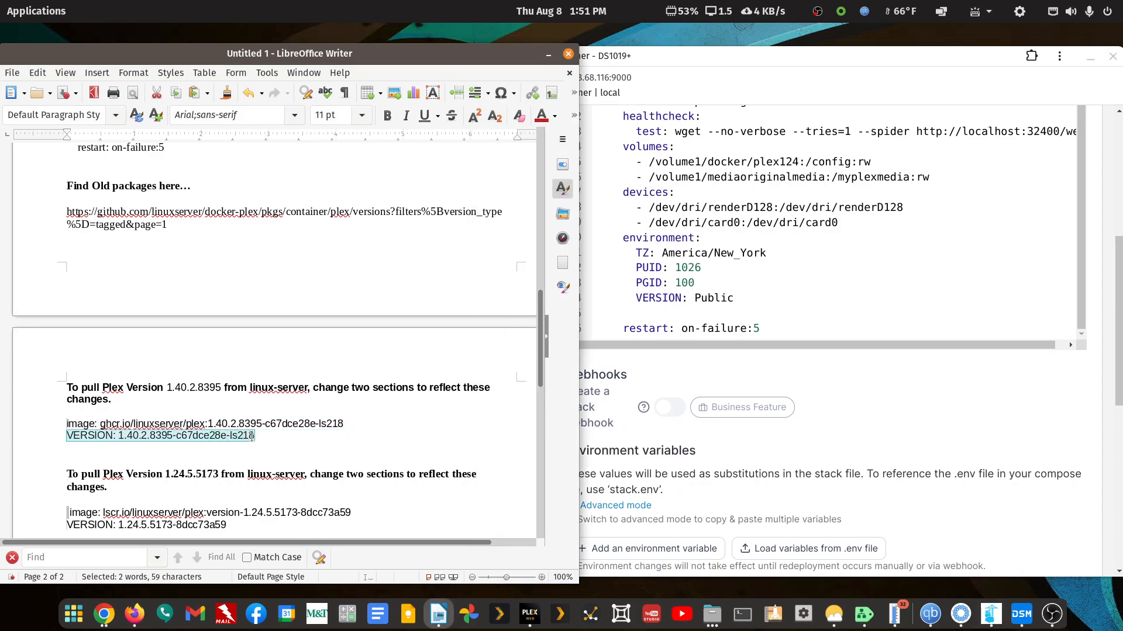
pyautogui.moveTo(636, 298); pyautogui.dragTo(740, 298)
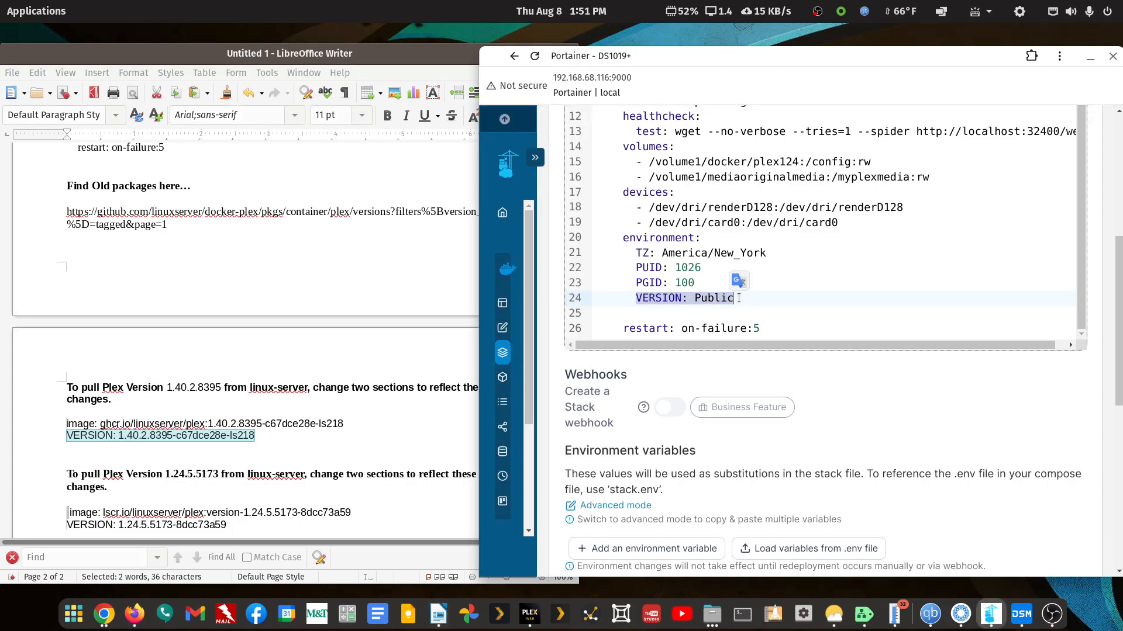
pyautogui.hotkey('ctrl', 'v')
# - Check the edited compose file in a maximized Portainer window and update the stack with re-pull image and redeploy enabled
pyautogui.scroll(1, 725, 316)
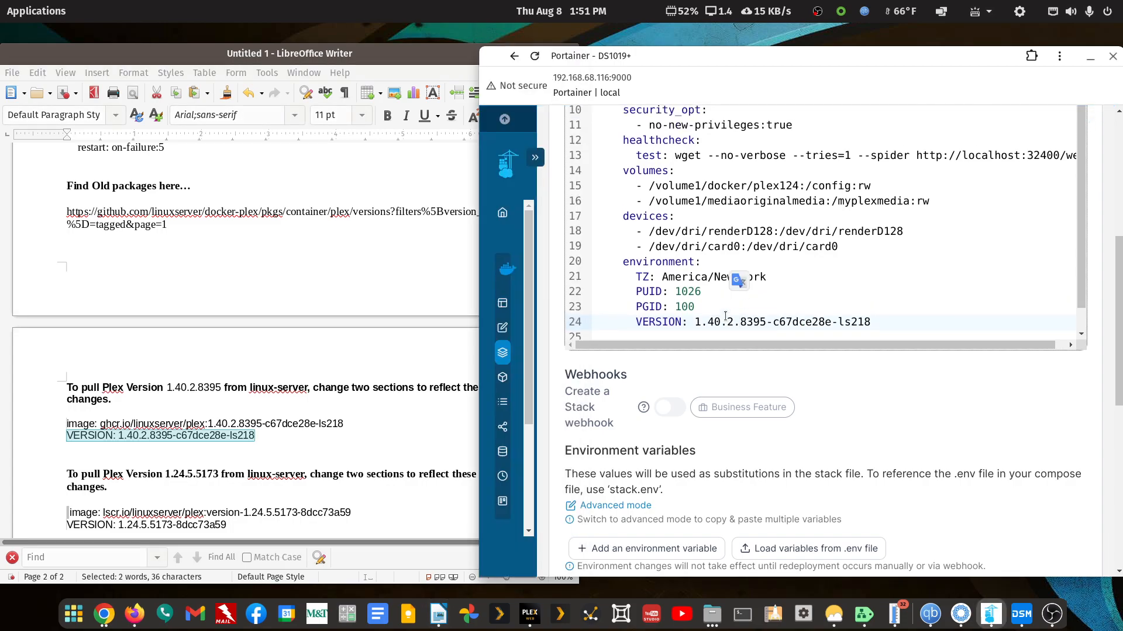
pyautogui.scroll(5, 727, 268)
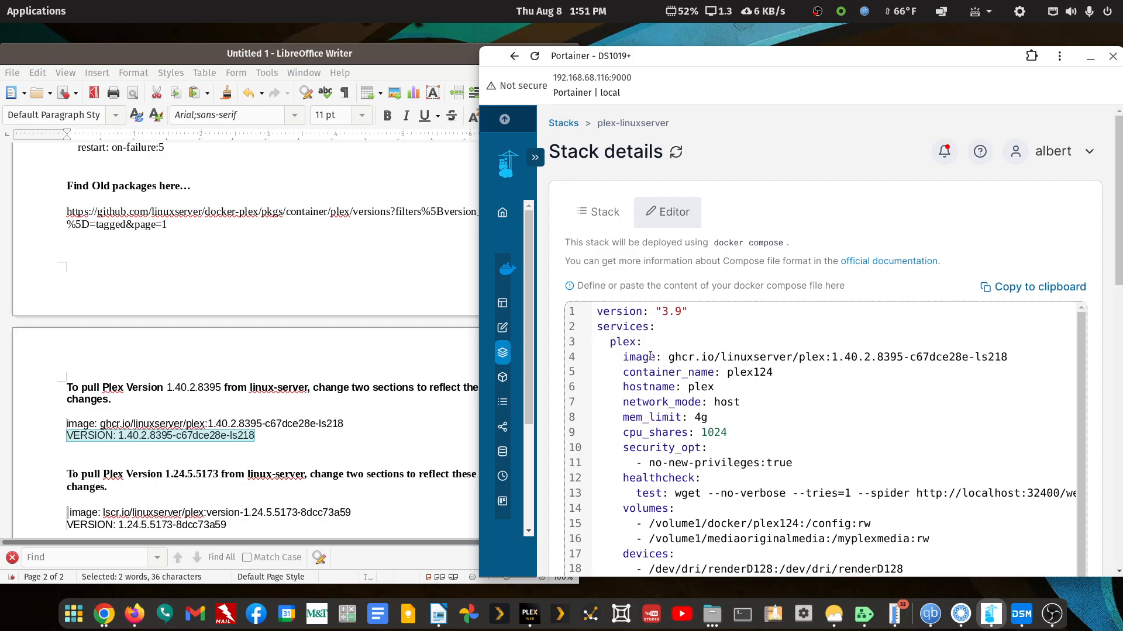
pyautogui.scroll(-1, 651, 356)
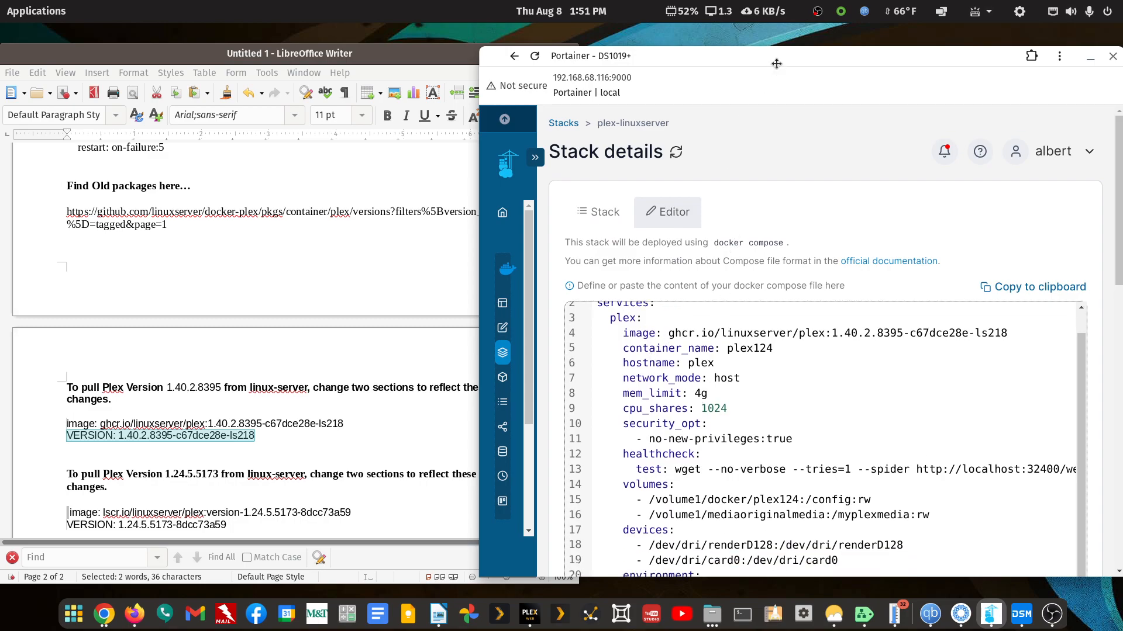
pyautogui.doubleClick(776, 62)
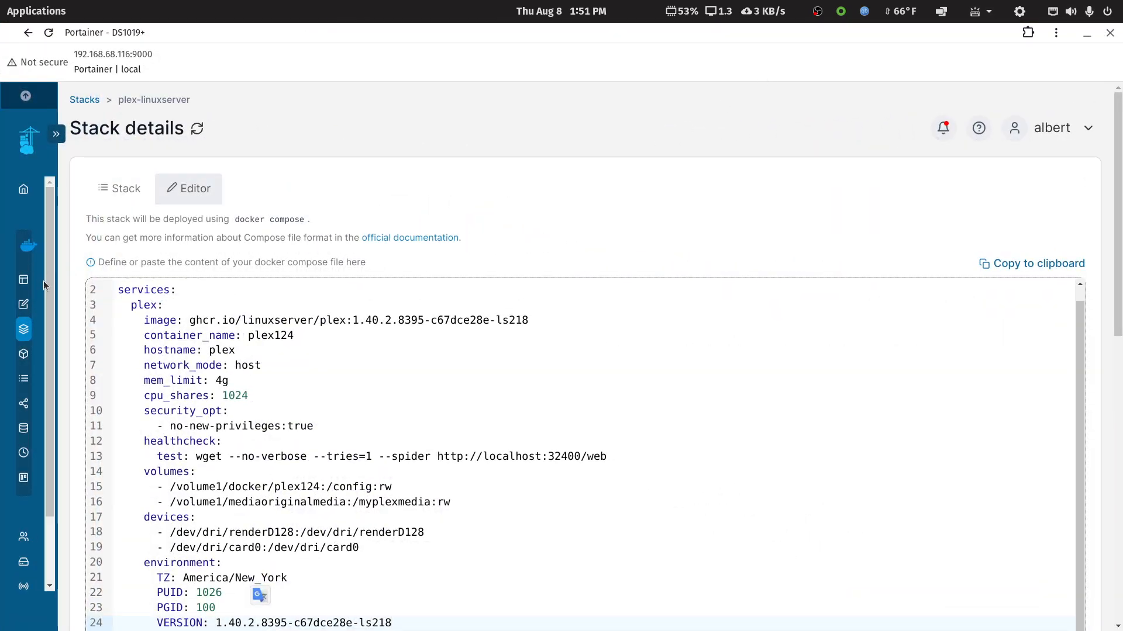
pyautogui.scroll(-7, 341, 369)
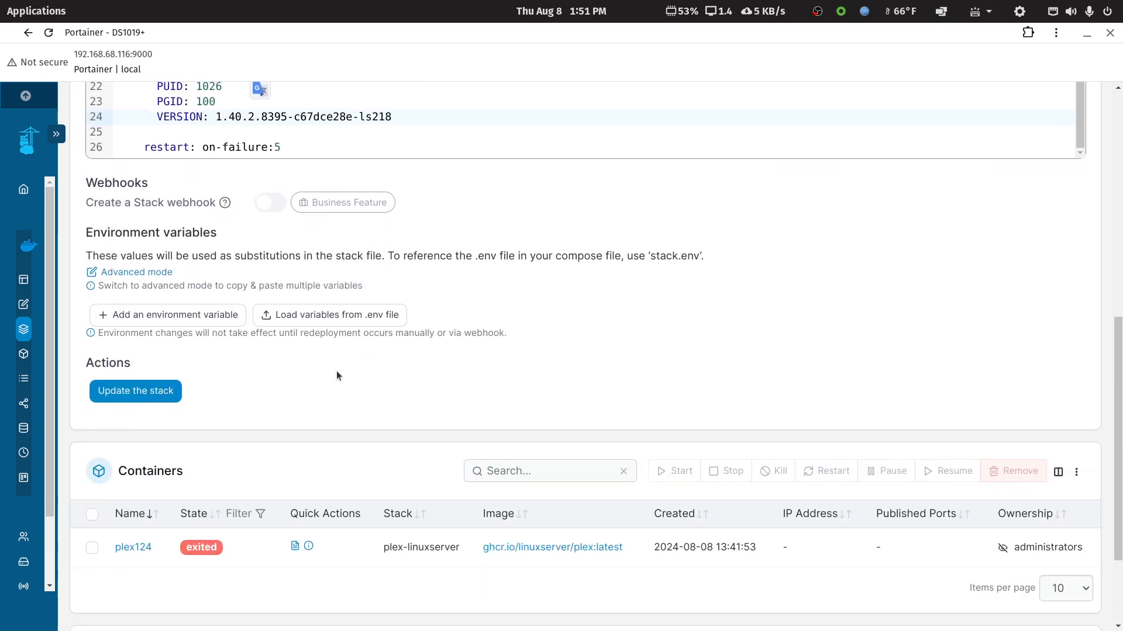
pyautogui.click(153, 396)
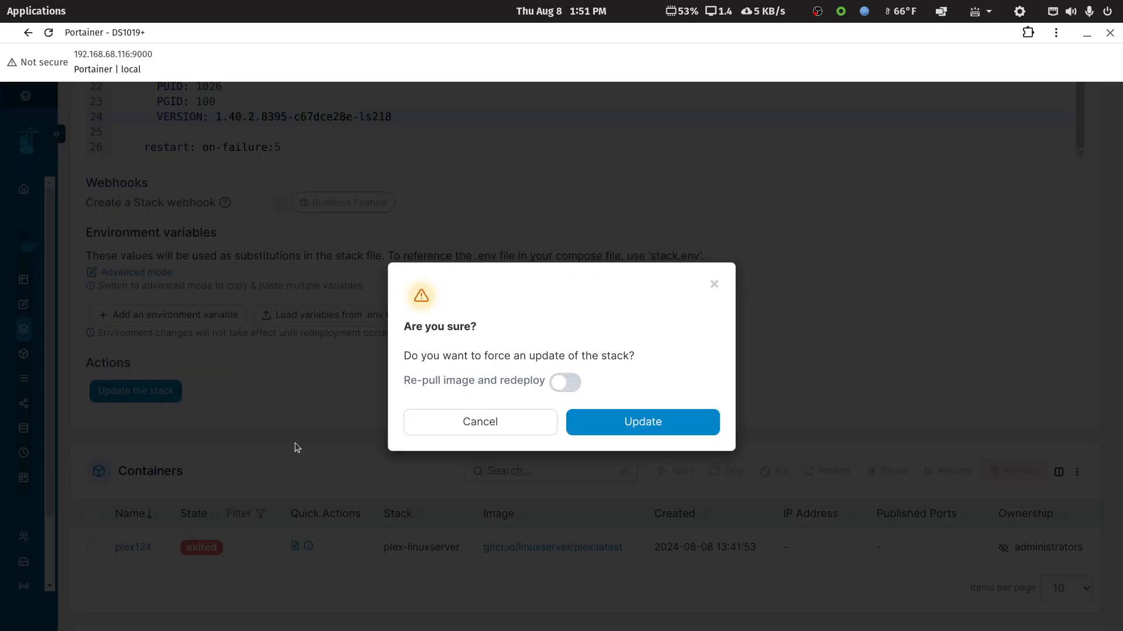
pyautogui.click(576, 386)
pyautogui.click(643, 424)
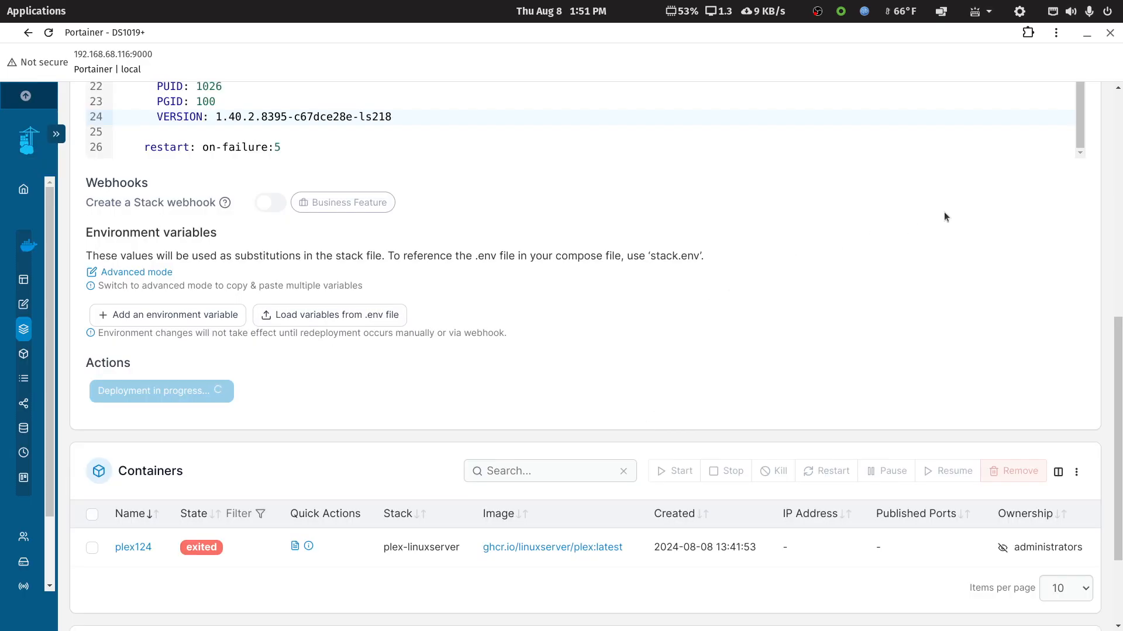
pyautogui.scroll(7, 949, 212)
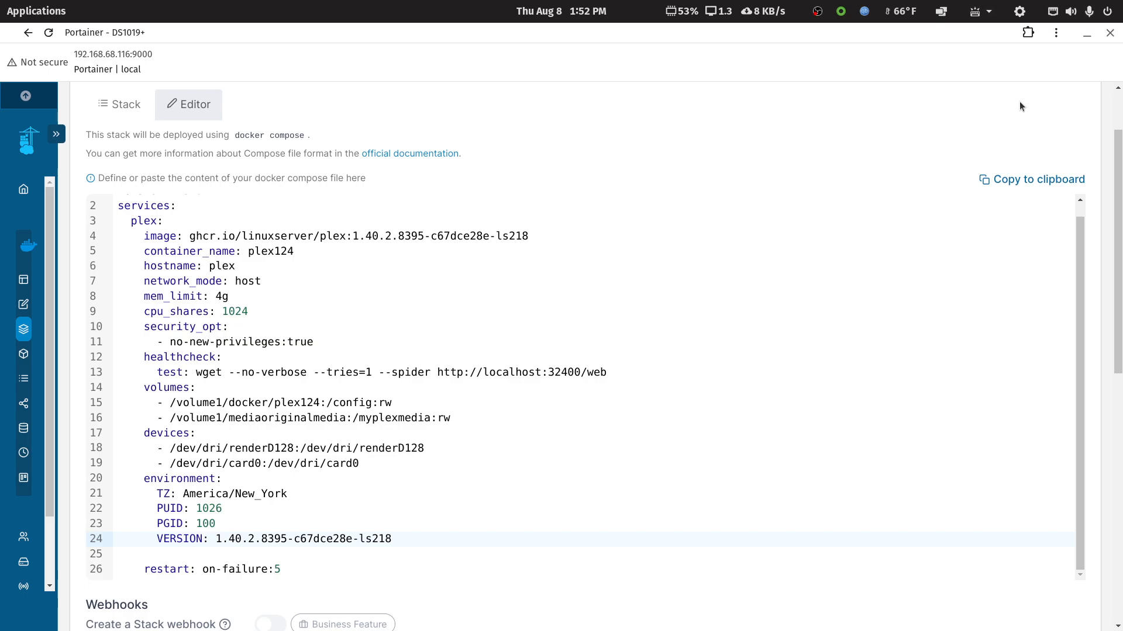
pyautogui.scroll(-4, 853, 246)
pyautogui.scroll(4, 853, 246)
pyautogui.scroll(-4, 294, 438)
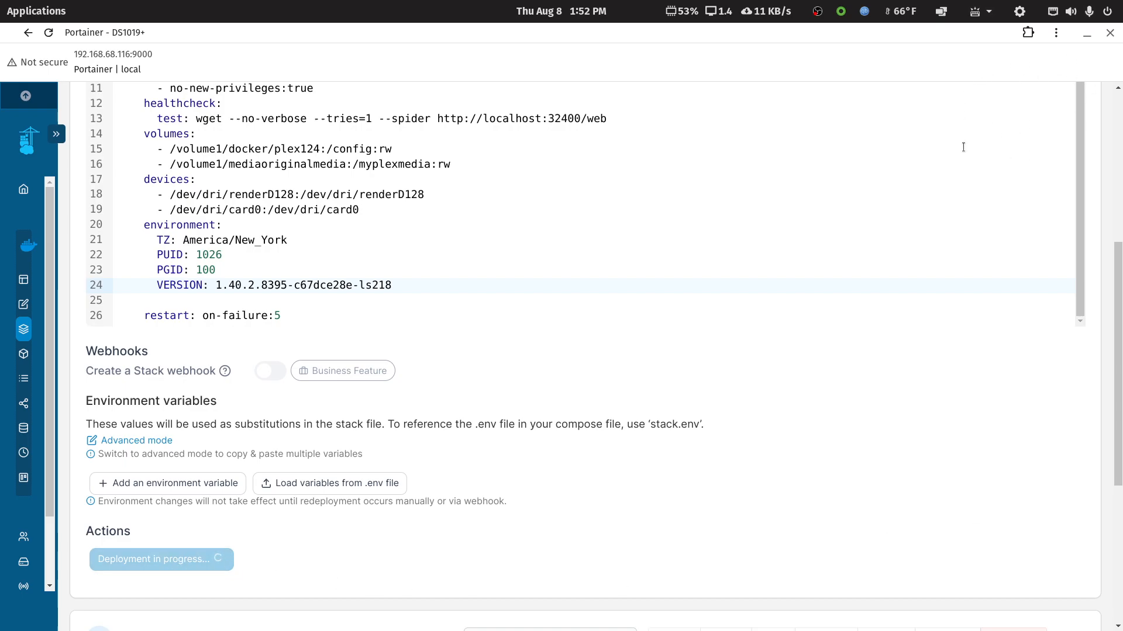
pyautogui.doubleClick(841, 32)
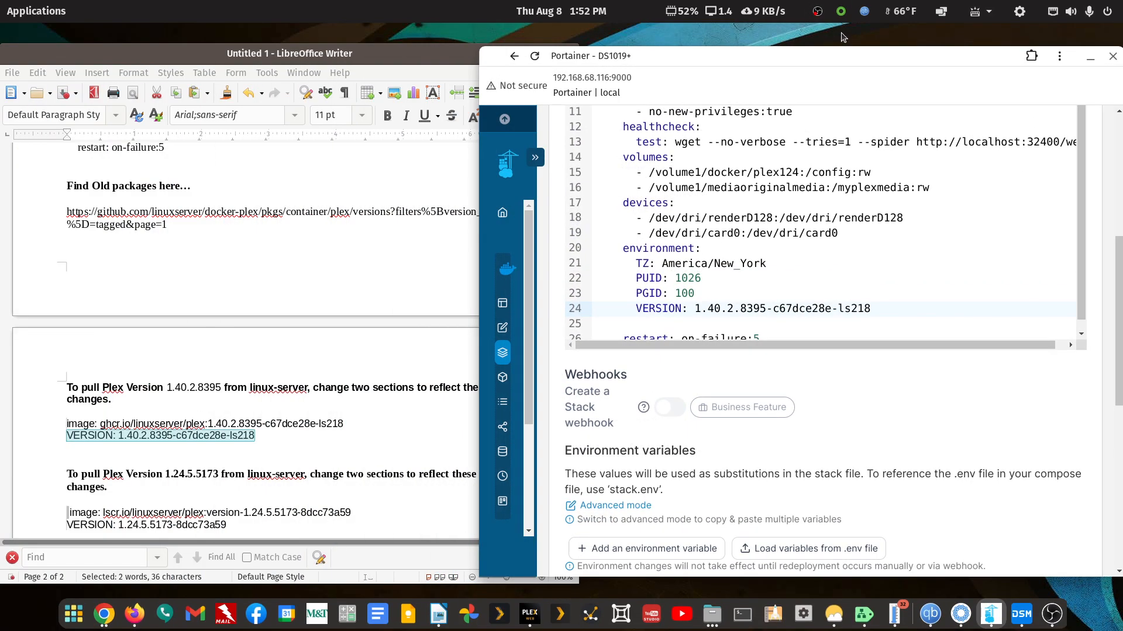
pyautogui.doubleClick(842, 56)
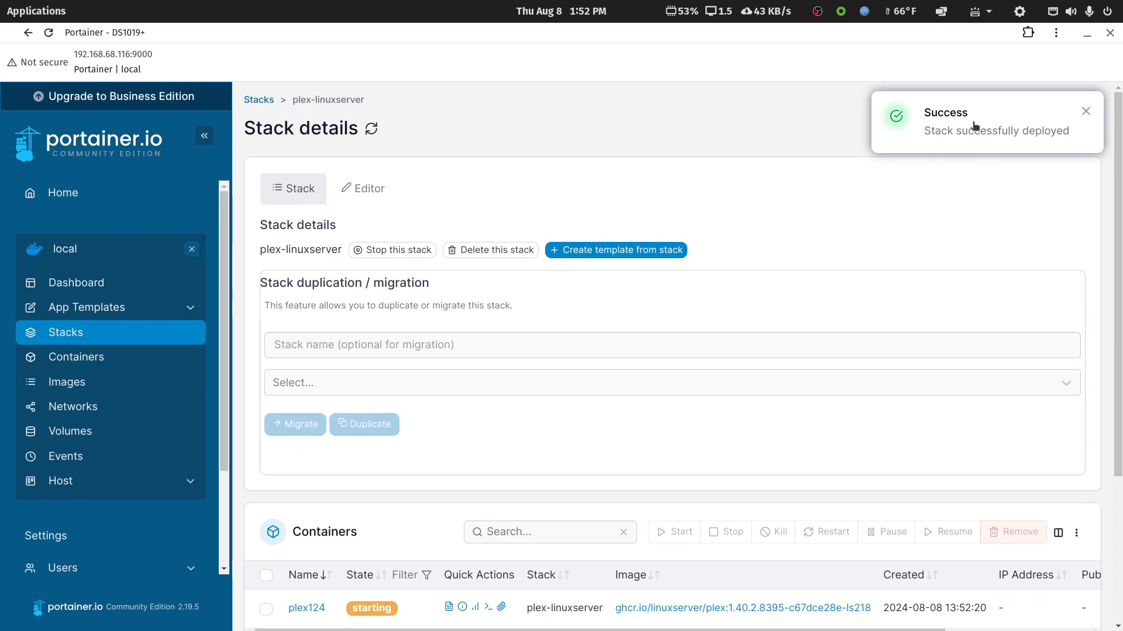
# - Open the container list, refresh it until the plex124 container's state updates, and restore the Portainer window to its smaller size
pyautogui.click(65, 360)
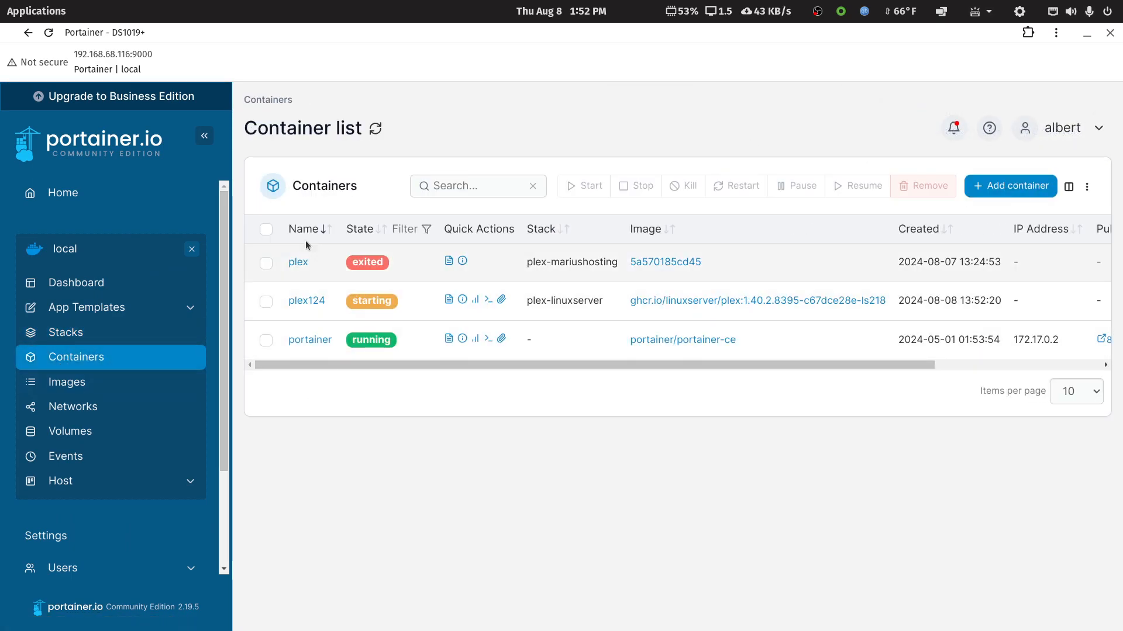
pyautogui.click(49, 34)
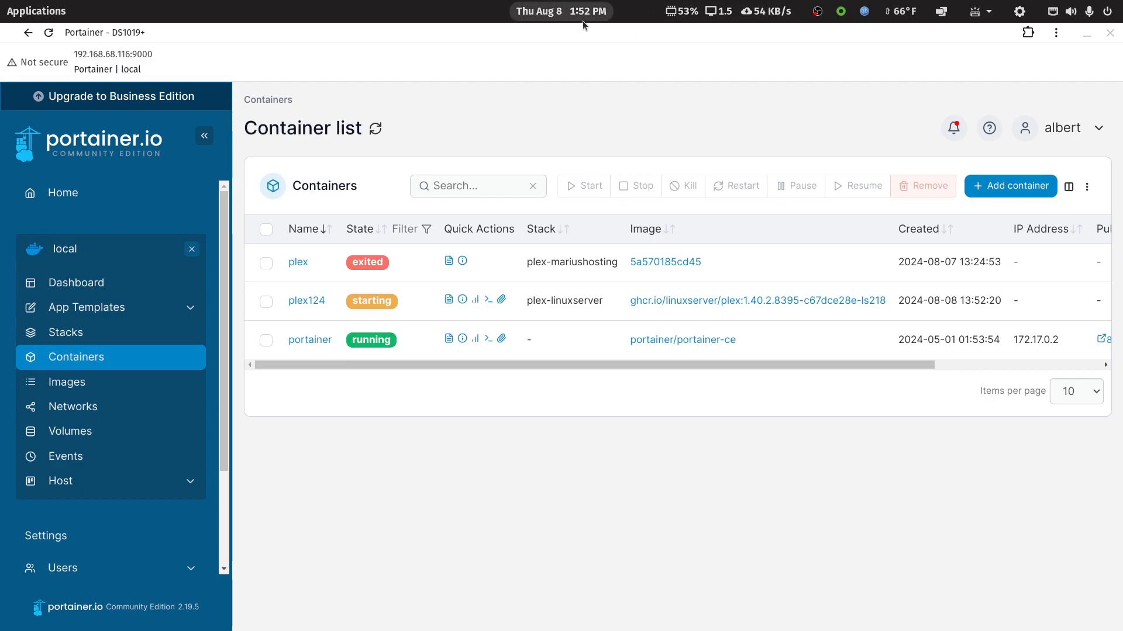
pyautogui.click(50, 32)
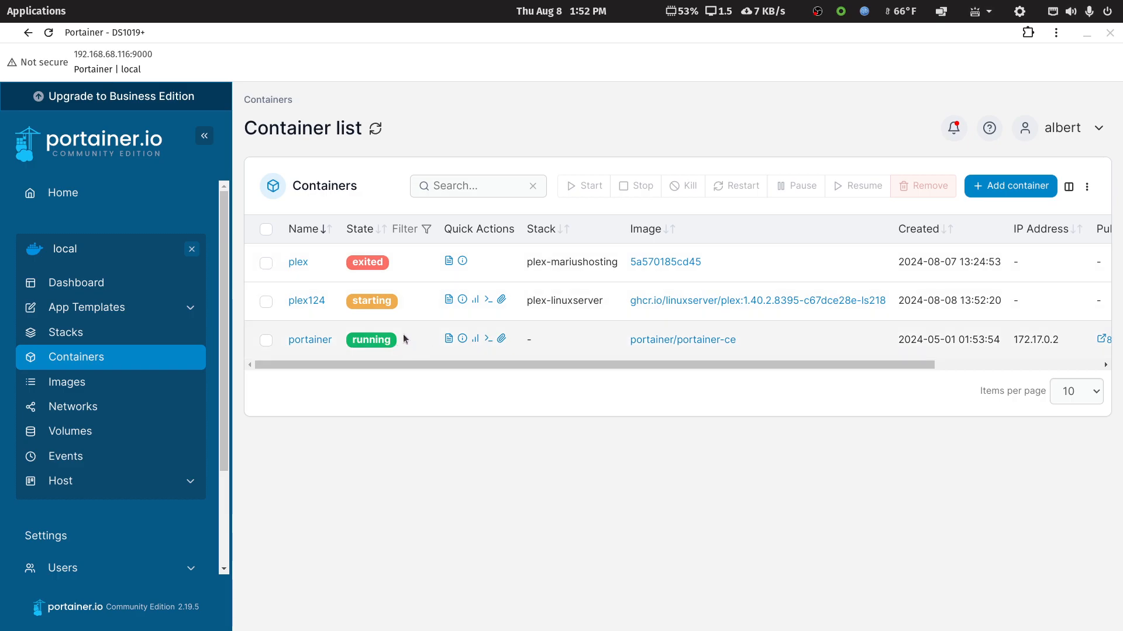
pyautogui.click(50, 34)
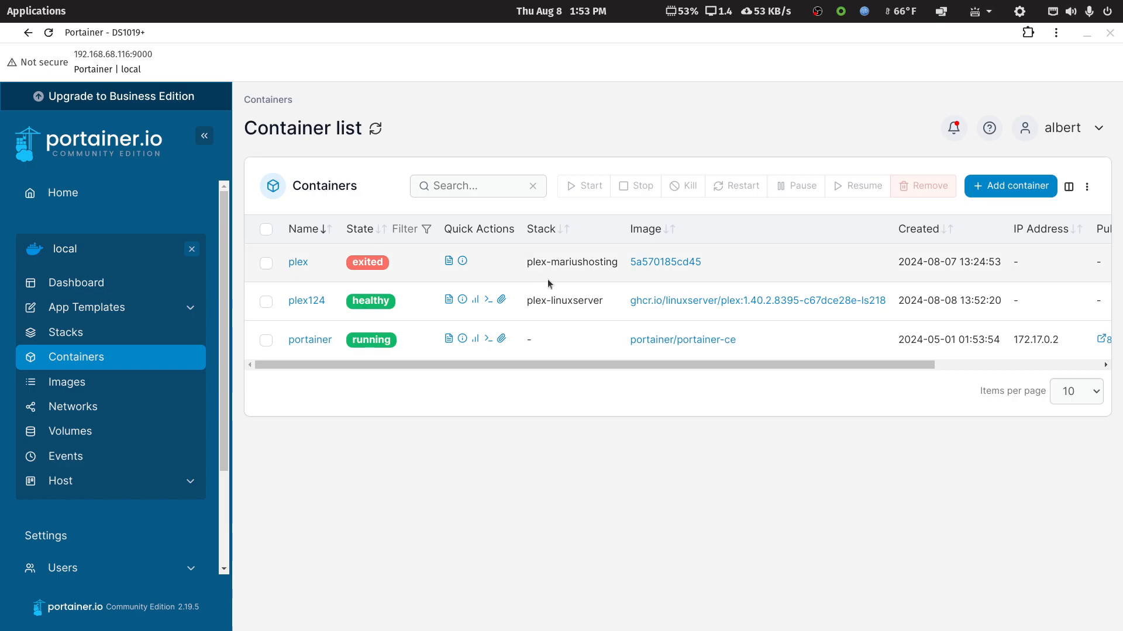
pyautogui.doubleClick(530, 36)
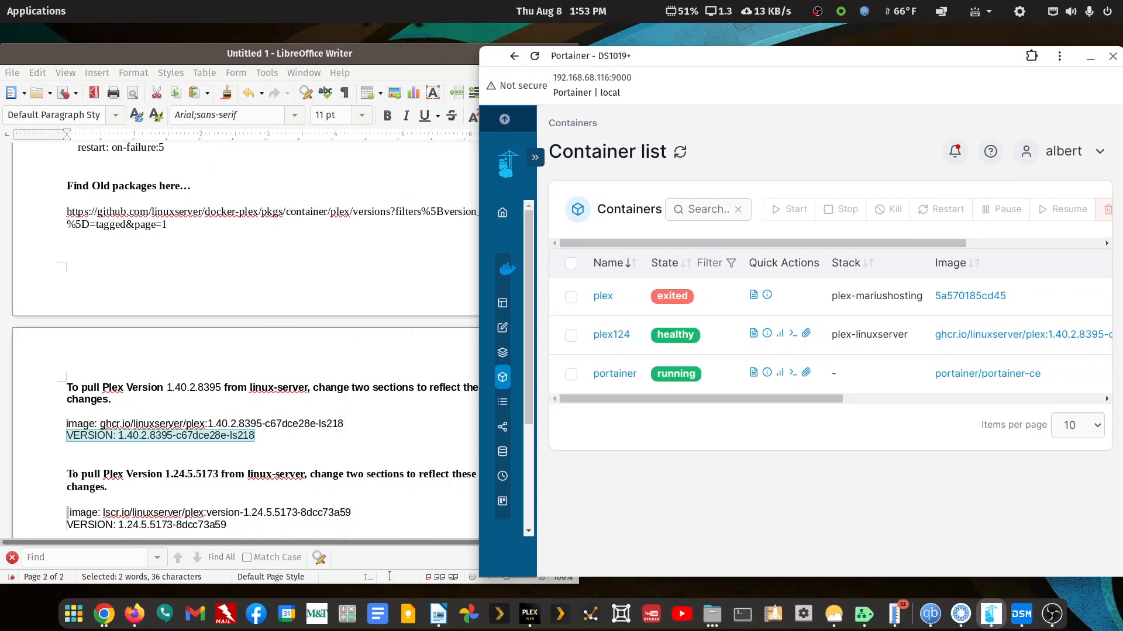
# - Switch to Plex to check the server version in the General settings, open the manual update download, and cancel saving the package
pyautogui.click(530, 614)
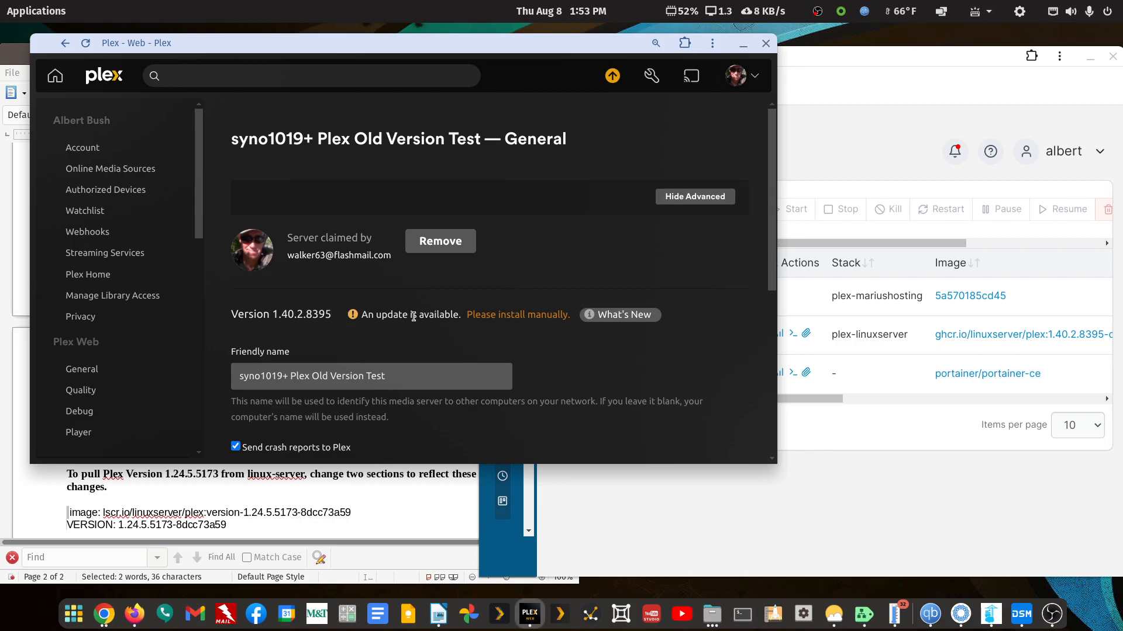
pyautogui.click(512, 320)
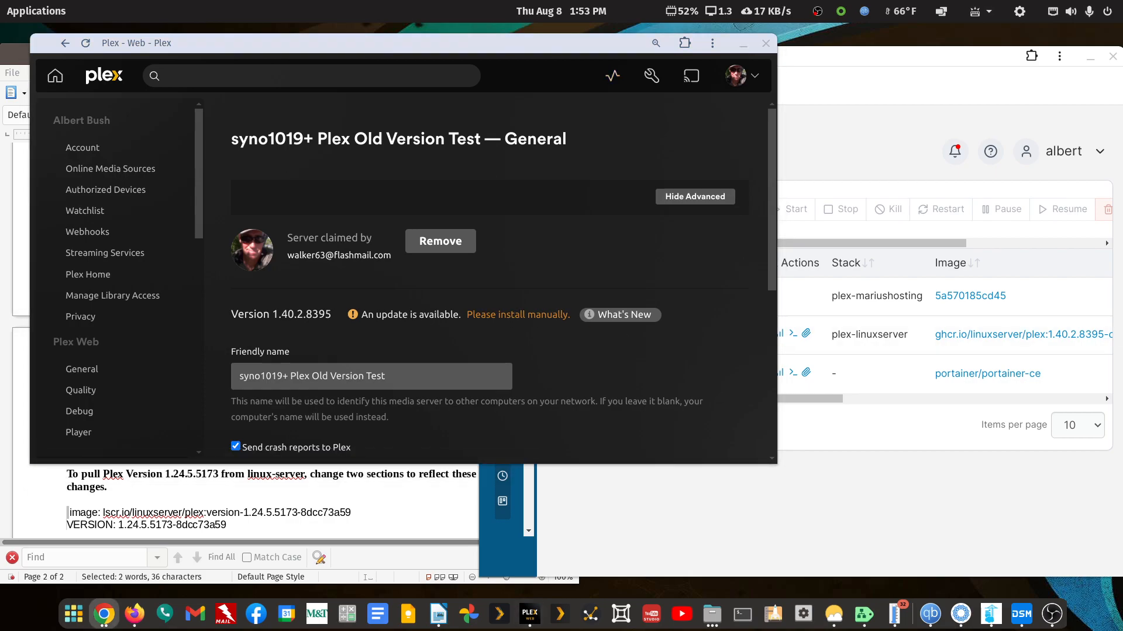
pyautogui.moveTo(1122, 186); pyautogui.dragTo(735, 210)
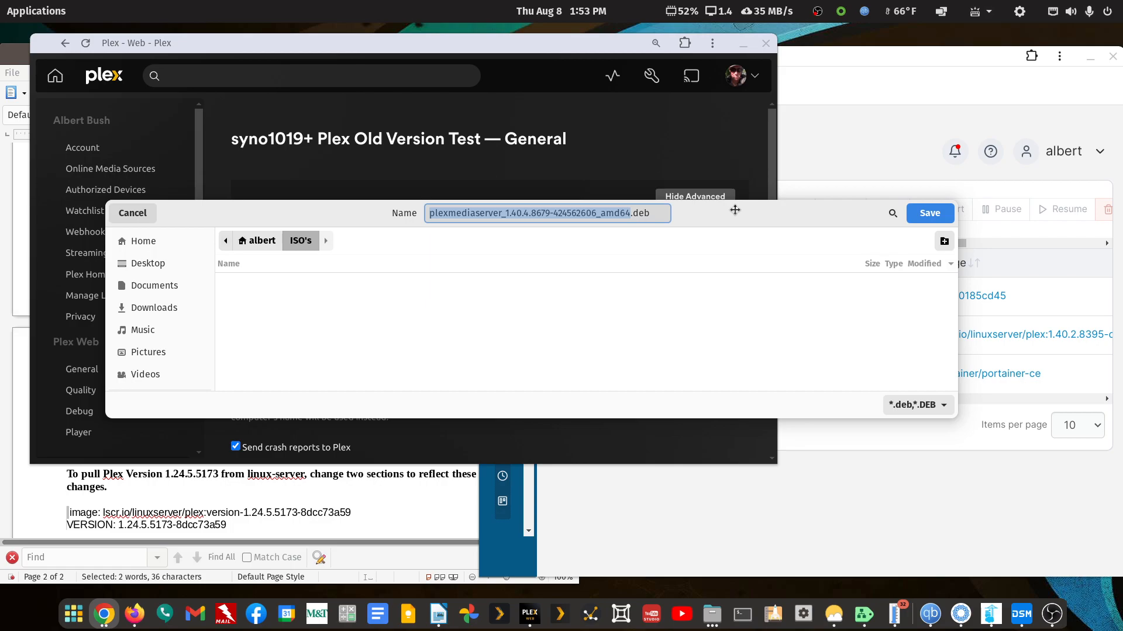
pyautogui.click(136, 213)
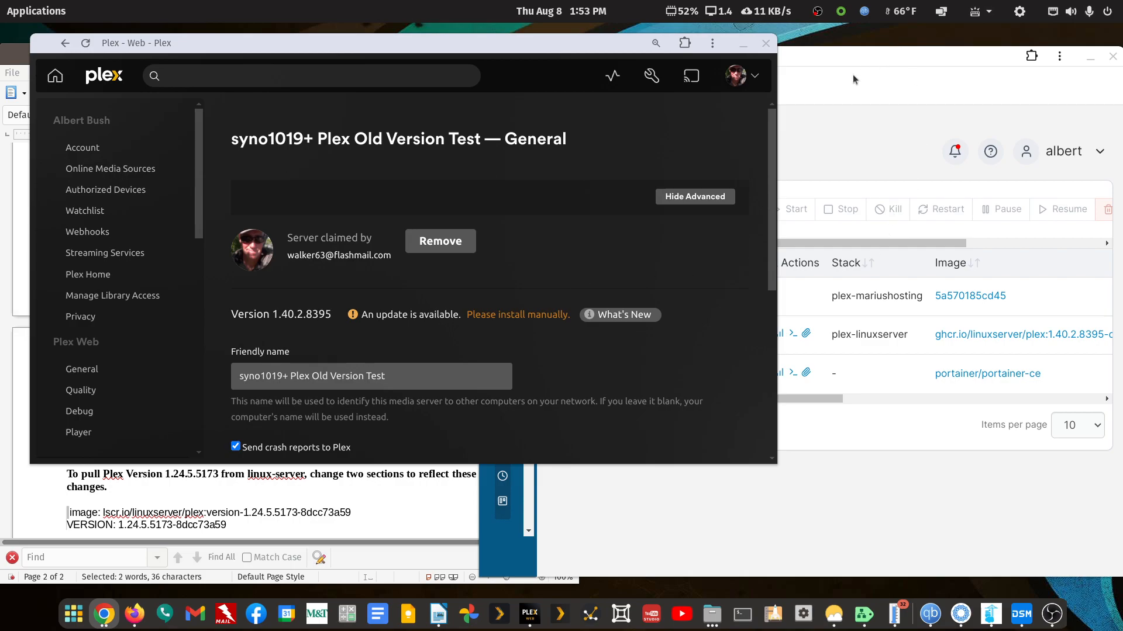
# - Open the TV Shows library from the server's Libraries settings, test playback of The Beverly Hillbillies, and close the player
pyautogui.scroll(-5, 111, 295)
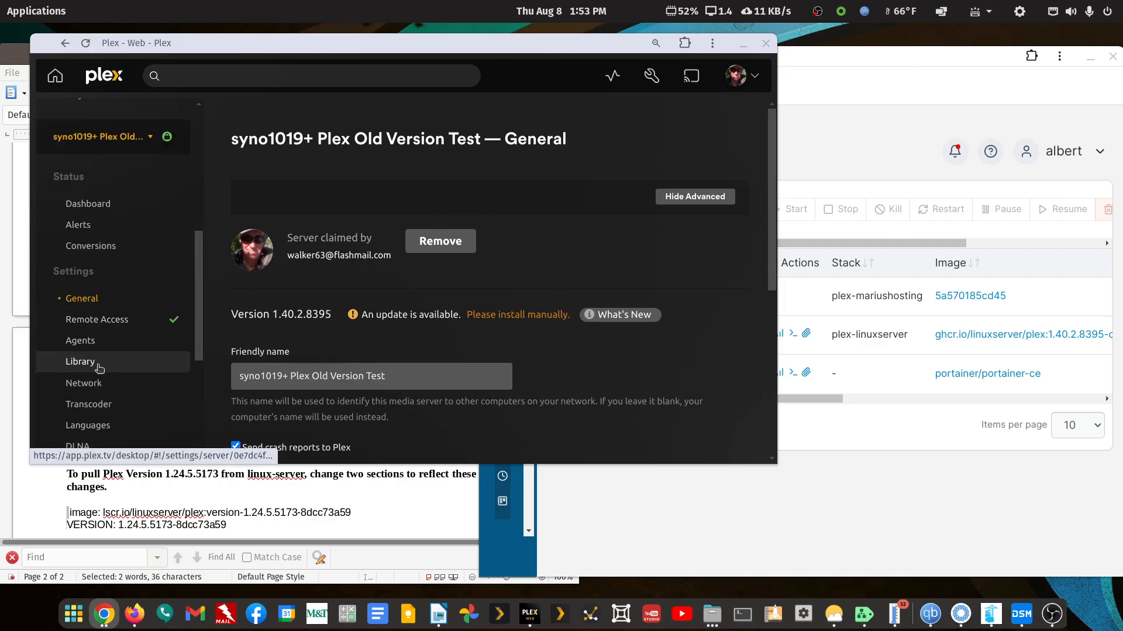
pyautogui.scroll(-4, 76, 361)
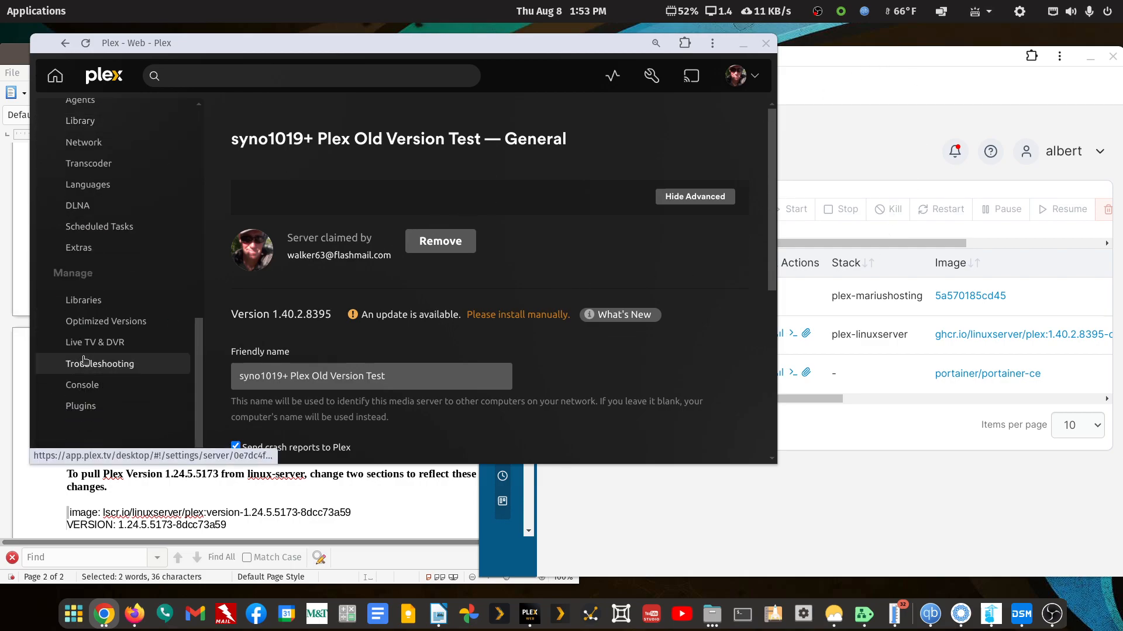
pyautogui.click(85, 302)
pyautogui.click(286, 278)
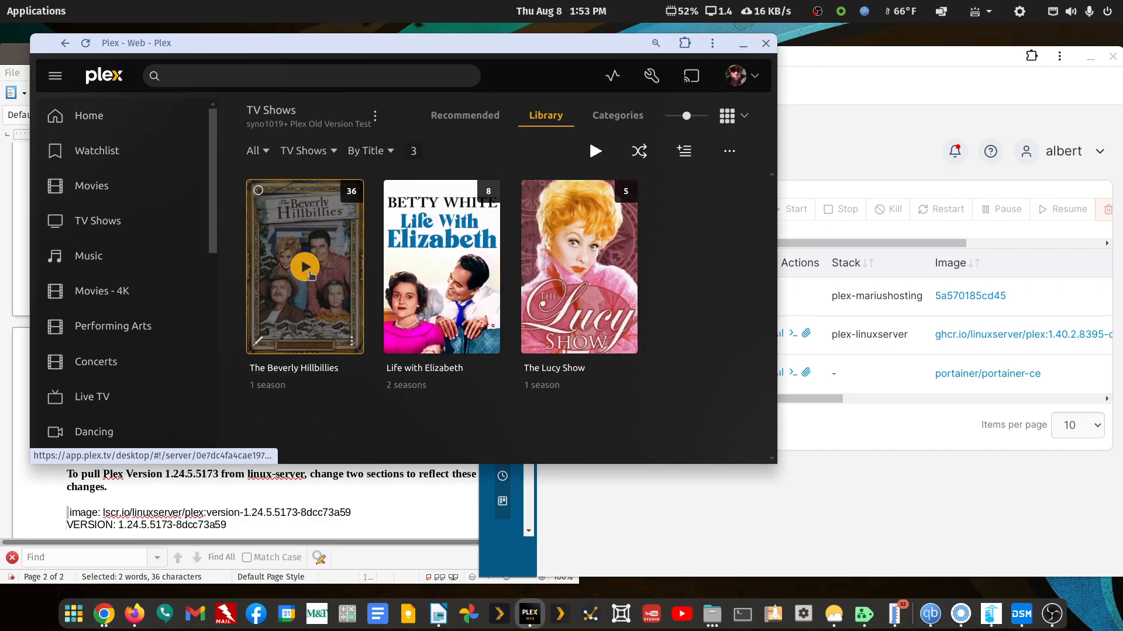
pyautogui.click(310, 273)
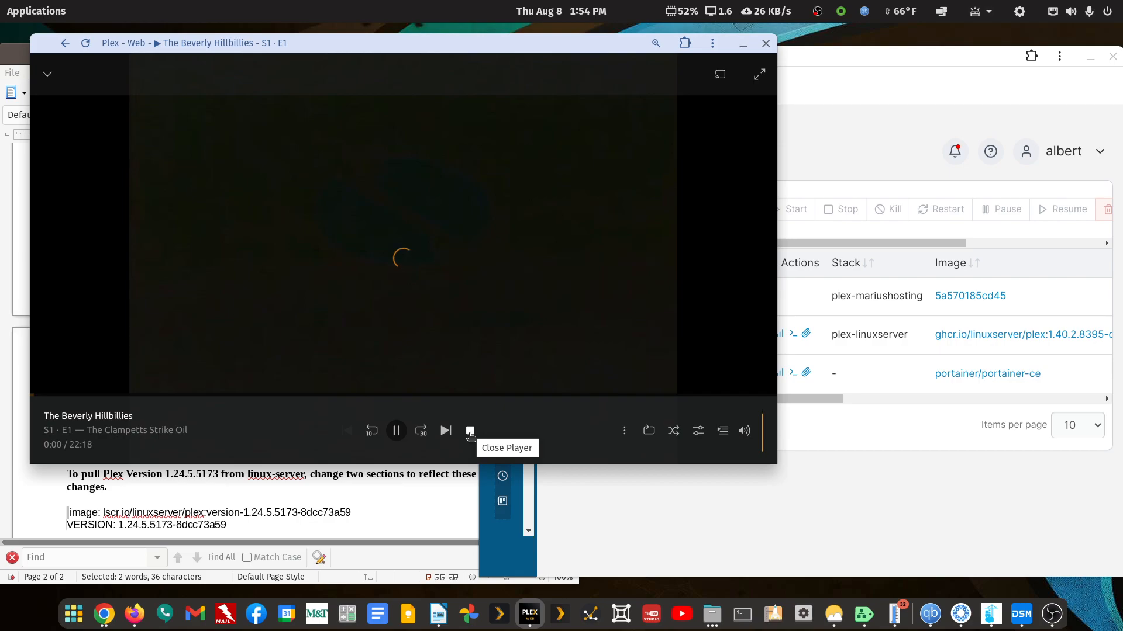
pyautogui.click(470, 432)
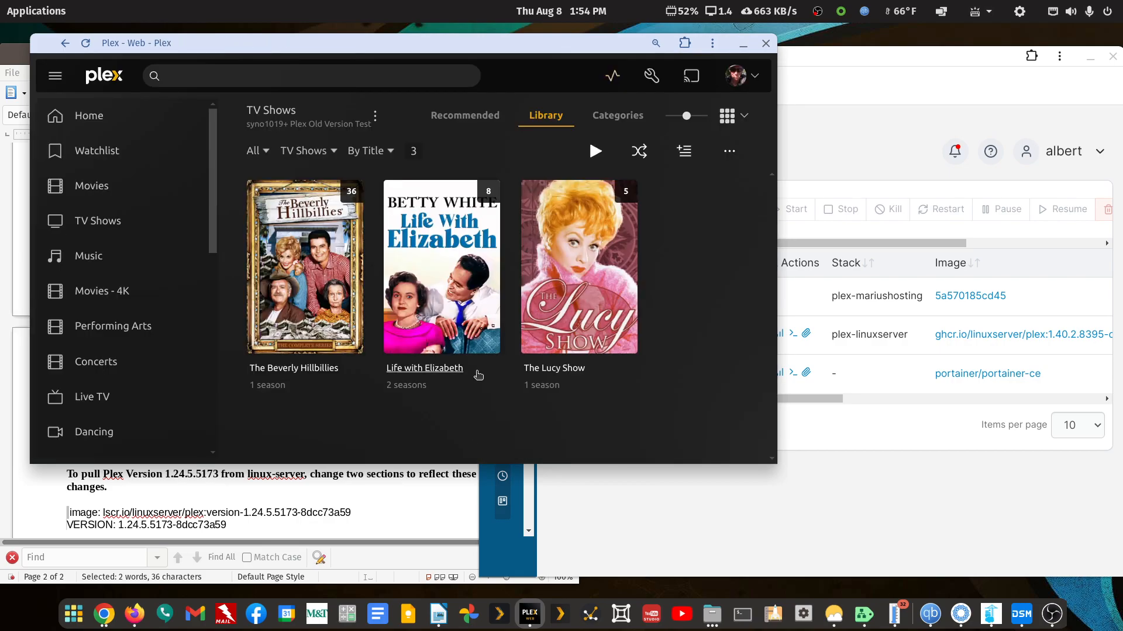
# - Switch to Portainer and stop the plex124 container, then check its connection in Plex and minimize the Plex window
pyautogui.click(867, 71)
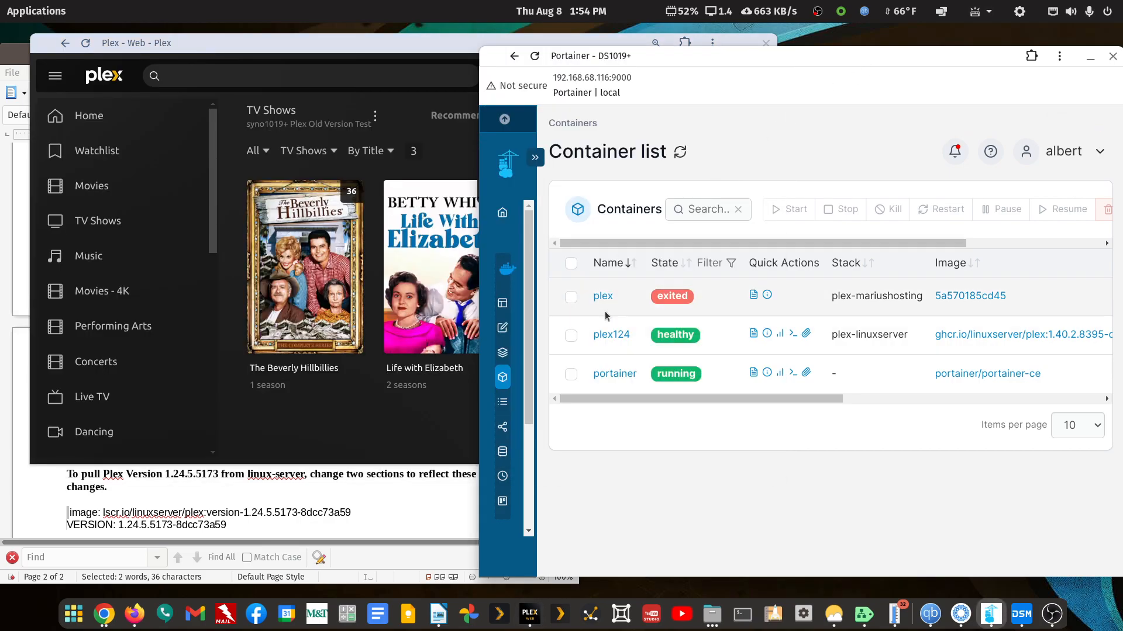
pyautogui.click(611, 335)
pyautogui.click(644, 255)
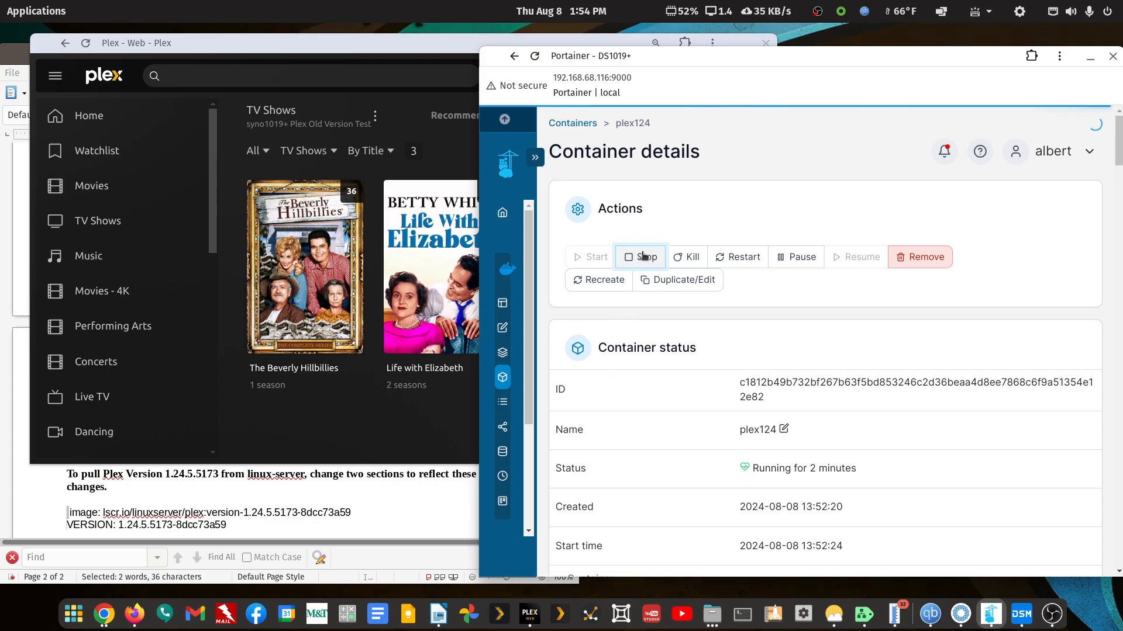
pyautogui.click(453, 61)
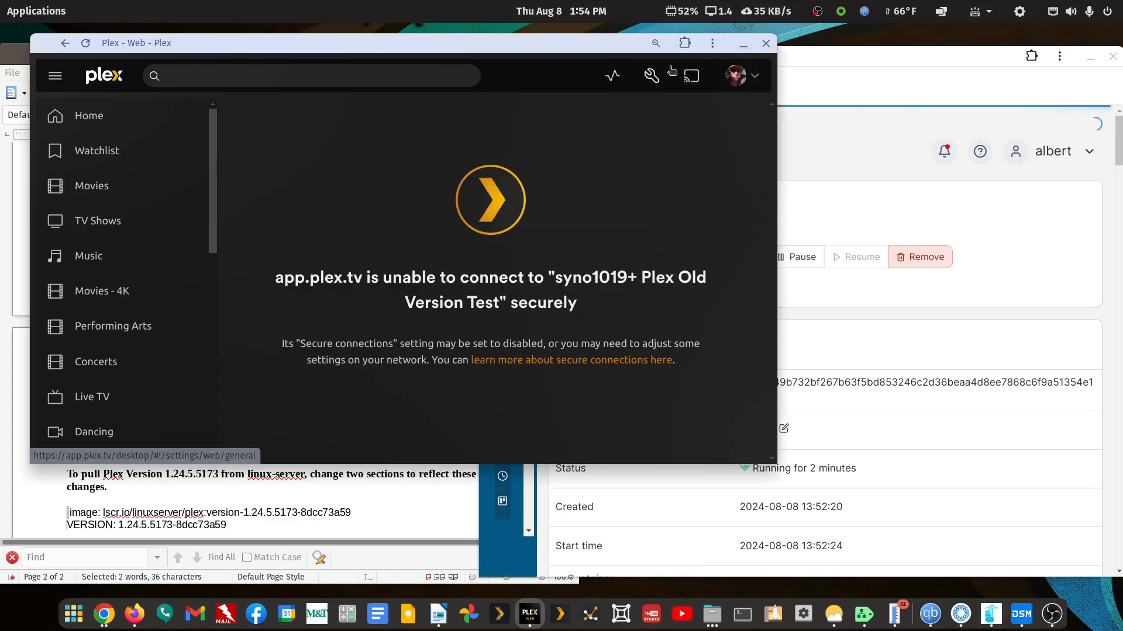
pyautogui.click(741, 46)
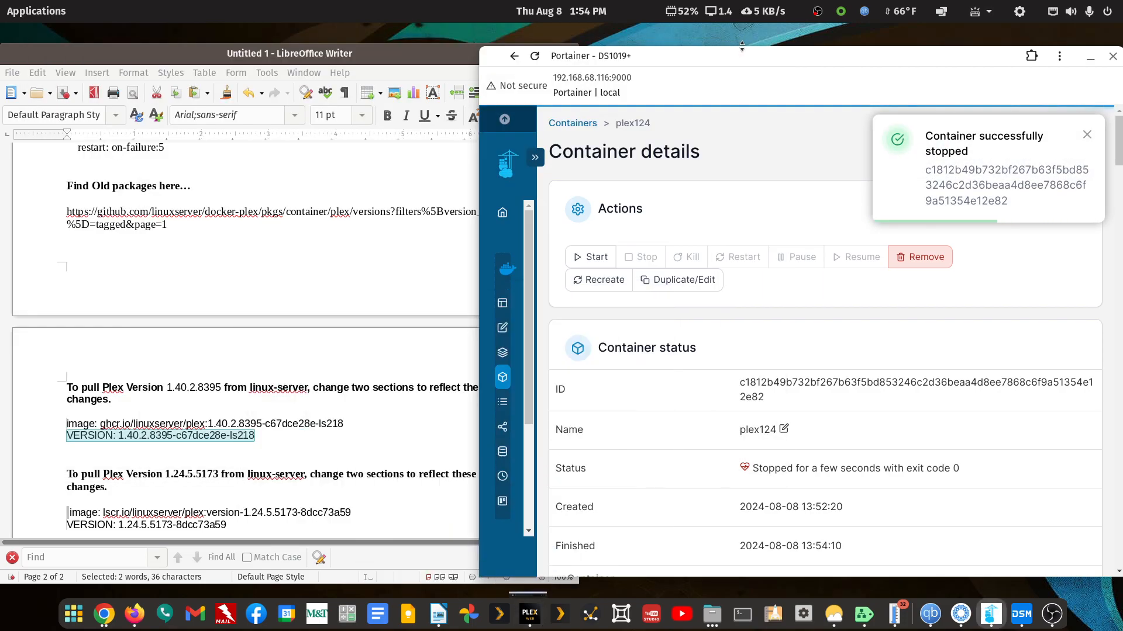
# - Select the image line for Plex Version 1.24.5.5173 in the LibreOffice Writer notes
pyautogui.scroll(-1, 141, 436)
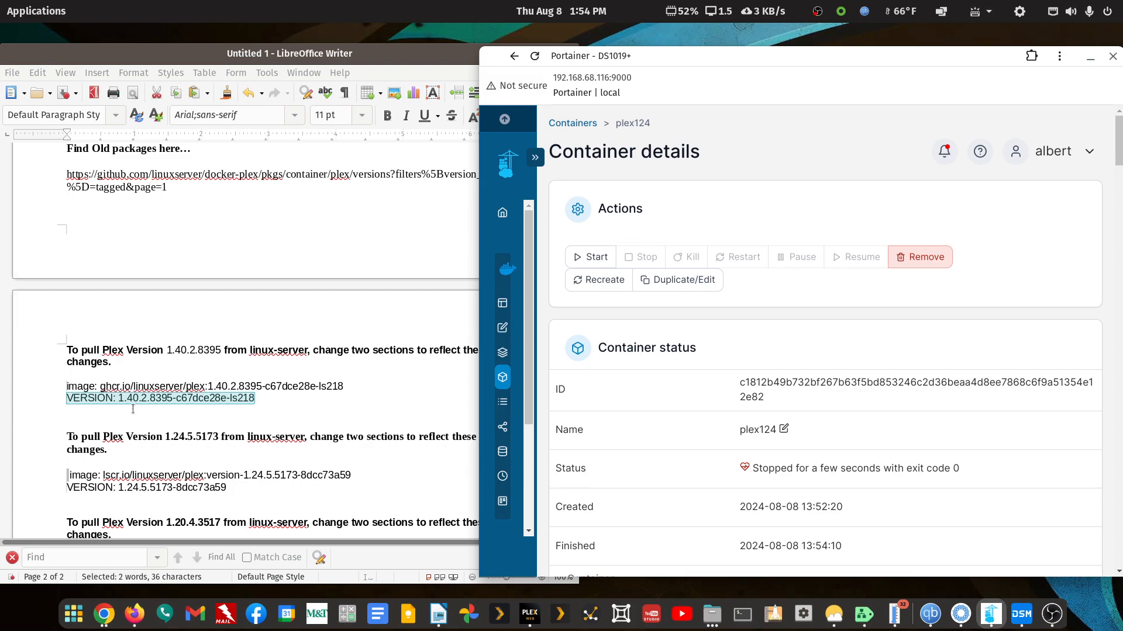
pyautogui.scroll(-2, 133, 409)
pyautogui.click(301, 58)
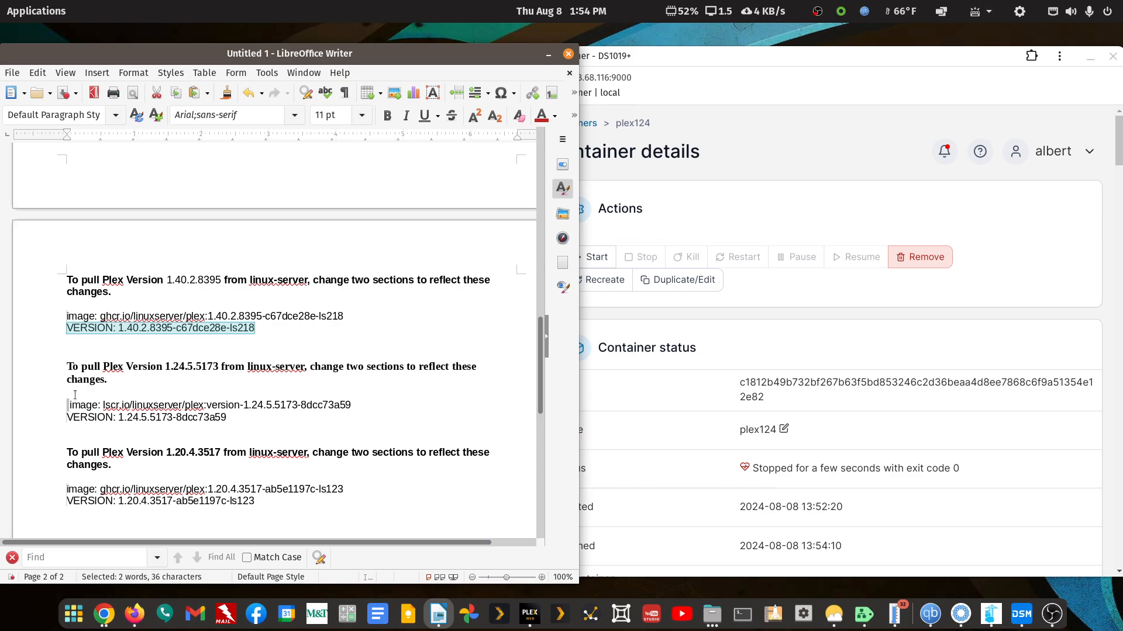
pyautogui.moveTo(70, 404); pyautogui.dragTo(351, 402)
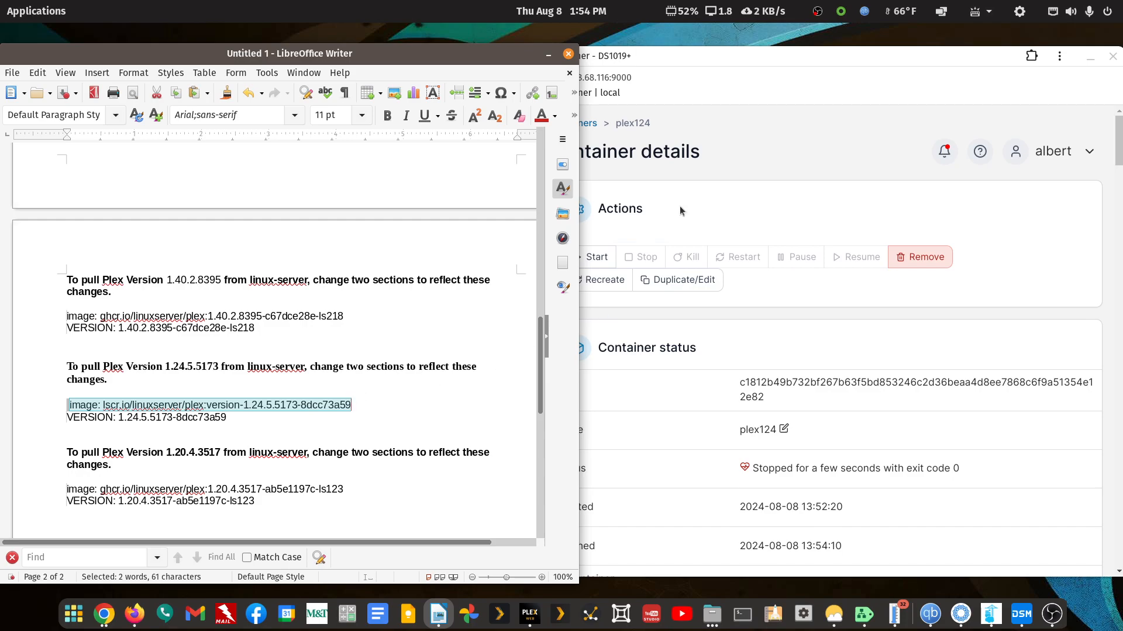
# - Switch to Portainer and open the plex-linuxserver stack's compose file for editing
pyautogui.click(791, 62)
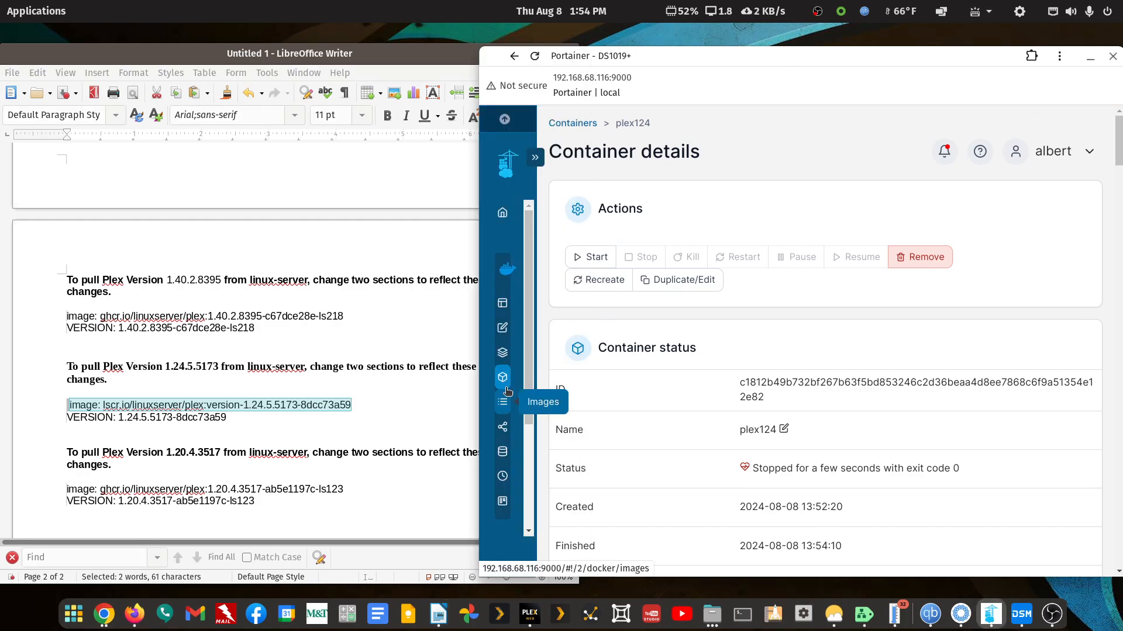
pyautogui.click(504, 351)
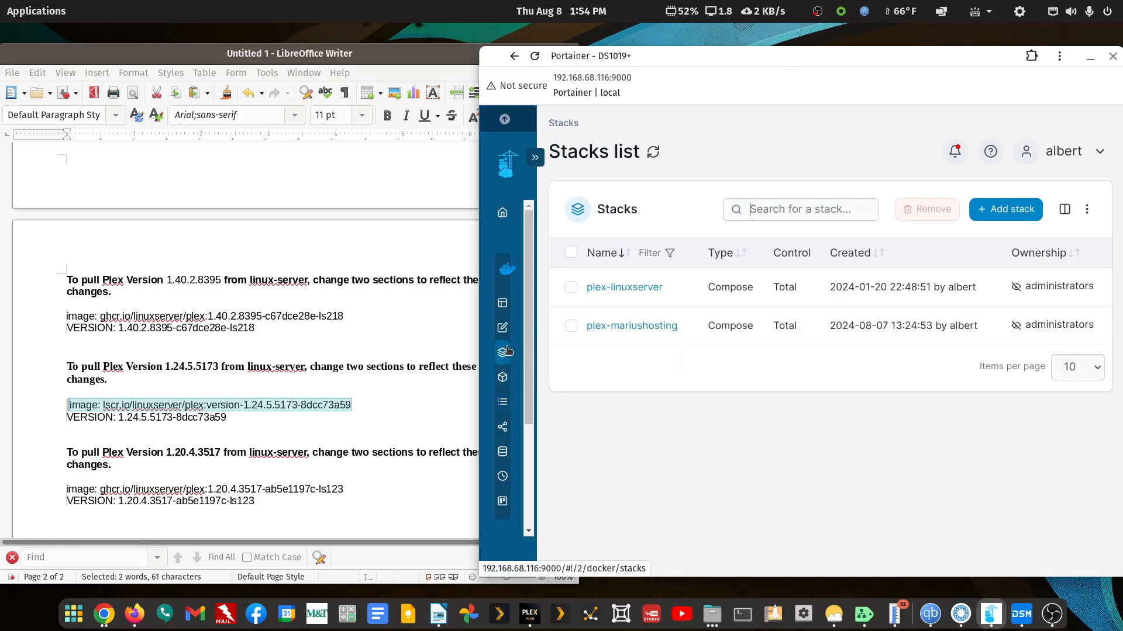
pyautogui.click(624, 287)
pyautogui.click(667, 213)
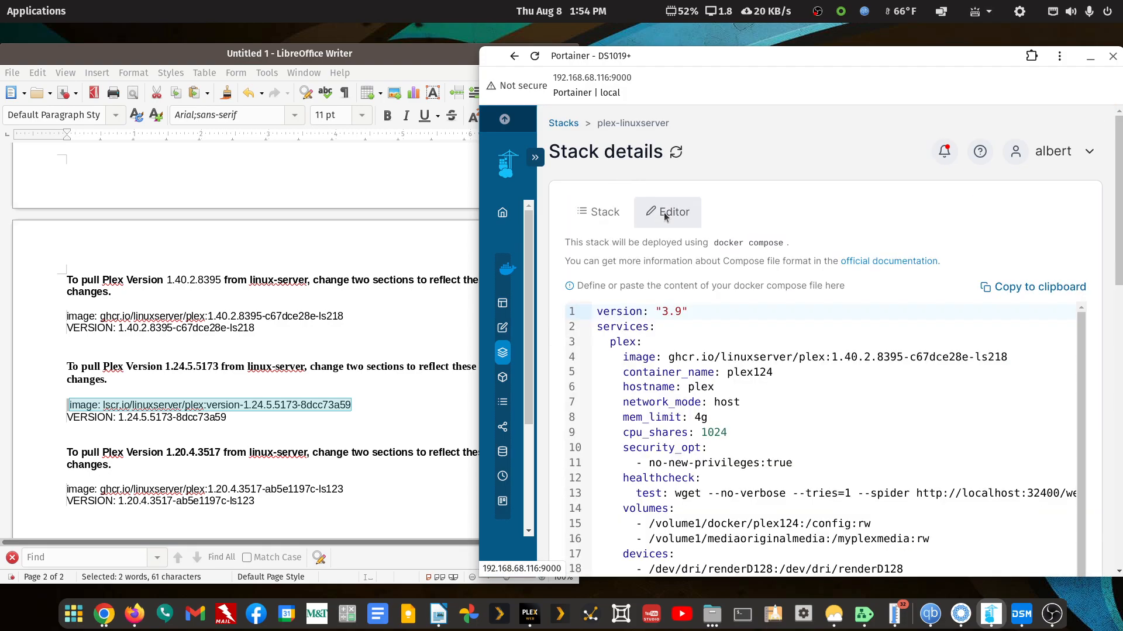
# - Copy the notes' image line lscr.io/linuxserver/plex:version-1.24.5.5173-8dcc73a59 and replace the compose file's image line with it
pyautogui.moveTo(624, 360); pyautogui.dragTo(1004, 358)
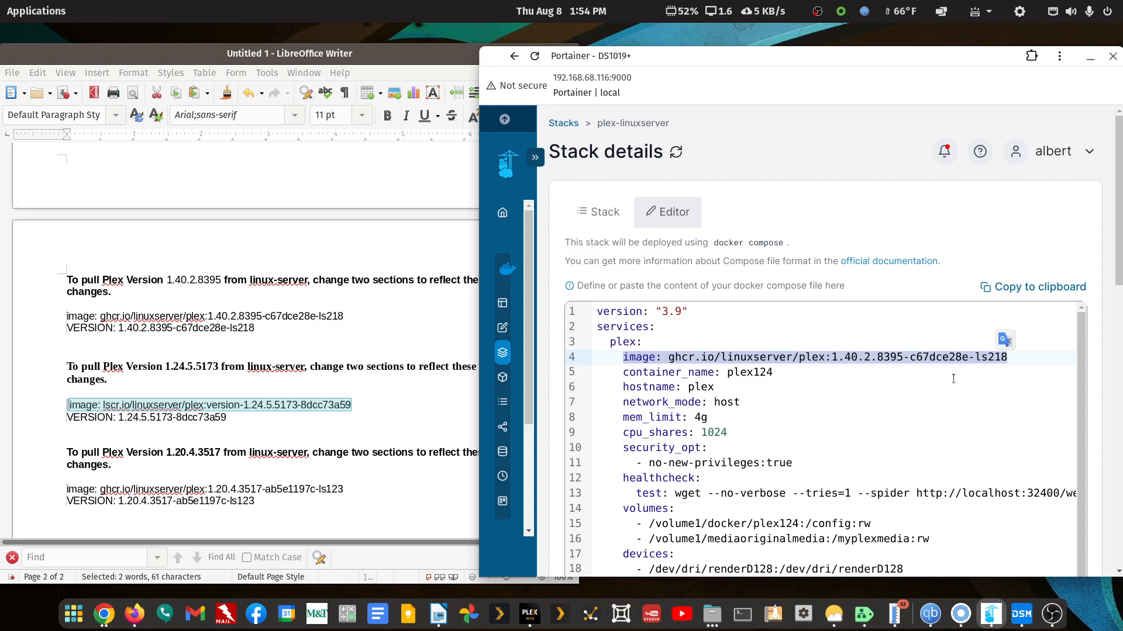
pyautogui.rightClick(111, 407)
pyautogui.click(136, 435)
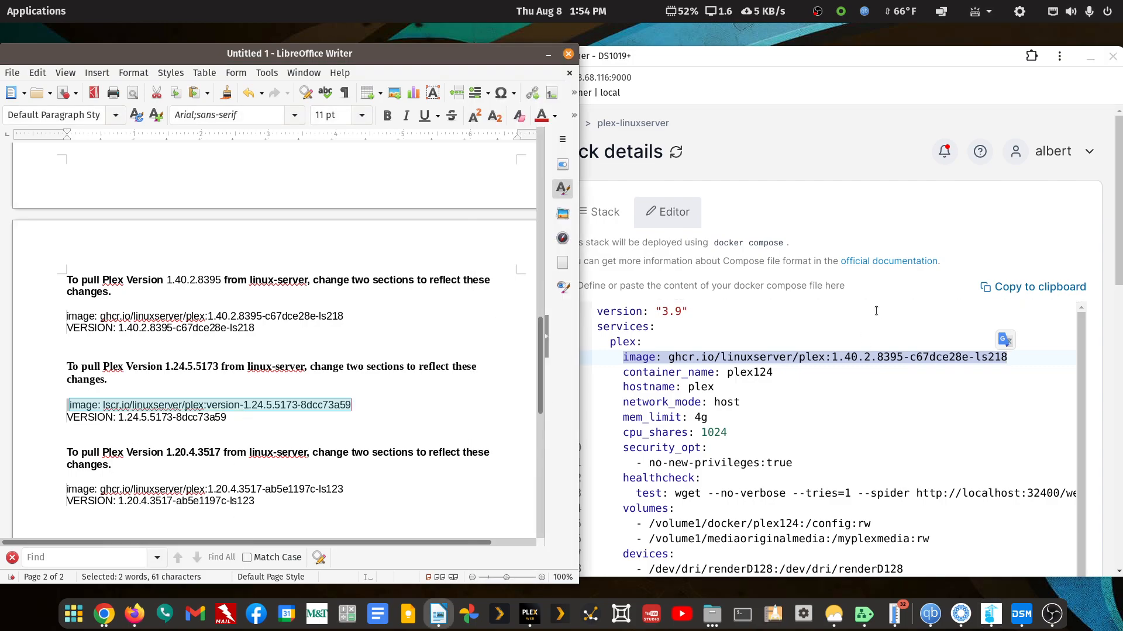
pyautogui.click(960, 59)
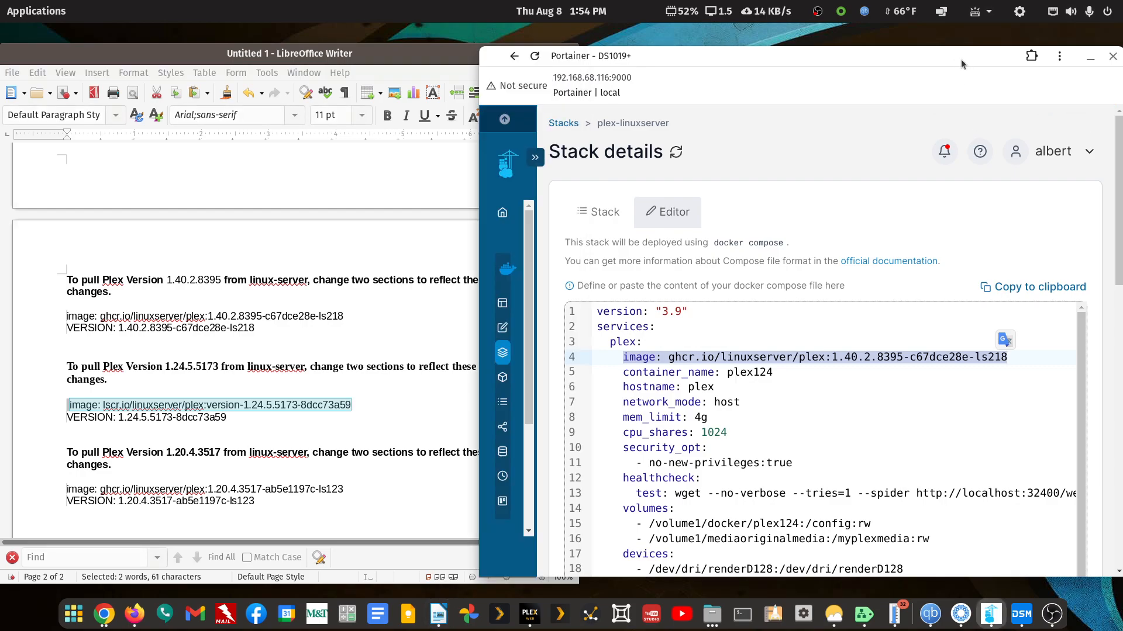
pyautogui.hotkey('ctrl', 'v')
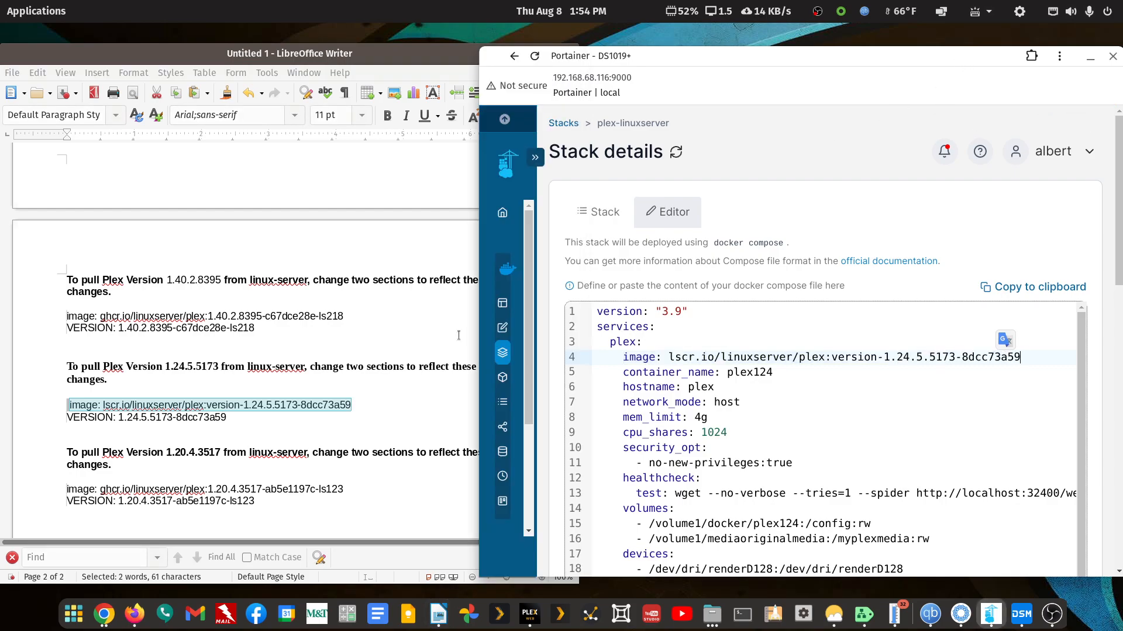
# - Copy the VERSION line 1.24.5.5173-8dcc73a59 from the notes and replace the compose file's VERSION entry with it
pyautogui.moveTo(68, 418); pyautogui.dragTo(142, 426)
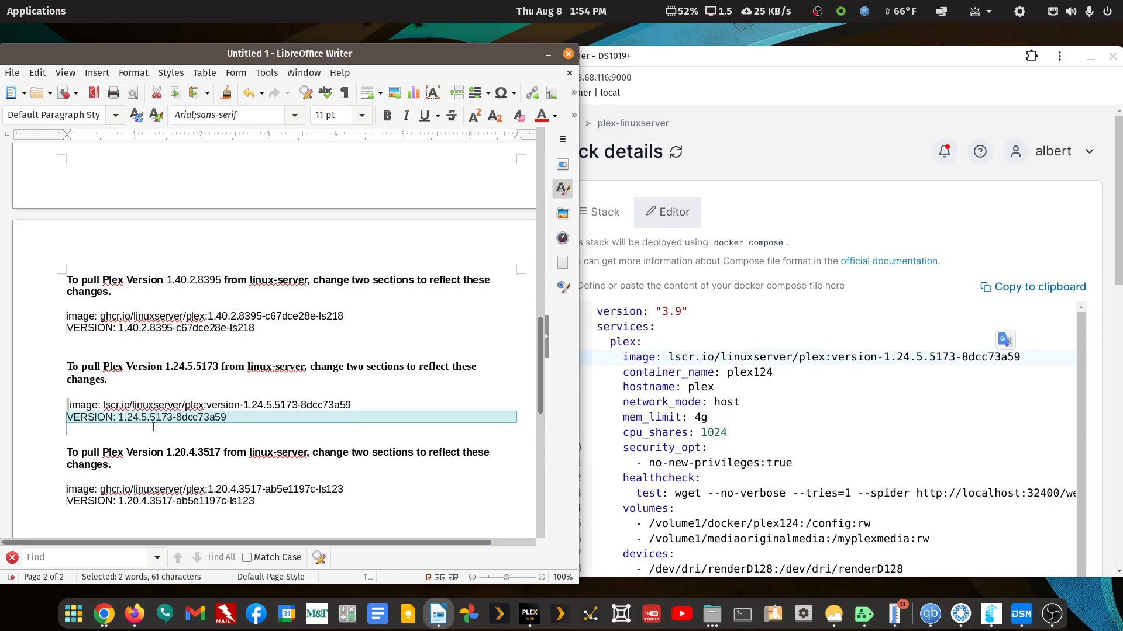
pyautogui.moveTo(220, 426); pyautogui.dragTo(228, 419)
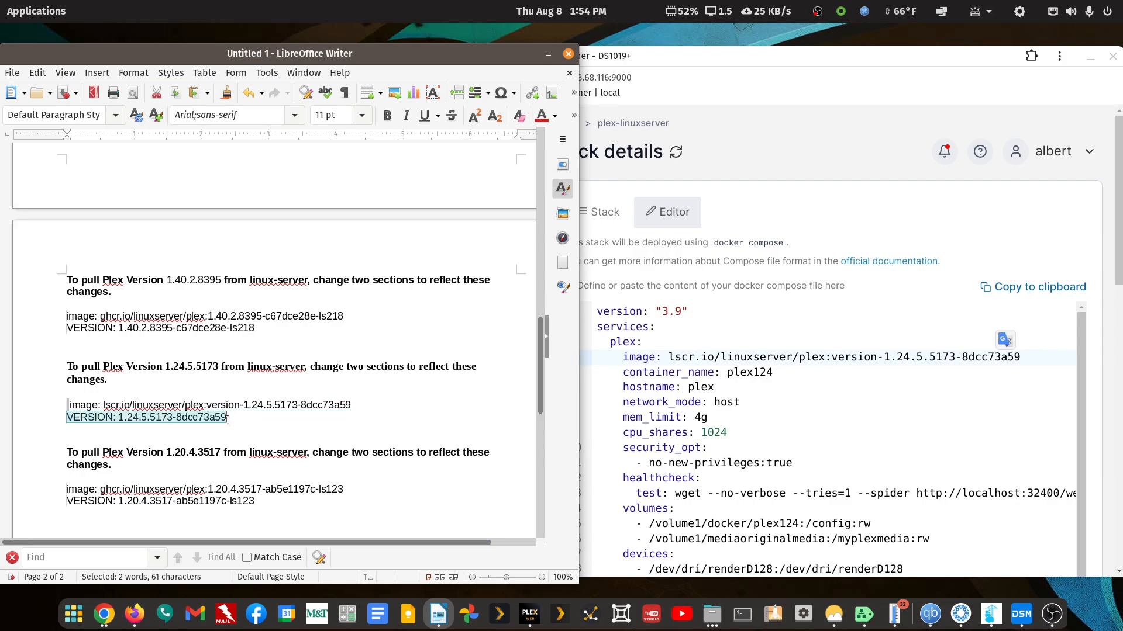
pyautogui.scroll(-1, 642, 477)
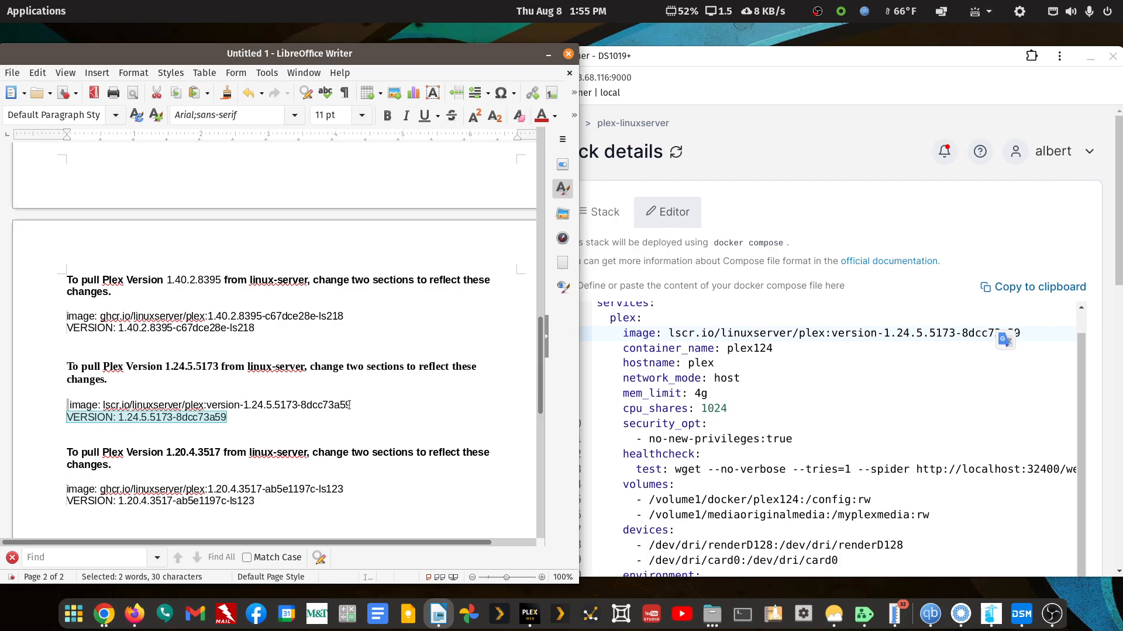
pyautogui.scroll(-5, 712, 416)
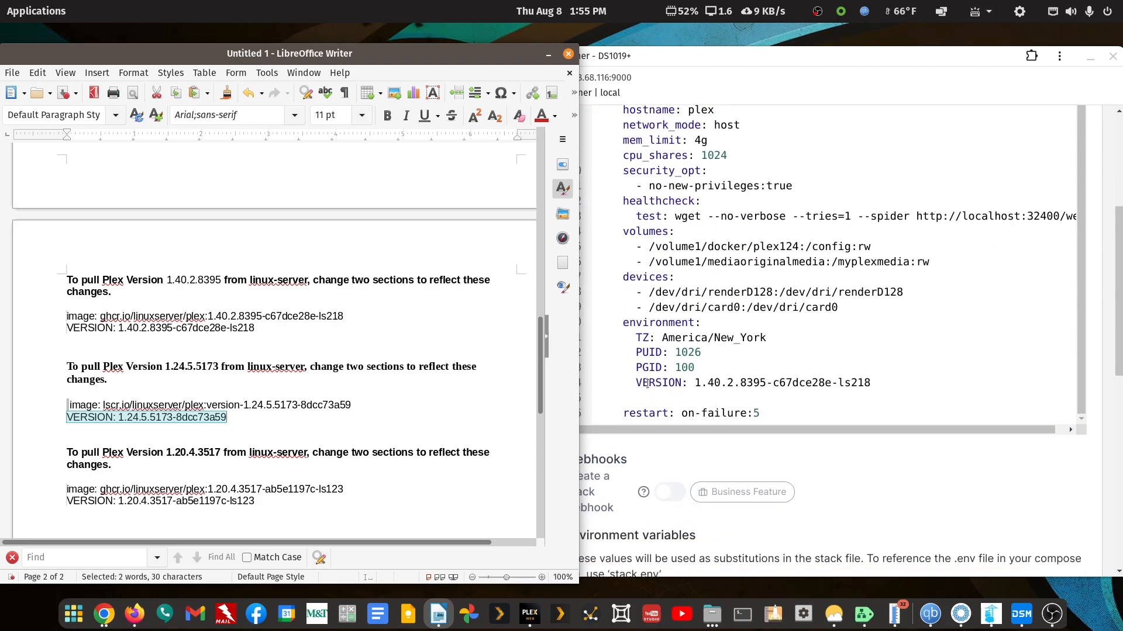
pyautogui.moveTo(636, 384); pyautogui.dragTo(870, 383)
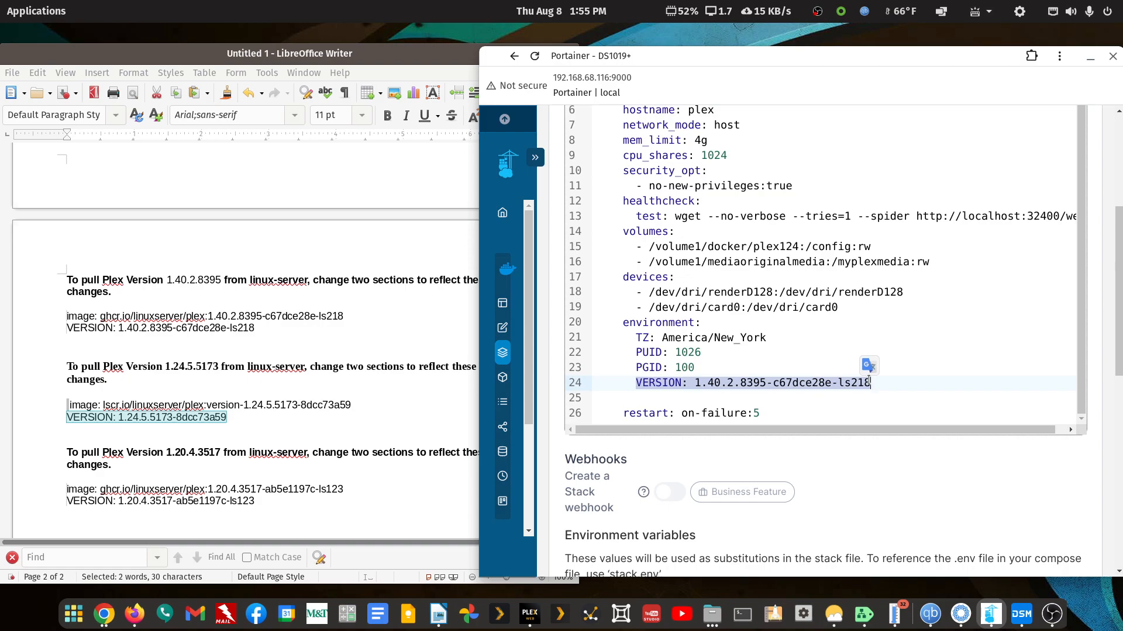
pyautogui.hotkey('ctrl', 'v')
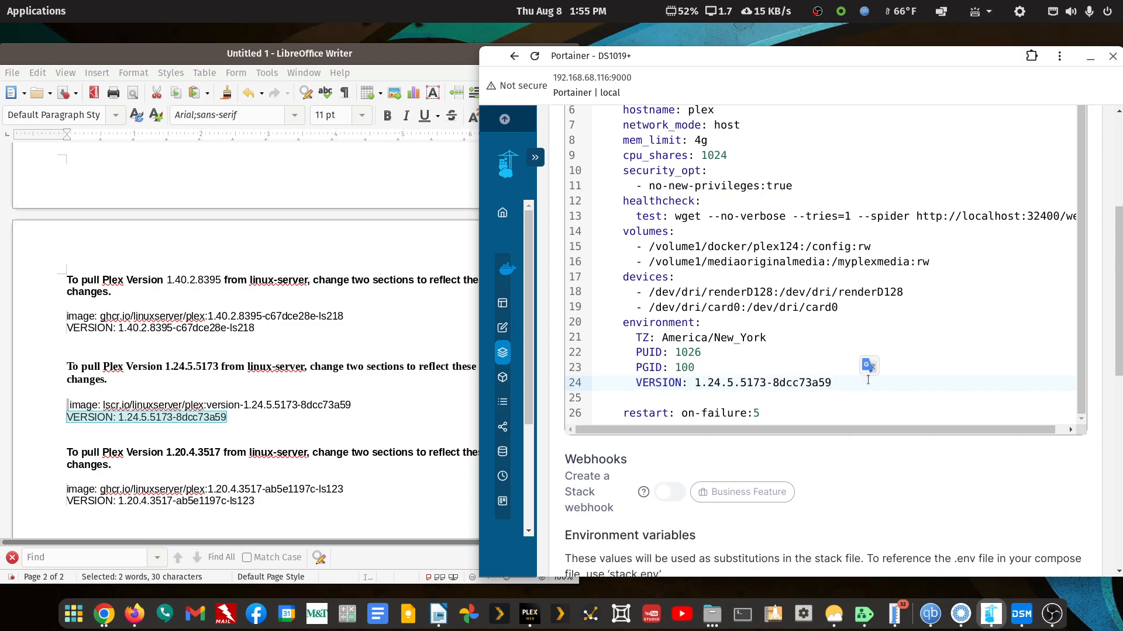
# - Update the plex-linuxserver stack with the edited compose file, enabling the option to re-pull the image and redeploy
pyautogui.scroll(-5, 792, 397)
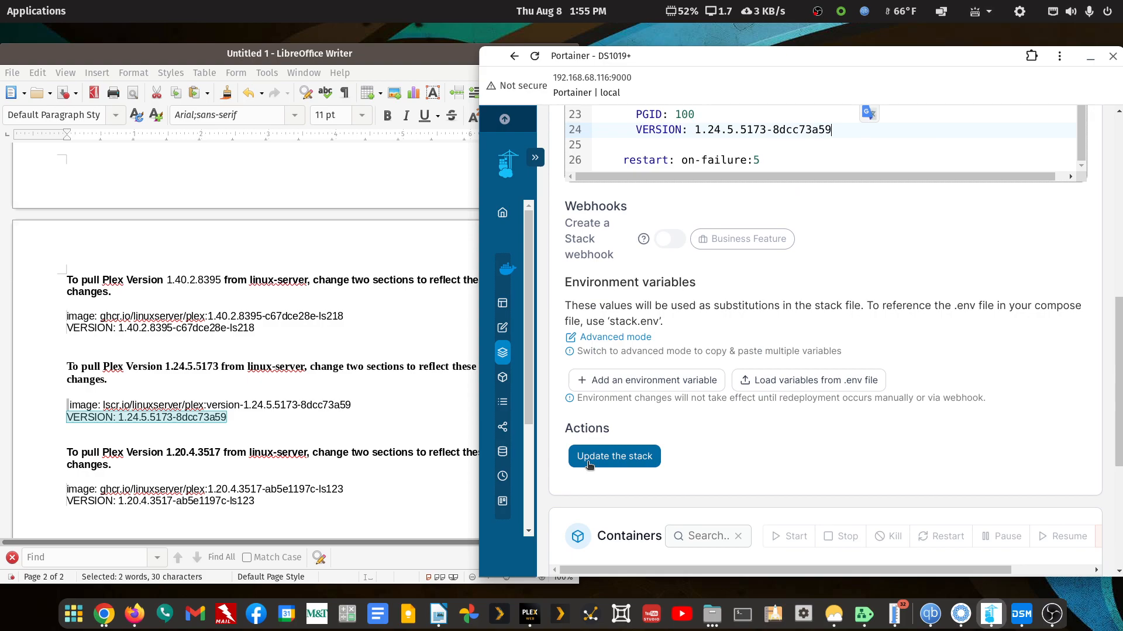
pyautogui.doubleClick(732, 62)
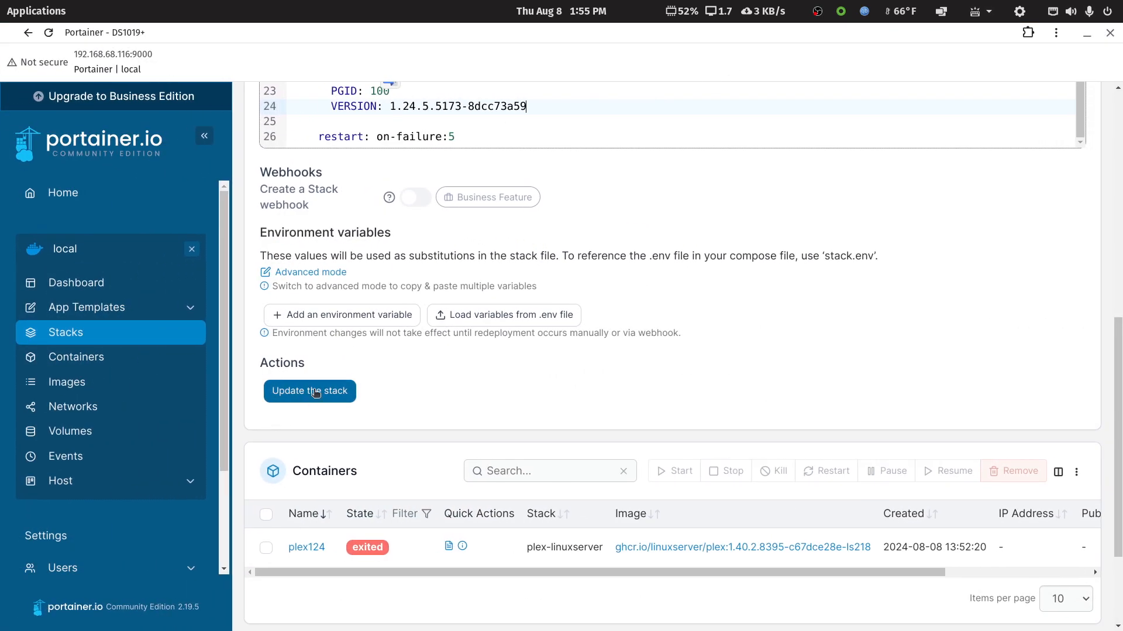
pyautogui.click(312, 392)
pyautogui.click(564, 382)
pyautogui.click(654, 425)
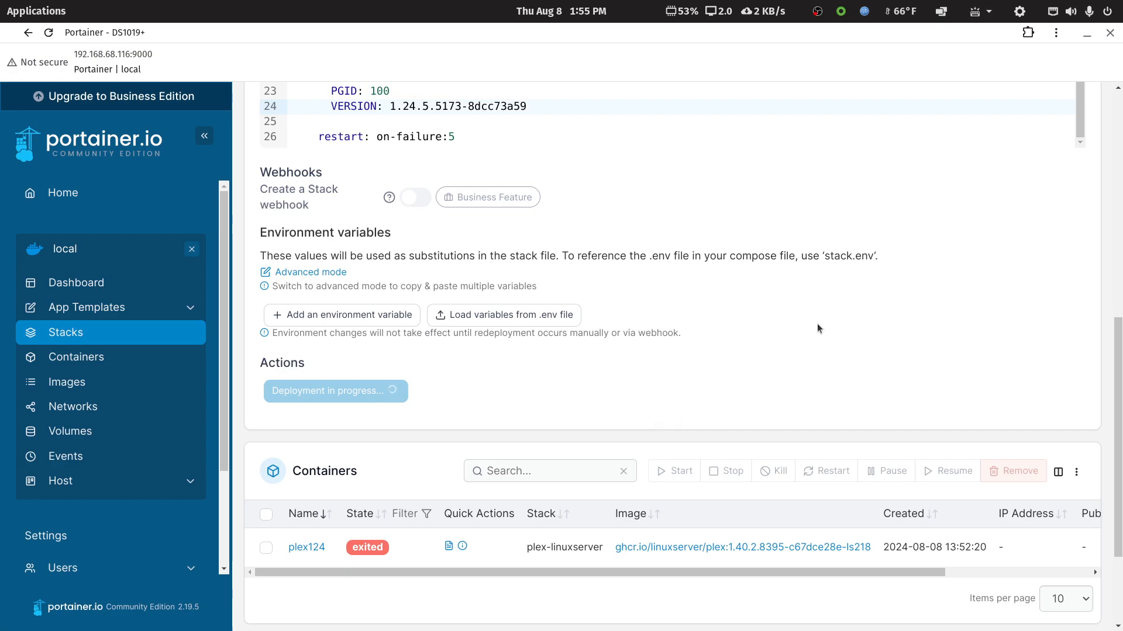
pyautogui.scroll(3, 817, 324)
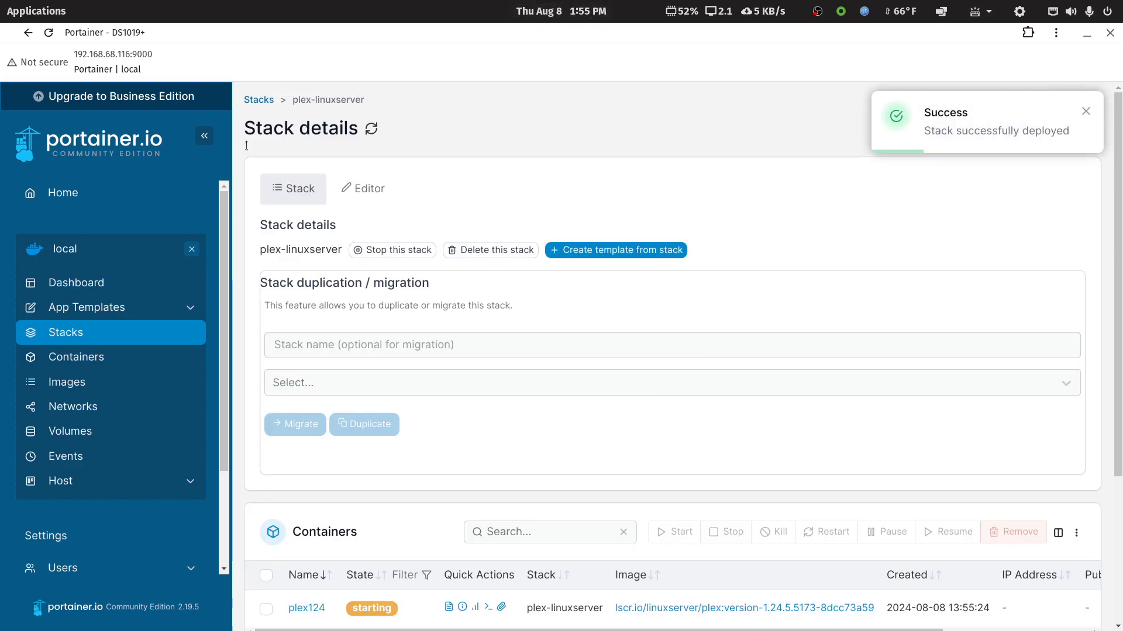
# - Open the container list, refresh it and check the state of the plex124 container
pyautogui.click(72, 359)
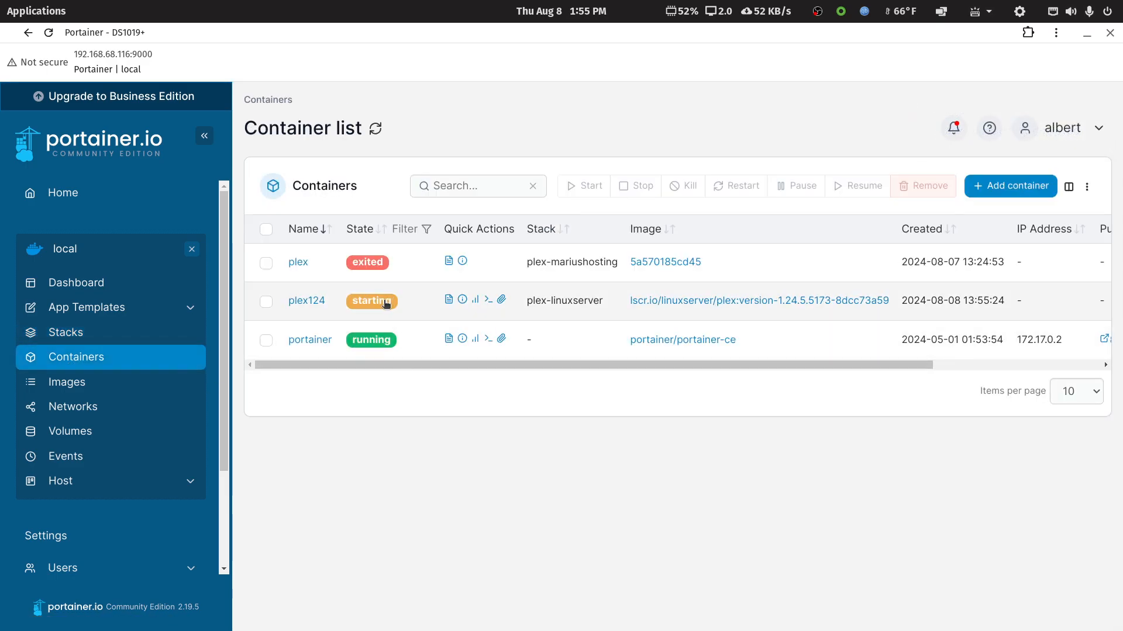
pyautogui.click(50, 32)
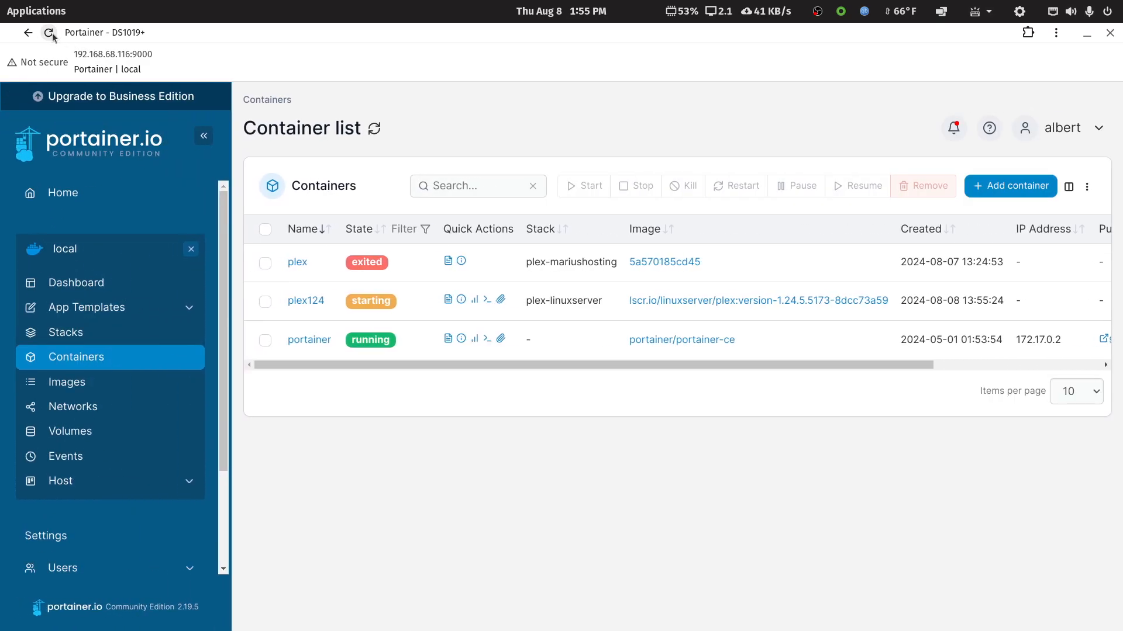
pyautogui.moveTo(380, 309)
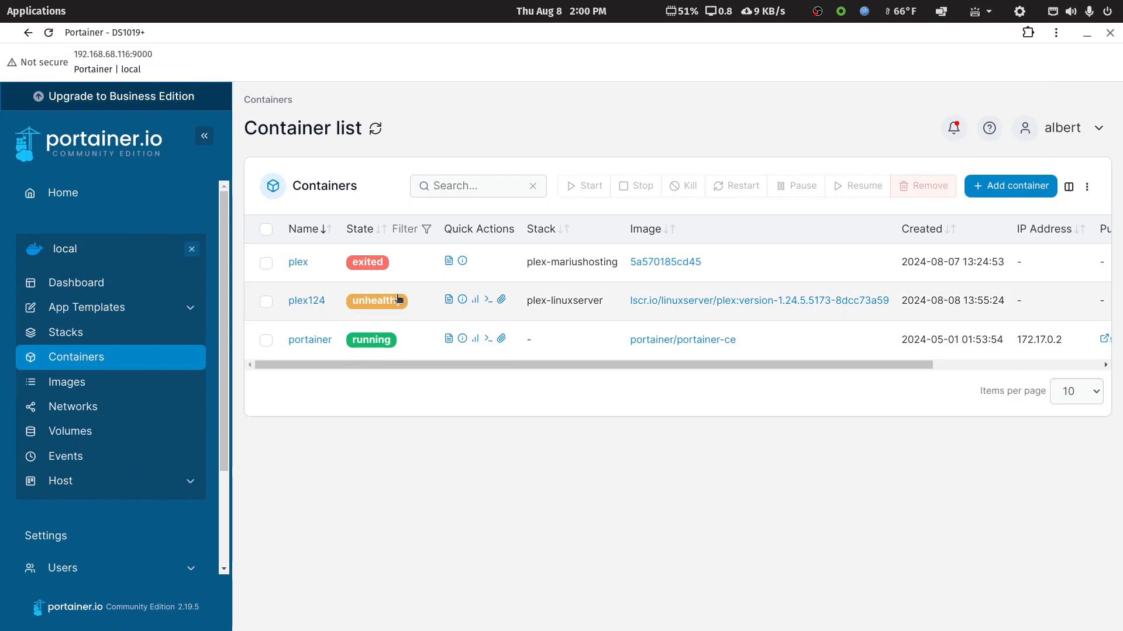
pyautogui.moveTo(400, 307)
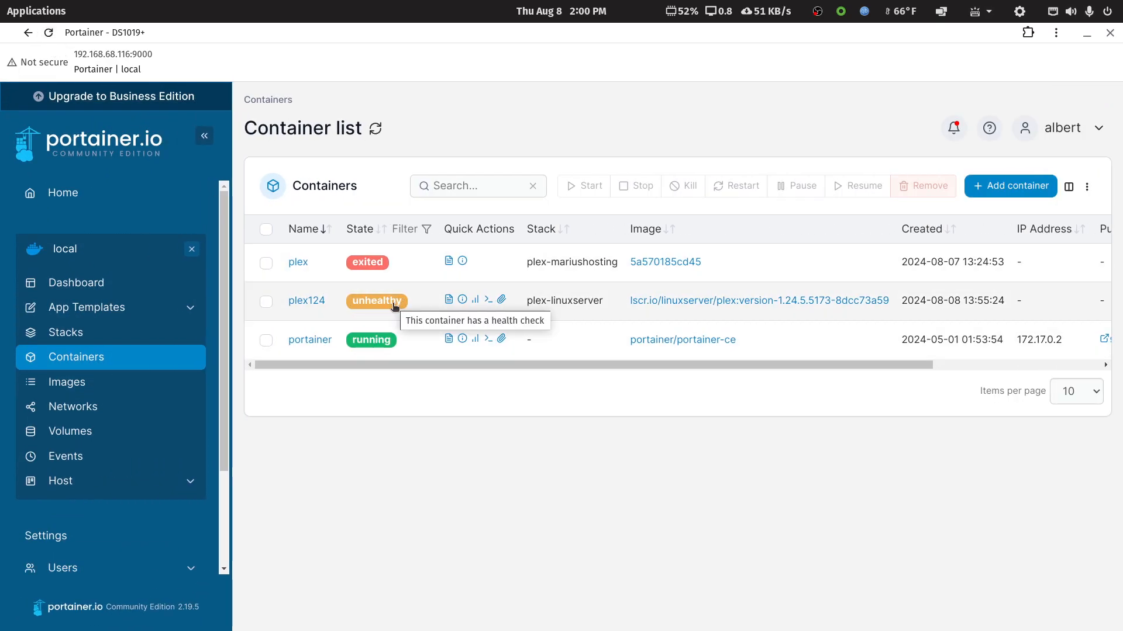
# - Switch to the Plex web app and reload it to check the connection to the old-version test server
pyautogui.doubleClick(521, 31)
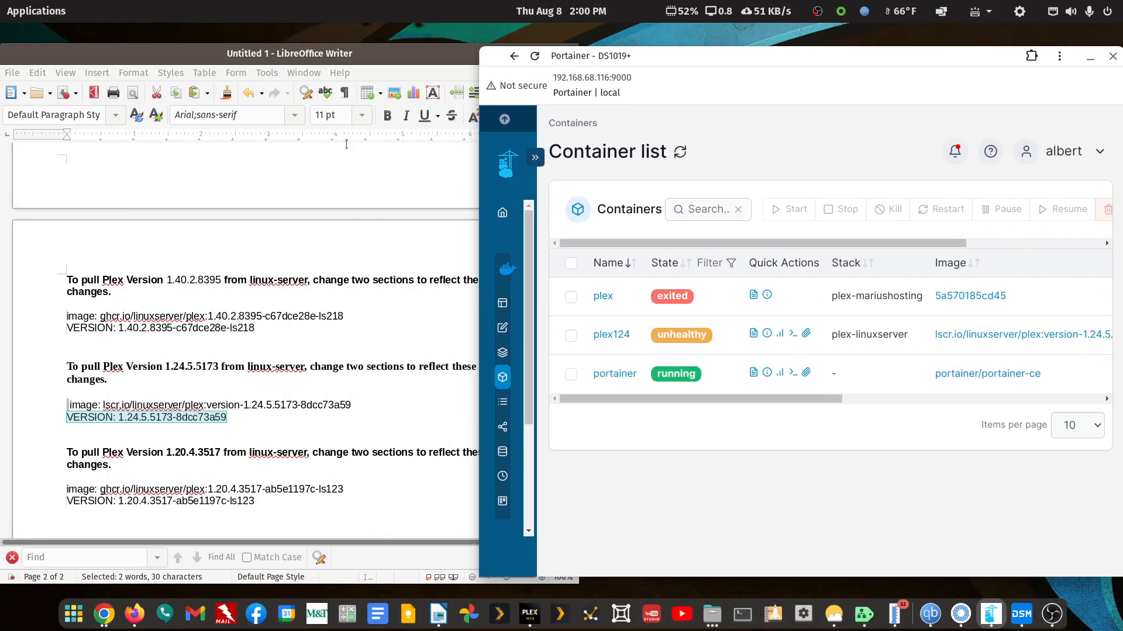
pyautogui.click(528, 615)
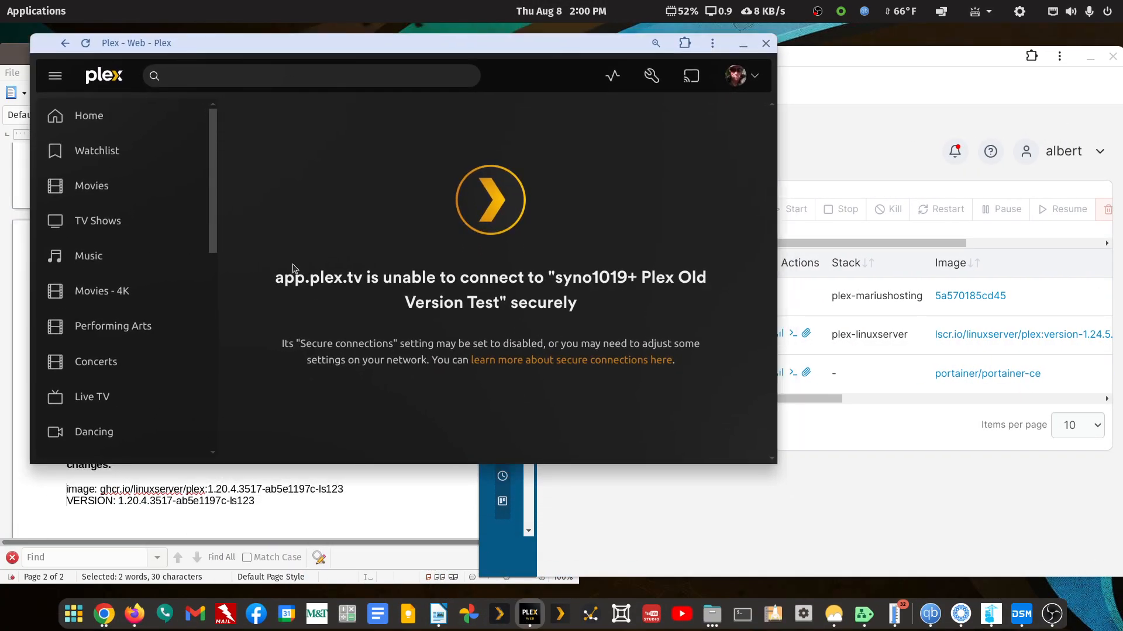
pyautogui.click(86, 44)
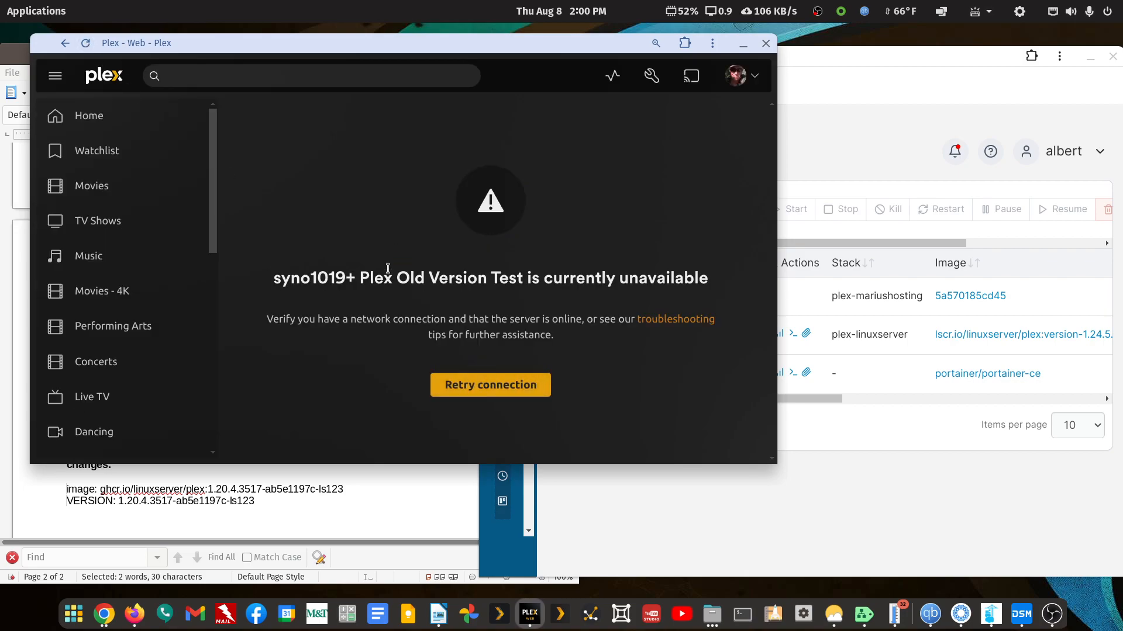
# - Return to Portainer and stop the plex124 container from its details page
pyautogui.doubleClick(879, 57)
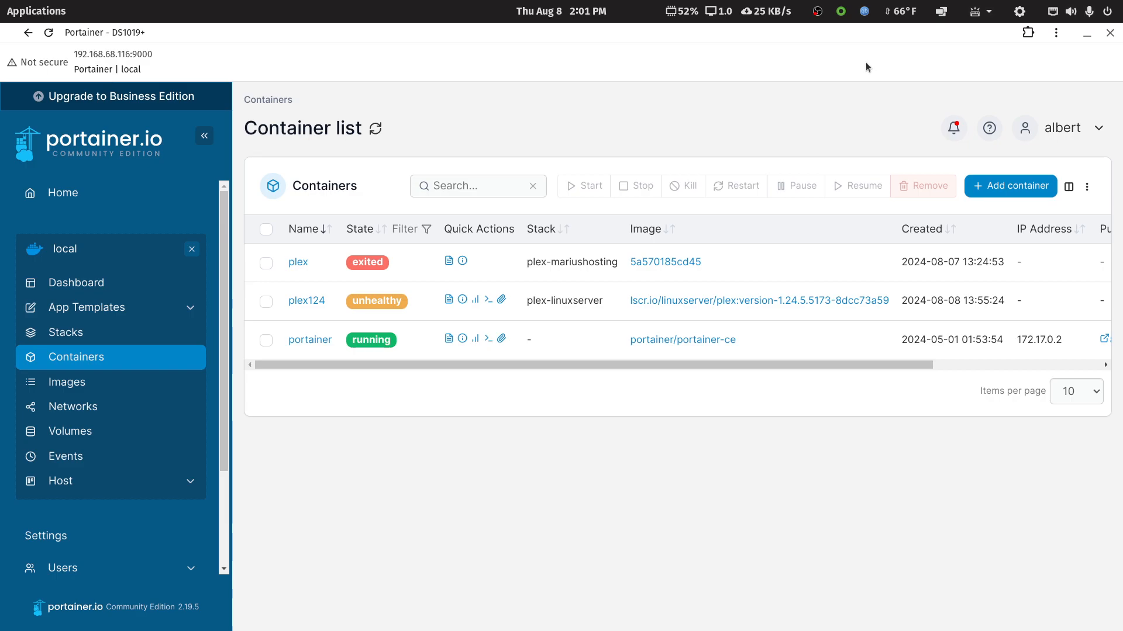
pyautogui.click(306, 305)
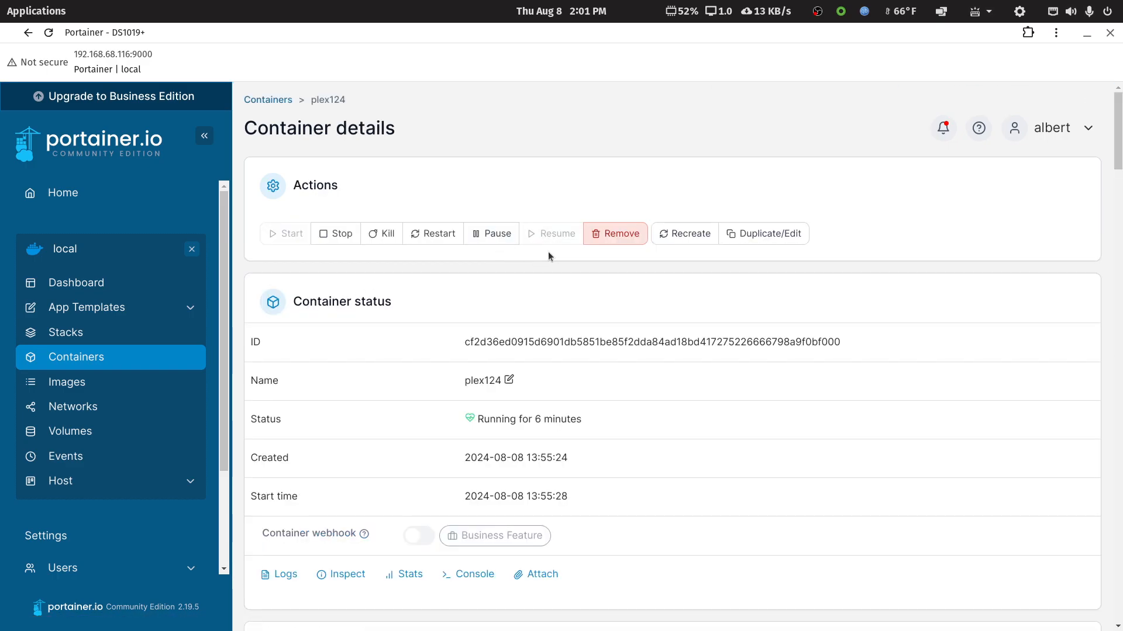
pyautogui.click(342, 235)
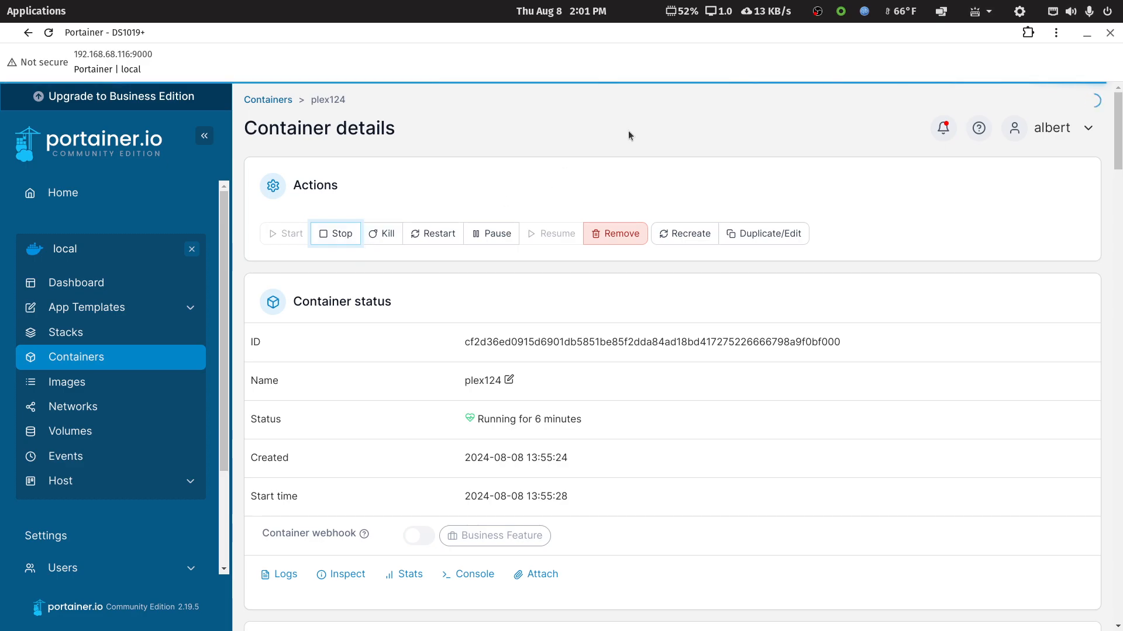
# - Switch to Synology File Station and delete the Library folder inside docker/plex124
pyautogui.doubleClick(711, 38)
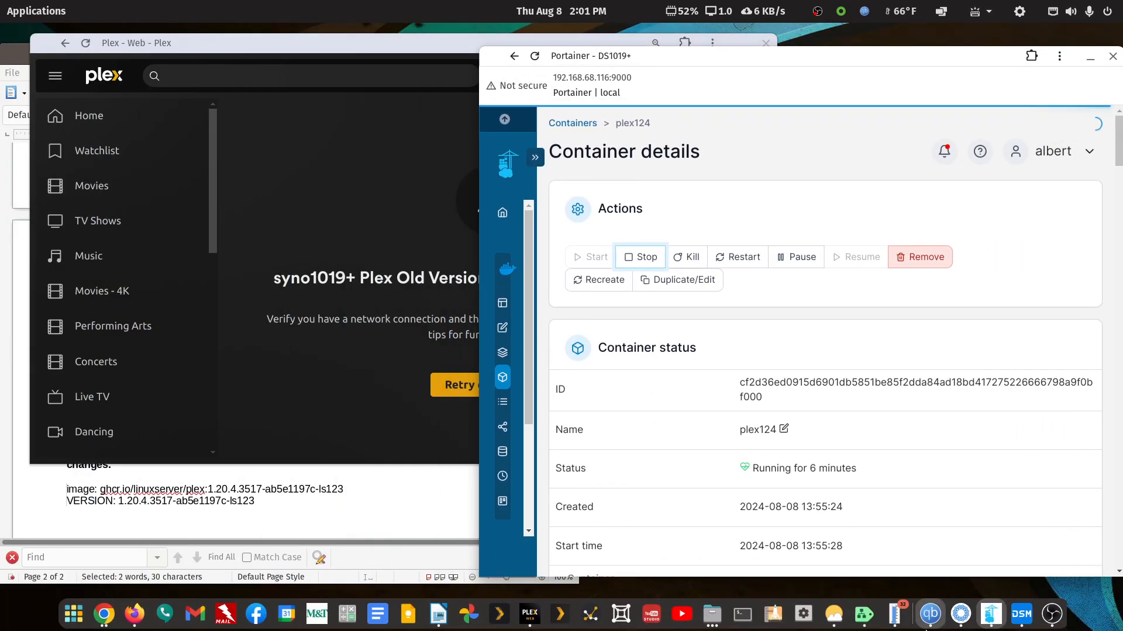
pyautogui.click(1007, 618)
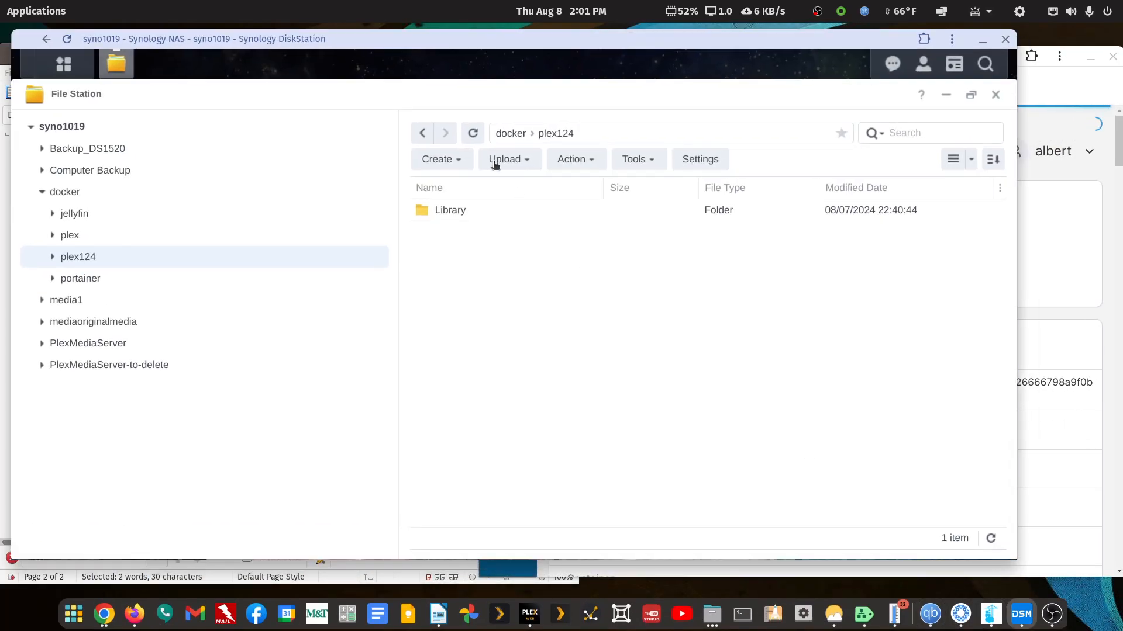
pyautogui.doubleClick(566, 43)
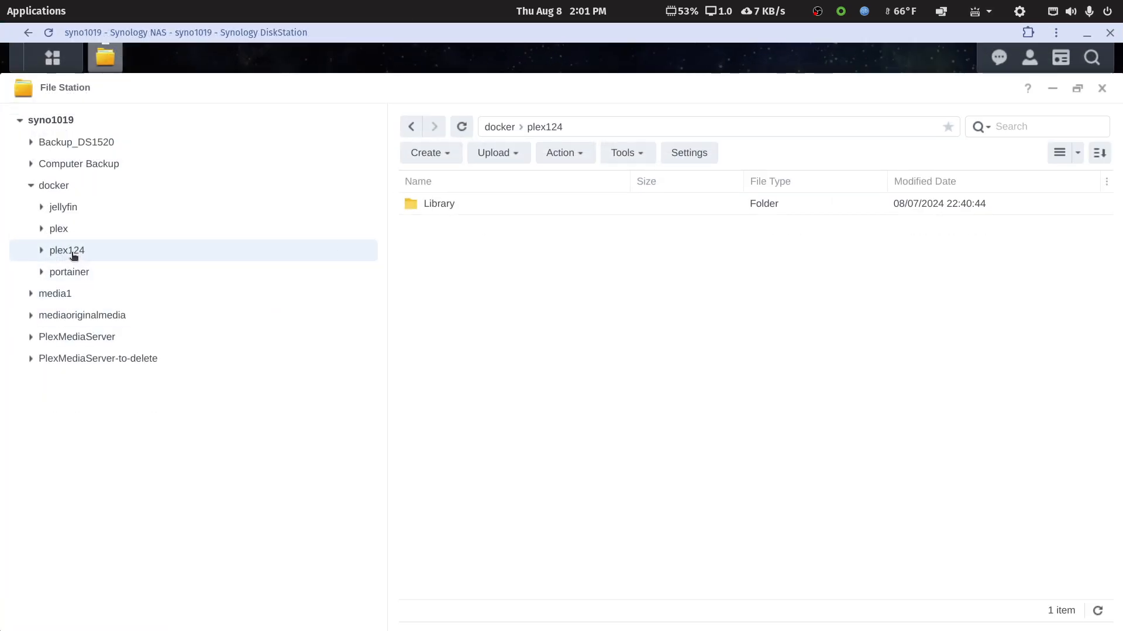
pyautogui.rightClick(445, 203)
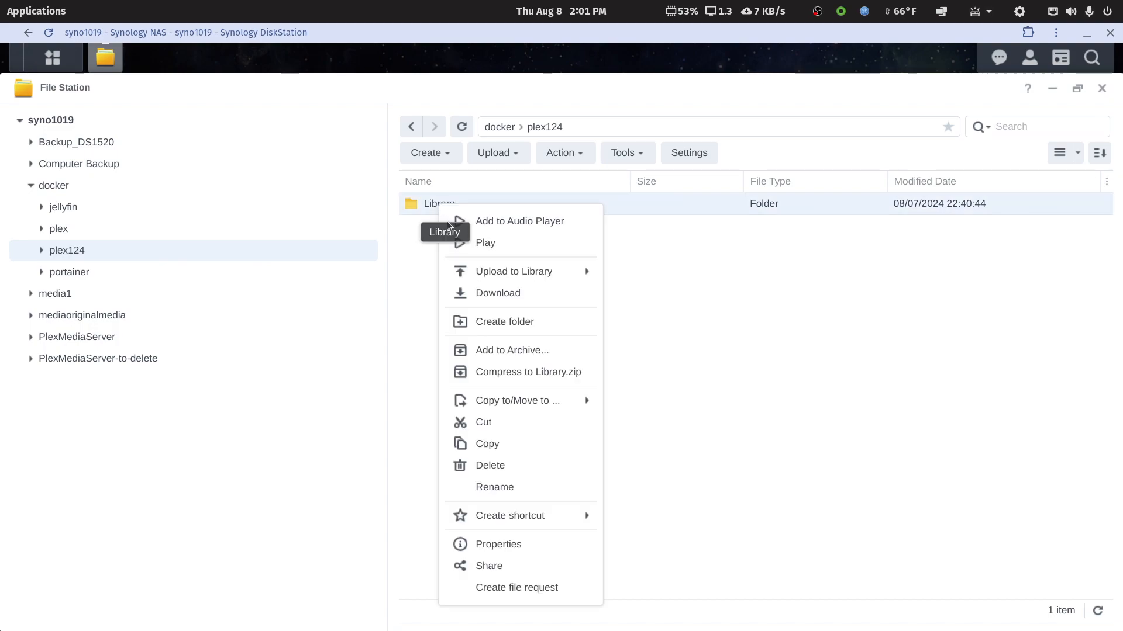
pyautogui.click(497, 468)
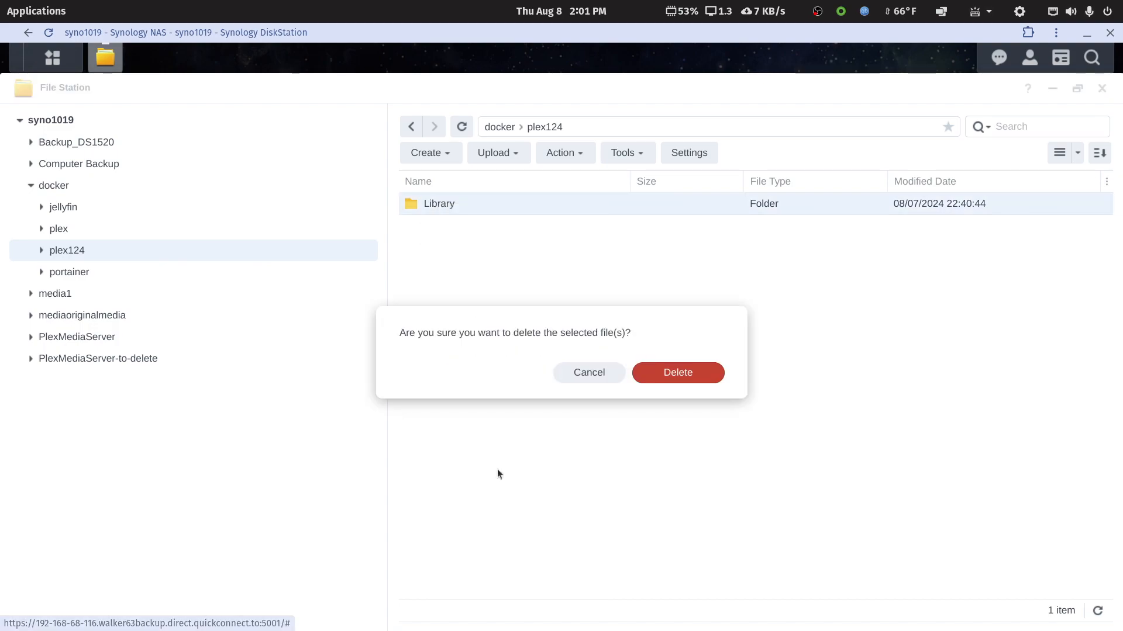
pyautogui.click(681, 375)
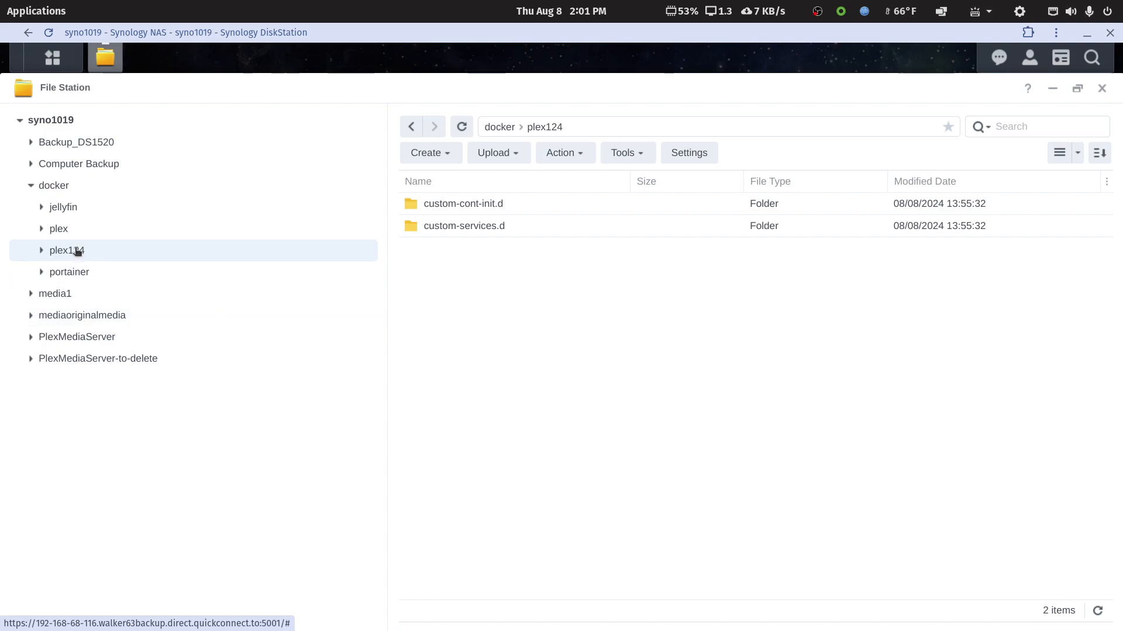
# - Delete the custom-cont-init.d and custom-services.d folders from docker/plex124
pyautogui.click(469, 223)
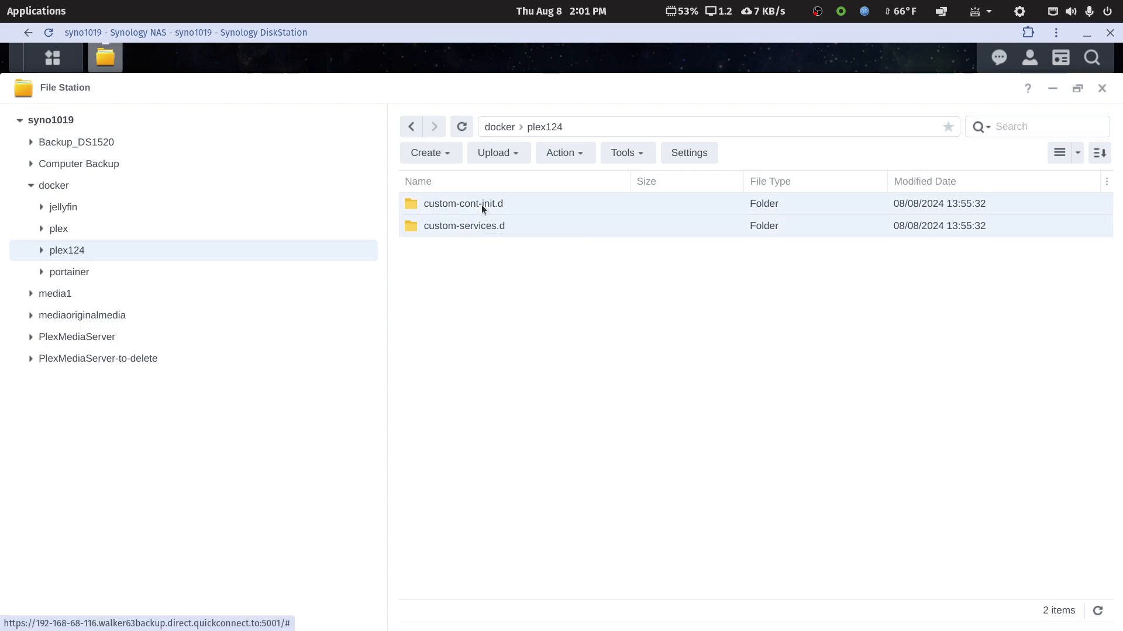
pyautogui.press('Delete')
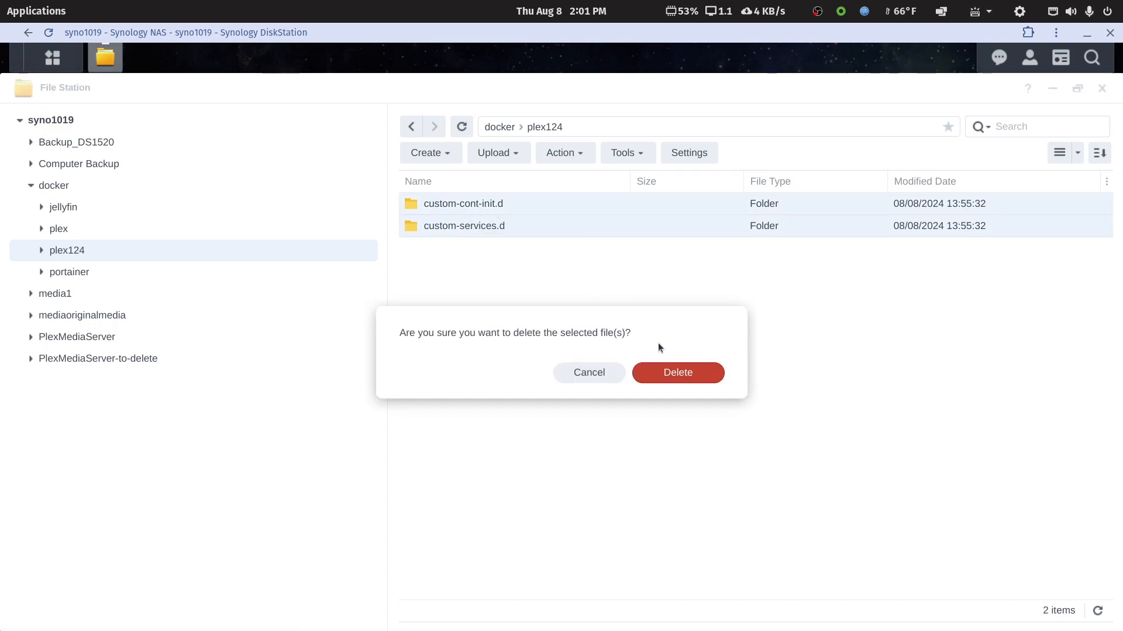
pyautogui.click(670, 371)
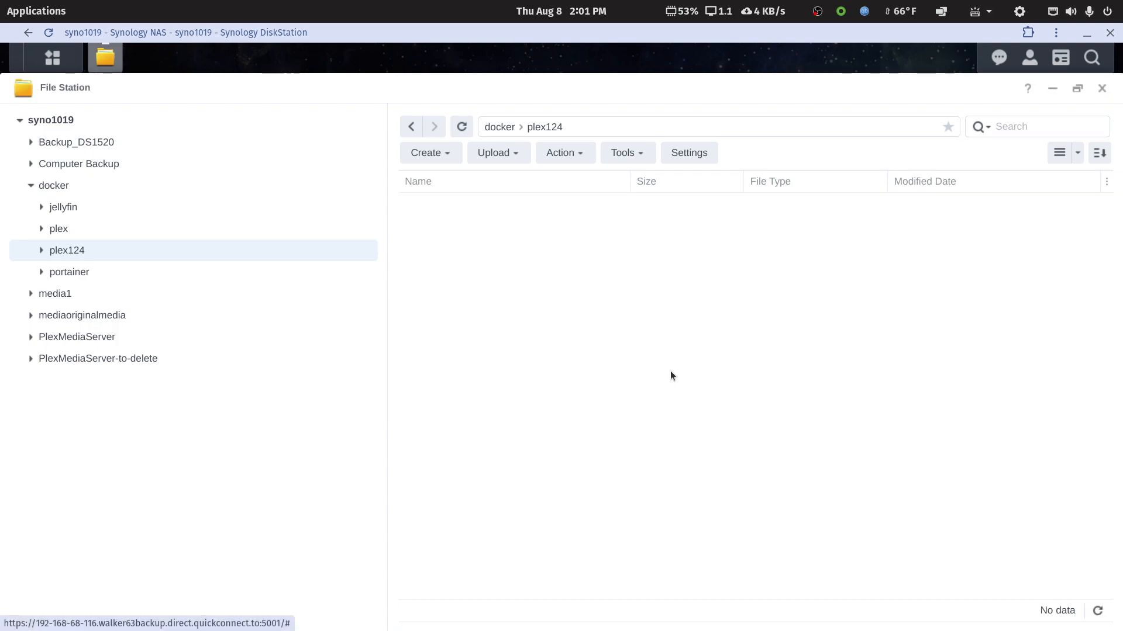
pyautogui.rightClick(62, 231)
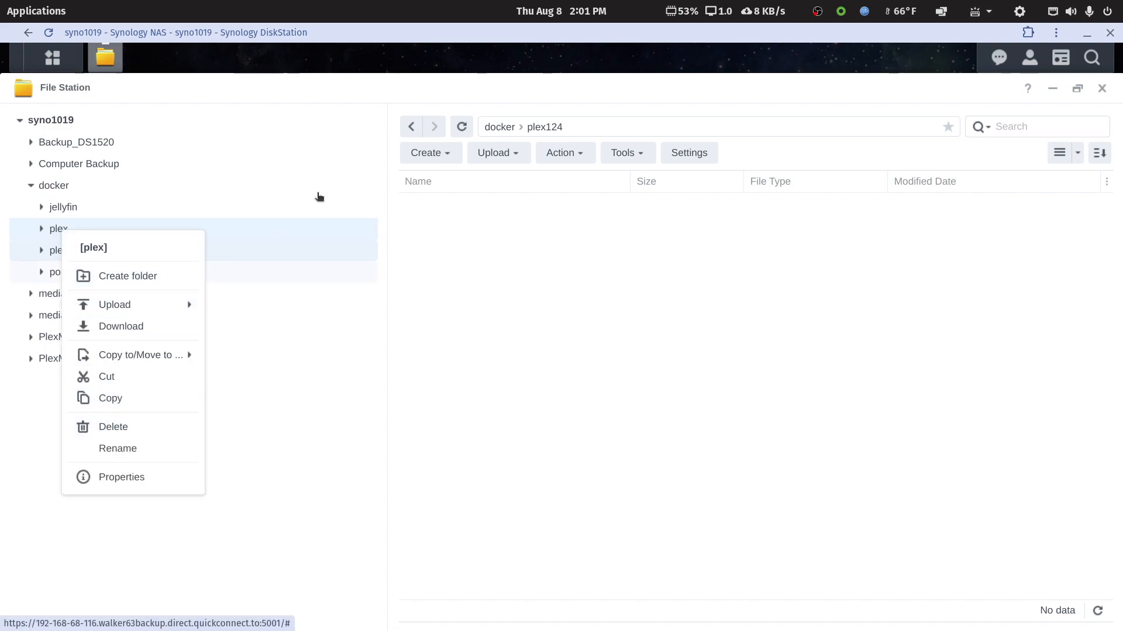
pyautogui.click(493, 304)
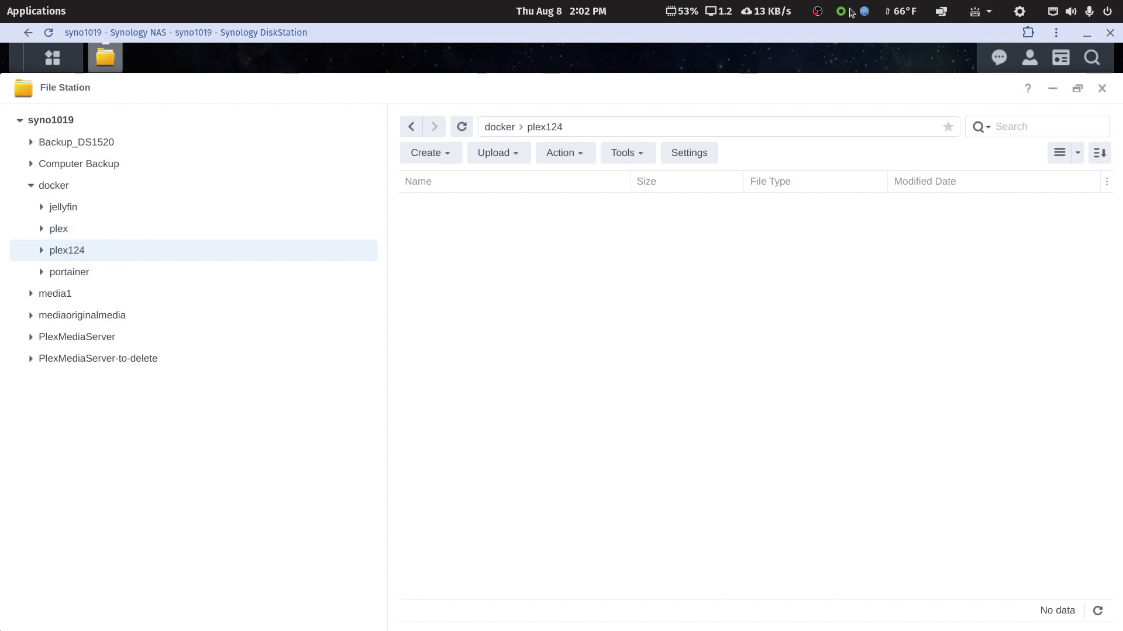
# - Return to Portainer and open the plex-linuxserver stack's compose file in the editor to review its image and VERSION entries
pyautogui.click(1086, 33)
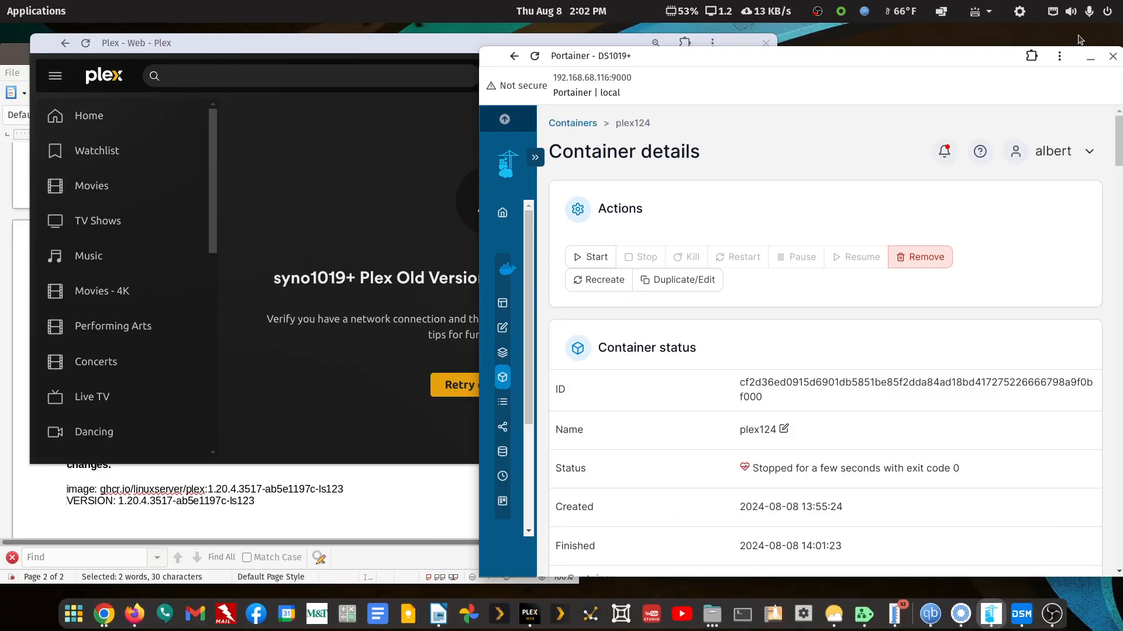
pyautogui.doubleClick(699, 59)
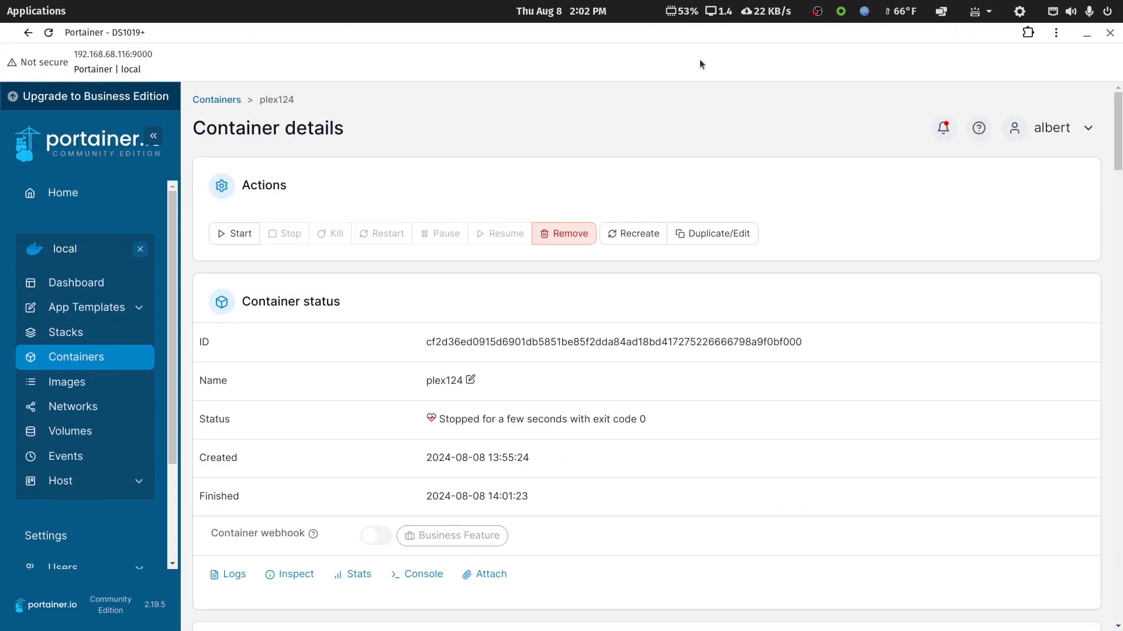
pyautogui.click(78, 338)
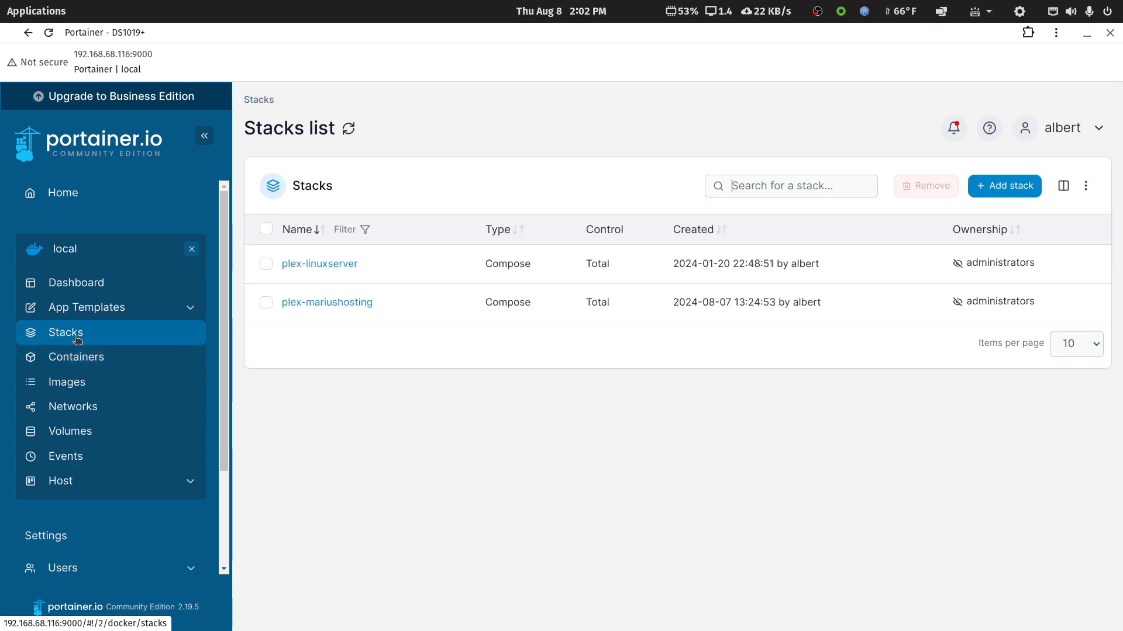
pyautogui.click(331, 265)
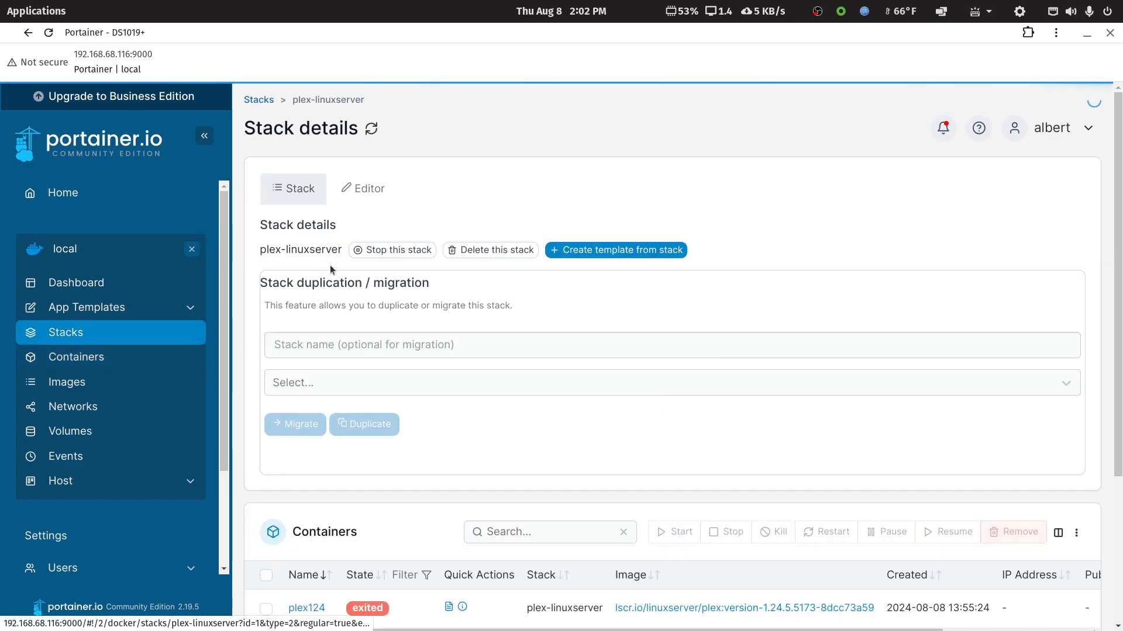
pyautogui.scroll(-3, 588, 399)
pyautogui.scroll(5, 329, 173)
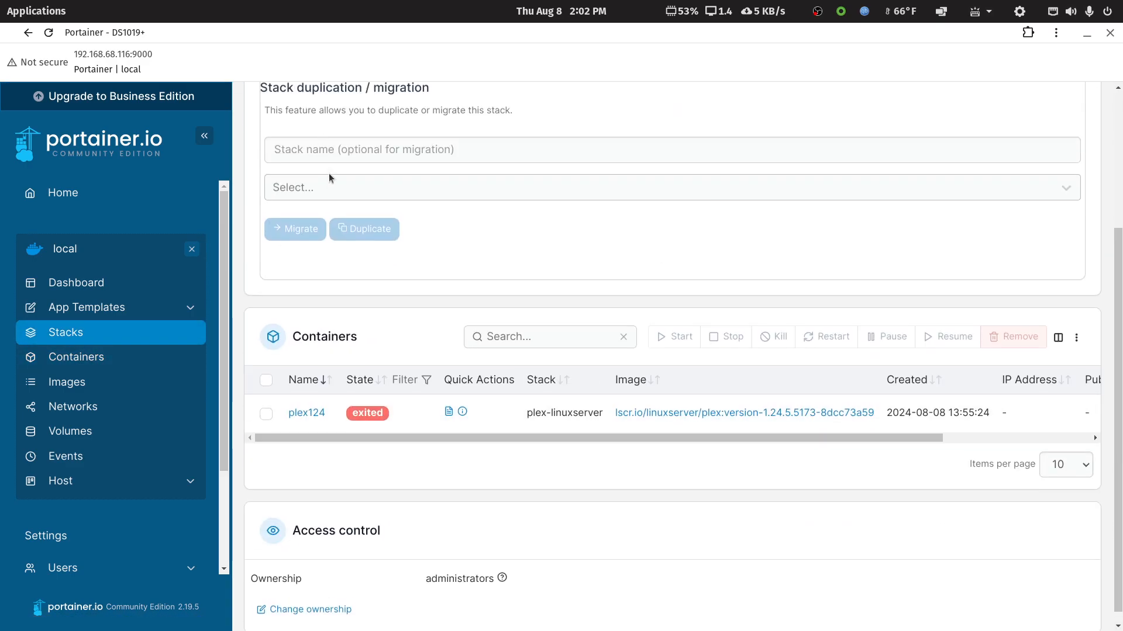
pyautogui.click(376, 194)
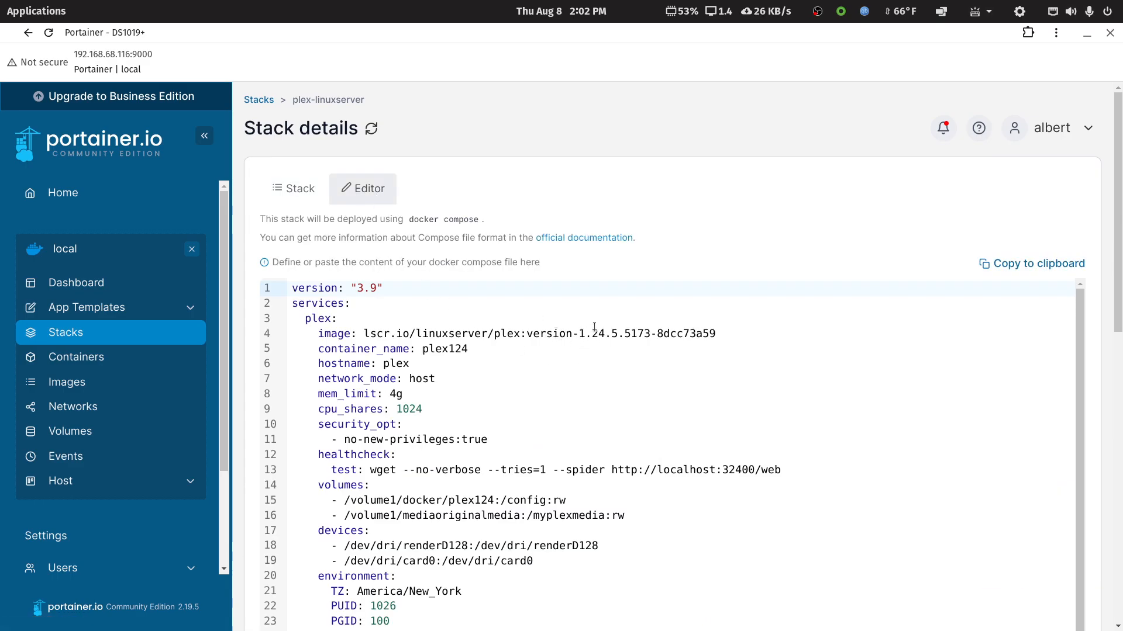
pyautogui.scroll(-1, 594, 328)
pyautogui.scroll(-8, 613, 358)
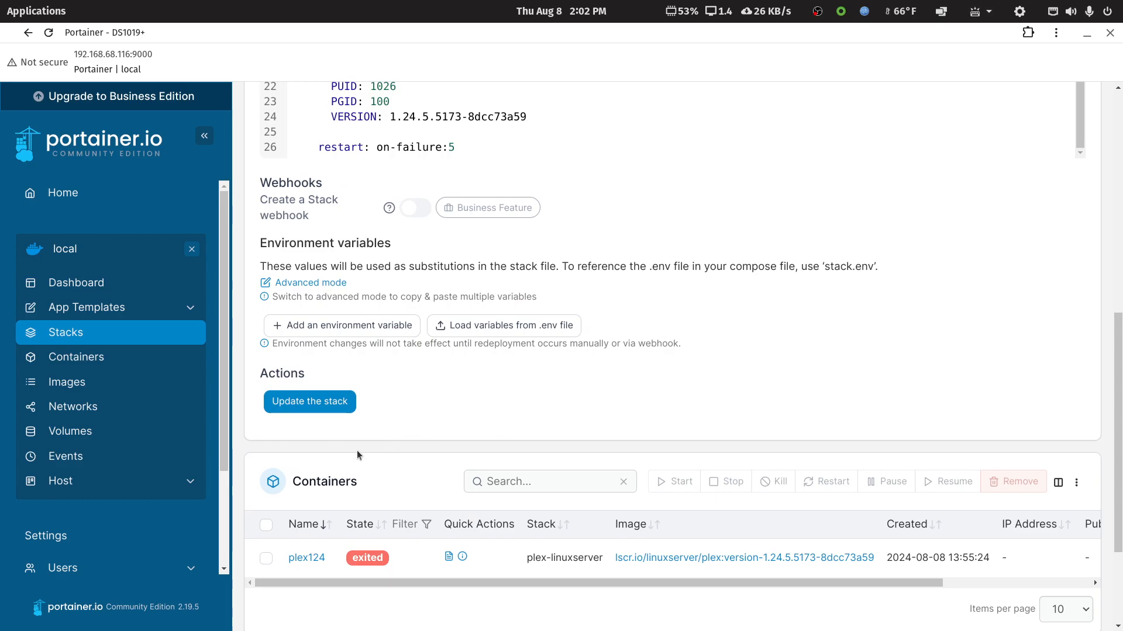
# - Force a redeployment of the plex-linuxserver stack from its unchanged compose file, with image re-pull enabled
pyautogui.click(310, 402)
pyautogui.click(570, 385)
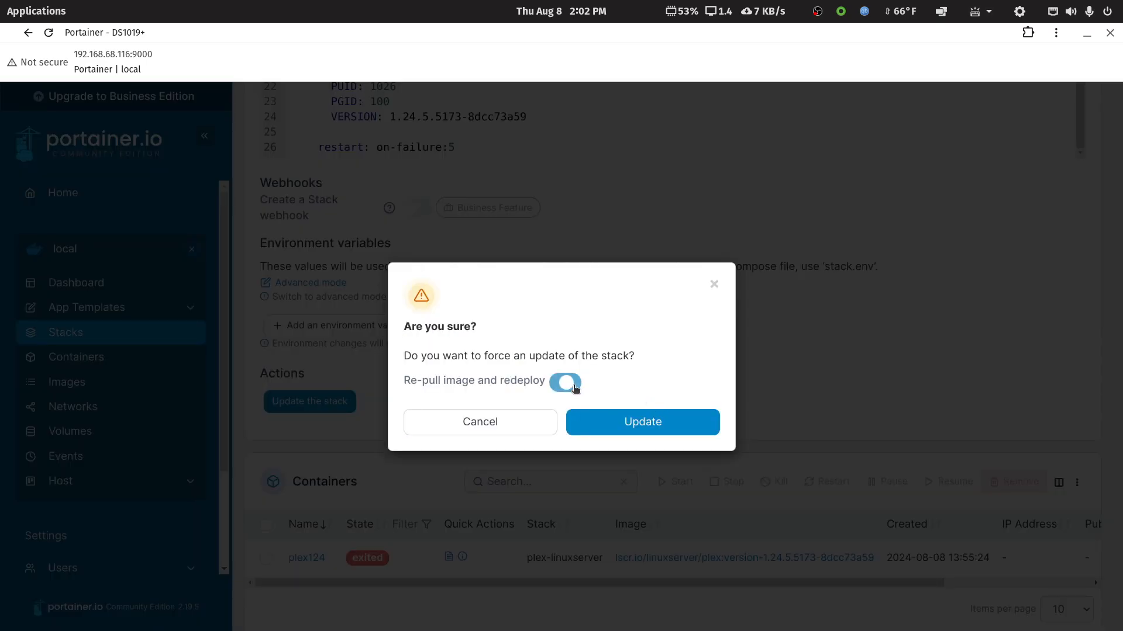
pyautogui.click(634, 423)
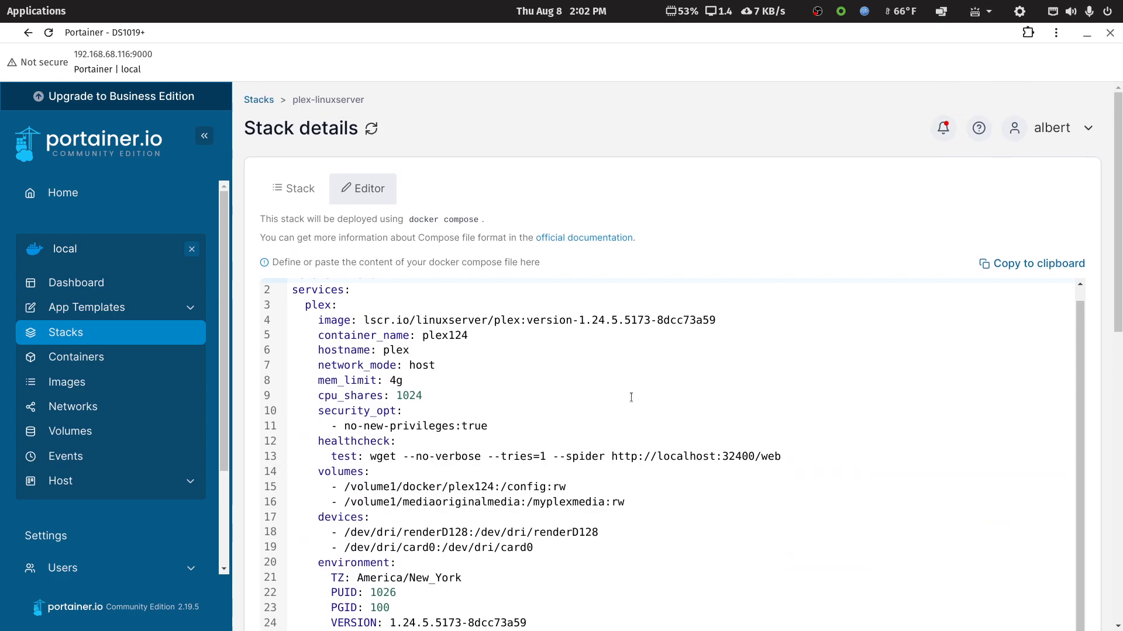
pyautogui.click(936, 131)
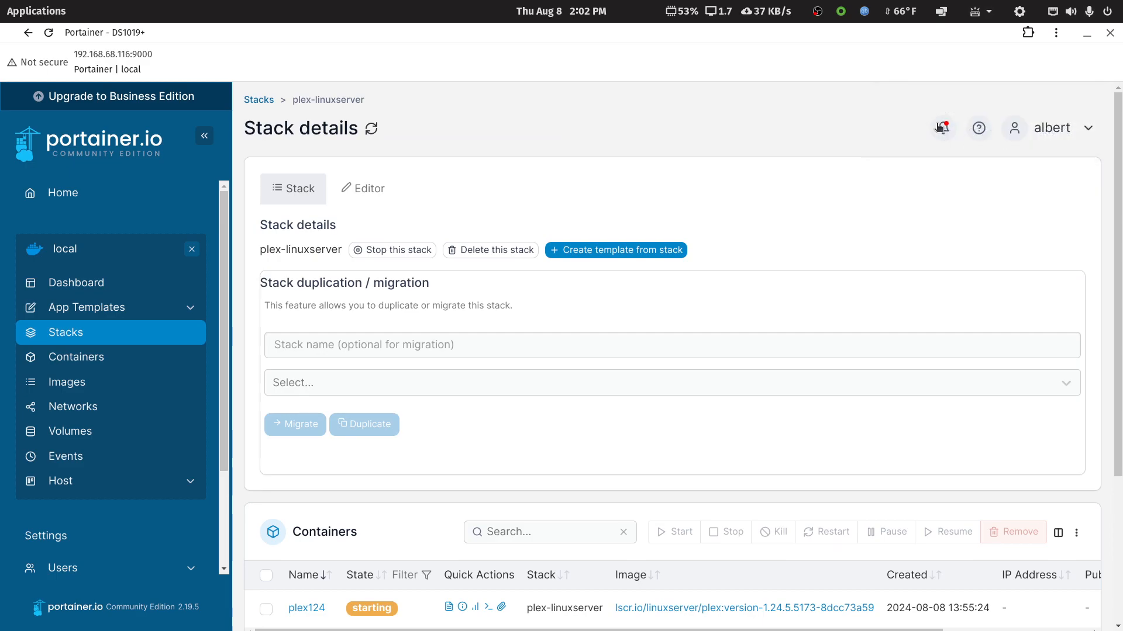
# - Check Portainer's notifications, open the container list and refresh it to check the state of the plex124 container
pyautogui.click(940, 127)
pyautogui.click(931, 127)
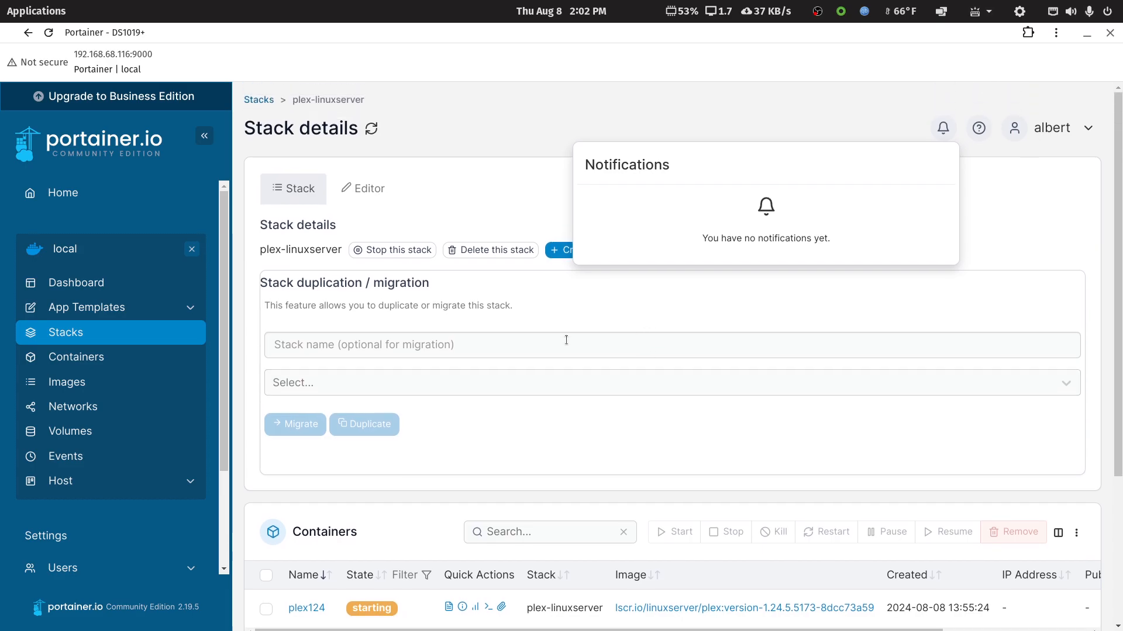
pyautogui.click(75, 356)
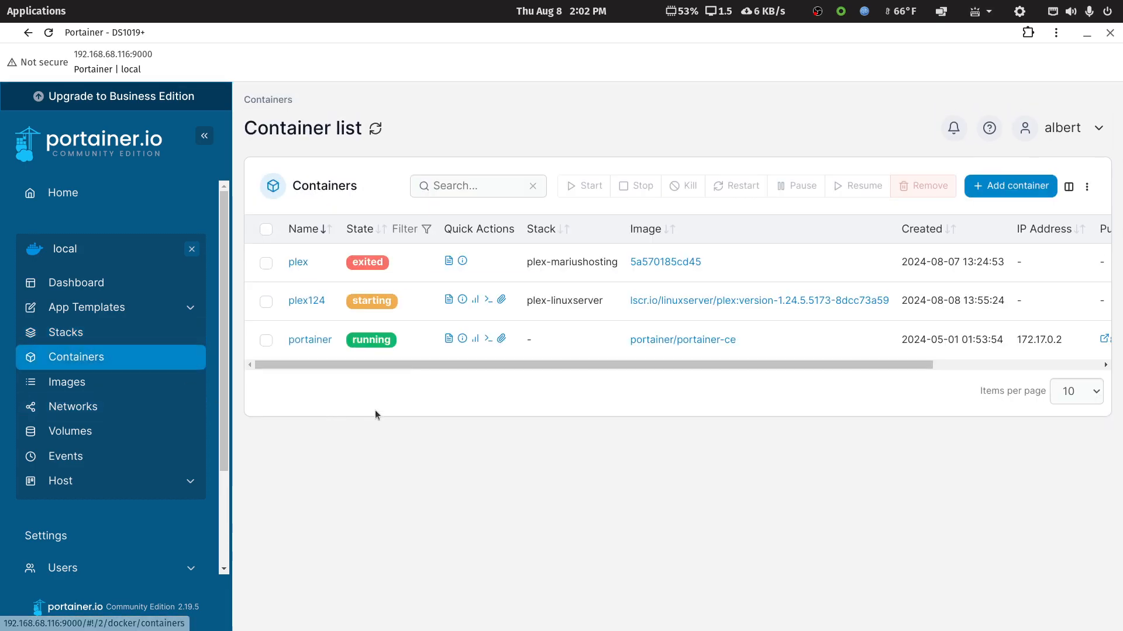
pyautogui.click(49, 33)
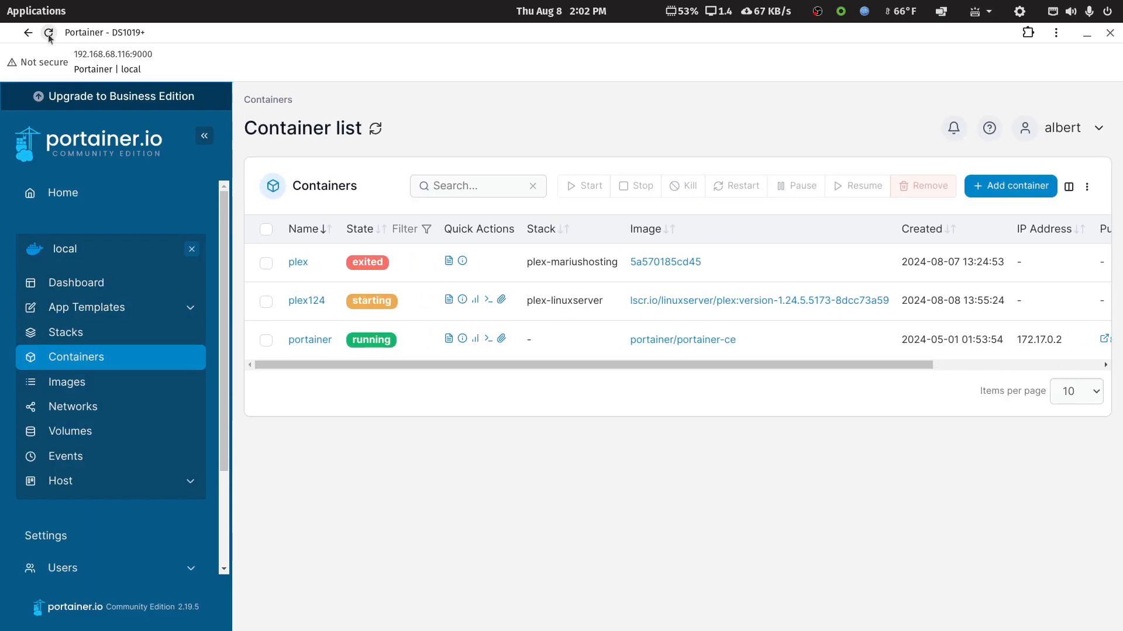
pyautogui.click(49, 33)
pyautogui.click(50, 35)
pyautogui.click(49, 35)
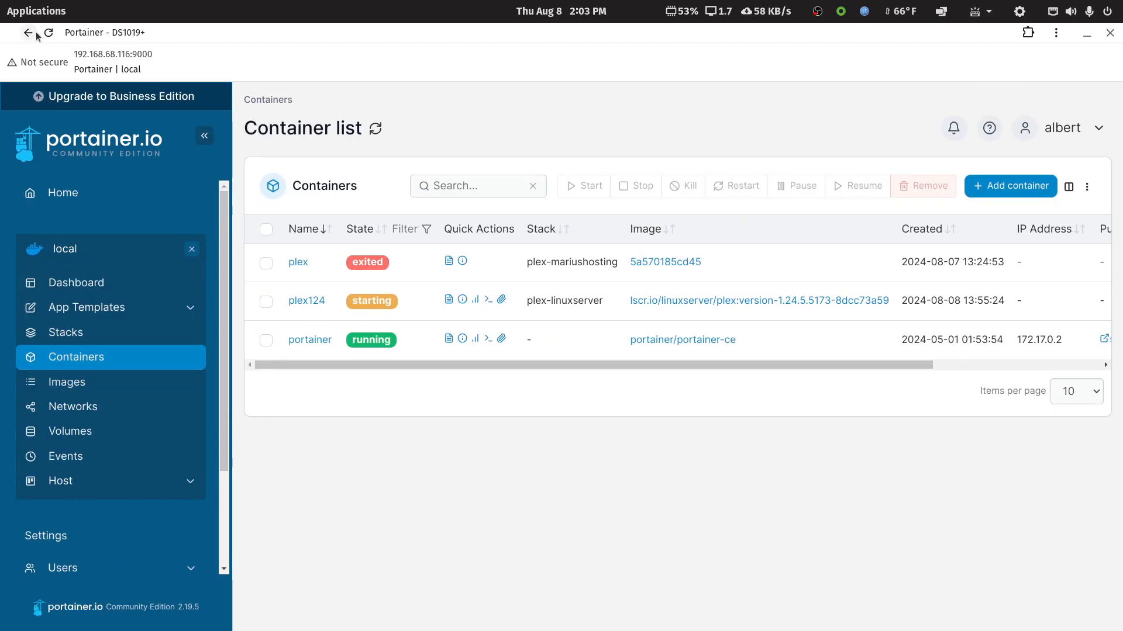
pyautogui.click(31, 33)
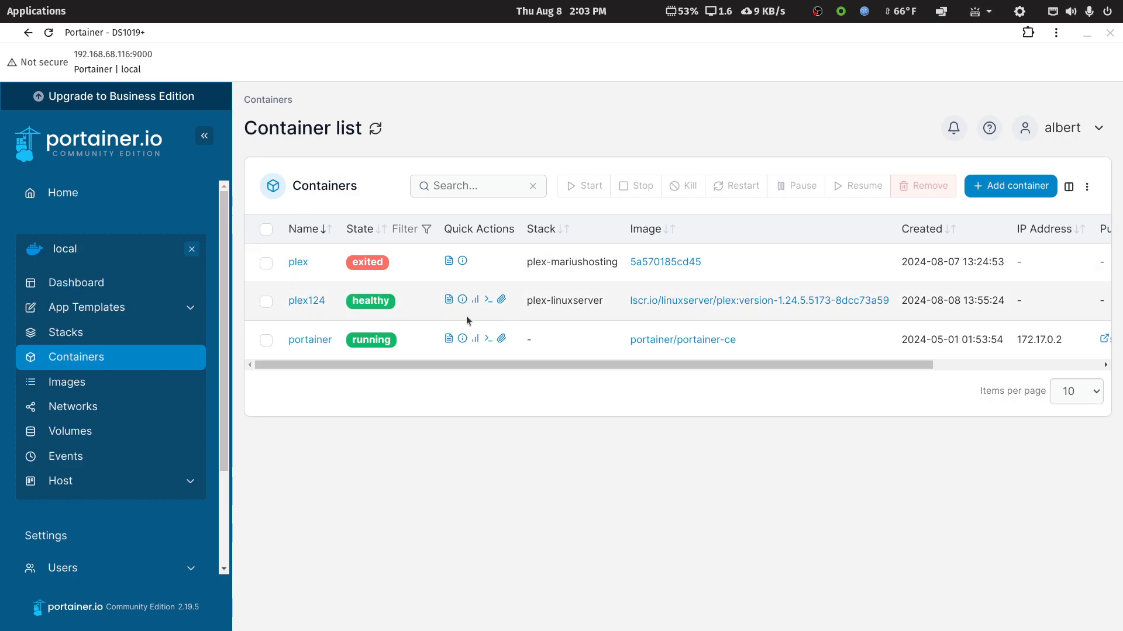
# - Switch to the Plex web window, reload it, and copy the server name "syno1019+ Plex Old Version Test"
pyautogui.doubleClick(844, 38)
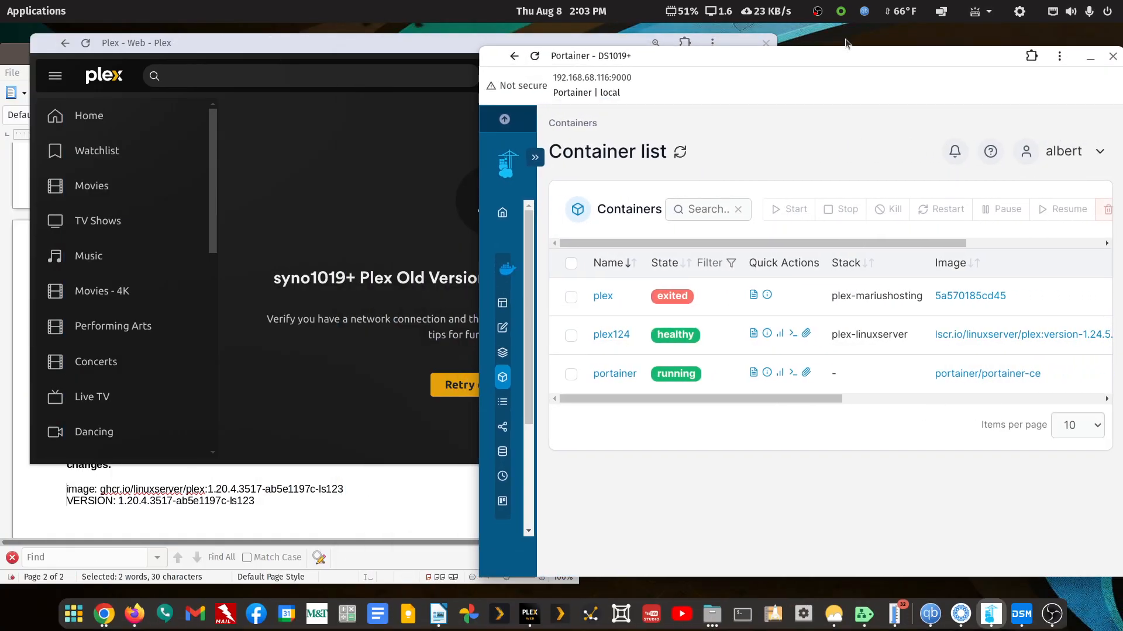
pyautogui.click(449, 42)
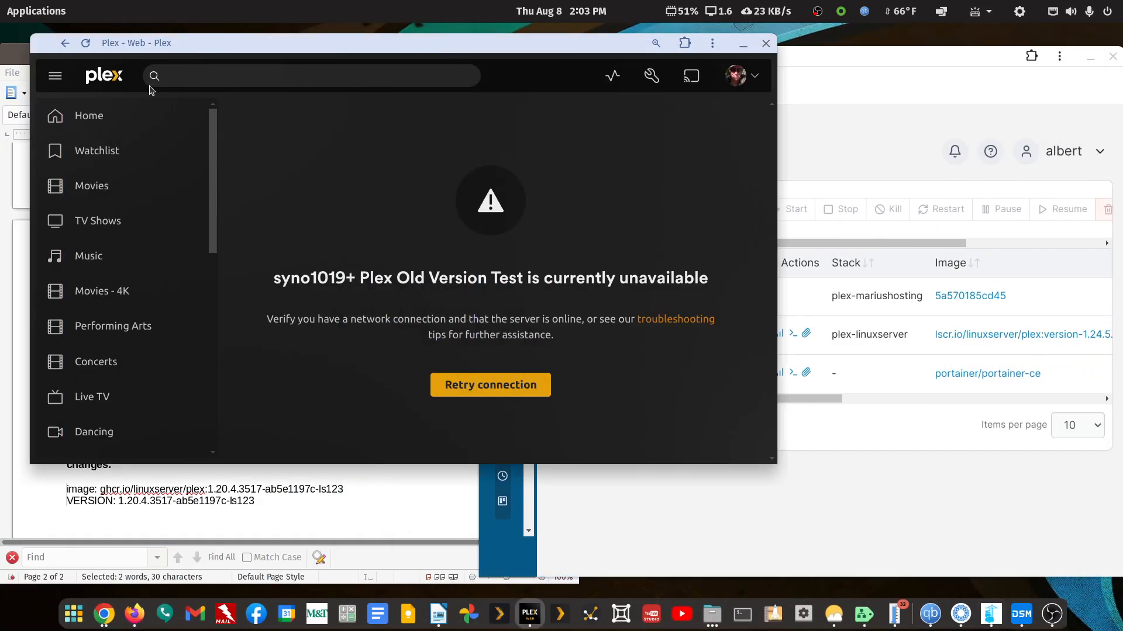
pyautogui.click(86, 43)
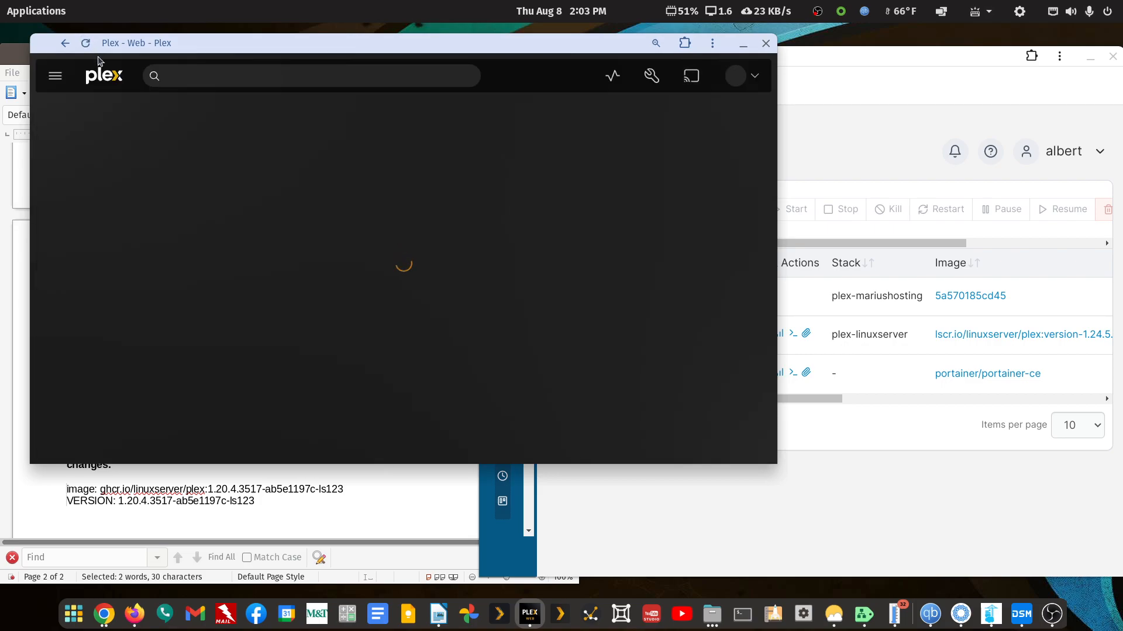
pyautogui.moveTo(271, 281); pyautogui.dragTo(525, 293)
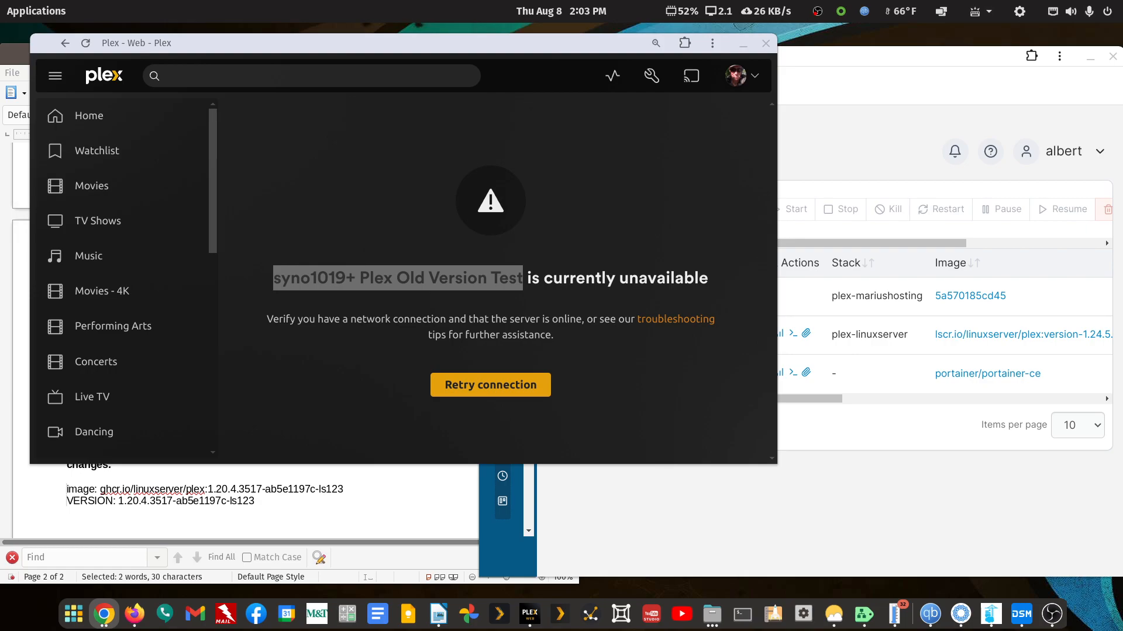
# - Switch to the Chrome window with the GitHub plex versions page, maximize it and open a new tab
pyautogui.moveTo(1122, 148); pyautogui.dragTo(527, 58)
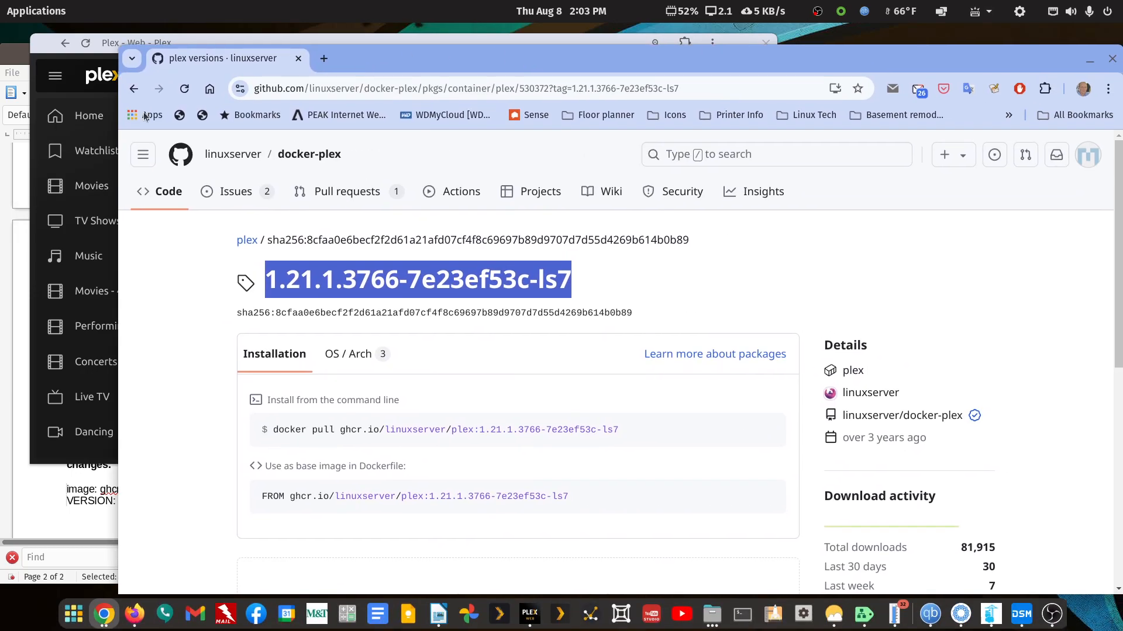
pyautogui.click(132, 89)
pyautogui.doubleClick(339, 57)
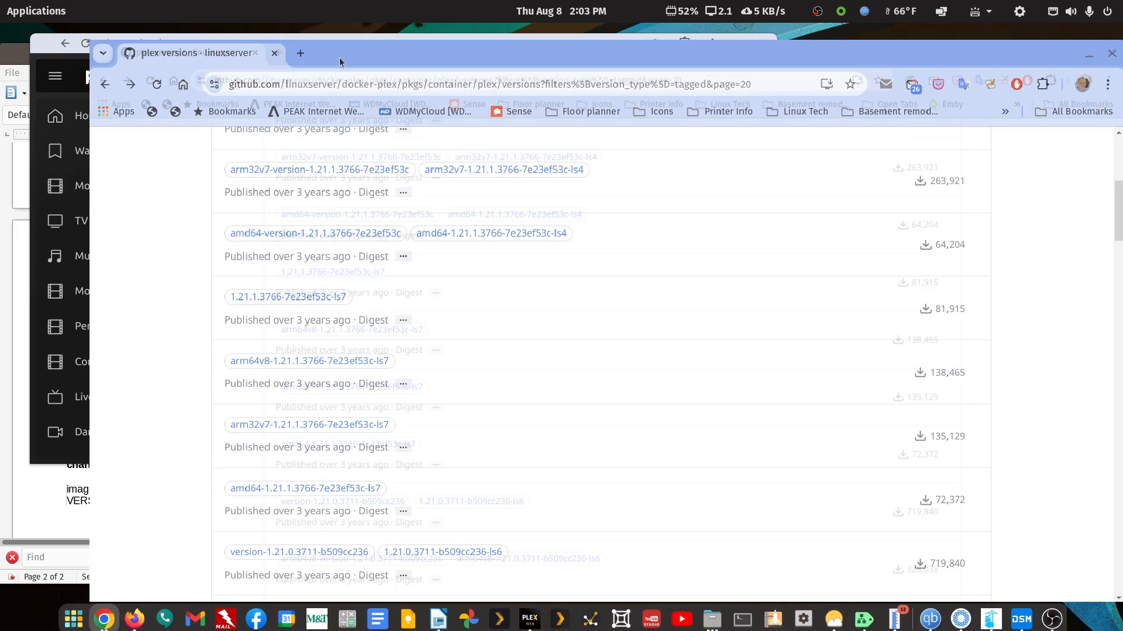
pyautogui.click(206, 36)
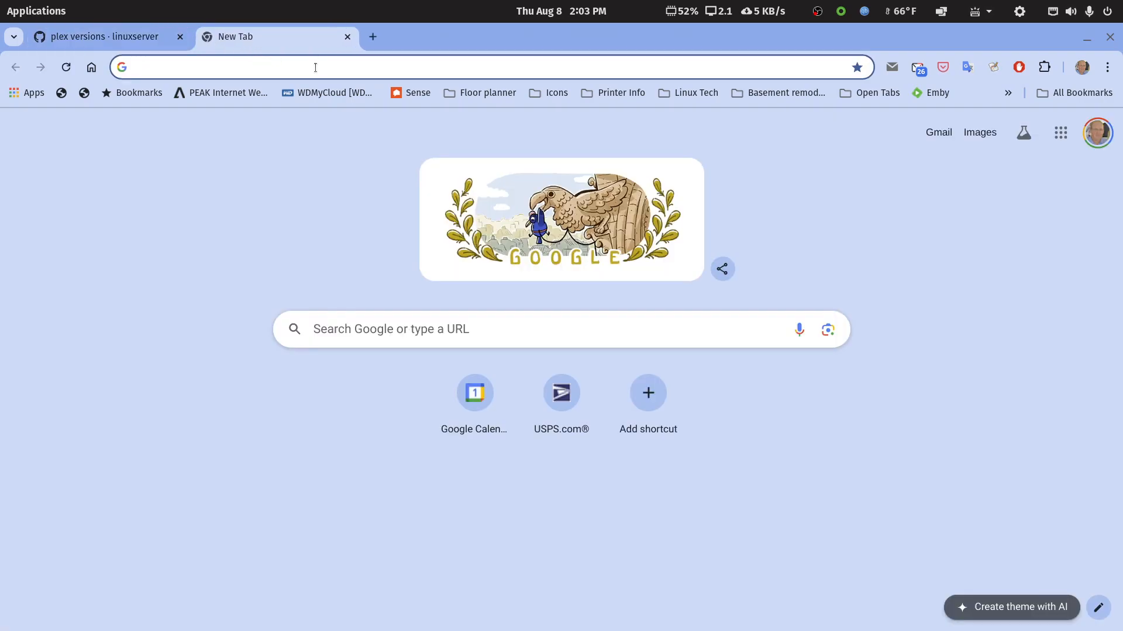
pyautogui.click(315, 68)
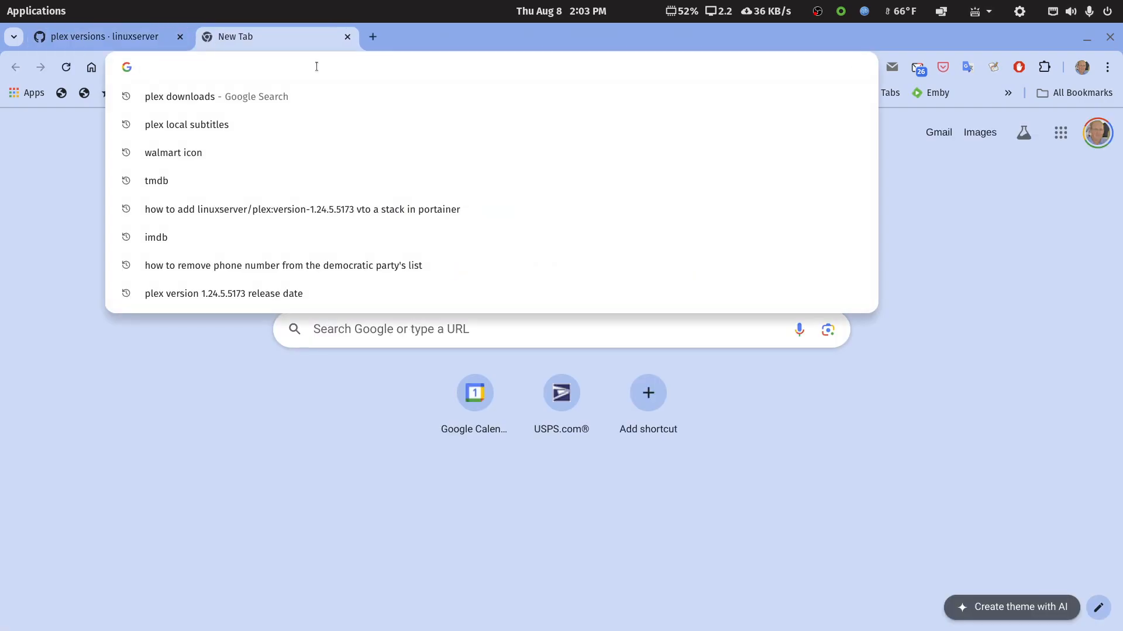
pyautogui.write('h')
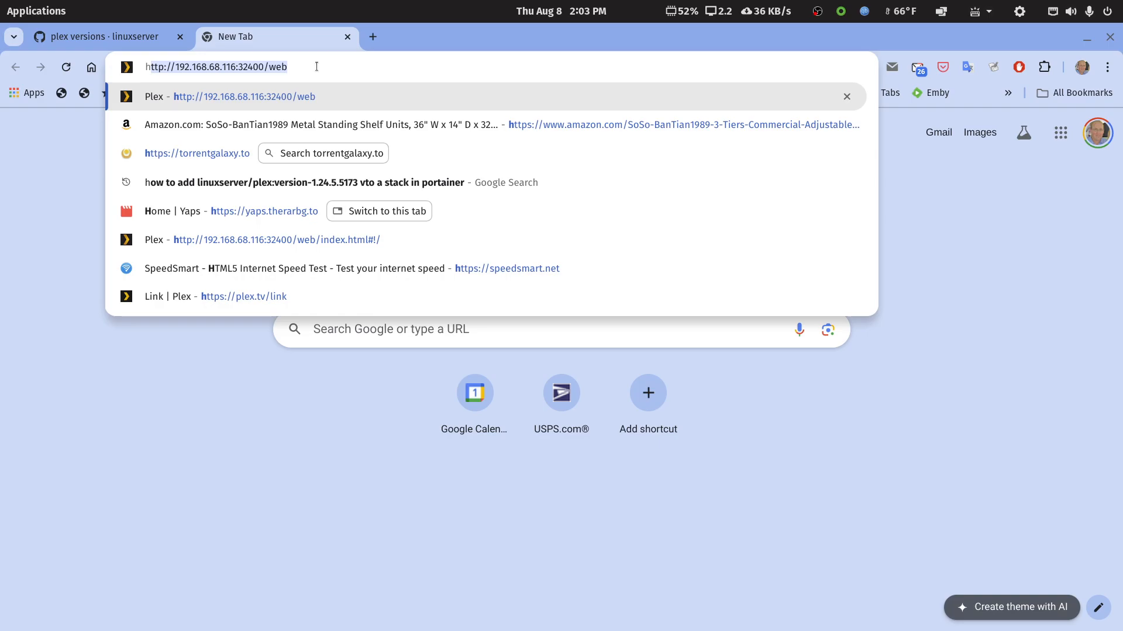
pyautogui.write('tpp:')
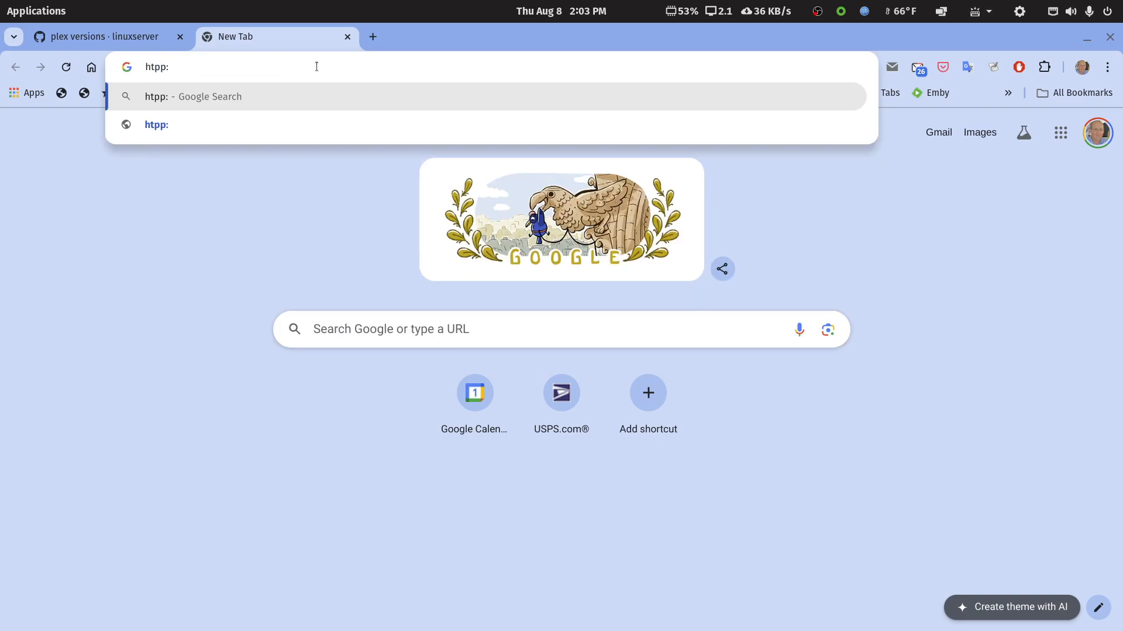
pyautogui.write('//192.')
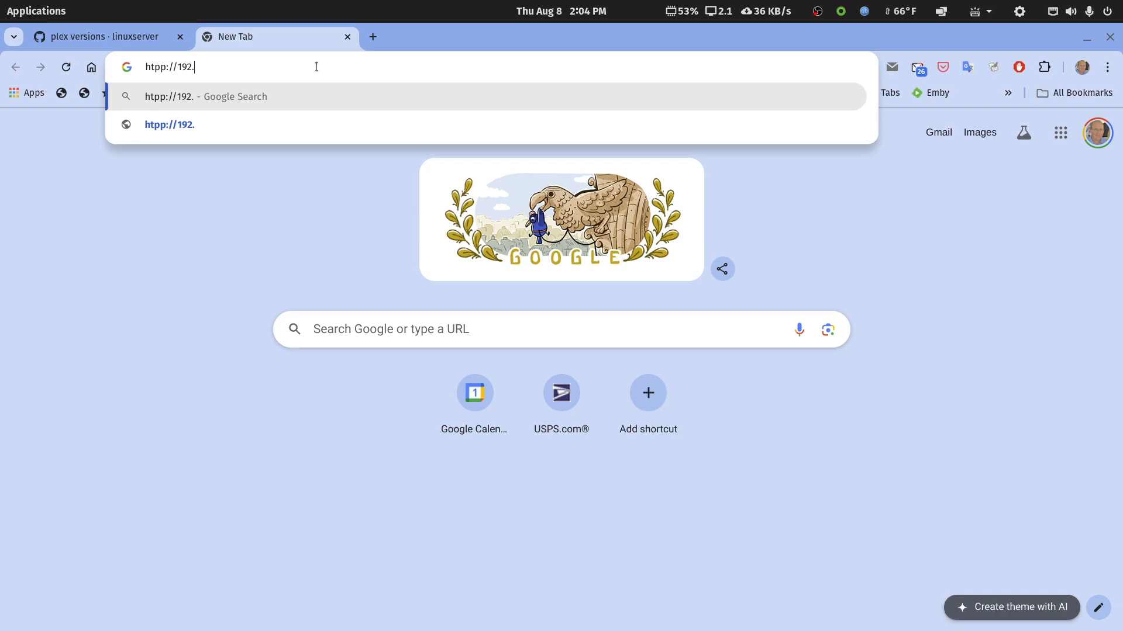
pyautogui.write('168.6')
pyautogui.write('8')
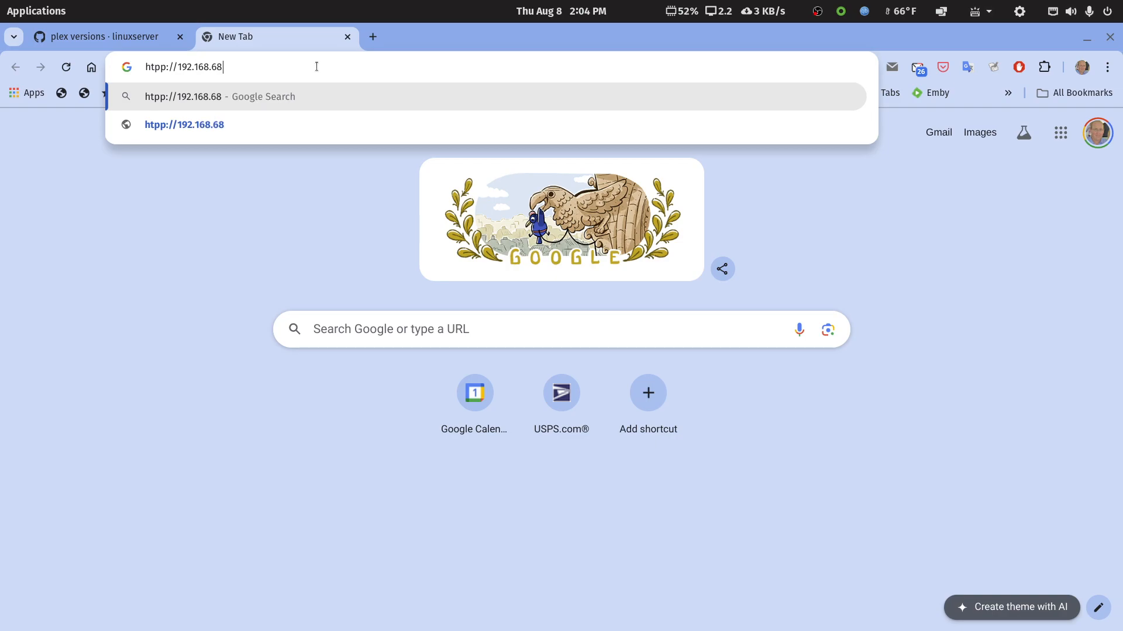
pyautogui.write('.116')
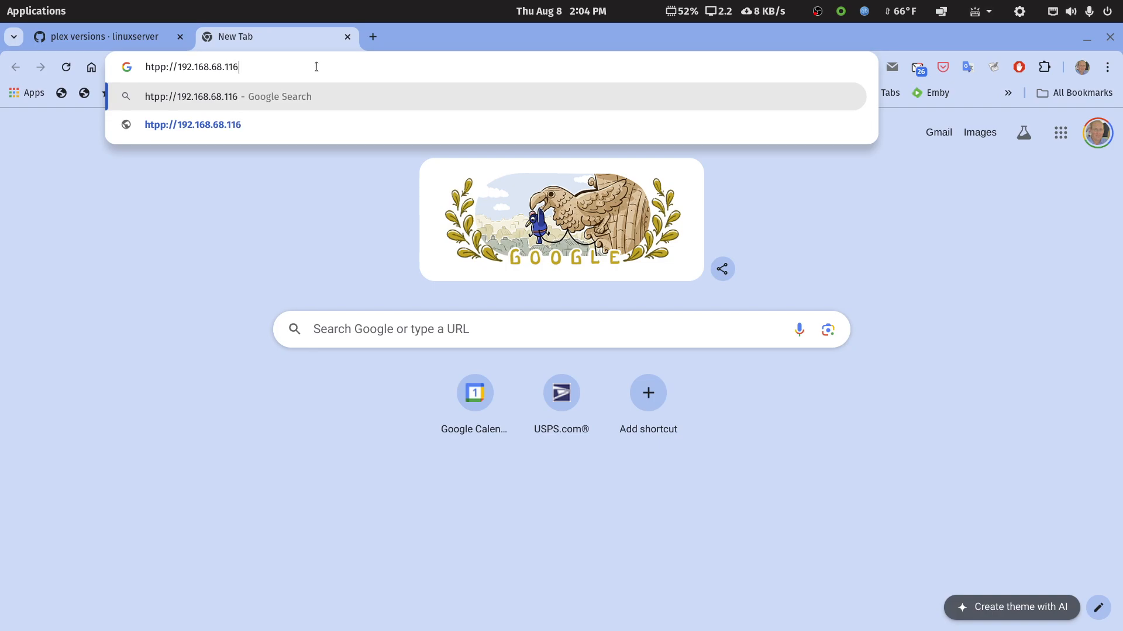
pyautogui.write(':32400')
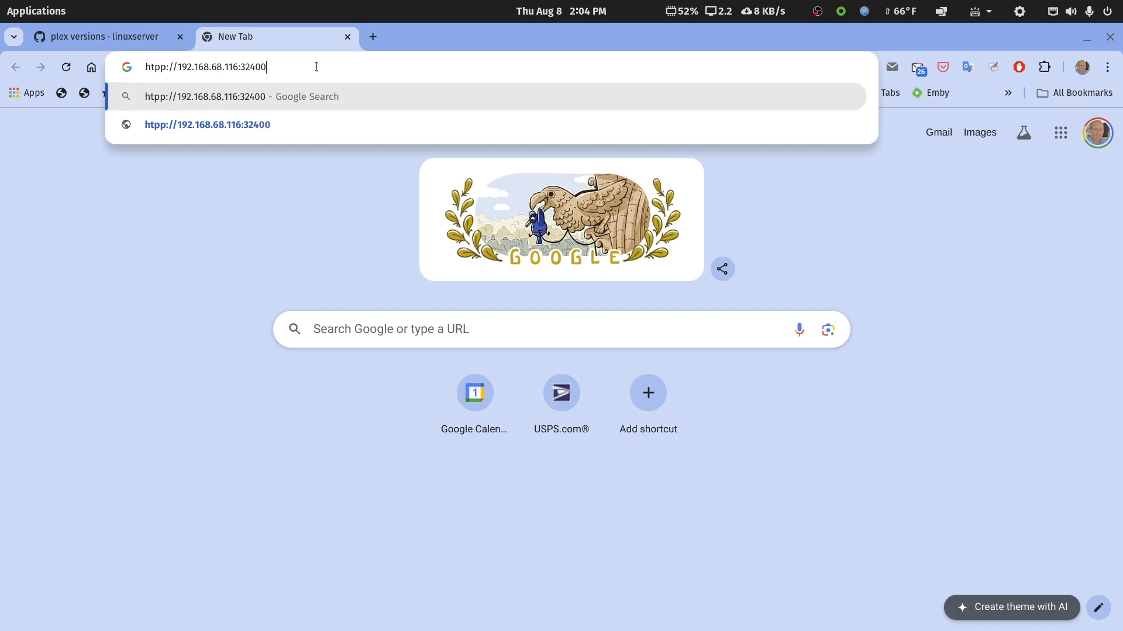
pyautogui.write('/web')
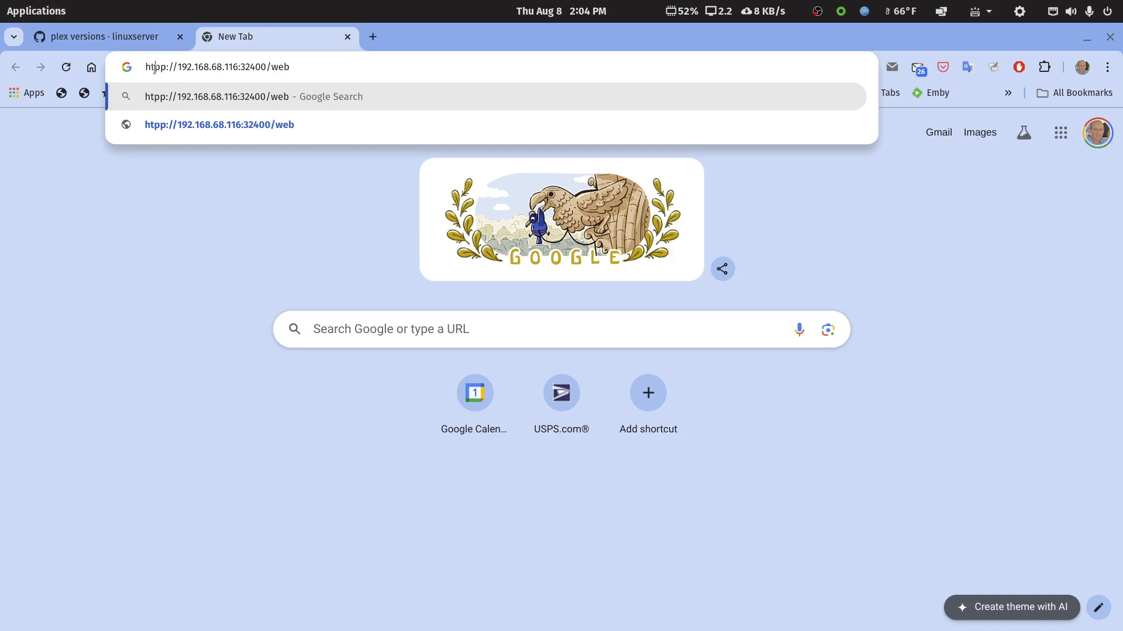
pyautogui.moveTo(157, 69); pyautogui.dragTo(159, 69)
pyautogui.write('t')
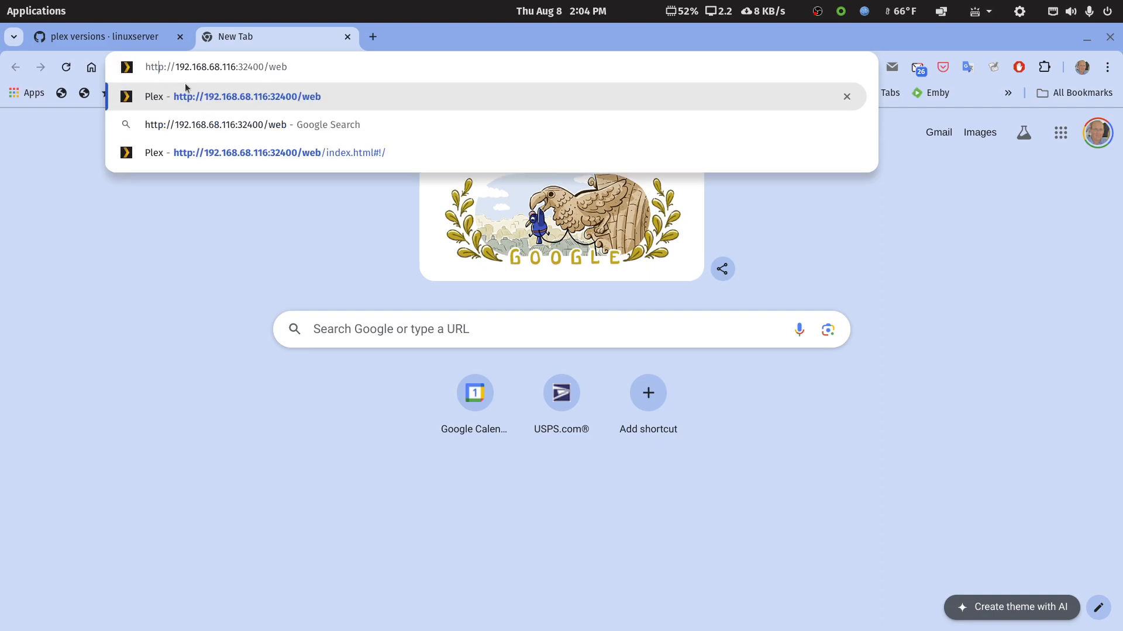
pyautogui.click(292, 68)
pyautogui.press('Return')
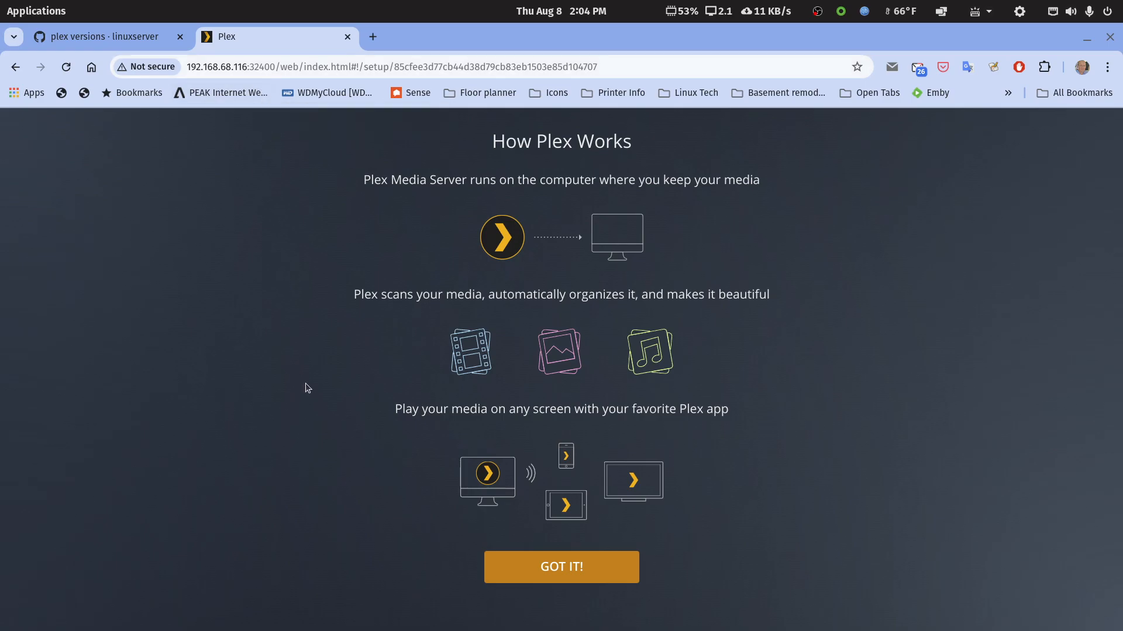
# - Dismiss the Plex introduction, name the server "syno1019+ Plex Old Version Test" and continue to the media library setup
pyautogui.click(569, 572)
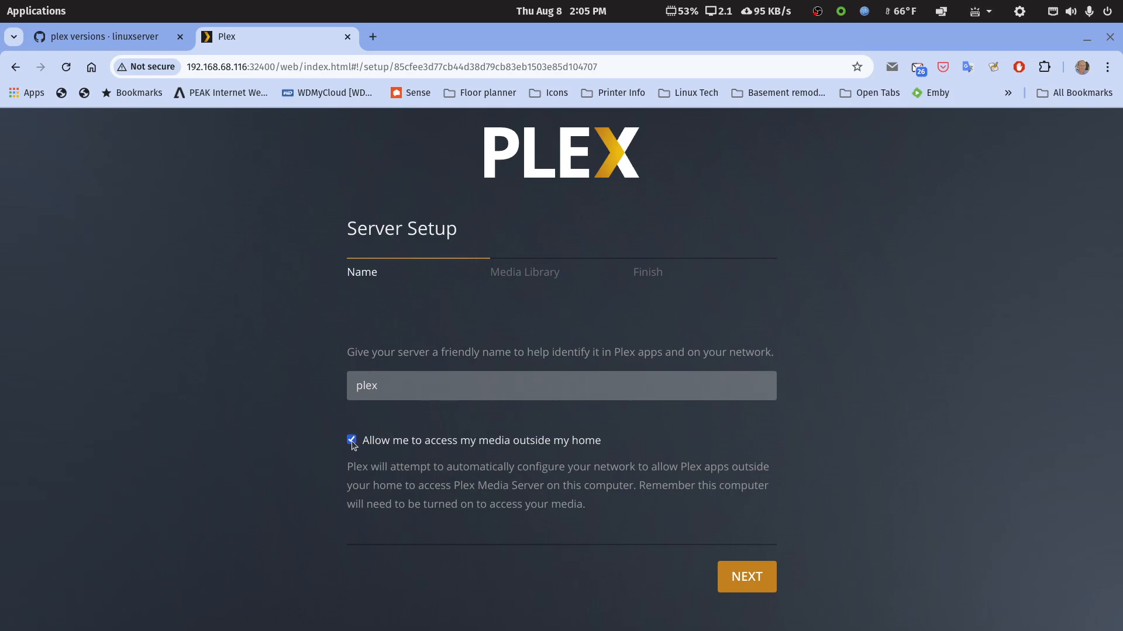
pyautogui.moveTo(411, 387); pyautogui.dragTo(342, 386)
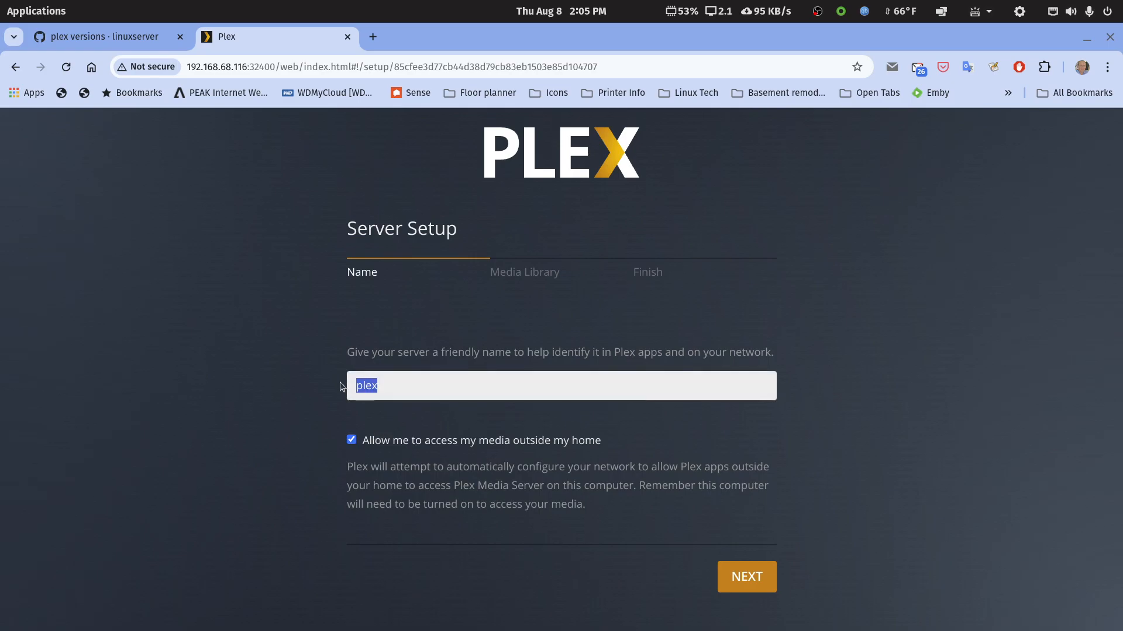
pyautogui.write('syno1019+ Plex Old Version Test')
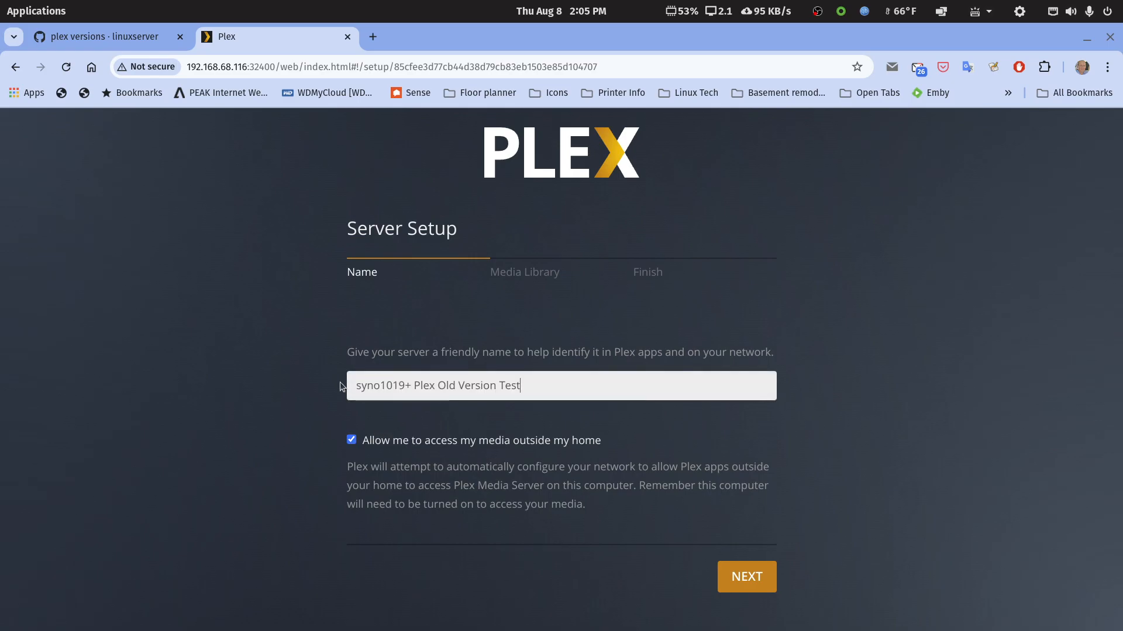
pyautogui.click(752, 579)
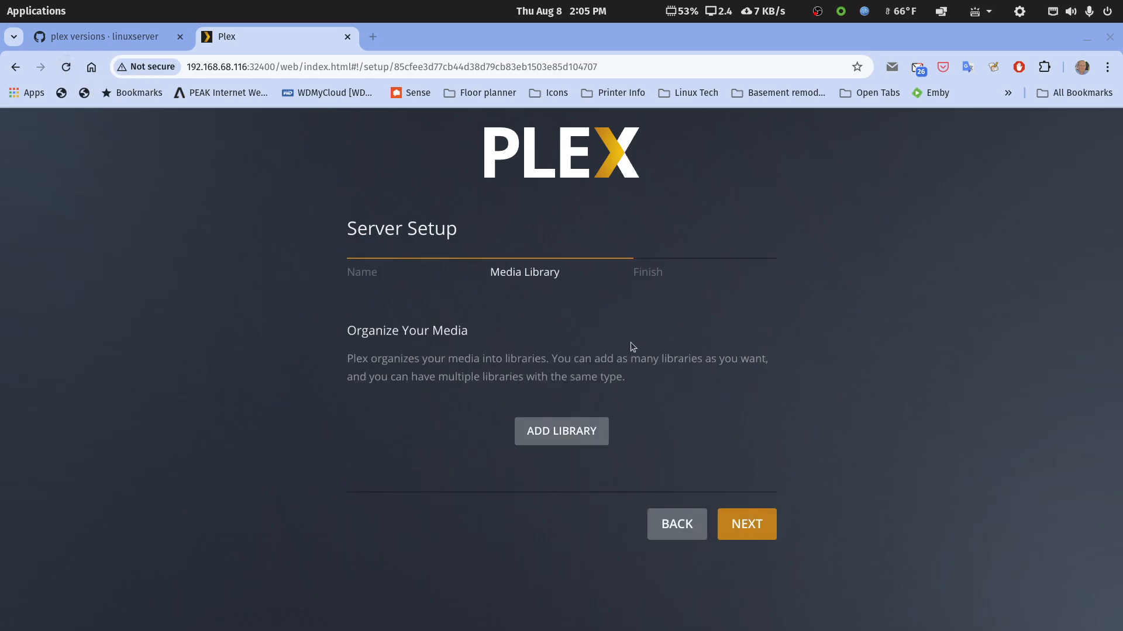
# - Start adding a Movies-type library named "Movies - Documentary" and proceed to its folder selection
pyautogui.click(577, 436)
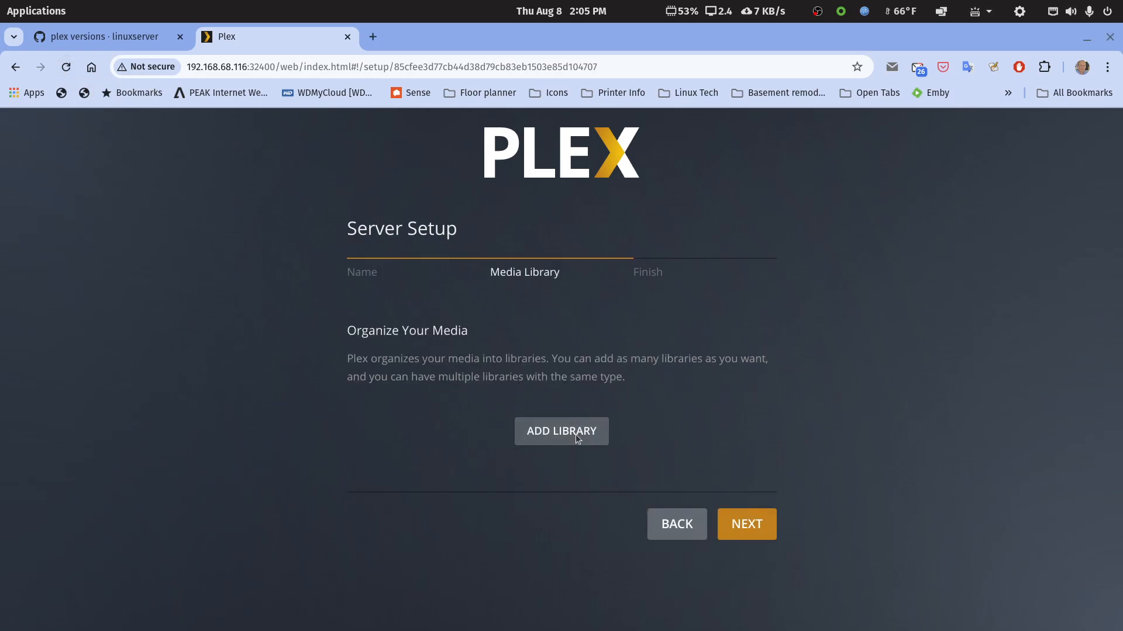
pyautogui.click(492, 302)
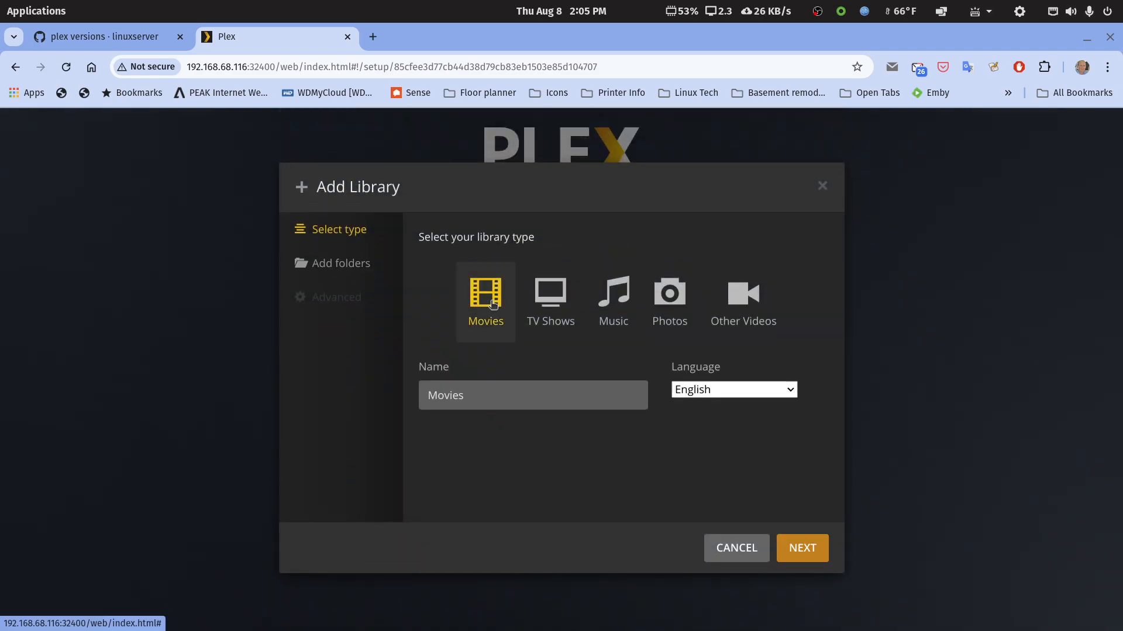
pyautogui.write('- ')
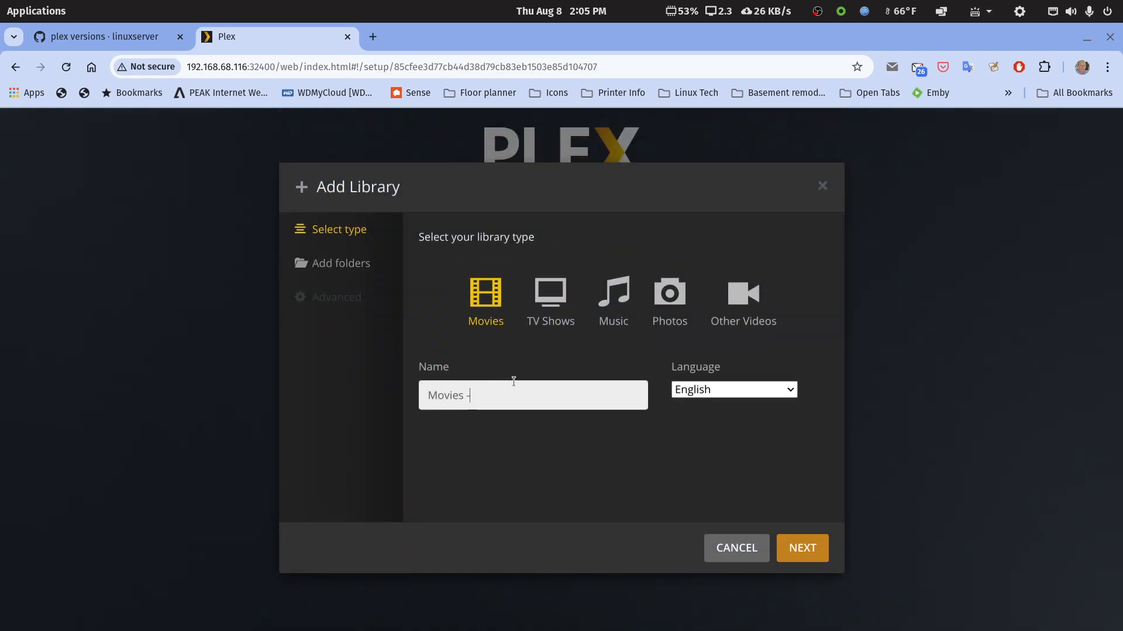
pyautogui.write('Docum')
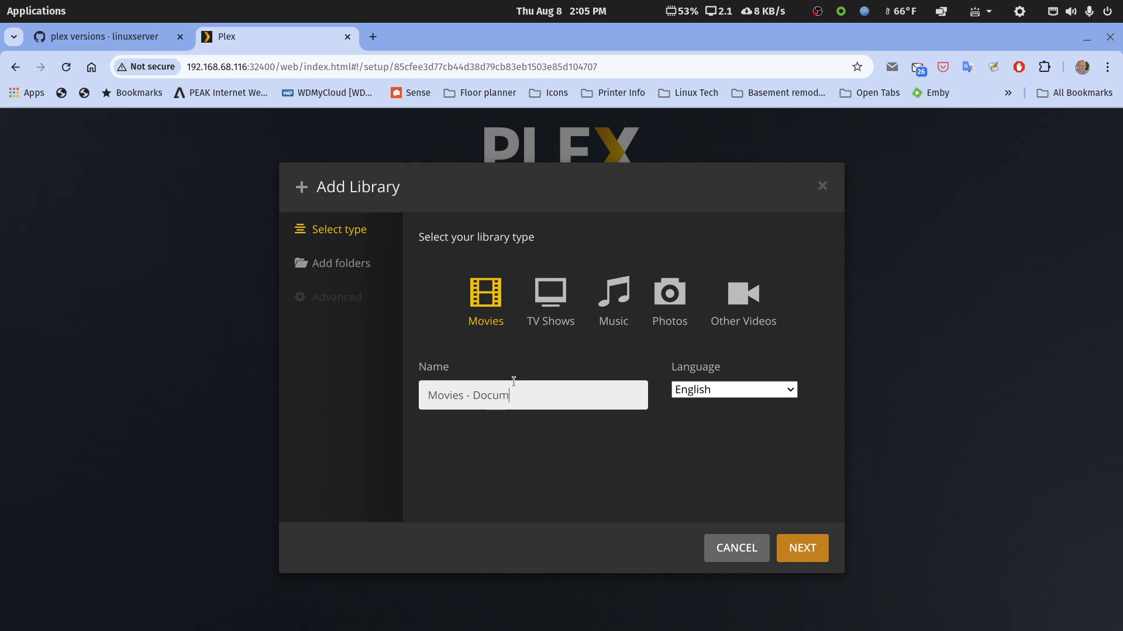
pyautogui.write('entary')
pyautogui.click(787, 547)
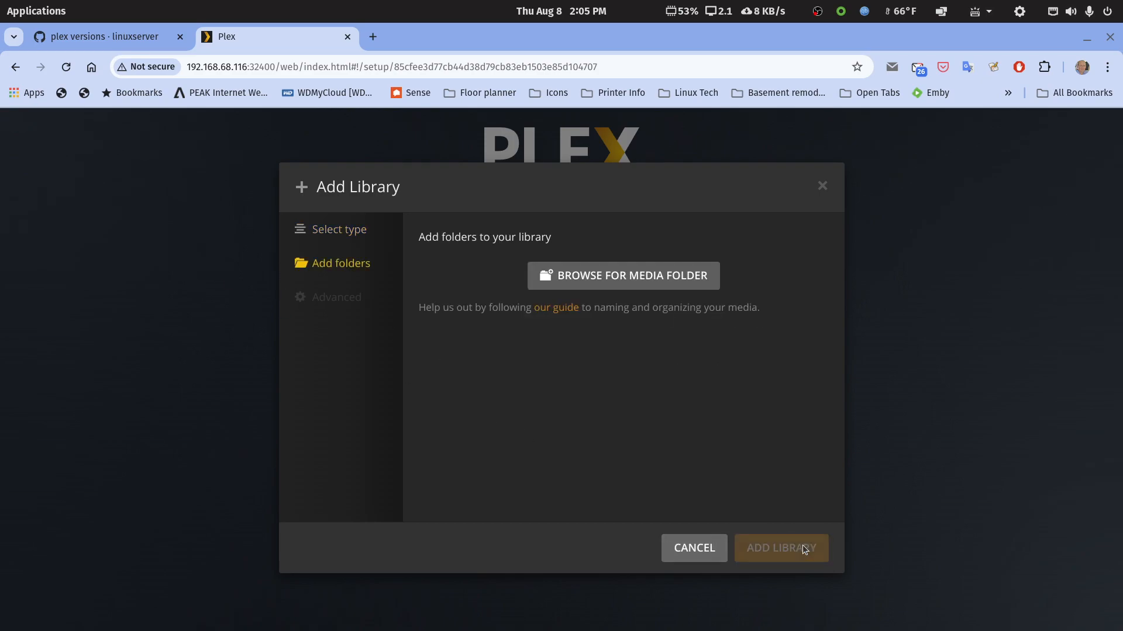
# - Add the folder /myplexmedia/movie-libraries/movie-documentary to the new movie library
pyautogui.click(672, 283)
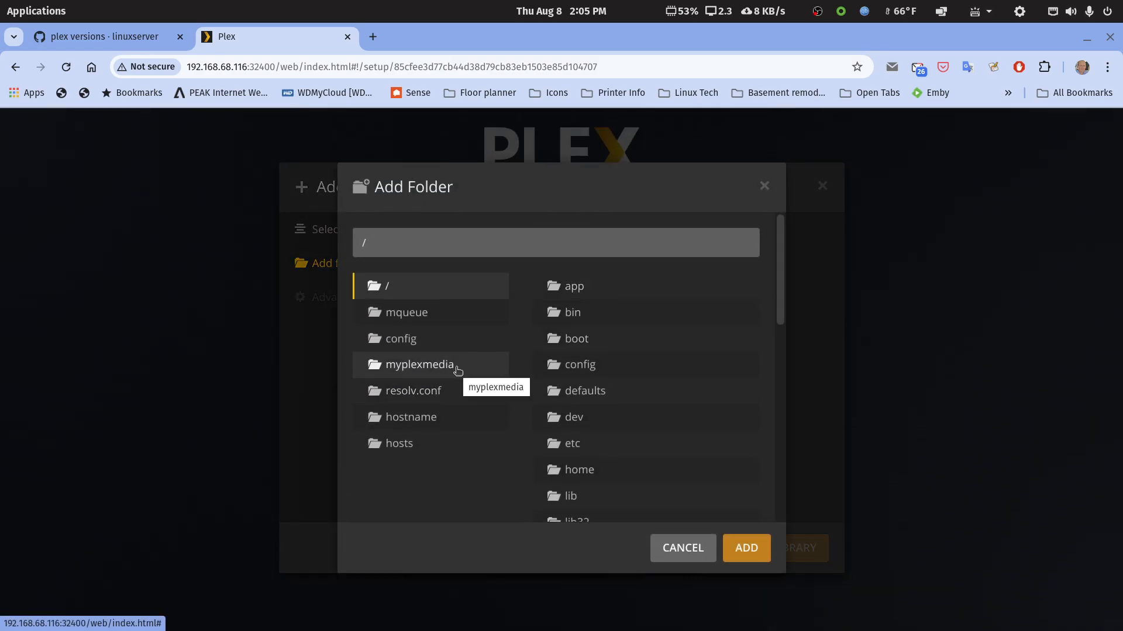
pyautogui.click(418, 366)
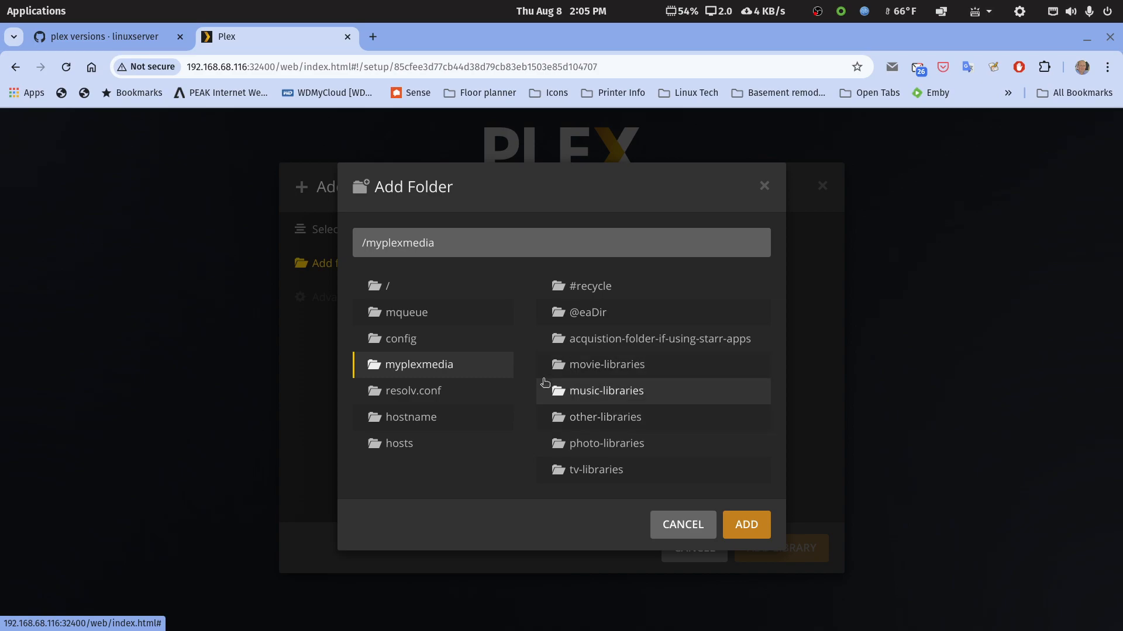
pyautogui.click(594, 371)
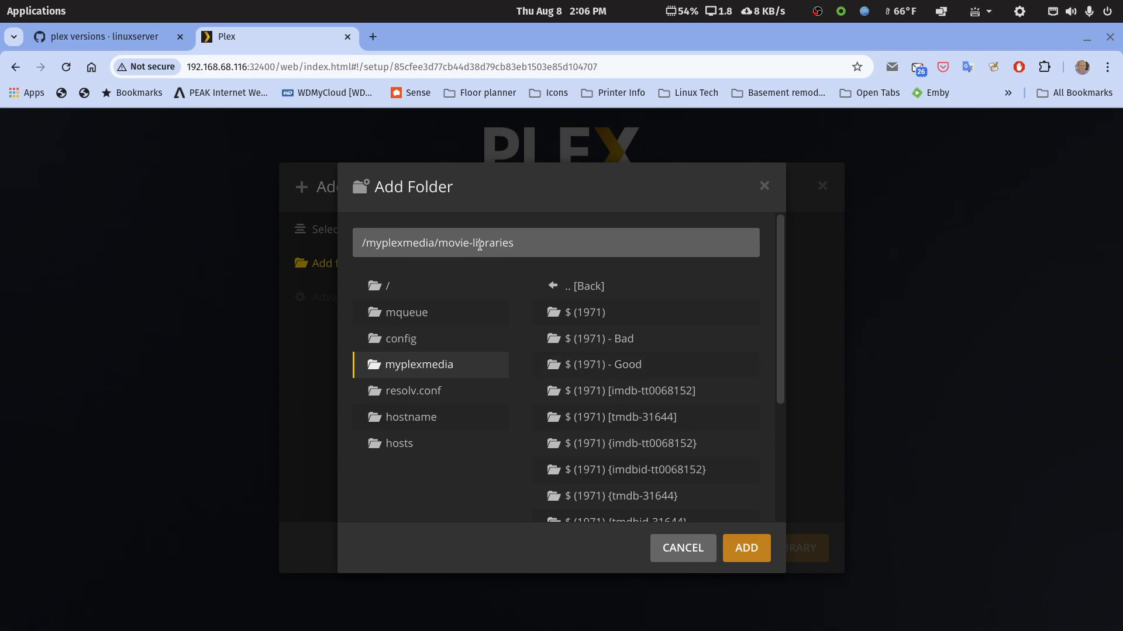
pyautogui.scroll(-2, 608, 293)
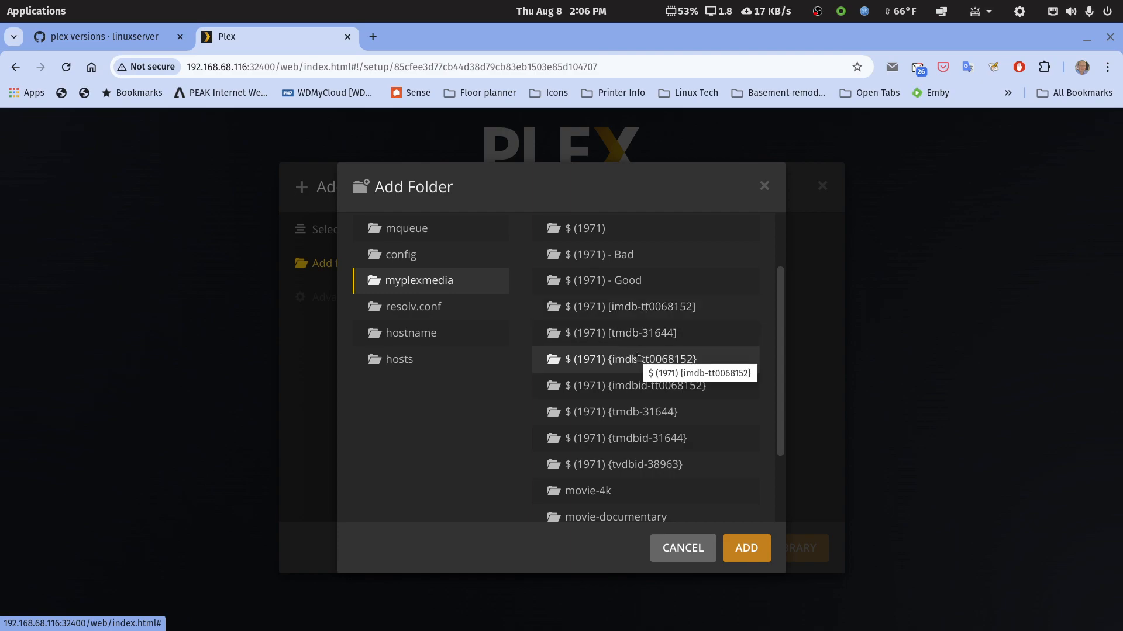
pyautogui.scroll(-3, 638, 358)
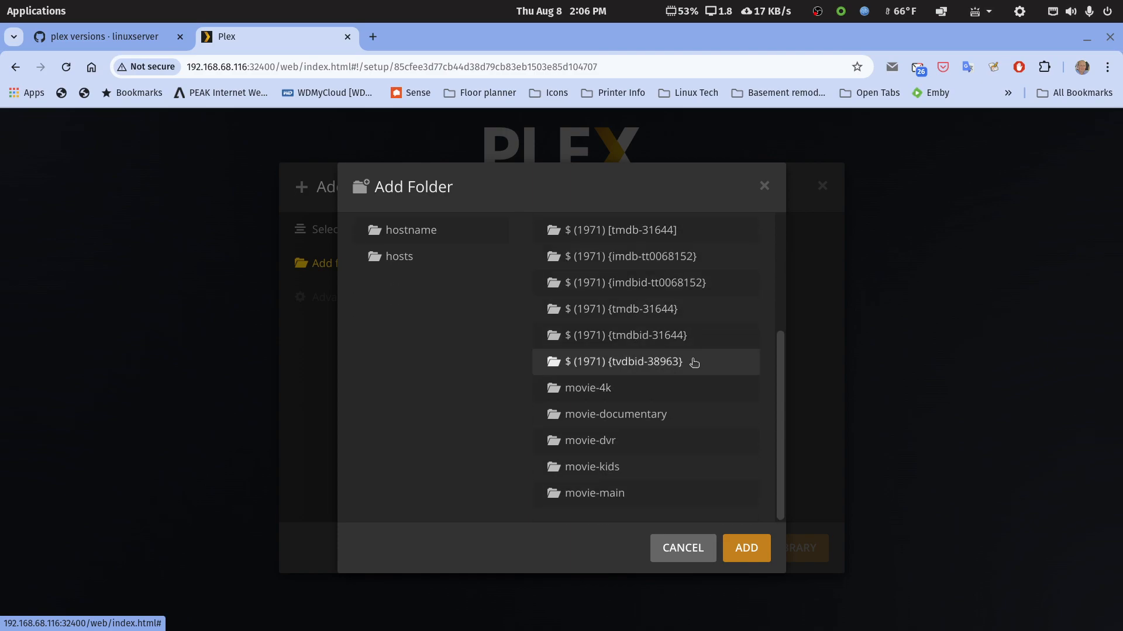
pyautogui.click(643, 416)
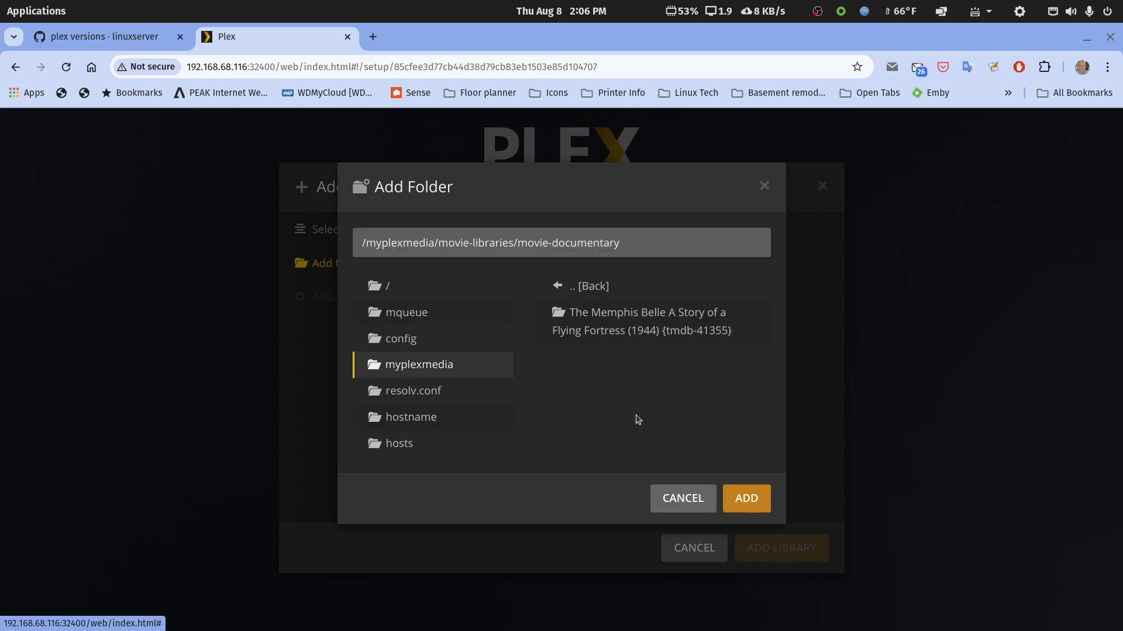
pyautogui.click(741, 500)
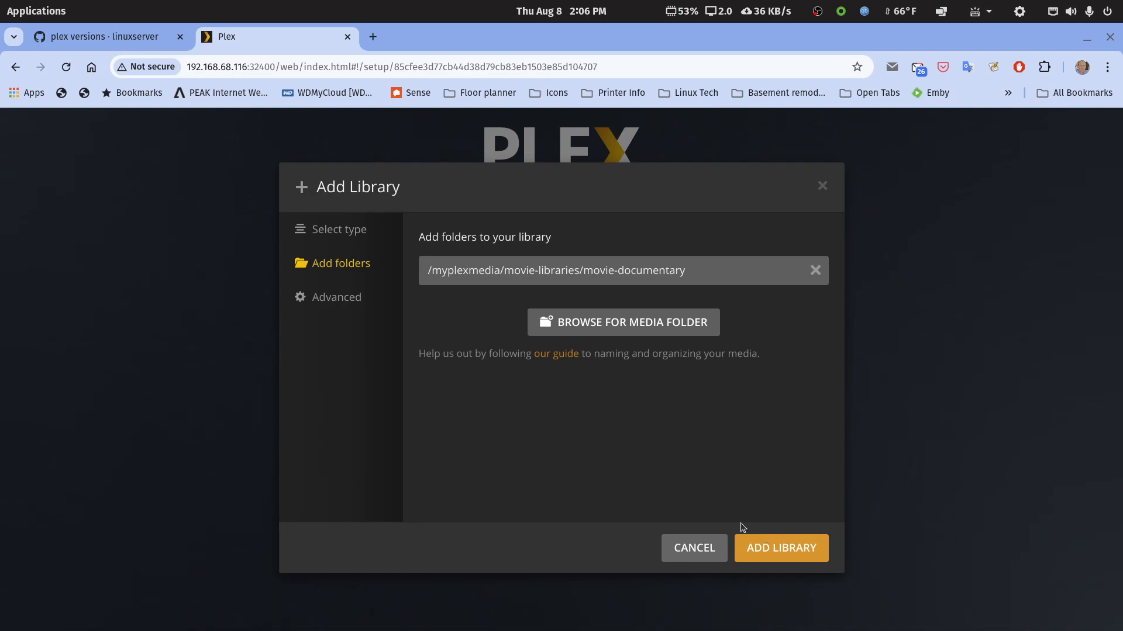
# - Set the movie library's minimum automatic collection size to 2 in the advanced options and add the library
pyautogui.click(322, 296)
pyautogui.scroll(-10, 441, 363)
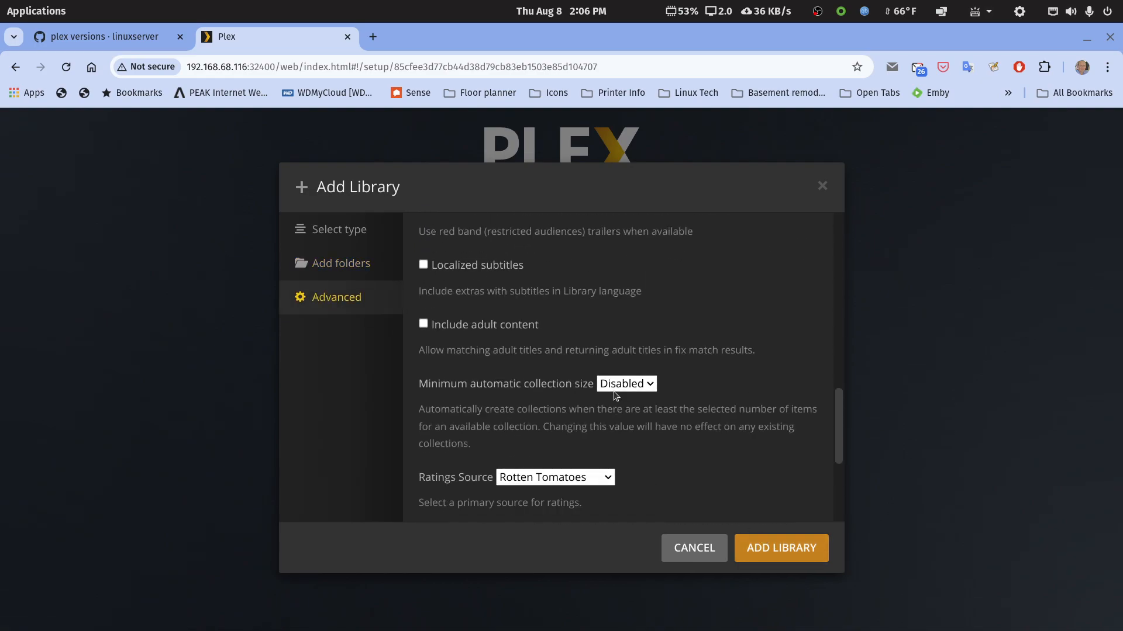
pyautogui.click(647, 384)
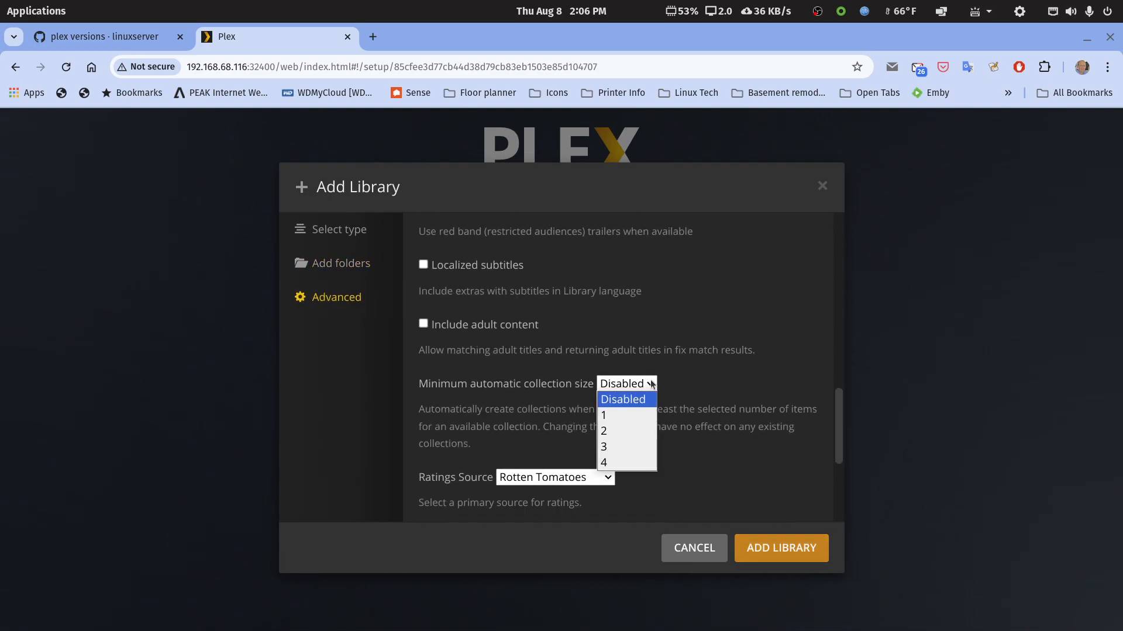
pyautogui.click(622, 430)
pyautogui.click(793, 550)
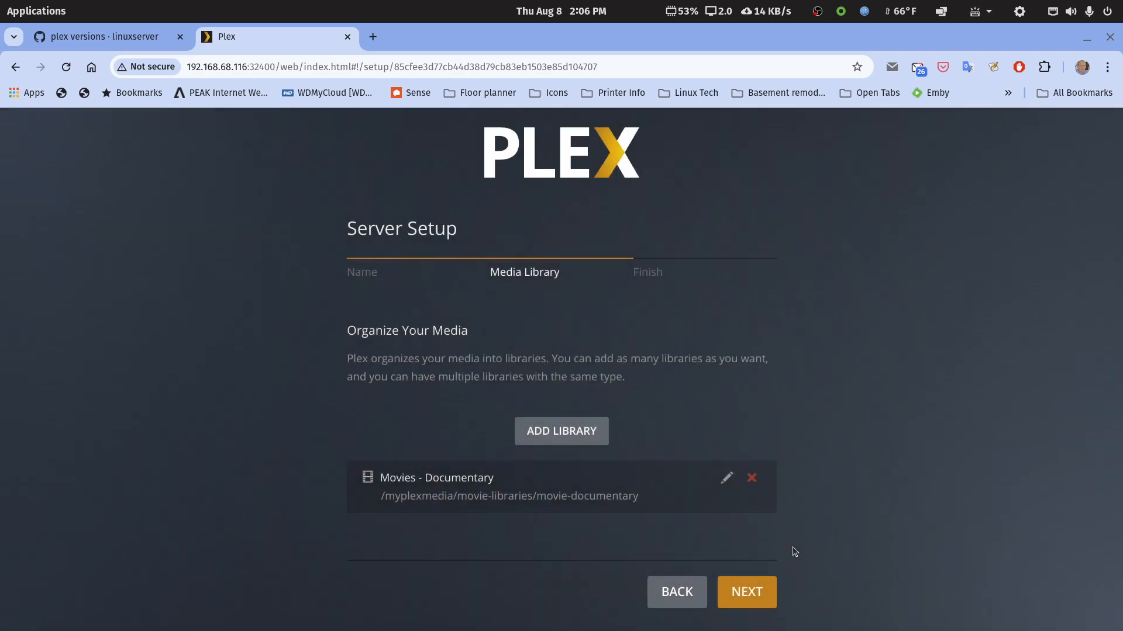
# - Start adding a TV Shows-type library with its default name and proceed to its folder selection
pyautogui.click(567, 433)
pyautogui.click(550, 293)
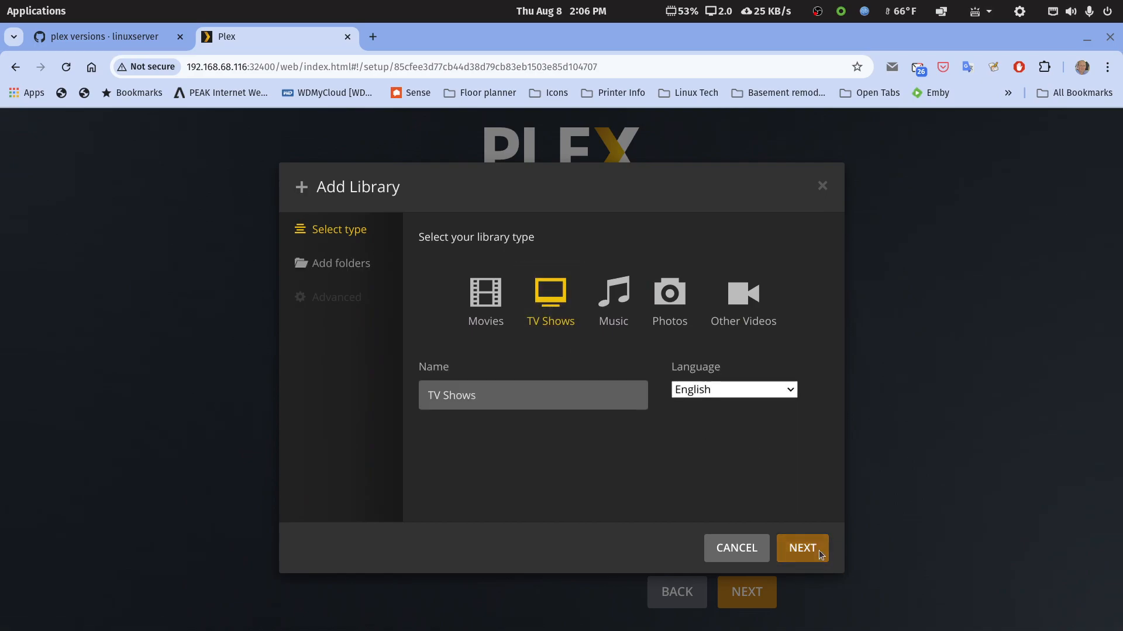
pyautogui.click(821, 554)
pyautogui.moveTo(818, 552); pyautogui.dragTo(684, 294)
# - Add the folder /myplexmedia/tv-libraries/tv-main to the TV Shows library
pyautogui.click(686, 284)
pyautogui.click(430, 365)
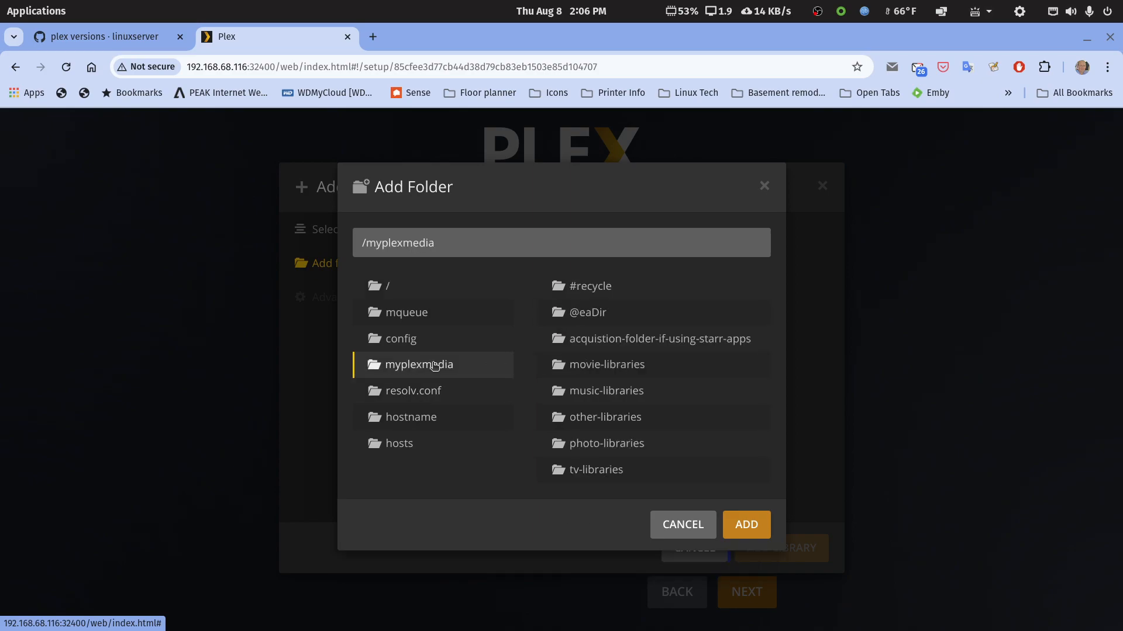
pyautogui.click(604, 469)
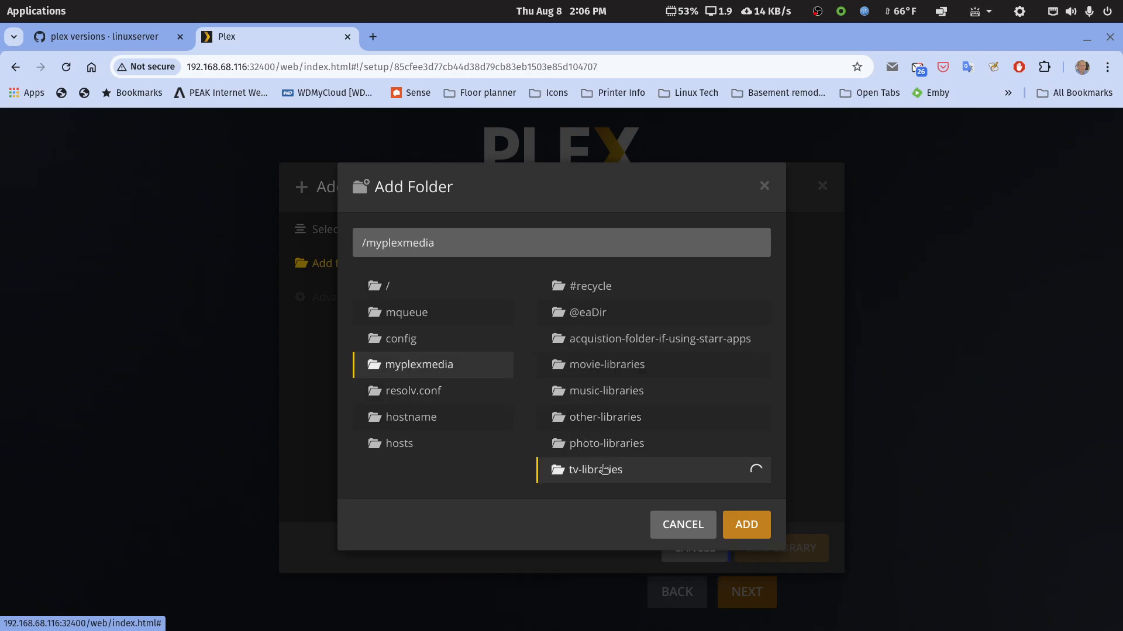
pyautogui.scroll(-2, 600, 446)
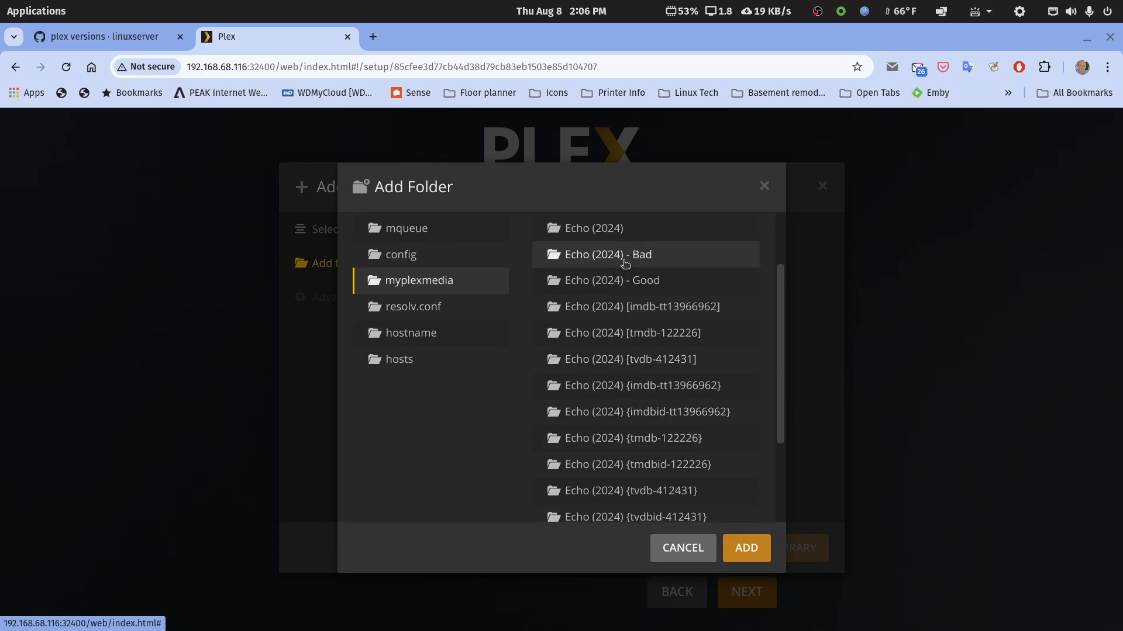
pyautogui.scroll(-3, 616, 474)
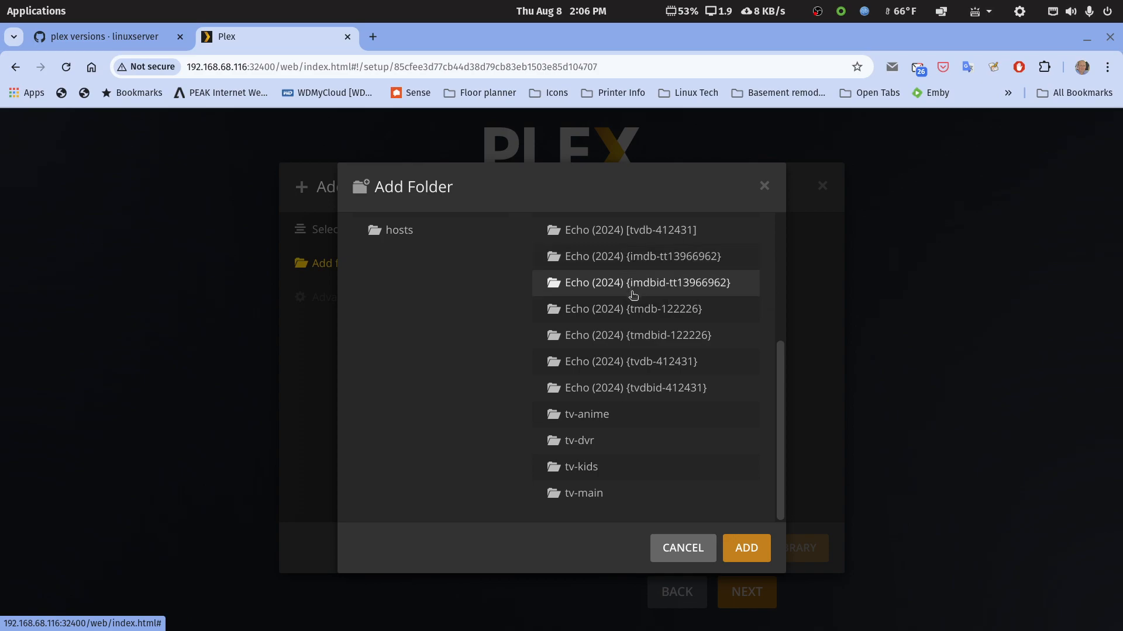
pyautogui.click(583, 494)
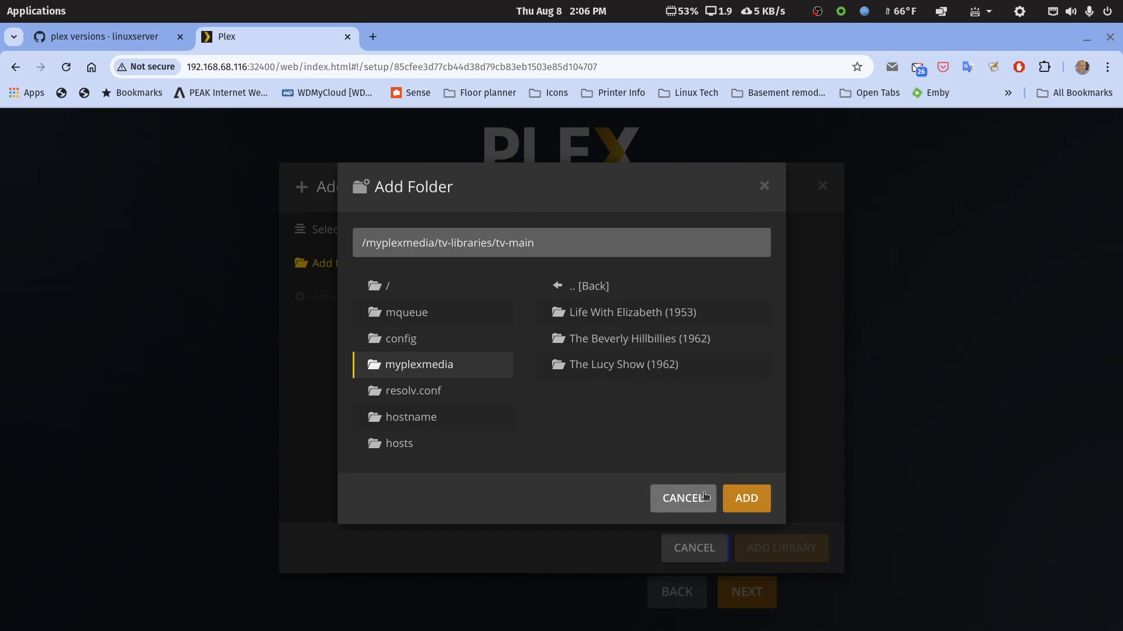
pyautogui.click(742, 498)
# - Set the TV Shows library's episode ordering to TheTVDB in the advanced options and add the library
pyautogui.click(326, 304)
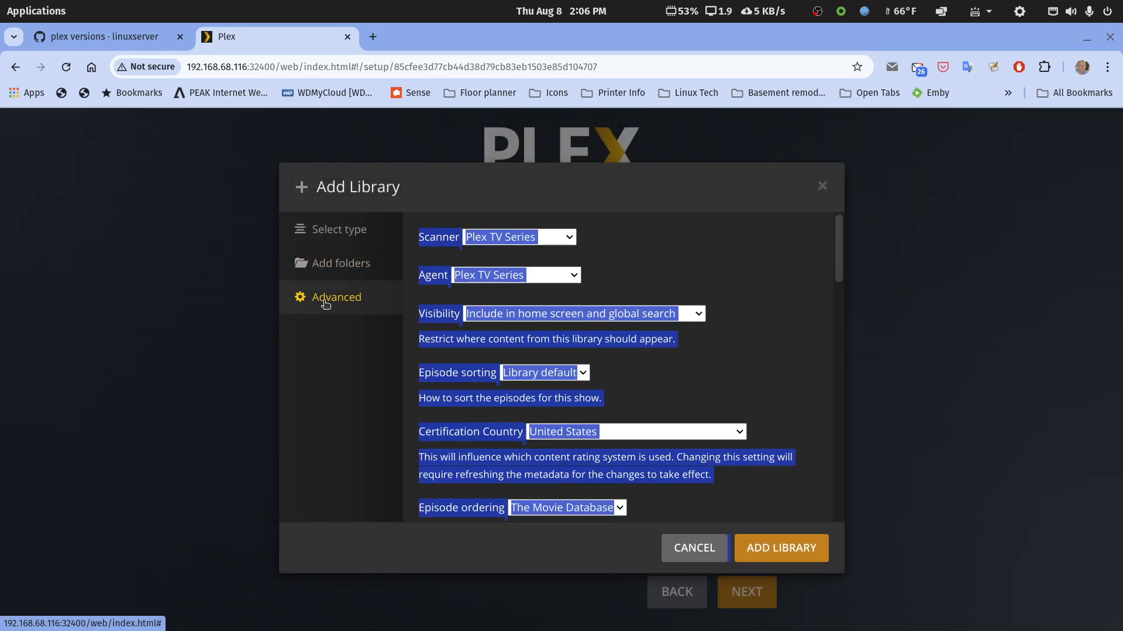
pyautogui.click(344, 417)
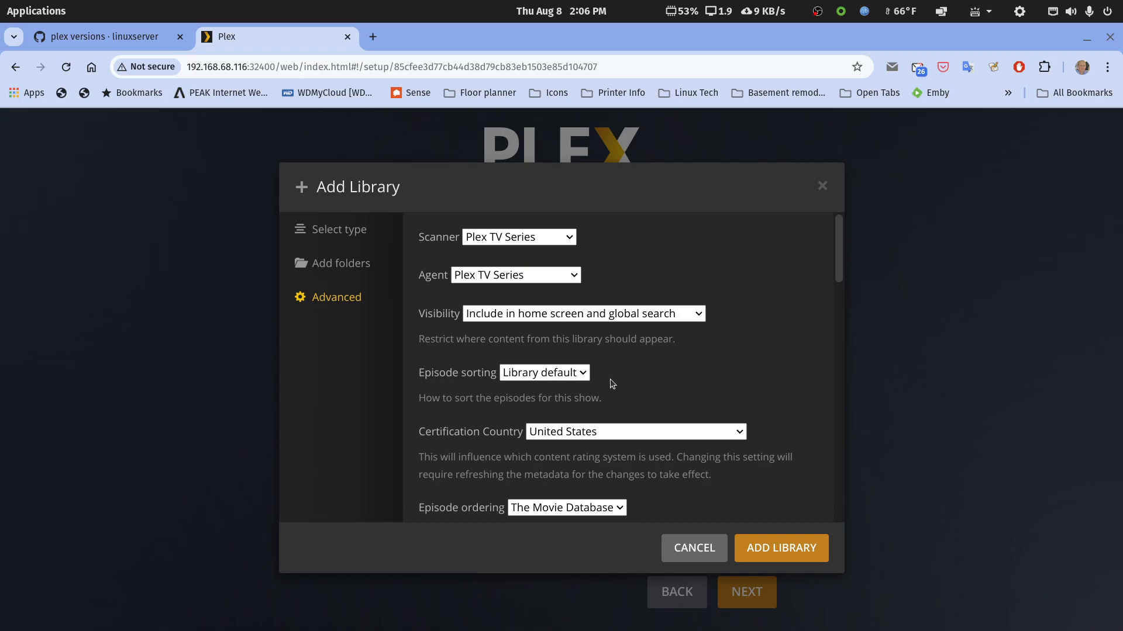
pyautogui.scroll(-5, 631, 383)
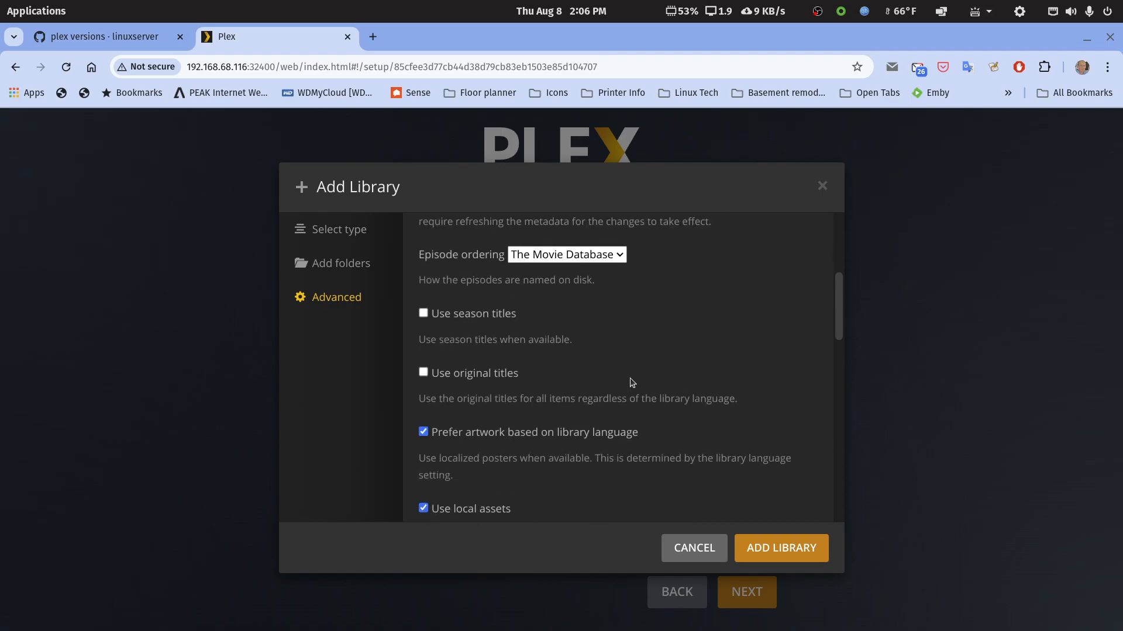
pyautogui.click(621, 258)
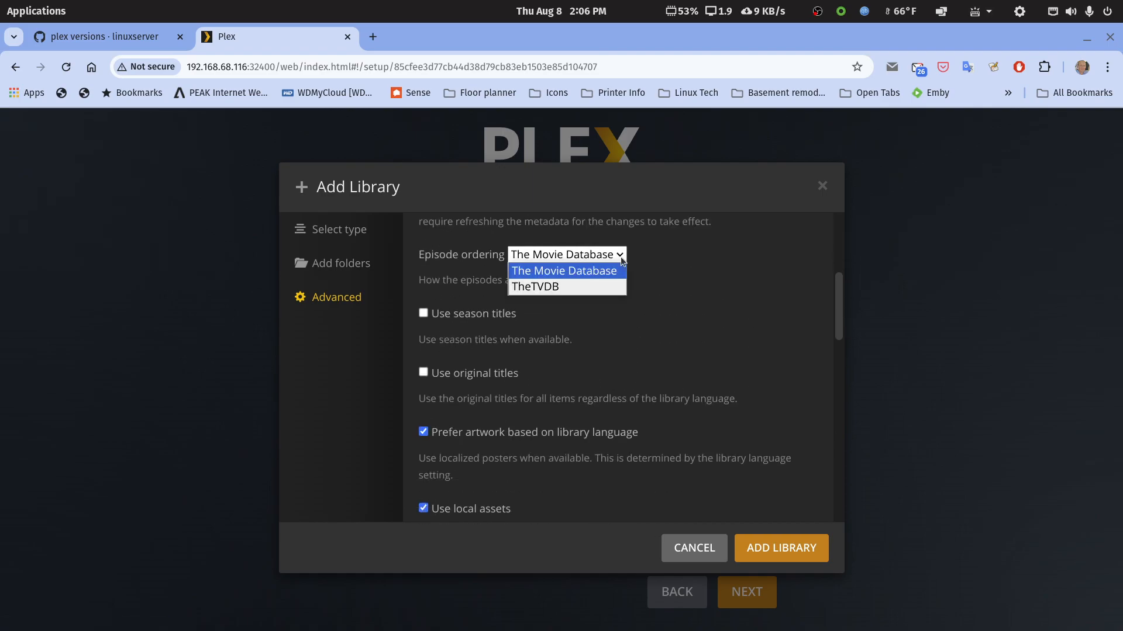
pyautogui.click(567, 290)
pyautogui.click(784, 549)
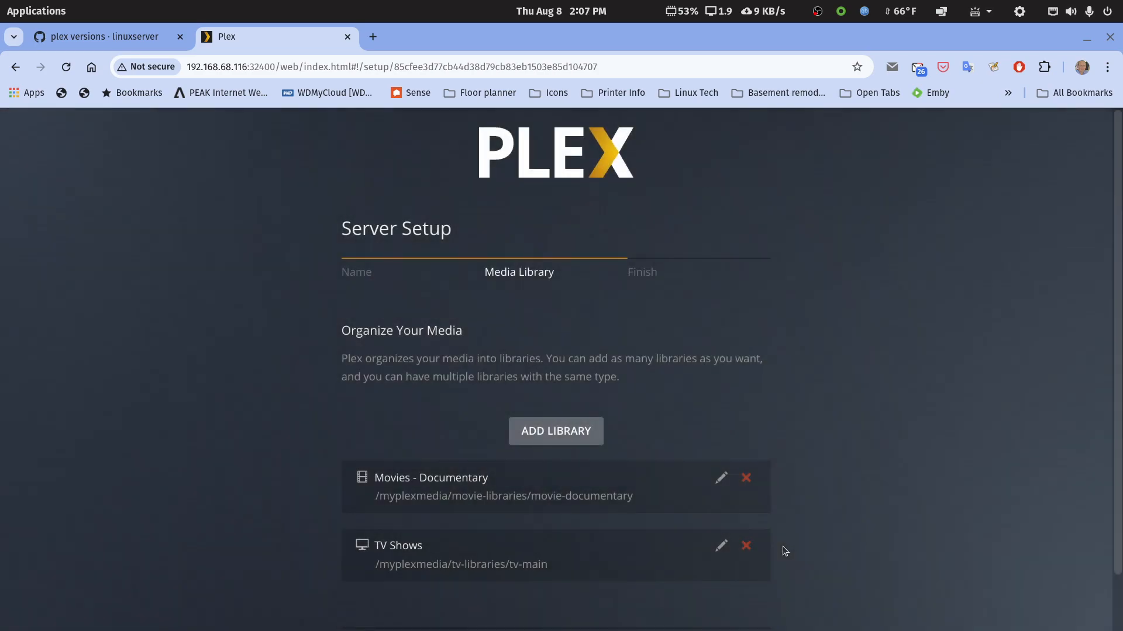
# - Finish the Plex server setup, close its browser tab and minimize Chrome
pyautogui.scroll(-2, 710, 432)
pyautogui.click(739, 582)
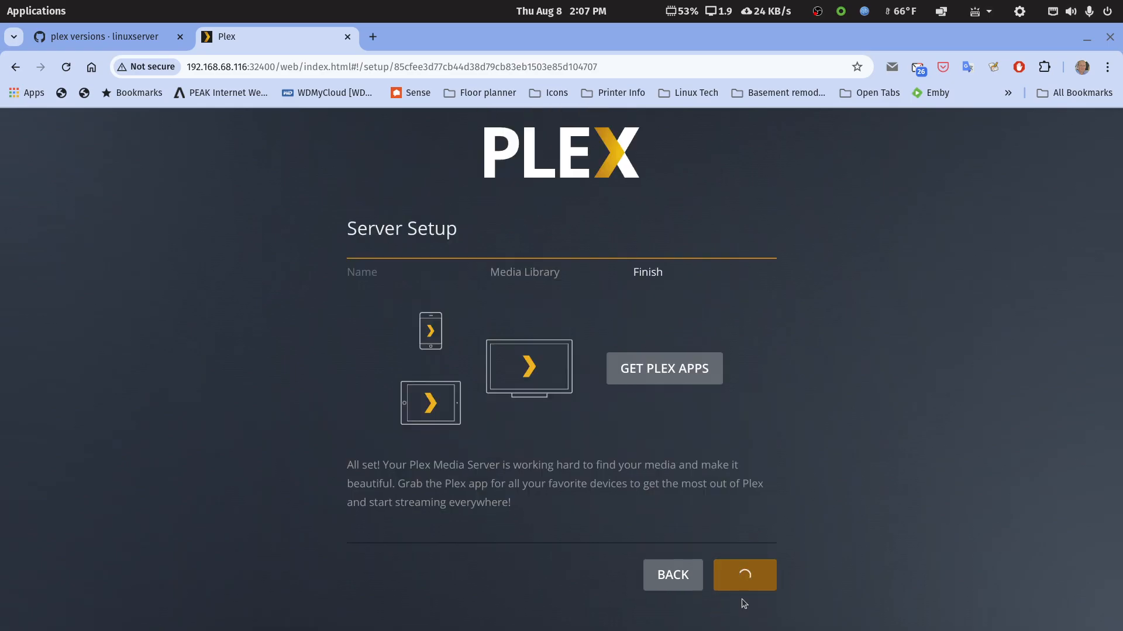
pyautogui.click(739, 585)
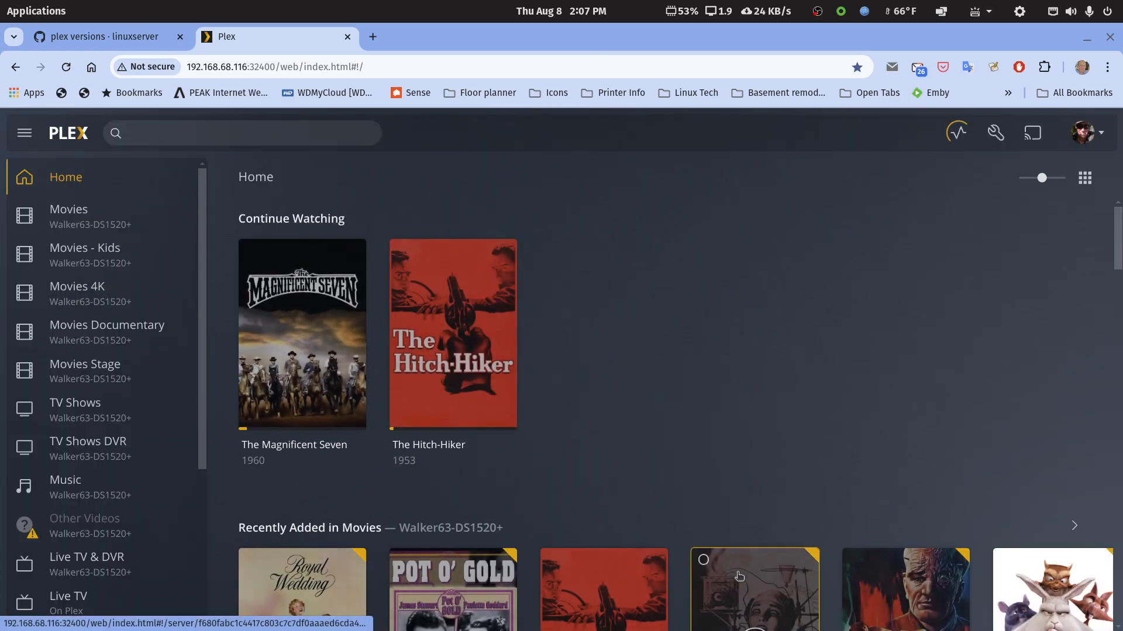
pyautogui.click(347, 36)
pyautogui.click(1086, 36)
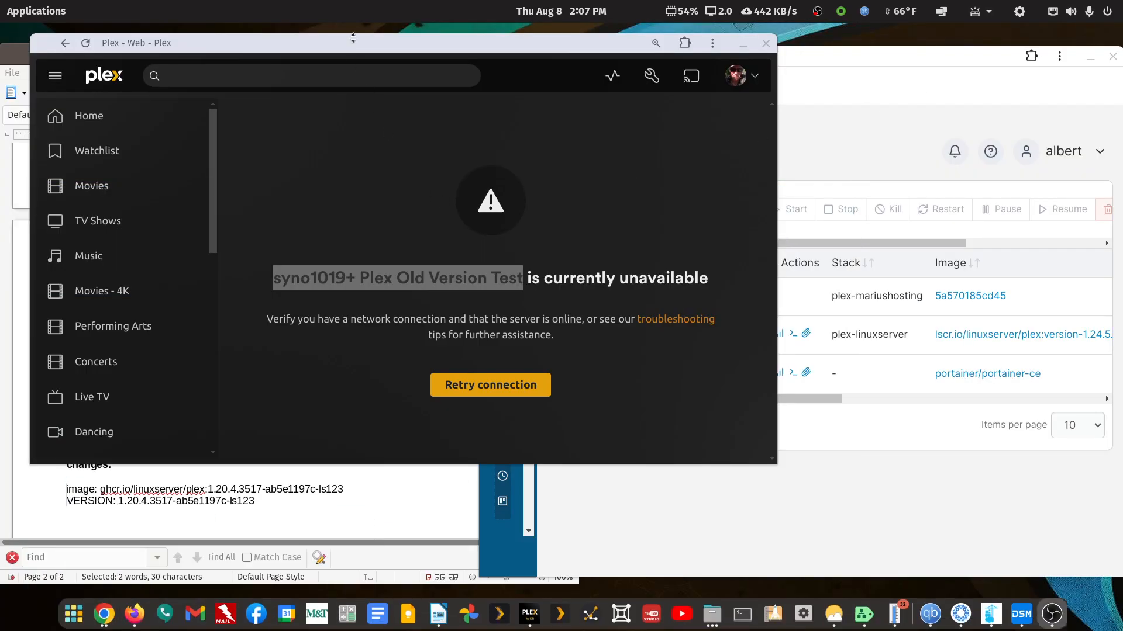
# - Reload the Plex Web app window and maximize it
pyautogui.click(87, 45)
pyautogui.click(87, 45)
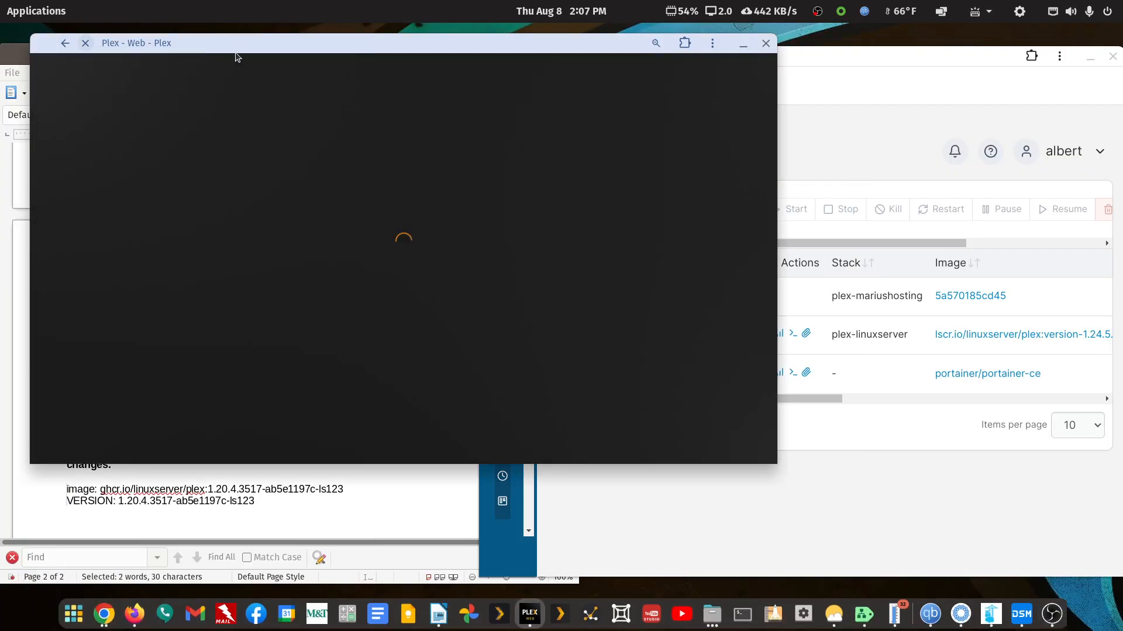
pyautogui.doubleClick(268, 40)
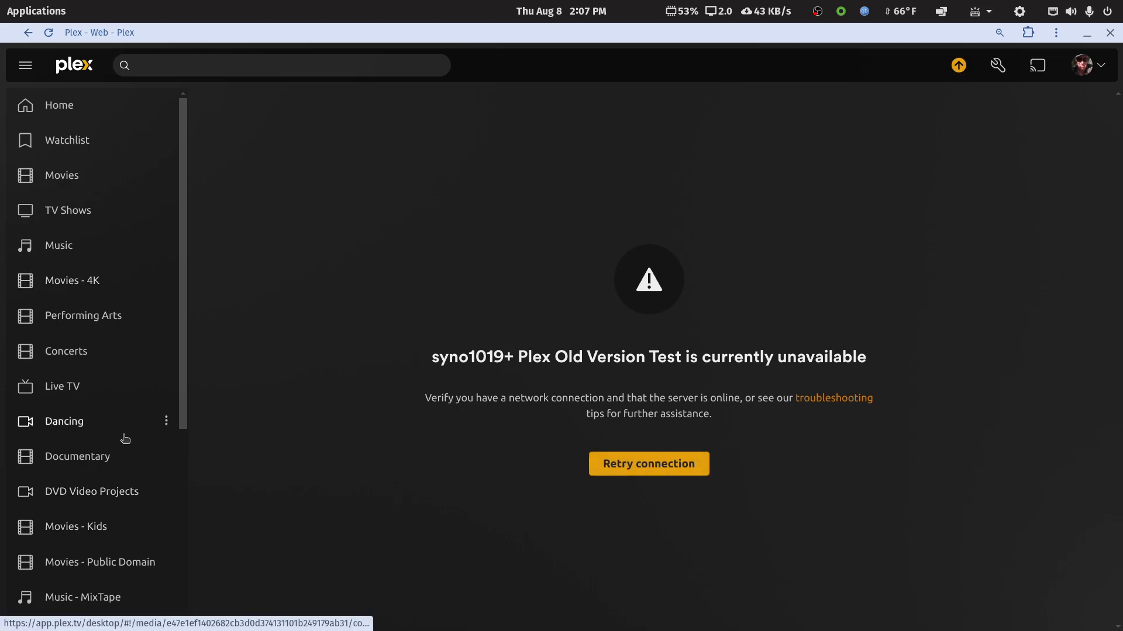
pyautogui.scroll(-4, 123, 436)
pyautogui.scroll(5, 123, 435)
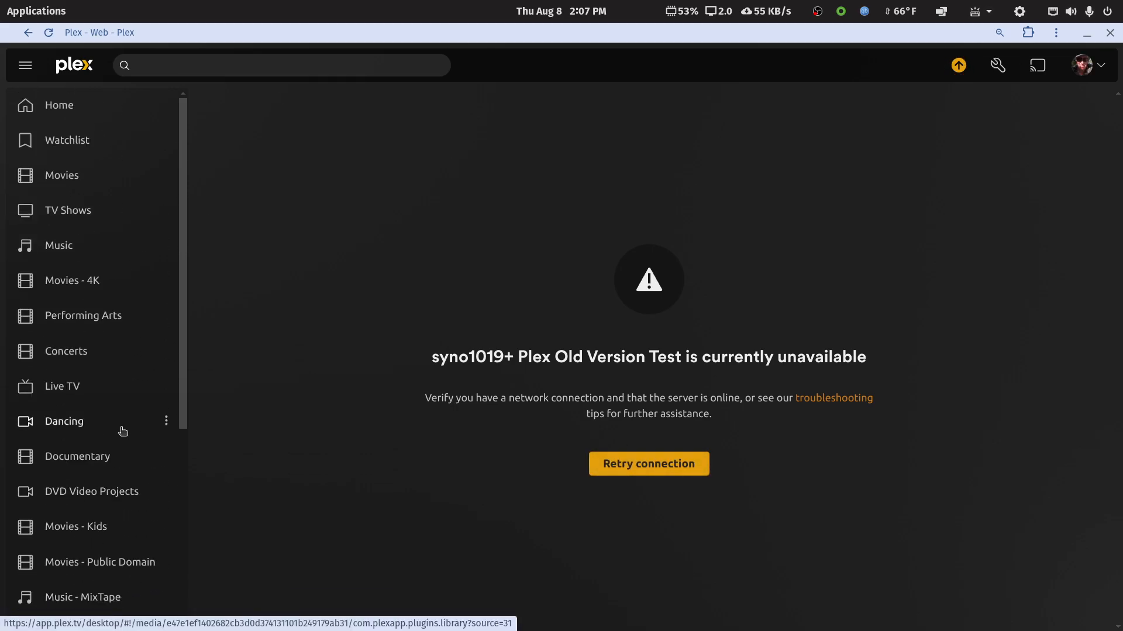
# - Check the available servers in the Plex settings, and filter the account's authorized devices to Server
pyautogui.click(996, 66)
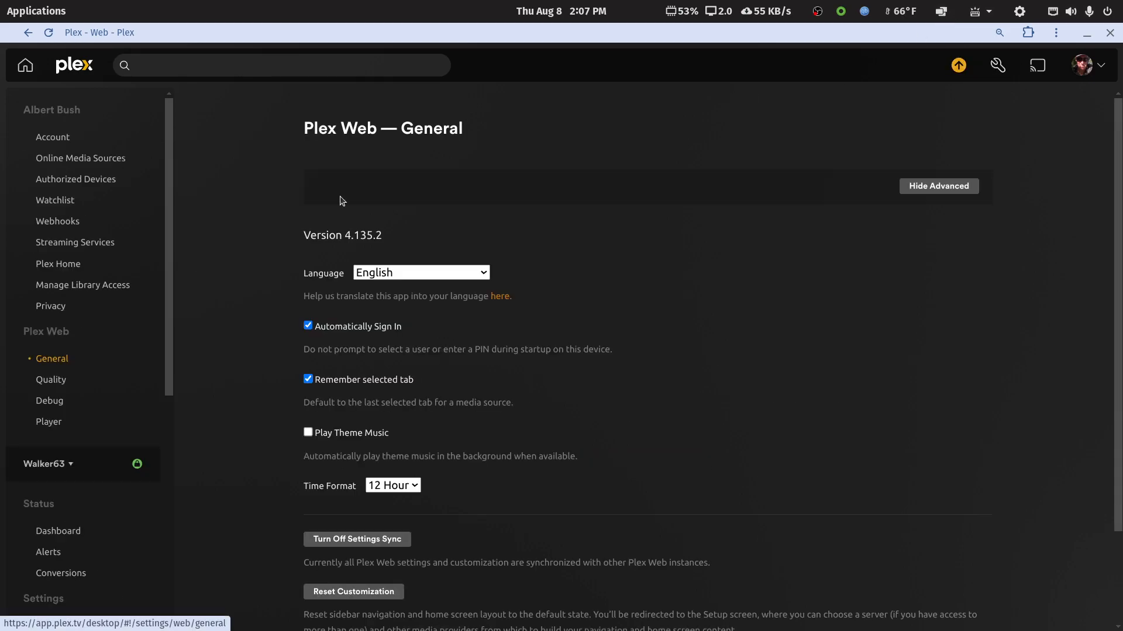
pyautogui.click(42, 466)
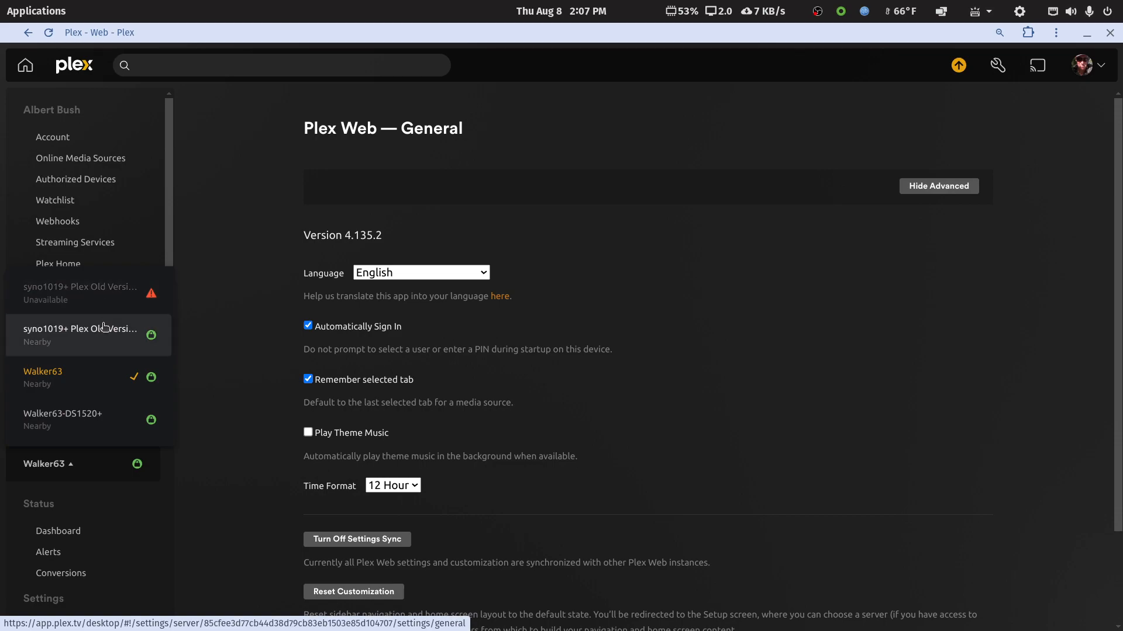
pyautogui.click(86, 179)
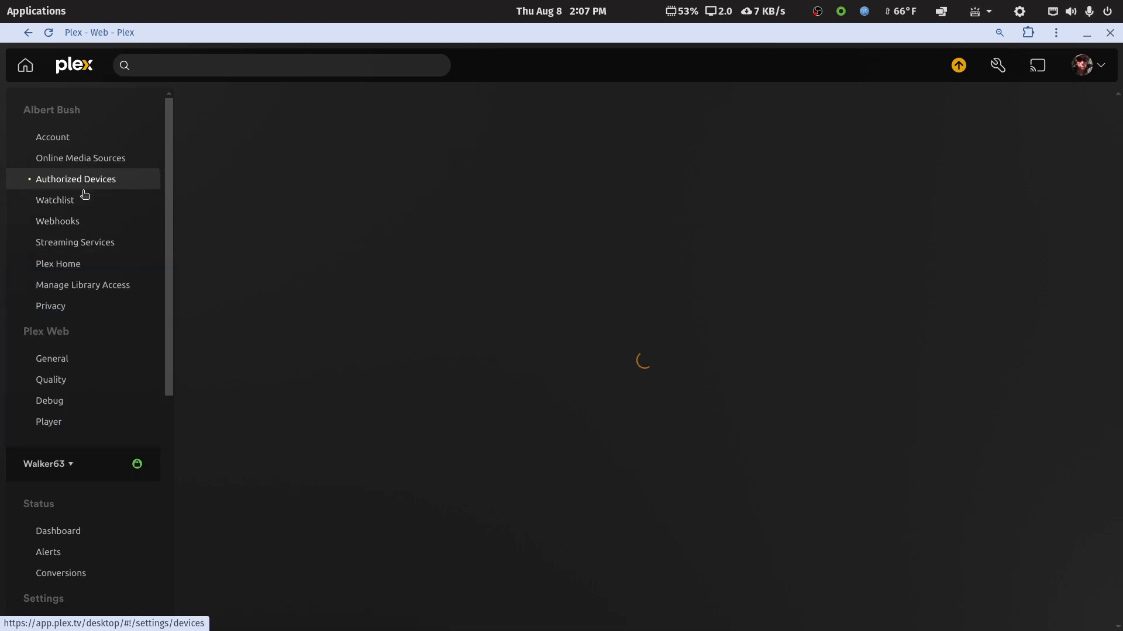
pyautogui.click(333, 186)
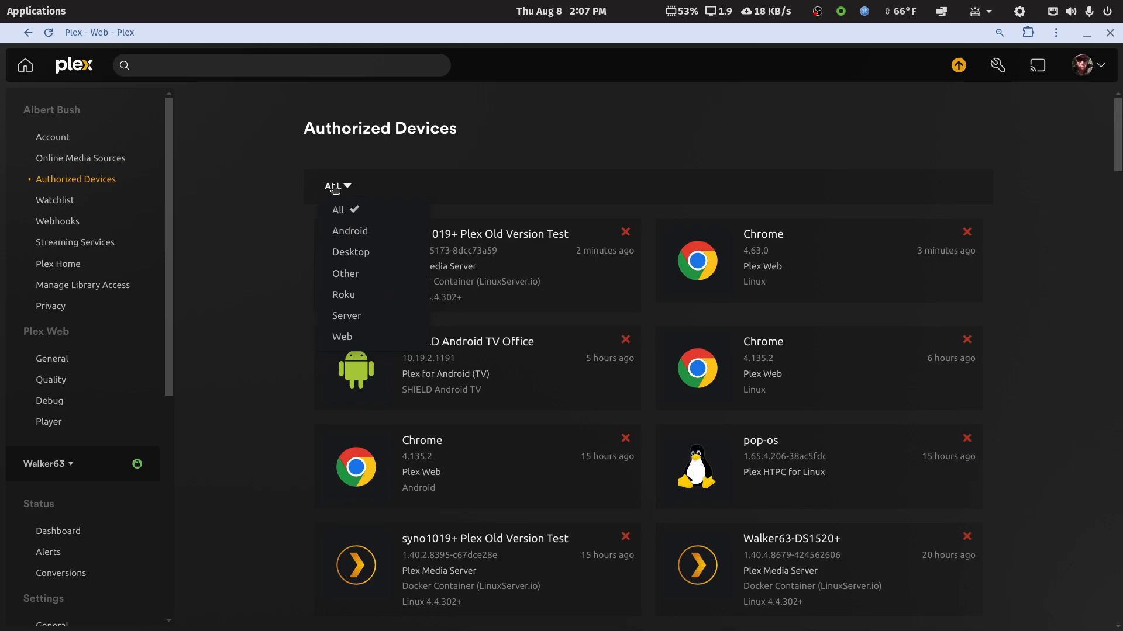
pyautogui.click(341, 315)
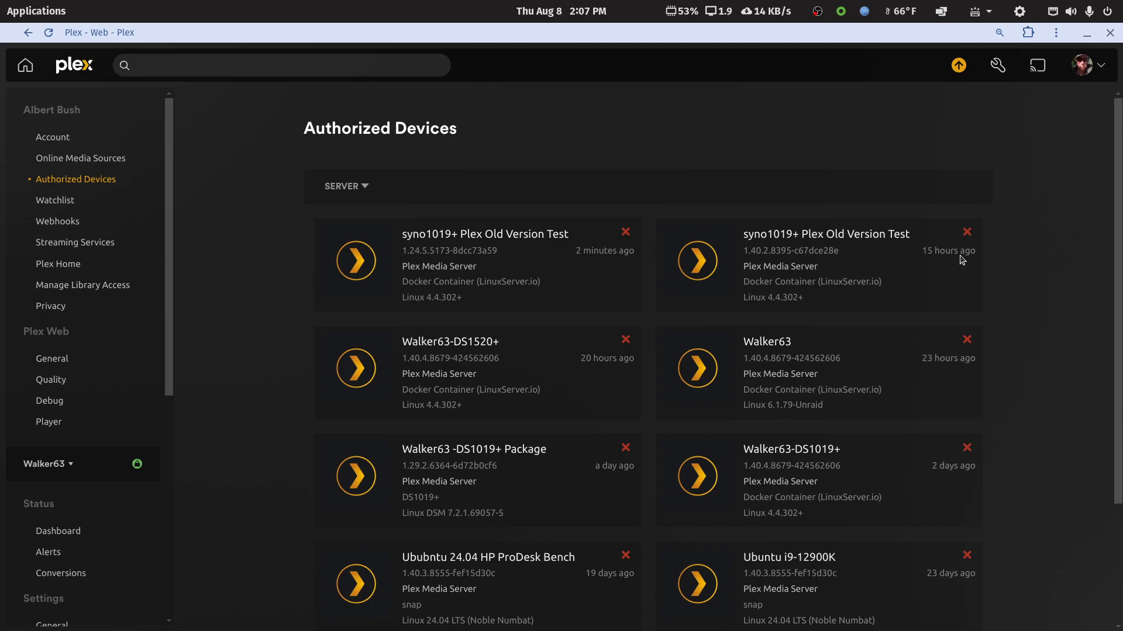
# - Remove the authorized "syno1019+ Plex Old Version Test" server running version 1.40.2.8395 and confirm the removal
pyautogui.click(966, 232)
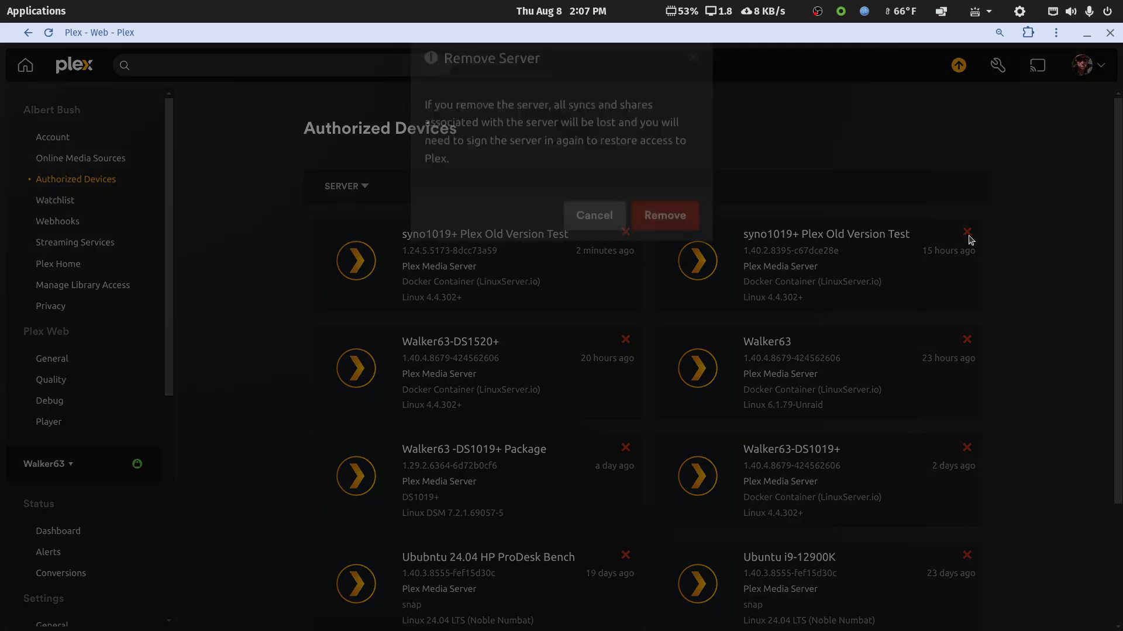
pyautogui.click(684, 283)
pyautogui.click(668, 304)
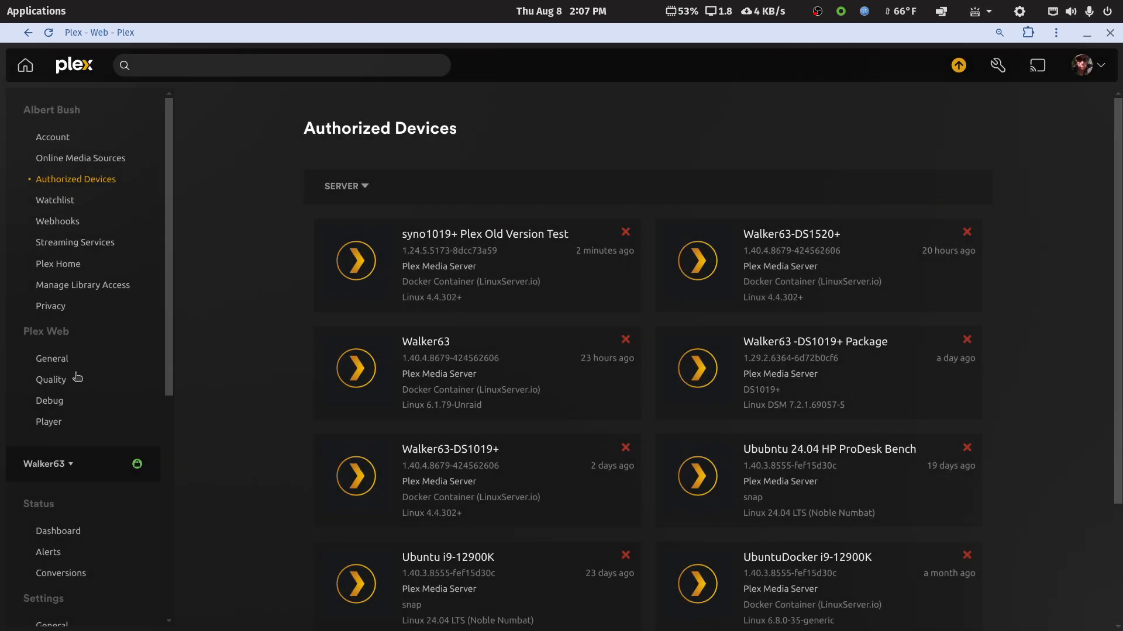
# - Switch the settings to the "syno1019+ Plex Old Version Test" server and enable automatic library scanning in its library settings
pyautogui.click(46, 466)
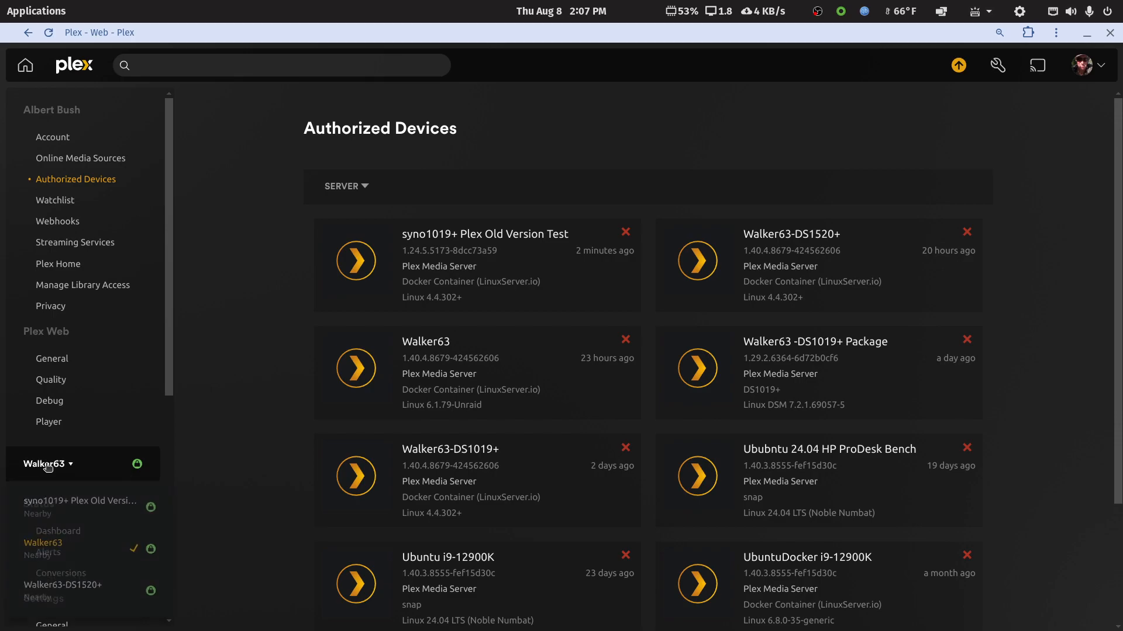
pyautogui.click(42, 504)
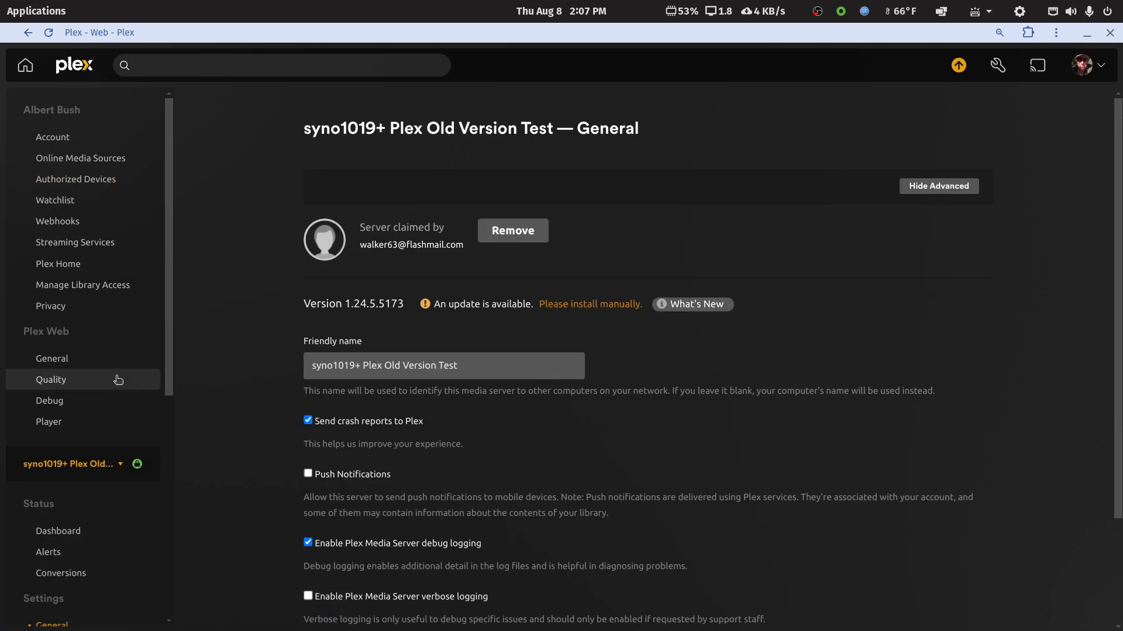
pyautogui.scroll(-1, 120, 434)
pyautogui.scroll(-4, 93, 403)
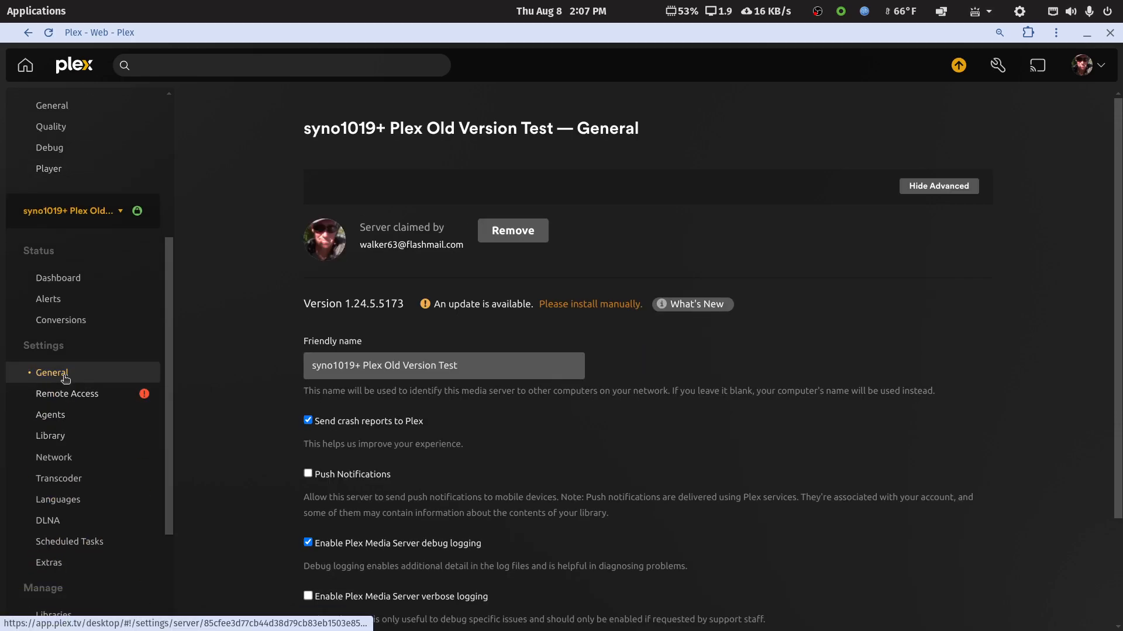
pyautogui.scroll(-2, 69, 384)
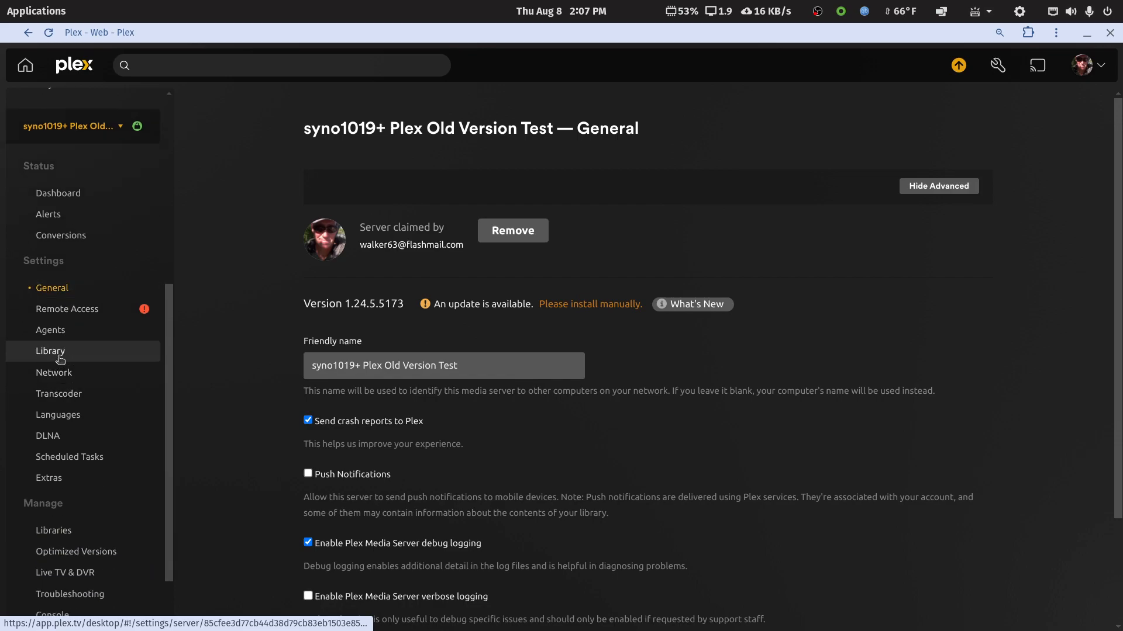
pyautogui.click(58, 354)
pyautogui.click(308, 226)
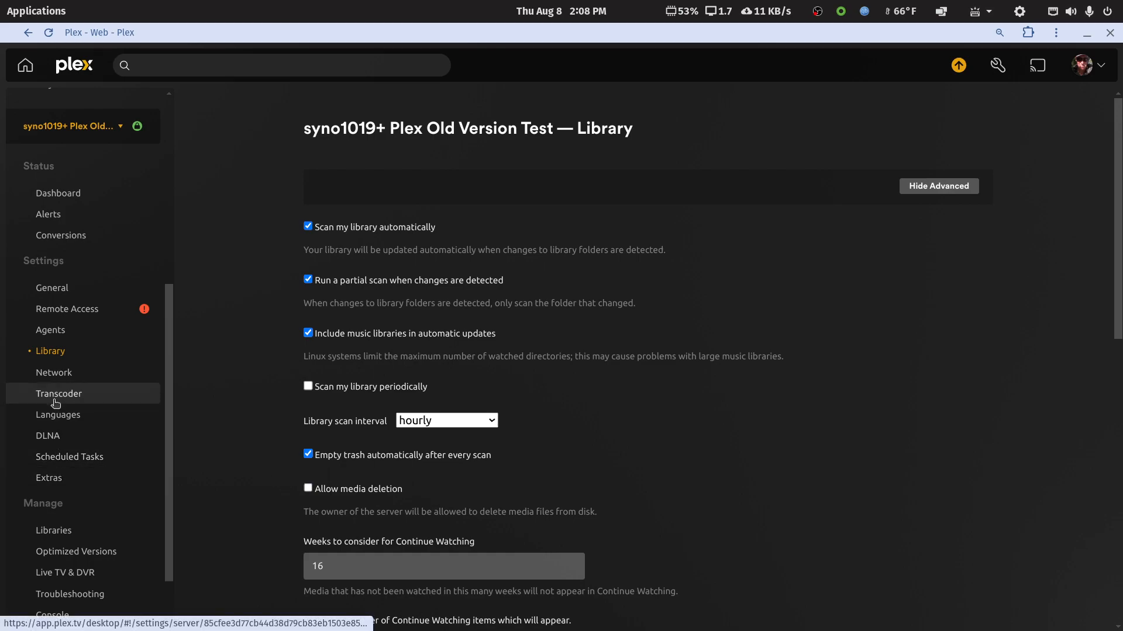
# - Enable automatic audio and subtitle track selection for the server, set the subtitle mode to "Shown with foreign audio", and save
pyautogui.scroll(-2, 55, 468)
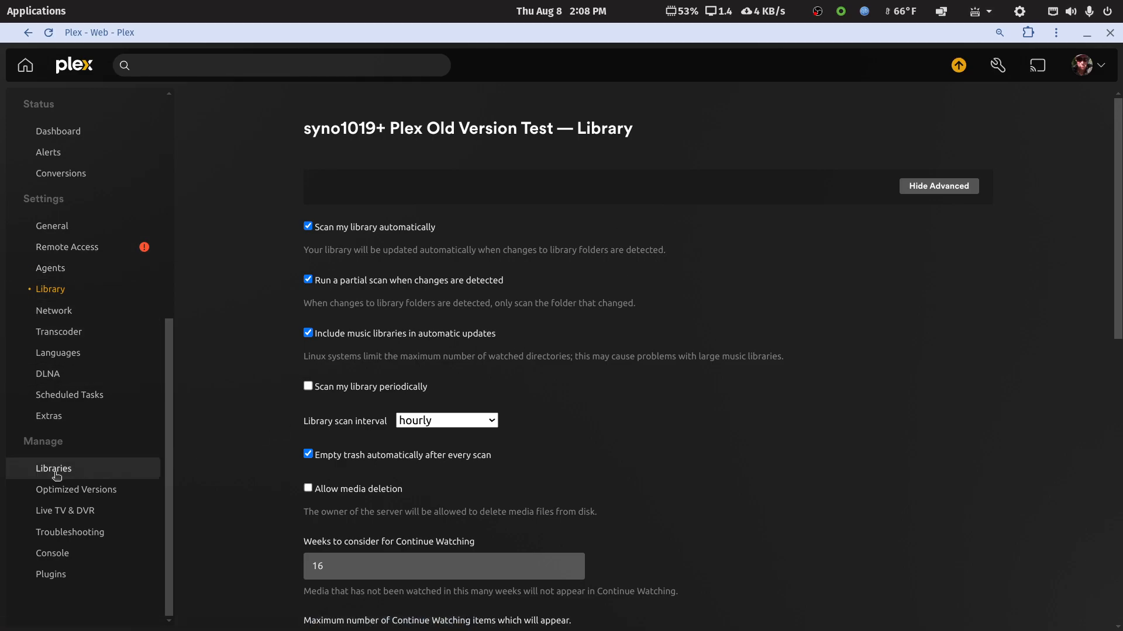
pyautogui.click(57, 353)
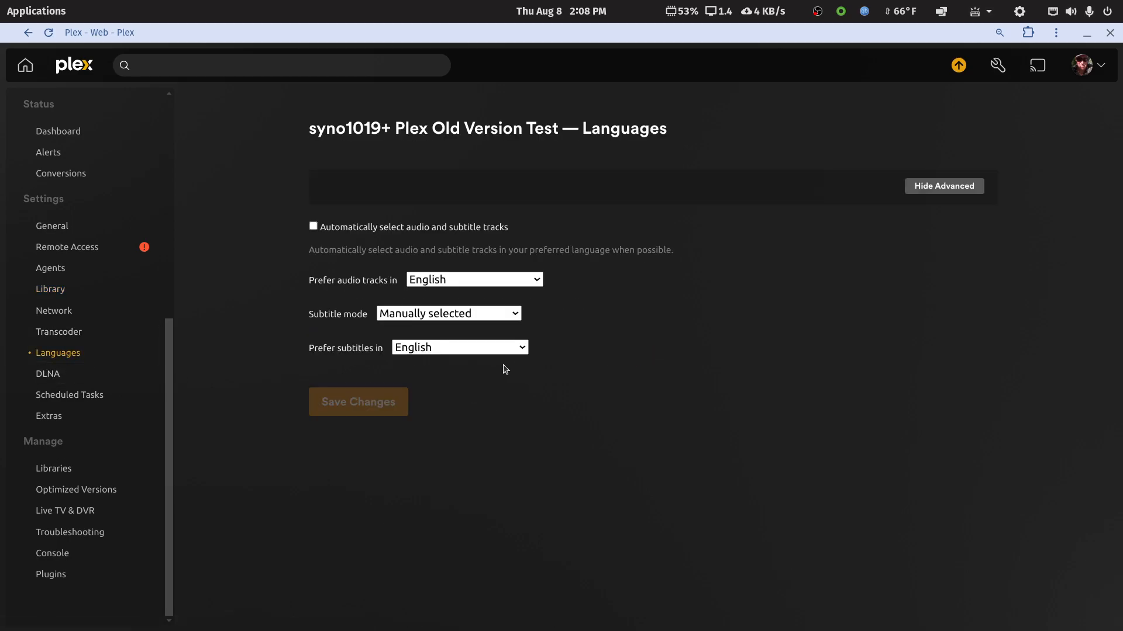
pyautogui.click(314, 228)
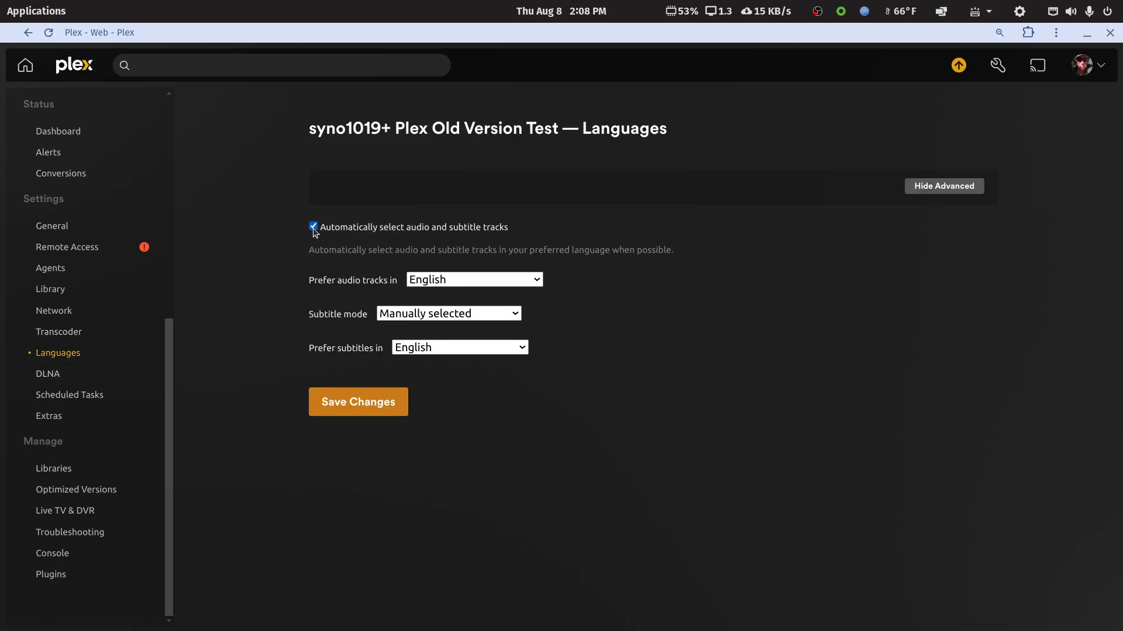
pyautogui.click(512, 314)
pyautogui.click(489, 340)
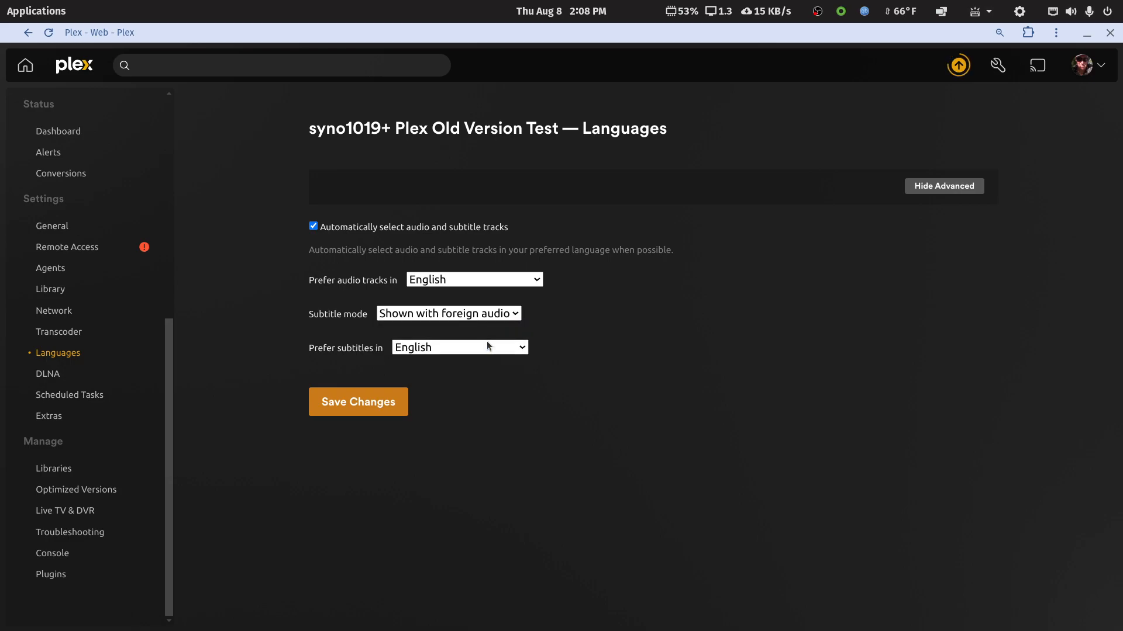
pyautogui.click(380, 402)
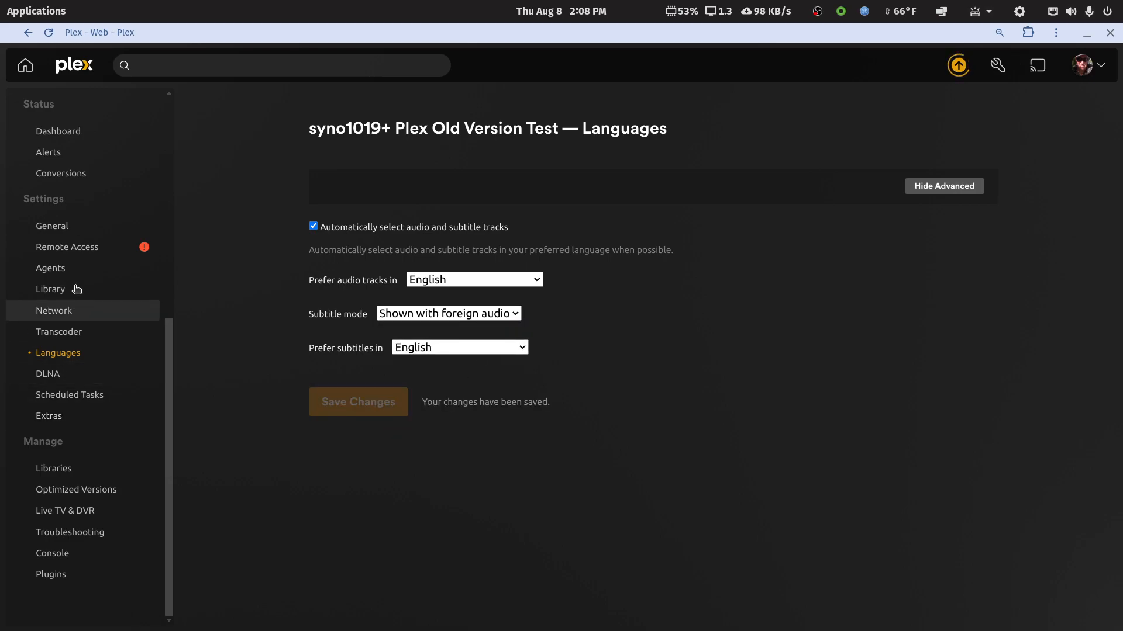
# - Review the server's general settings, including its version and update channel, and its list of libraries
pyautogui.click(58, 226)
pyautogui.scroll(-3, 573, 472)
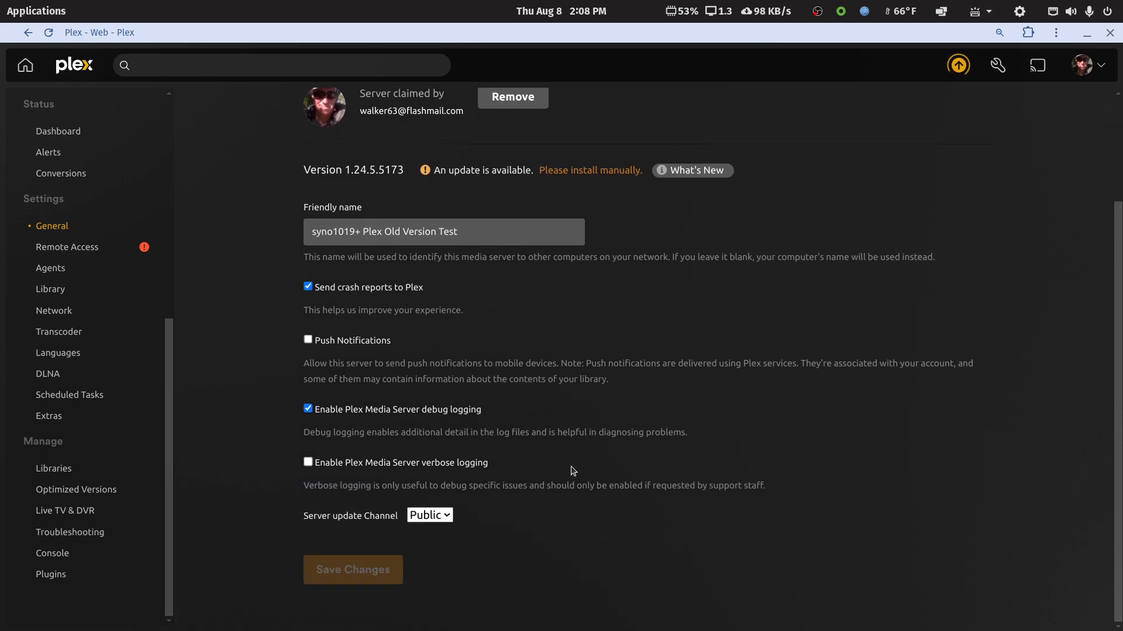
pyautogui.scroll(3, 503, 456)
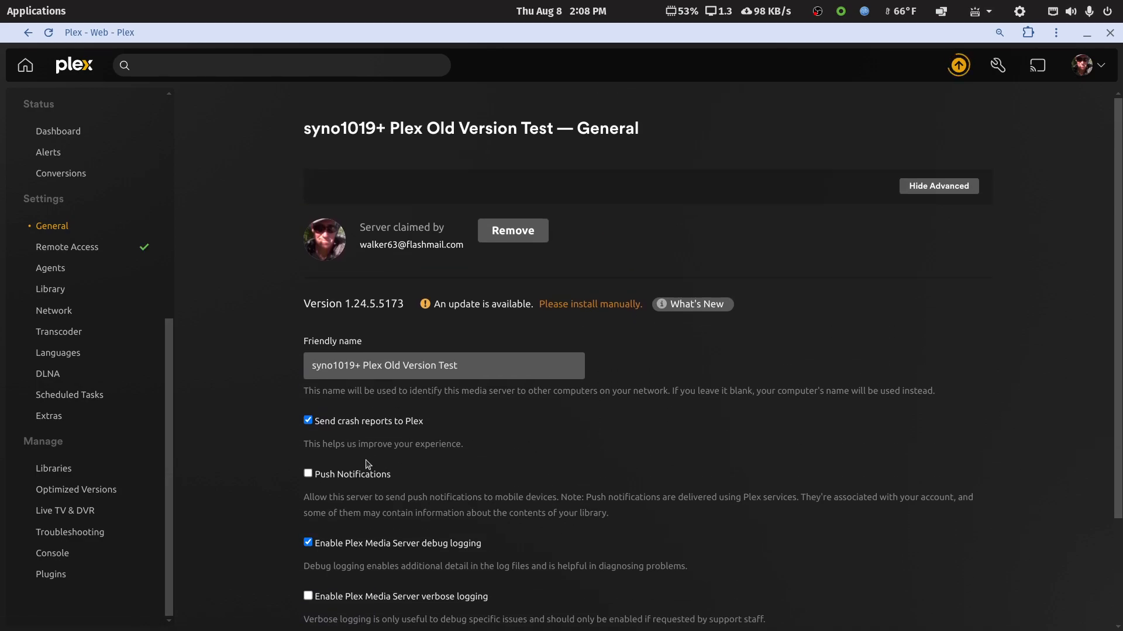
pyautogui.scroll(-3, 366, 465)
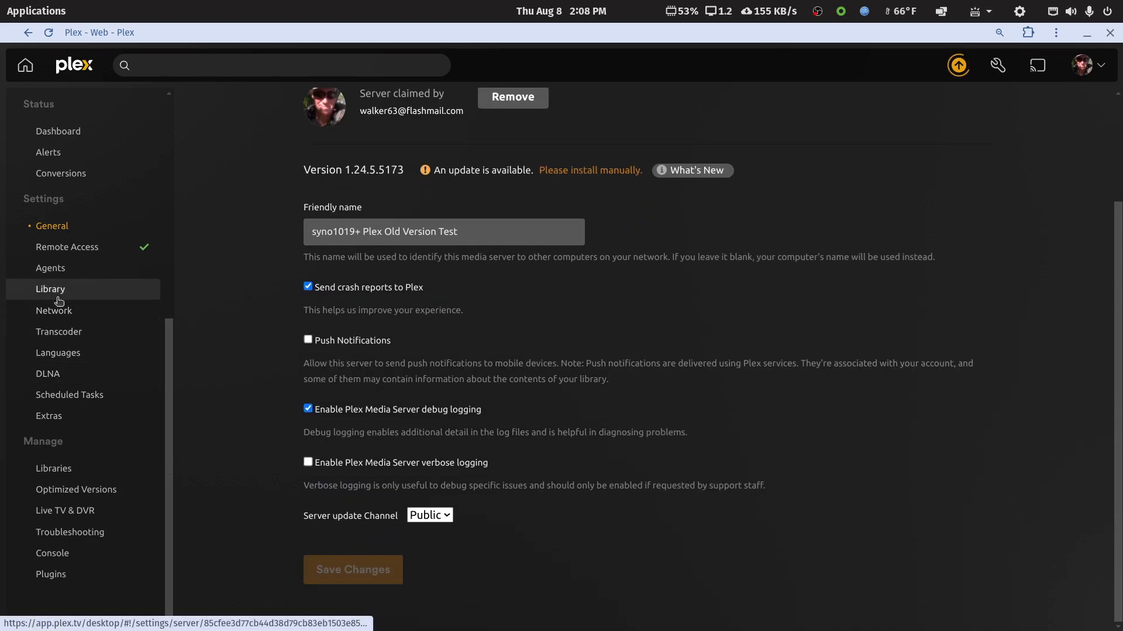
pyautogui.scroll(3, 48, 231)
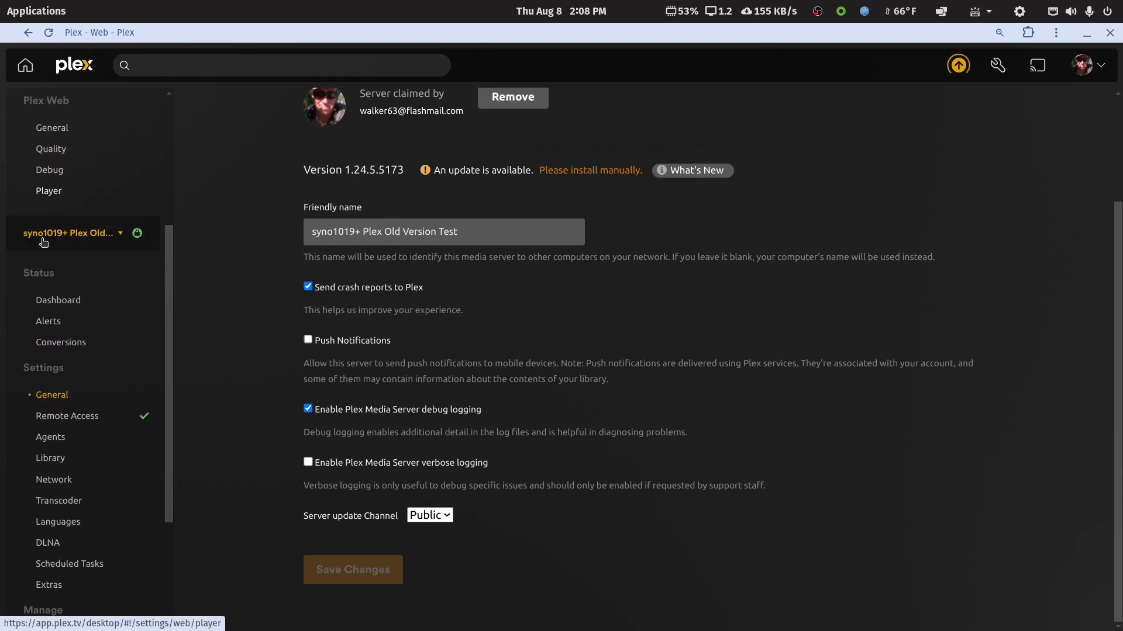
pyautogui.scroll(-3, 51, 418)
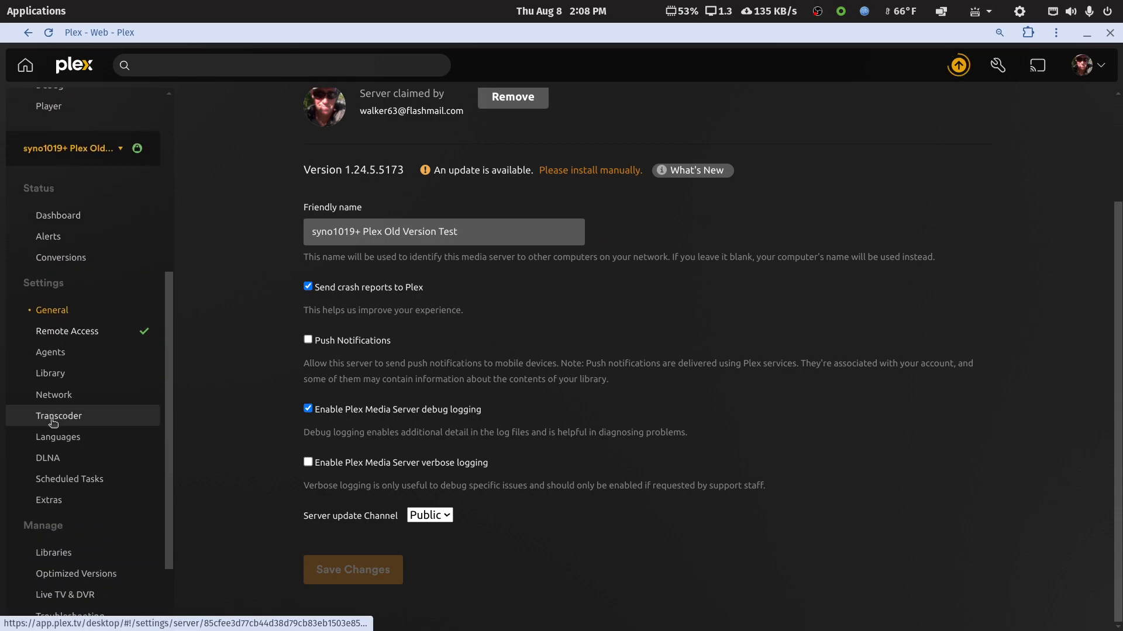
pyautogui.click(63, 554)
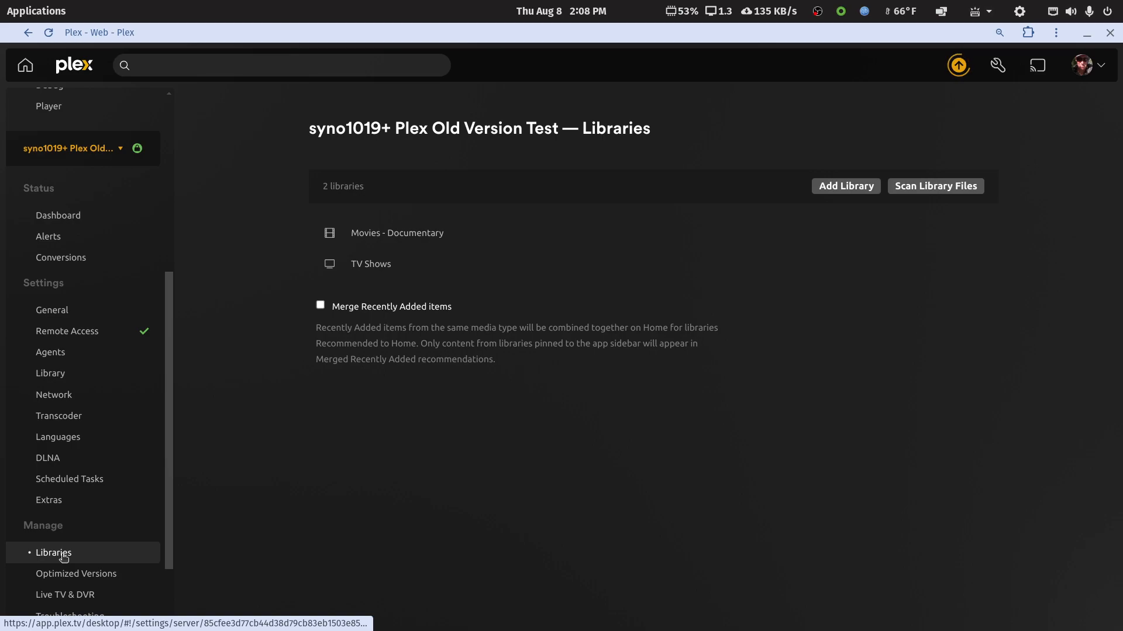
# - Enable hardware acceleration when available in the server's transcoder settings and save the changes
pyautogui.scroll(-3, 64, 549)
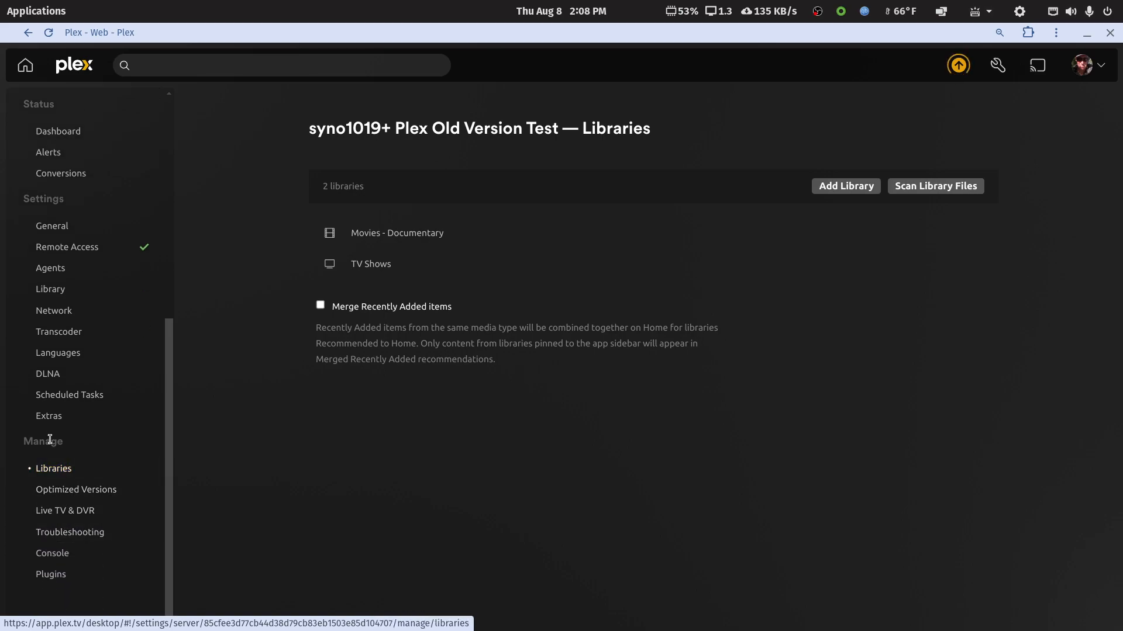
pyautogui.click(59, 331)
pyautogui.scroll(-3, 434, 457)
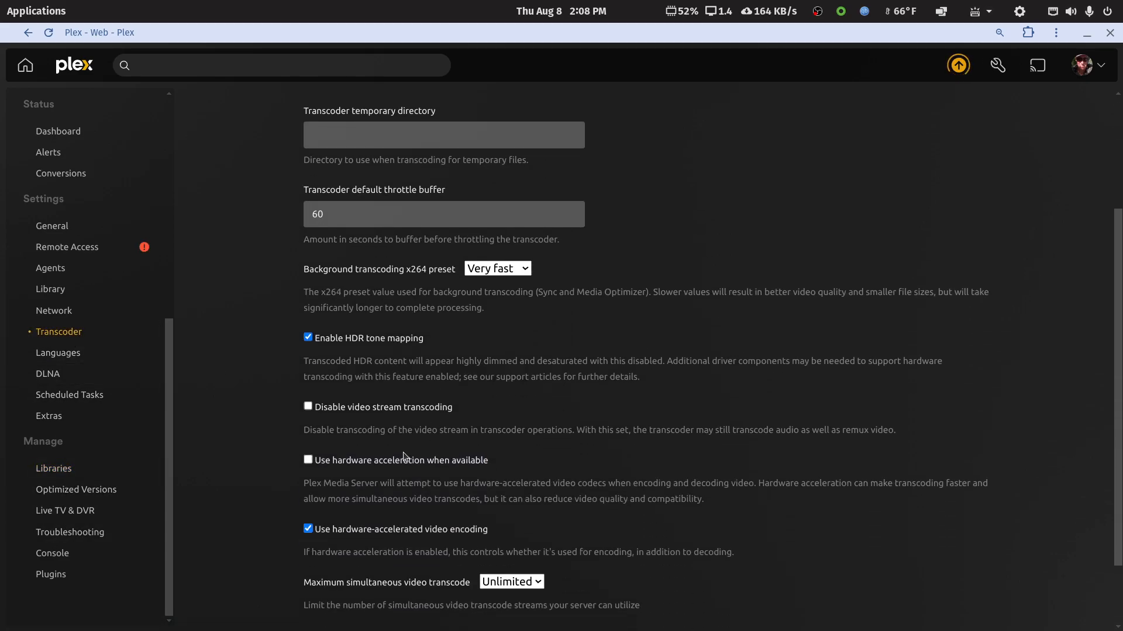
pyautogui.click(308, 460)
pyautogui.scroll(-2, 398, 461)
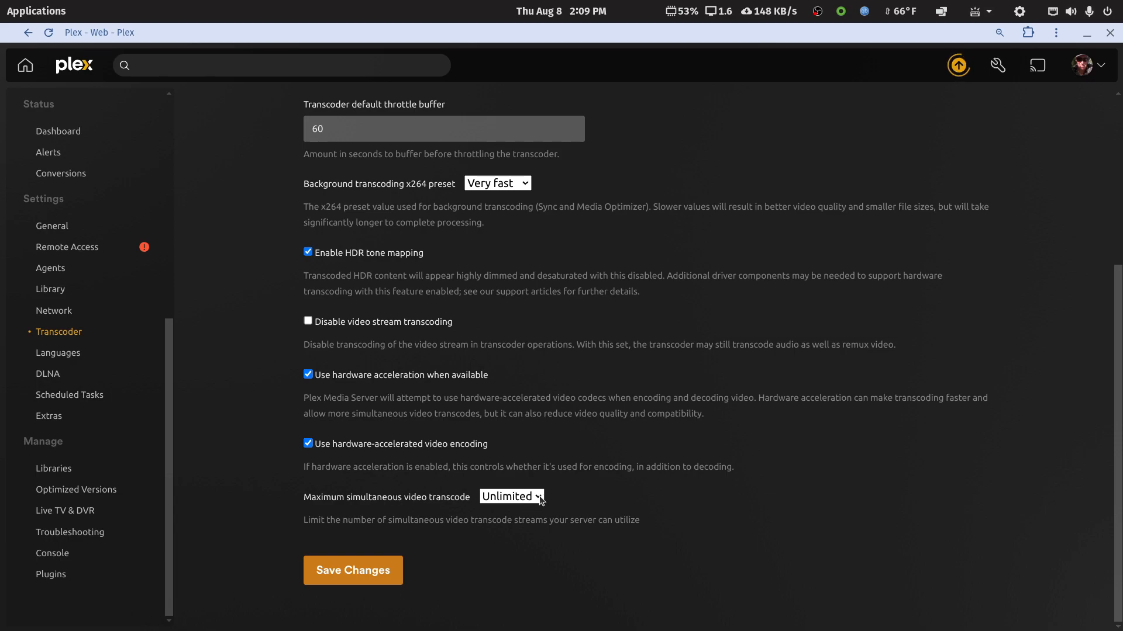
pyautogui.click(357, 565)
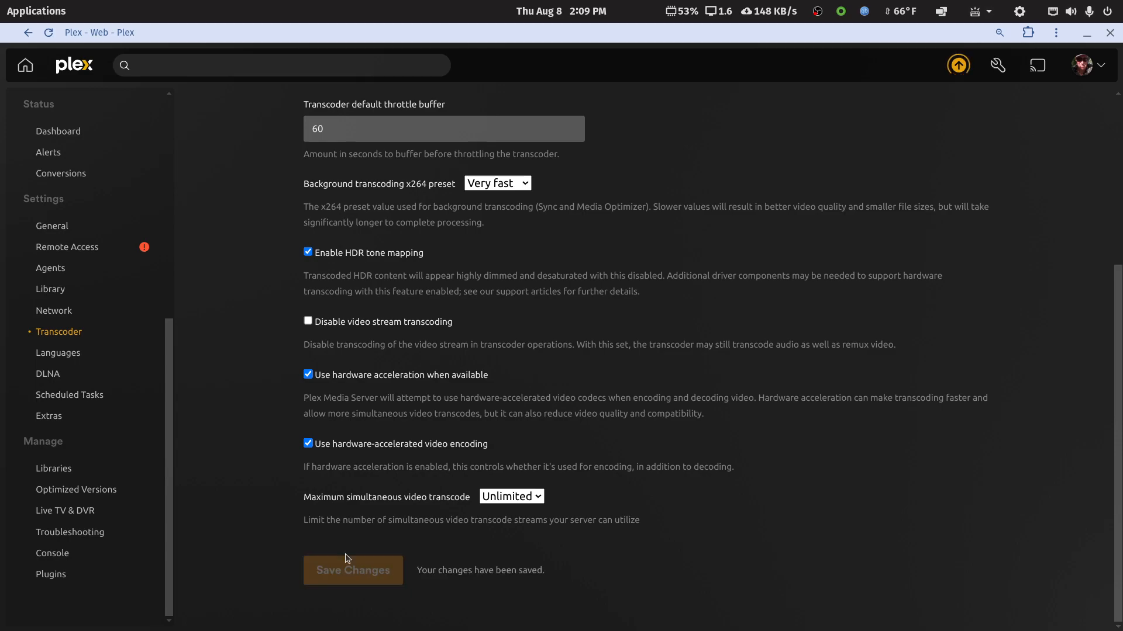
# - Enable automatic scanning, partial scans on detected changes and automatic music library updates in the server's library settings, and save
pyautogui.click(66, 227)
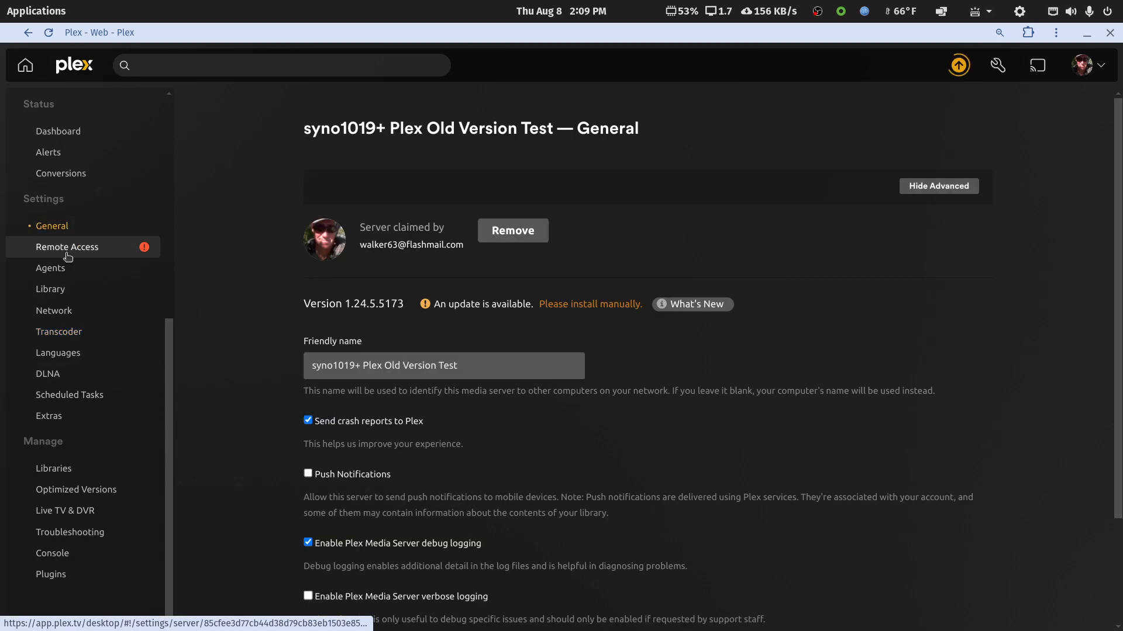
pyautogui.click(56, 291)
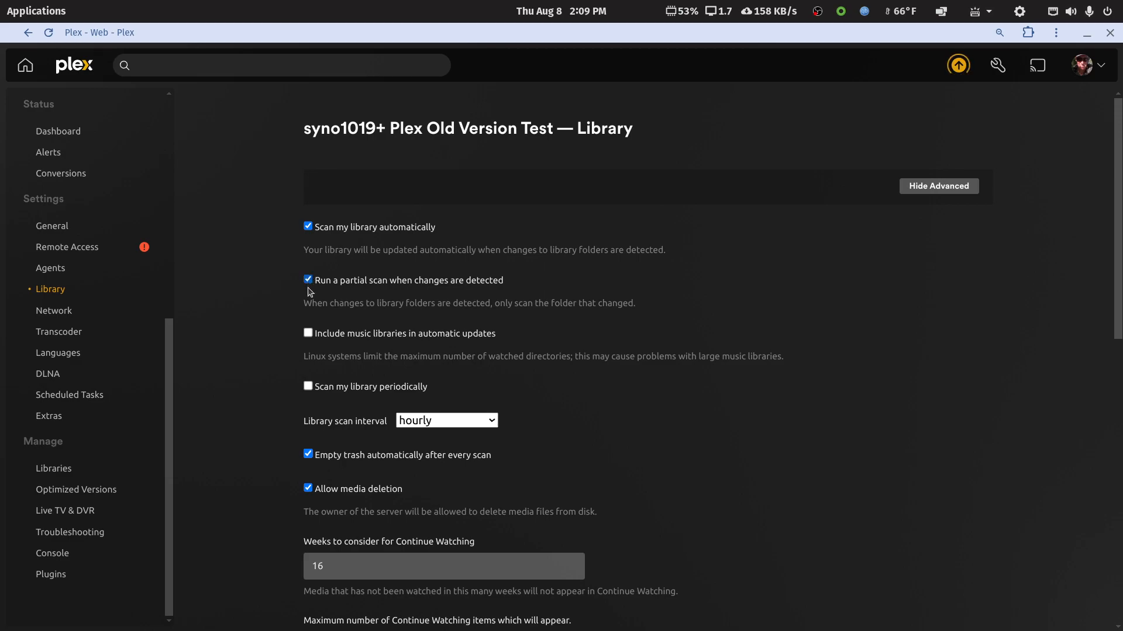
pyautogui.click(307, 333)
pyautogui.scroll(-10, 409, 386)
pyautogui.click(394, 573)
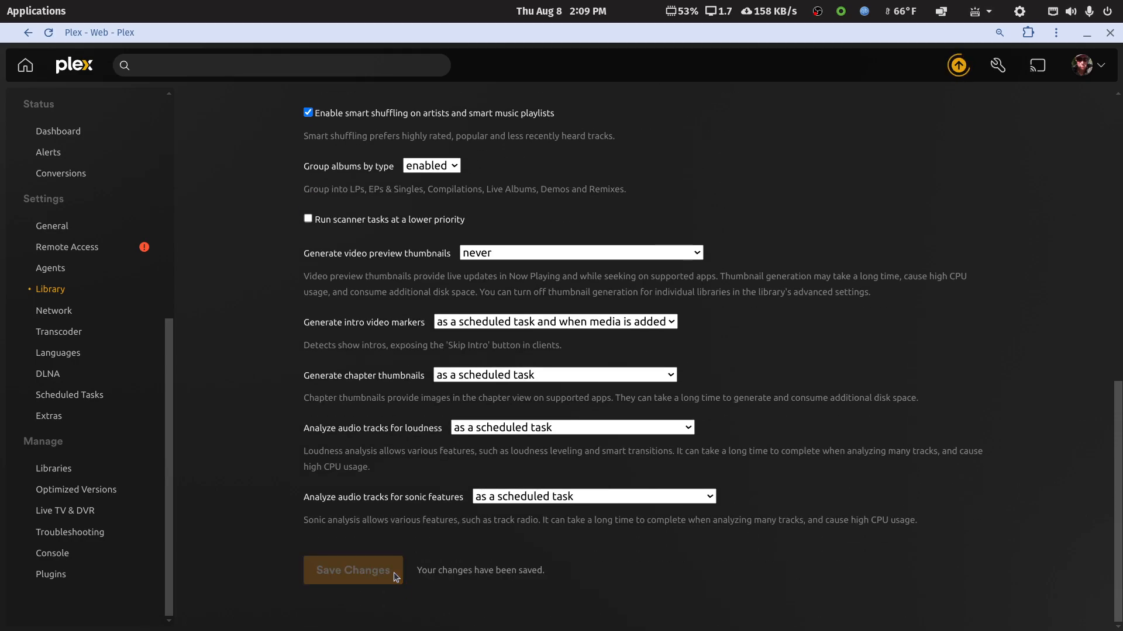
# - Open the general settings of Plex Web and reload the app window
pyautogui.scroll(10, 164, 451)
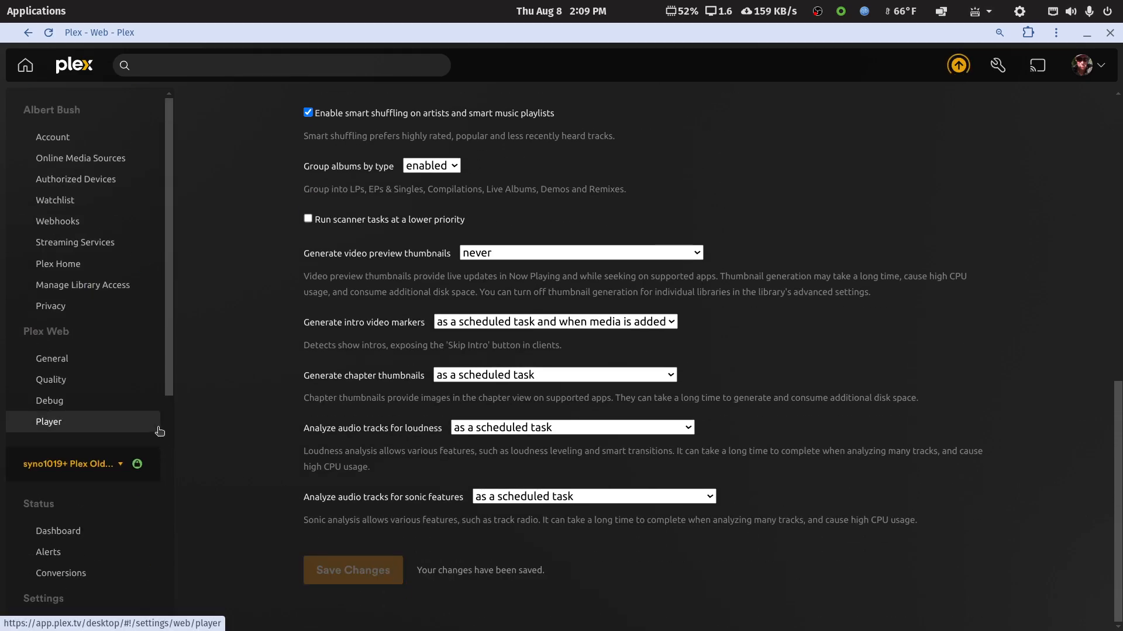
pyautogui.click(56, 360)
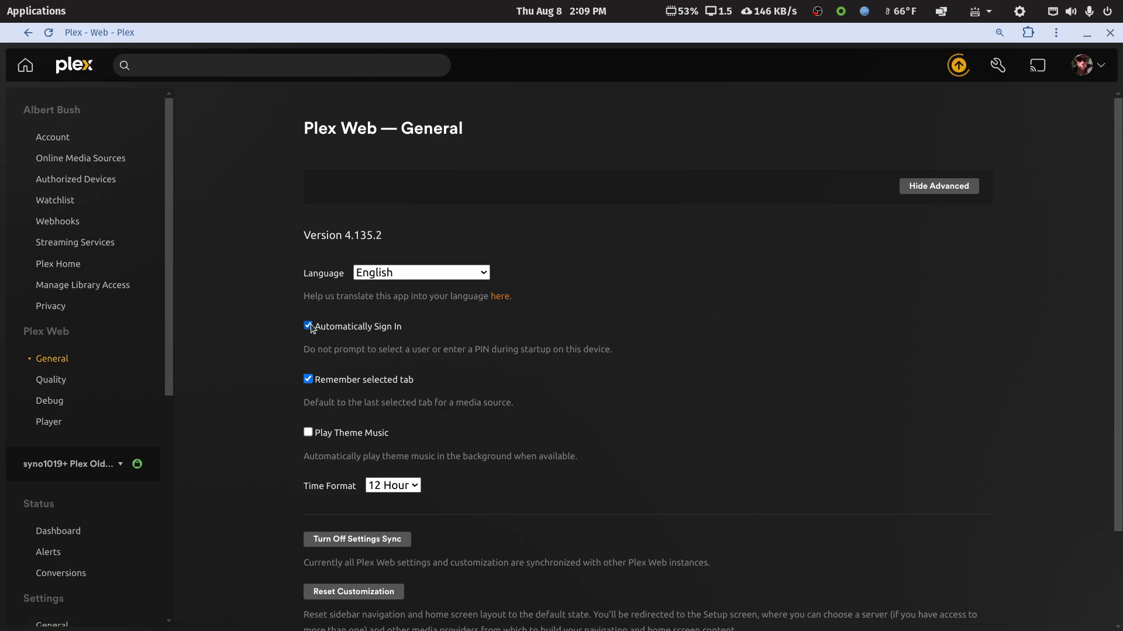
pyautogui.click(50, 35)
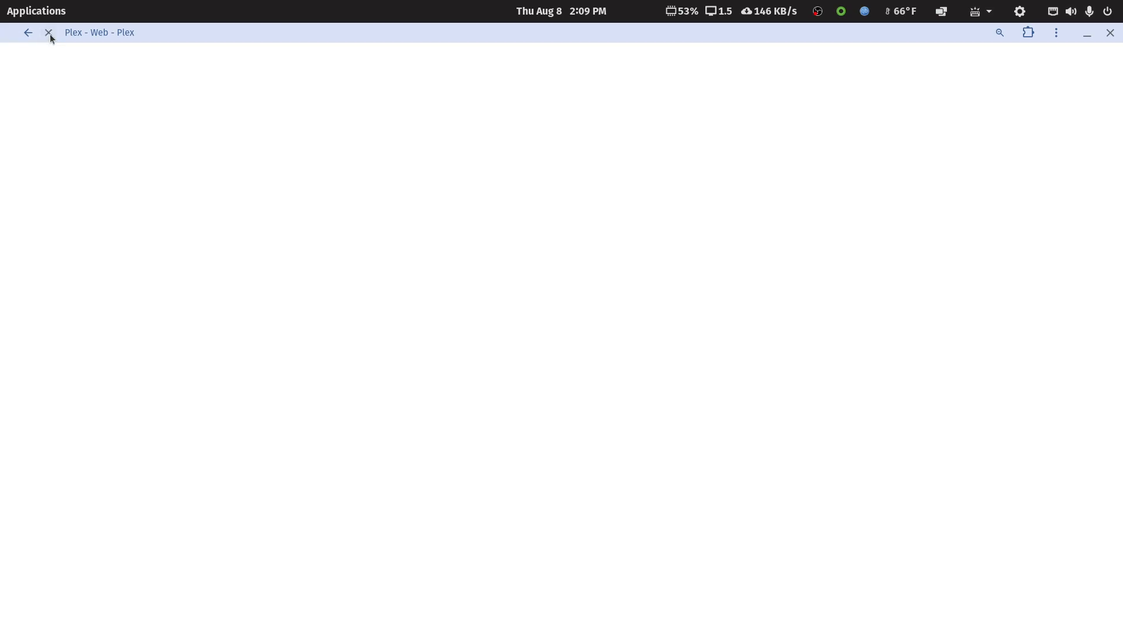
# - Open the server's TV Shows library and show its full library view
pyautogui.scroll(-5, 87, 445)
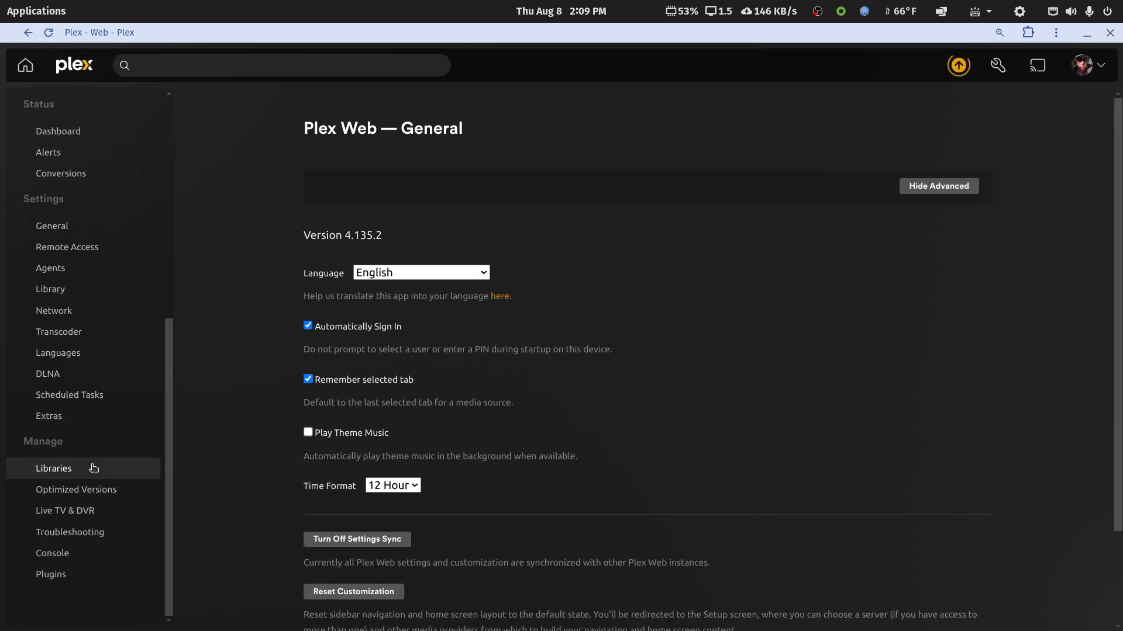
pyautogui.click(67, 469)
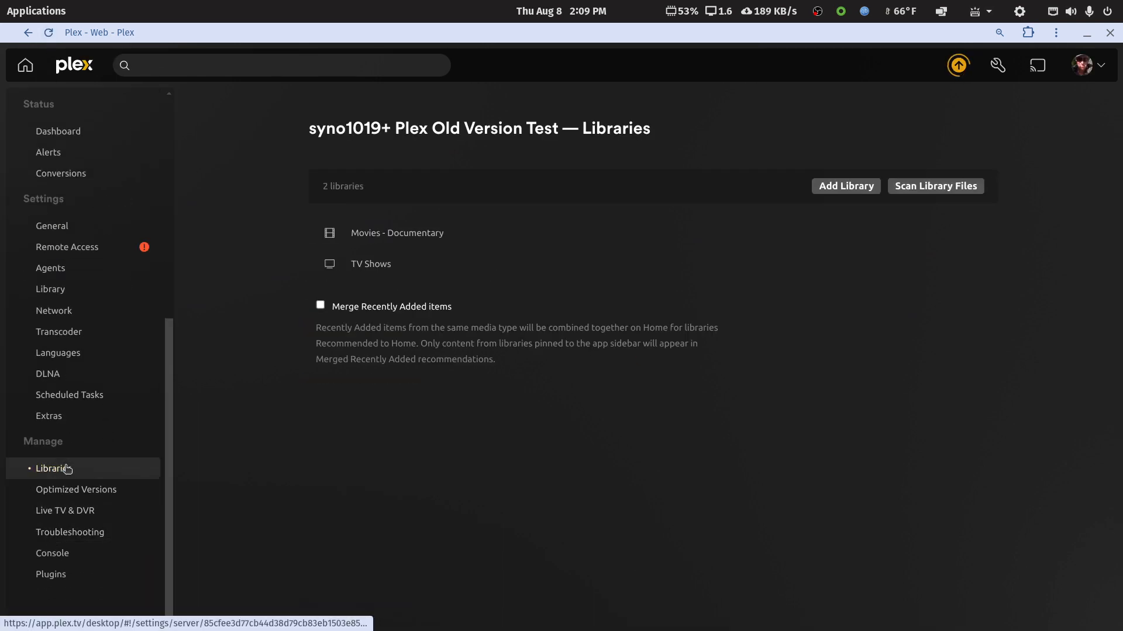
pyautogui.click(373, 265)
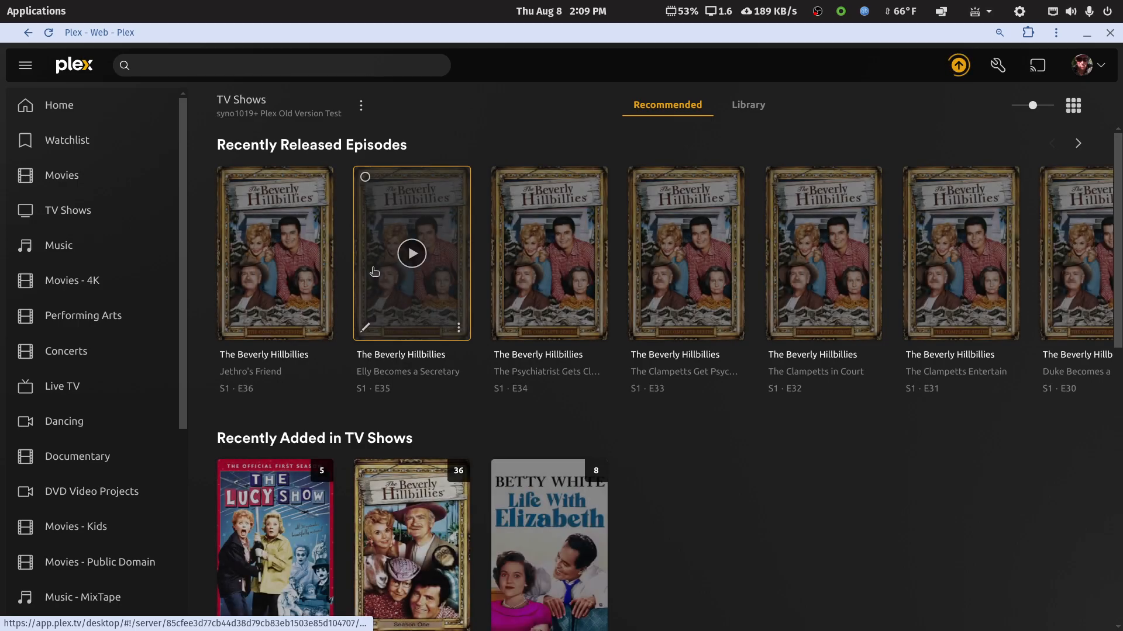
pyautogui.click(747, 105)
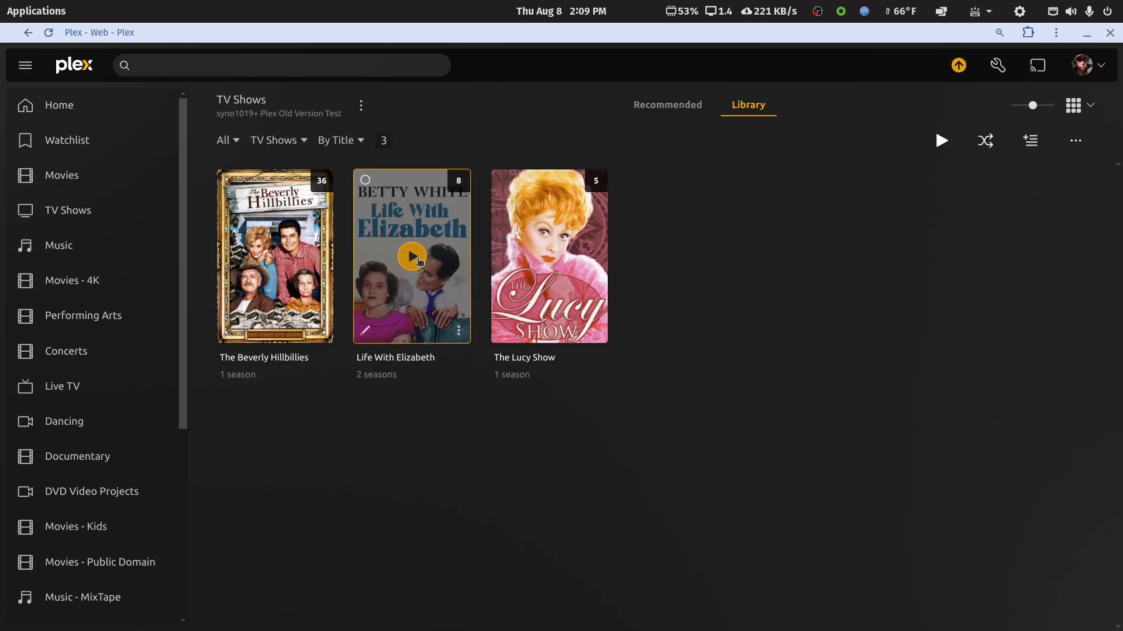
# - Play Life With Elizabeth to test playback, stop it and return to the server's list of libraries
pyautogui.click(412, 257)
pyautogui.click(625, 603)
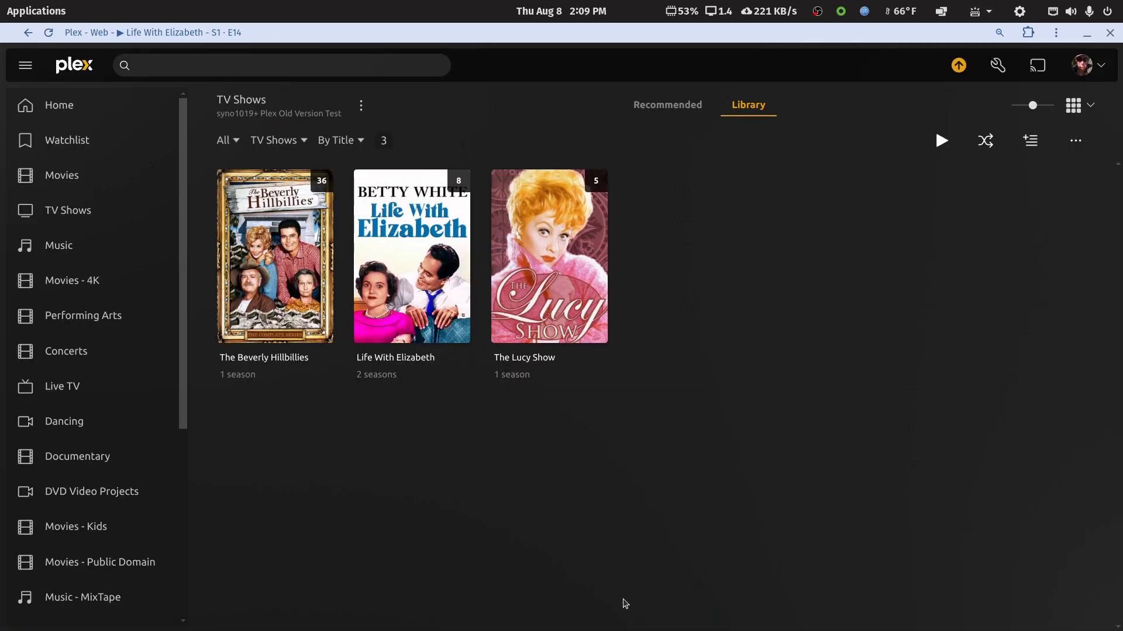
pyautogui.click(28, 34)
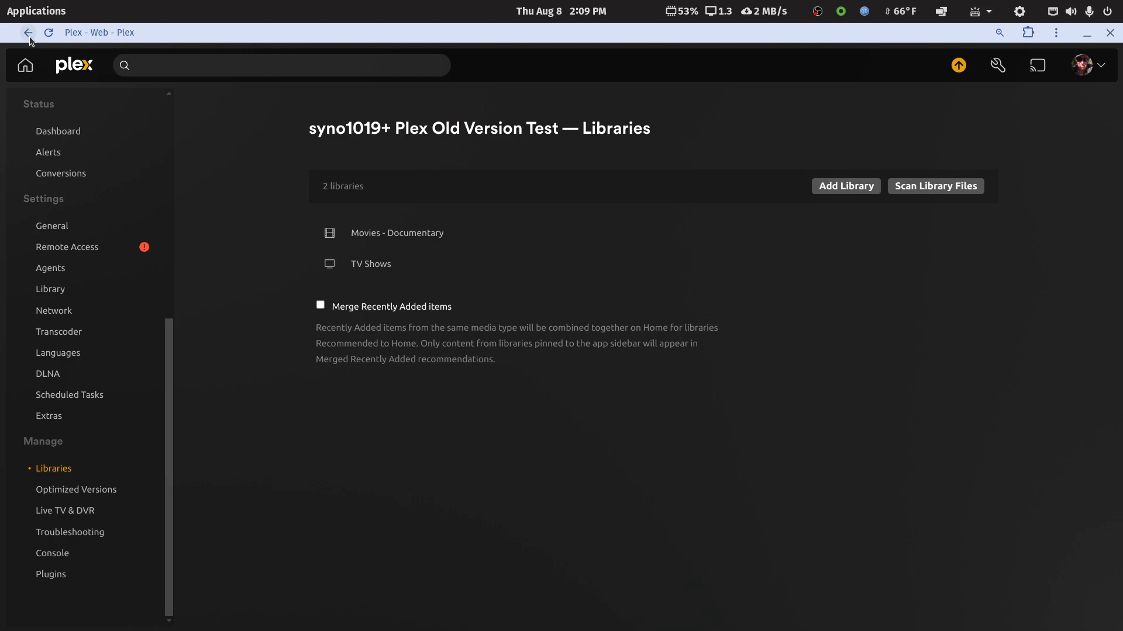
# - Restore the Plex window to its smaller size, switch to Portainer and open the details of the plex124 container
pyautogui.doubleClick(718, 39)
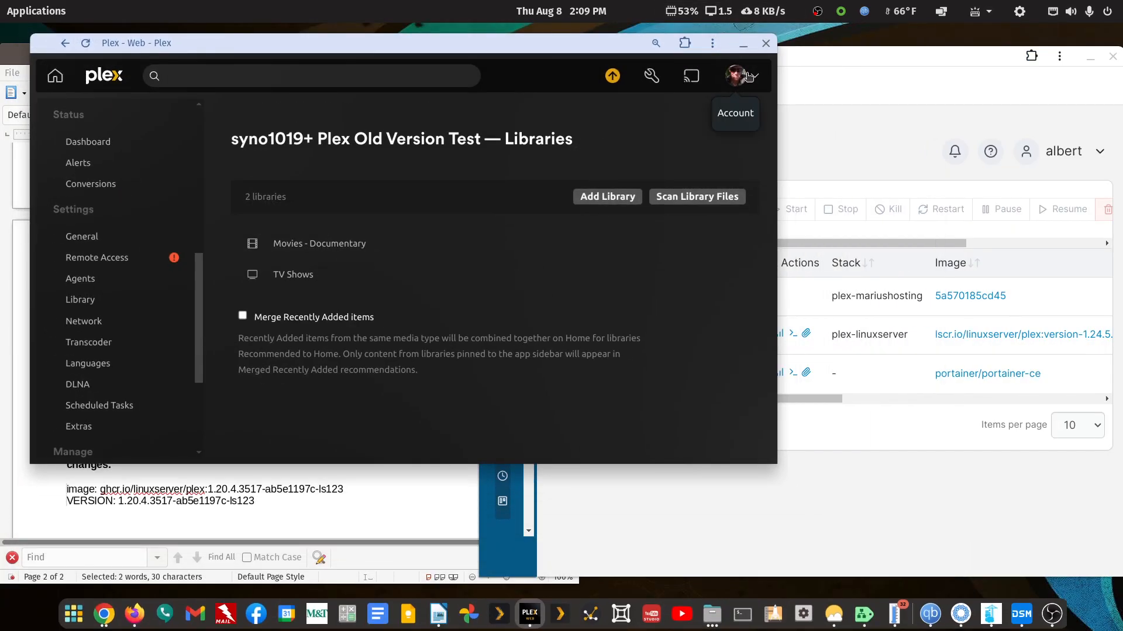
pyautogui.click(841, 54)
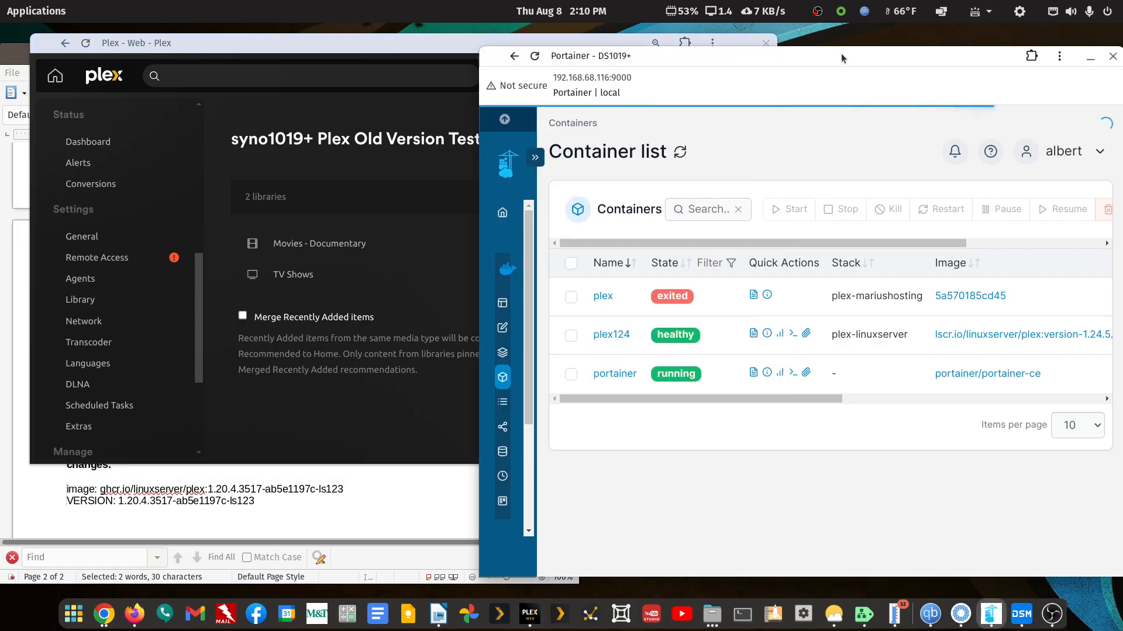
pyautogui.click(610, 335)
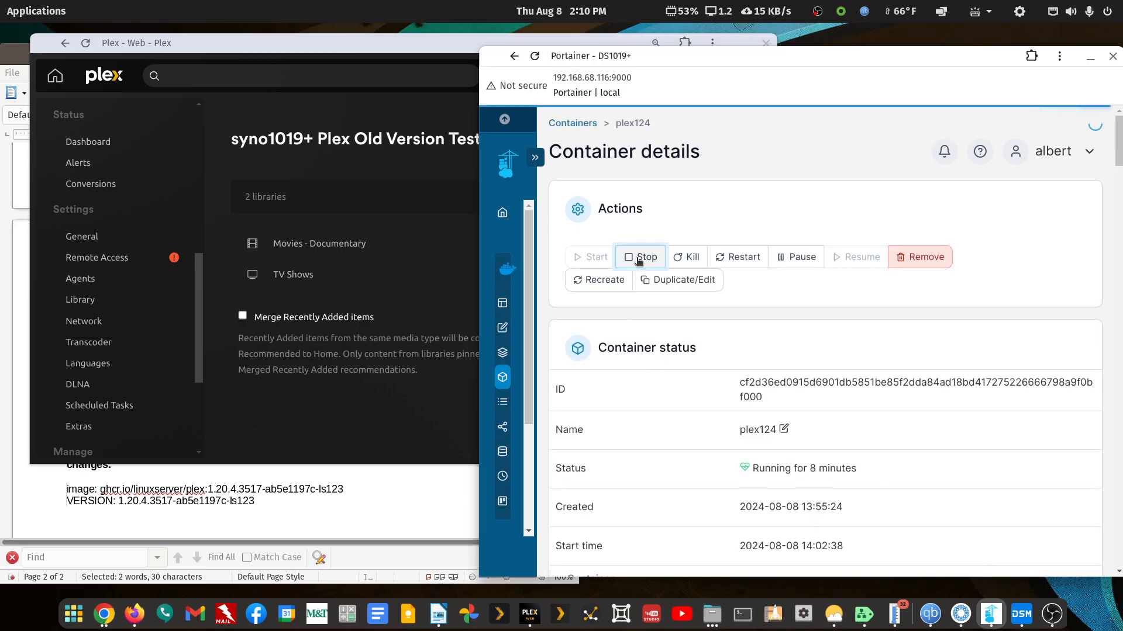
# - Switch to the Plex window, reload it to check the server connection, and return to Portainer
pyautogui.click(392, 51)
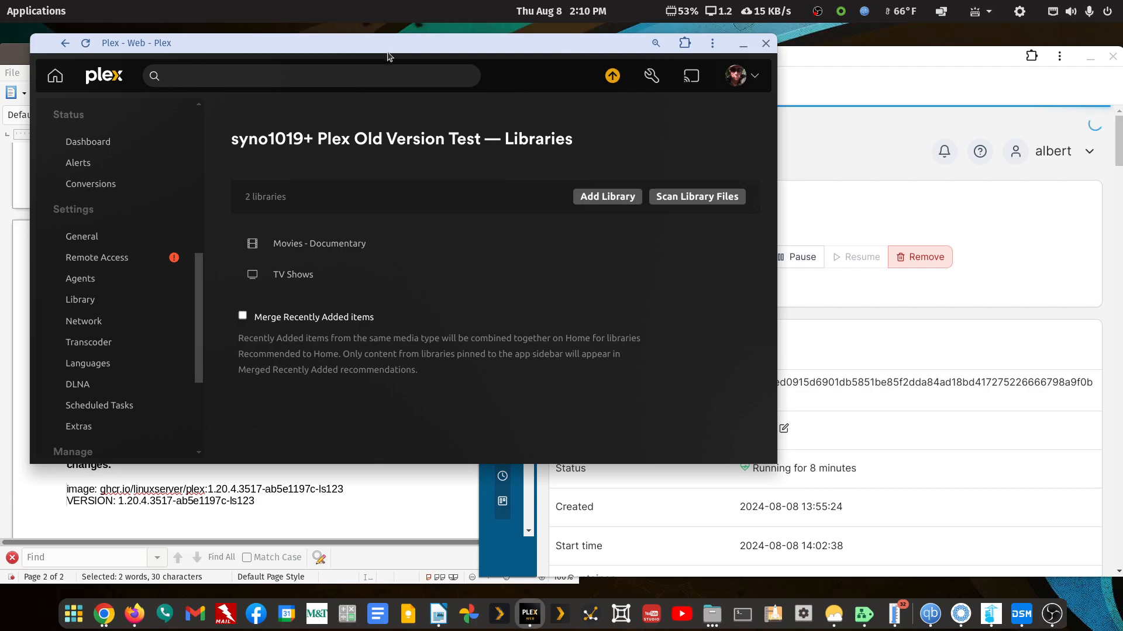
pyautogui.click(85, 43)
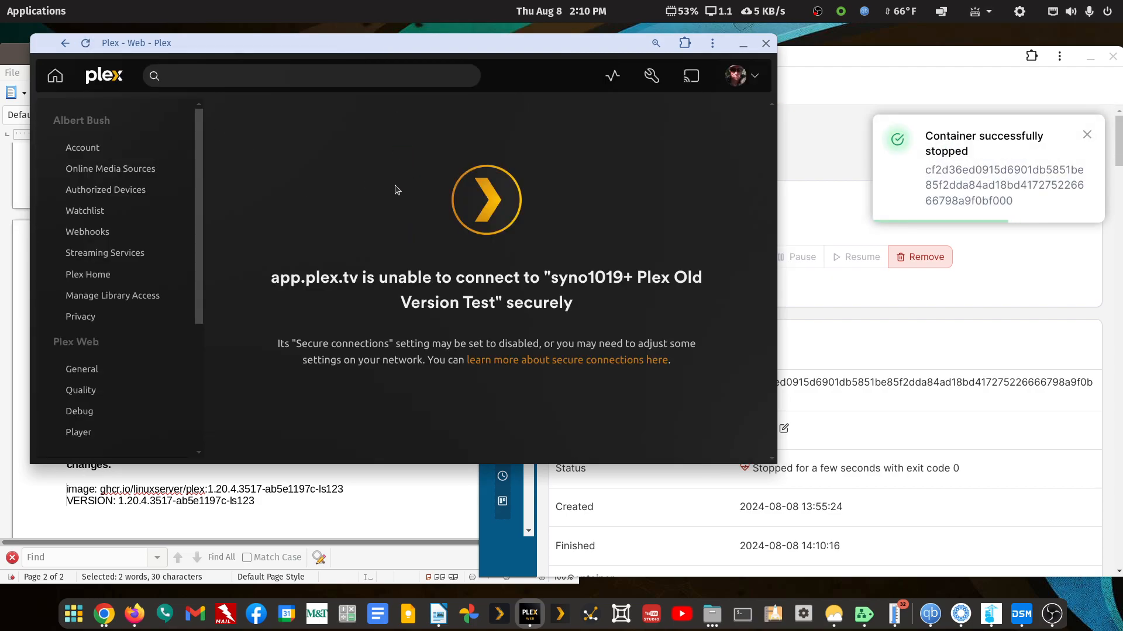
pyautogui.click(908, 57)
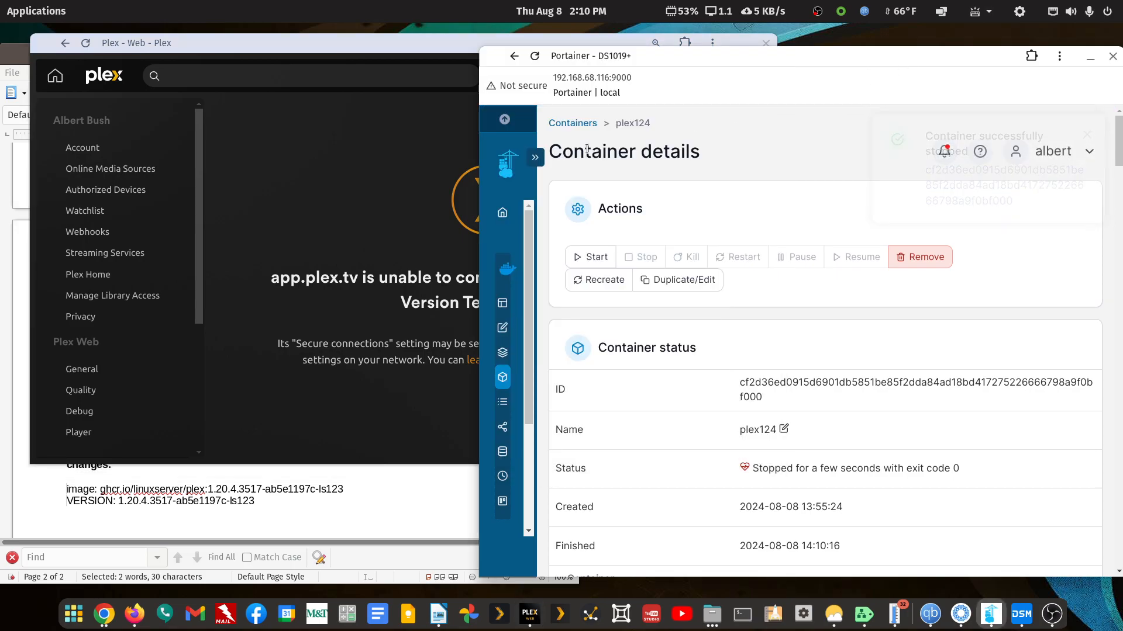
# - Switch to LibreOffice Writer and copy the image line for Plex version 1.20.4.3517 from the notes
pyautogui.click(401, 489)
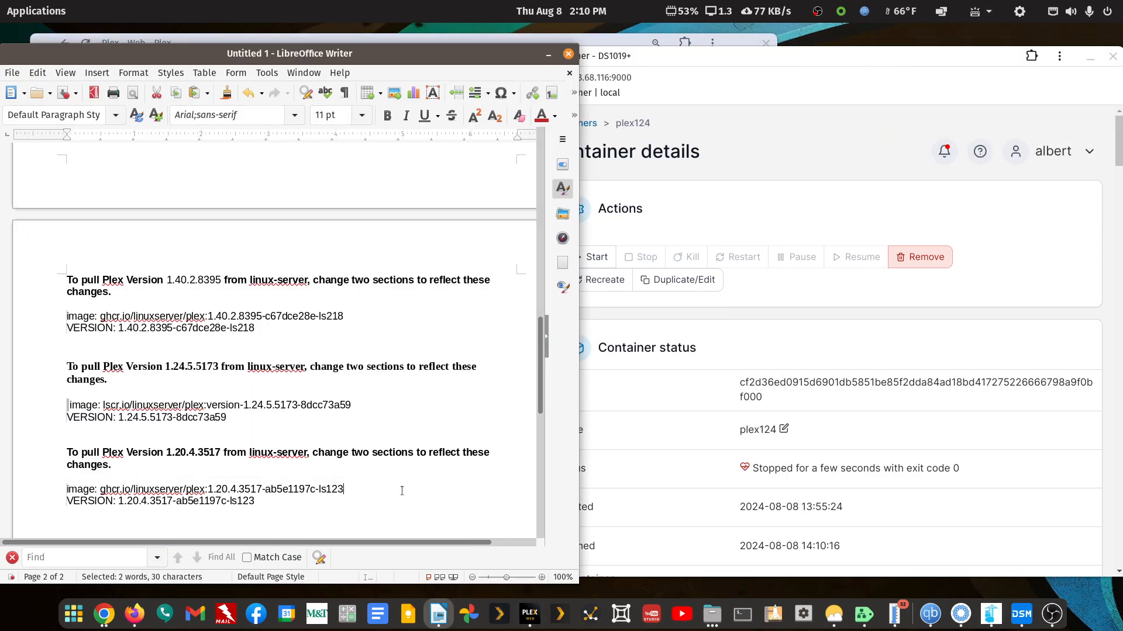
pyautogui.scroll(-1, 401, 466)
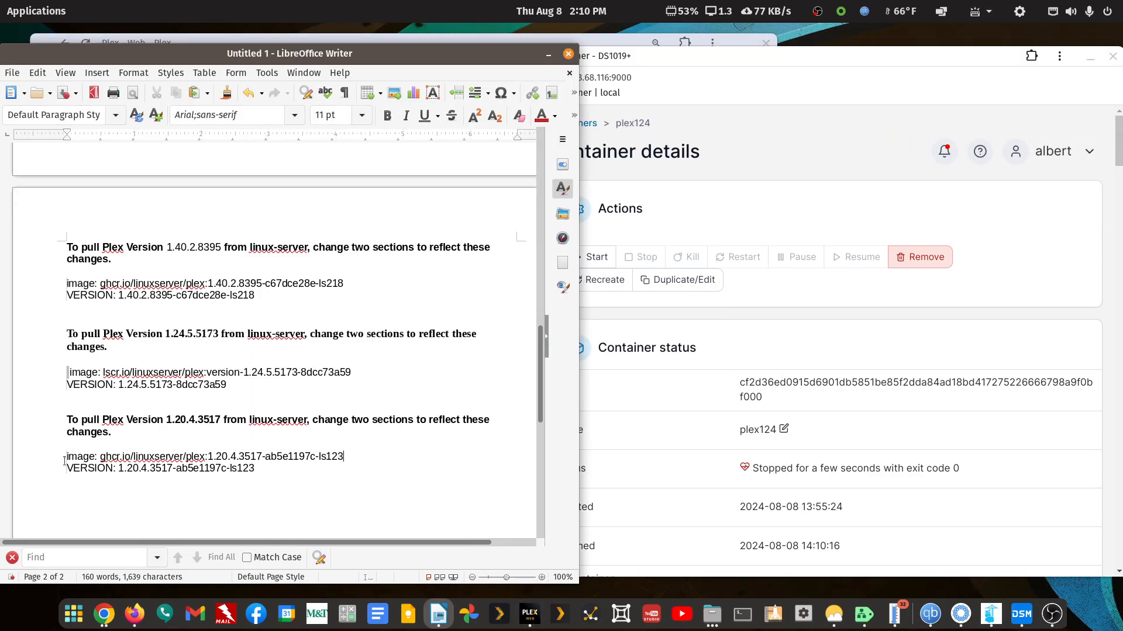
pyautogui.moveTo(67, 457); pyautogui.dragTo(345, 460)
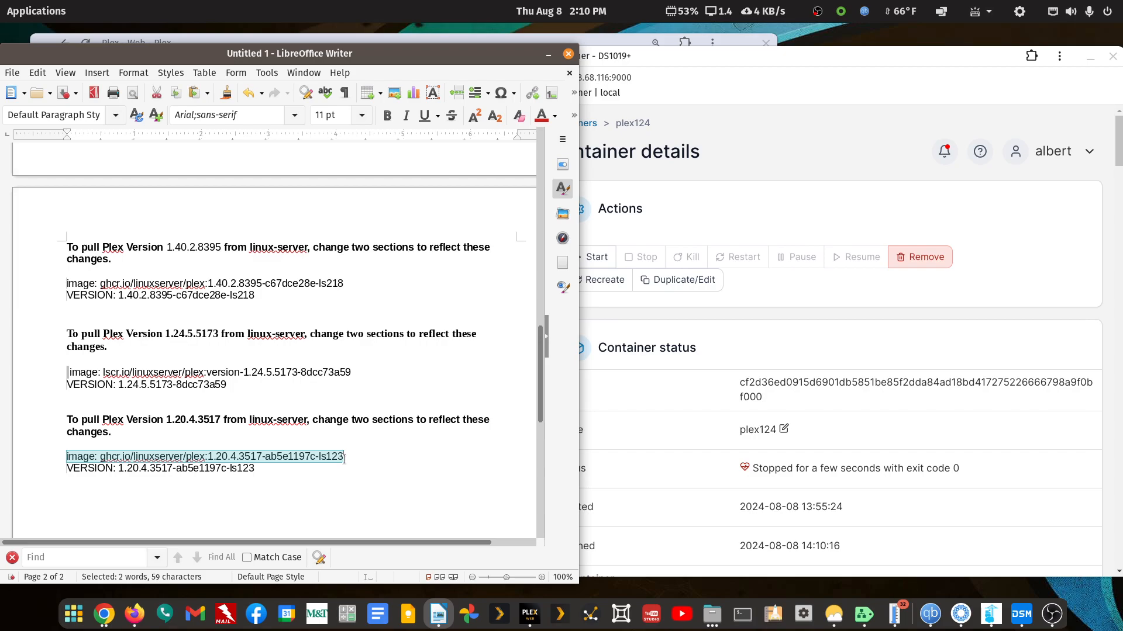
# - In Portainer, open the plex-linuxserver stack's compose file and replace its image line with "image: ghcr.io/linuxserver/plex:1.20.4.3517-ab5e1197c-ls123"
pyautogui.click(782, 59)
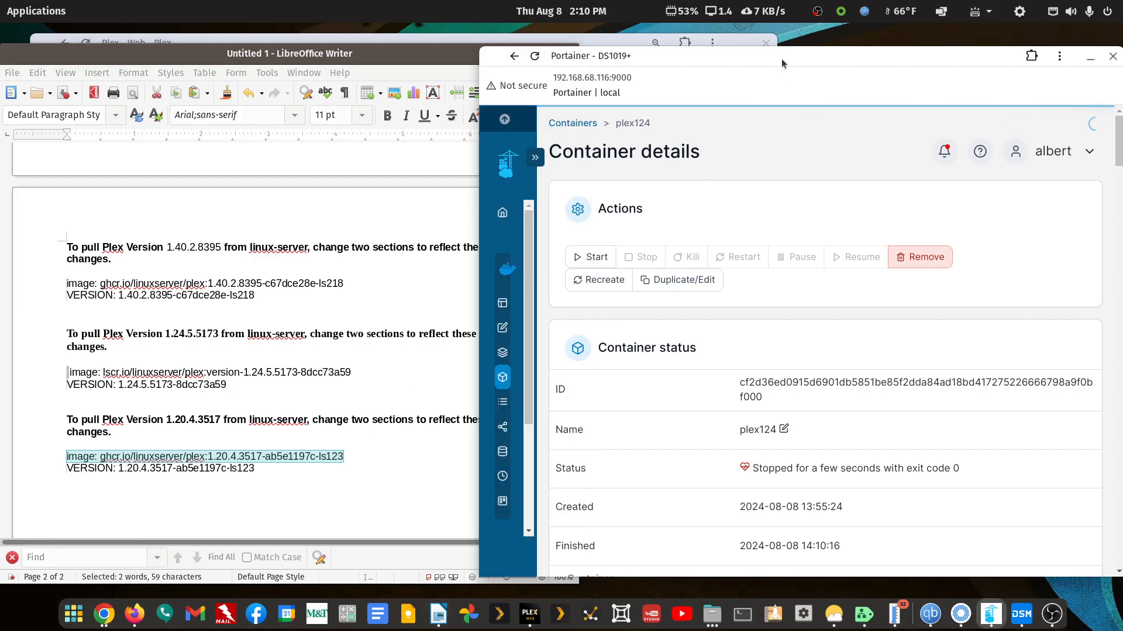
pyautogui.click(502, 352)
pyautogui.click(623, 287)
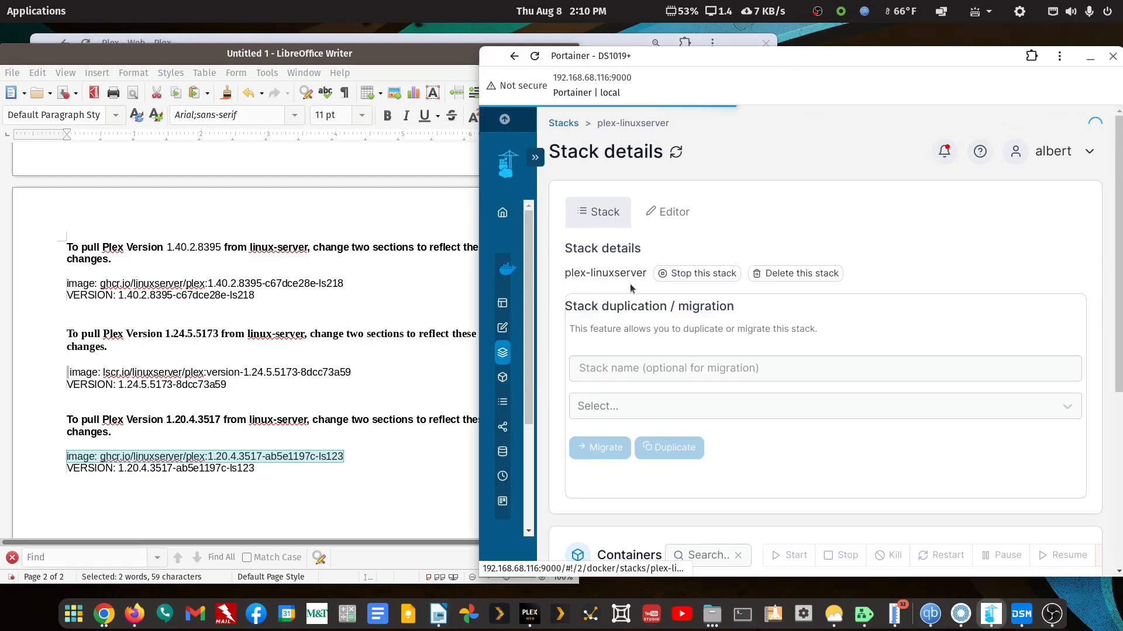
pyautogui.scroll(-5, 669, 383)
pyautogui.scroll(-1, 668, 380)
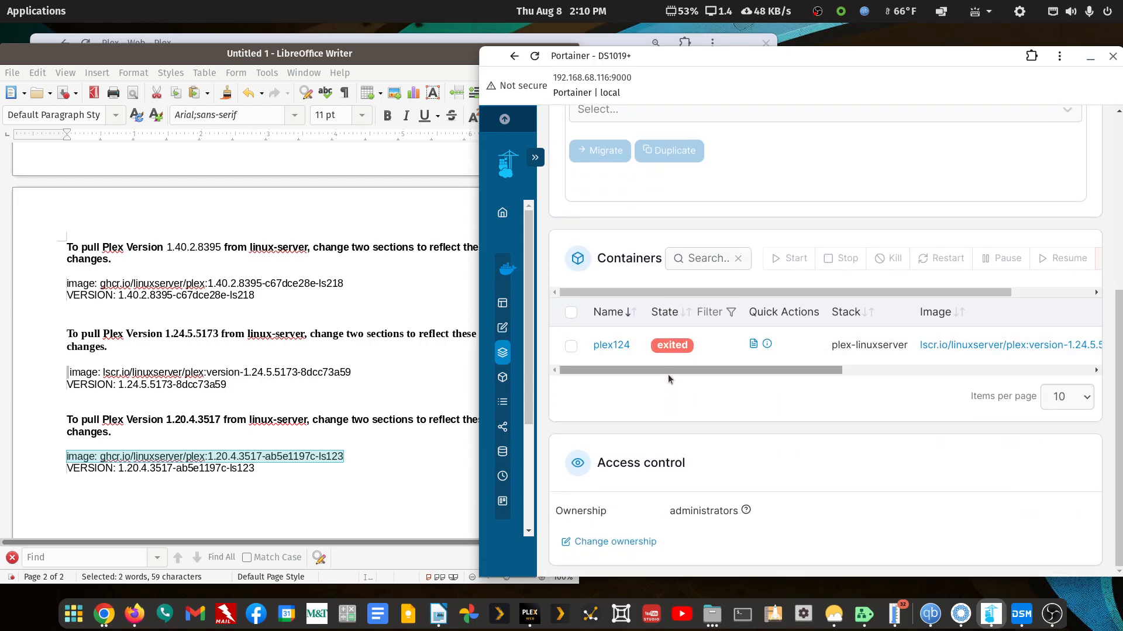
pyautogui.scroll(3, 668, 374)
pyautogui.scroll(3, 643, 170)
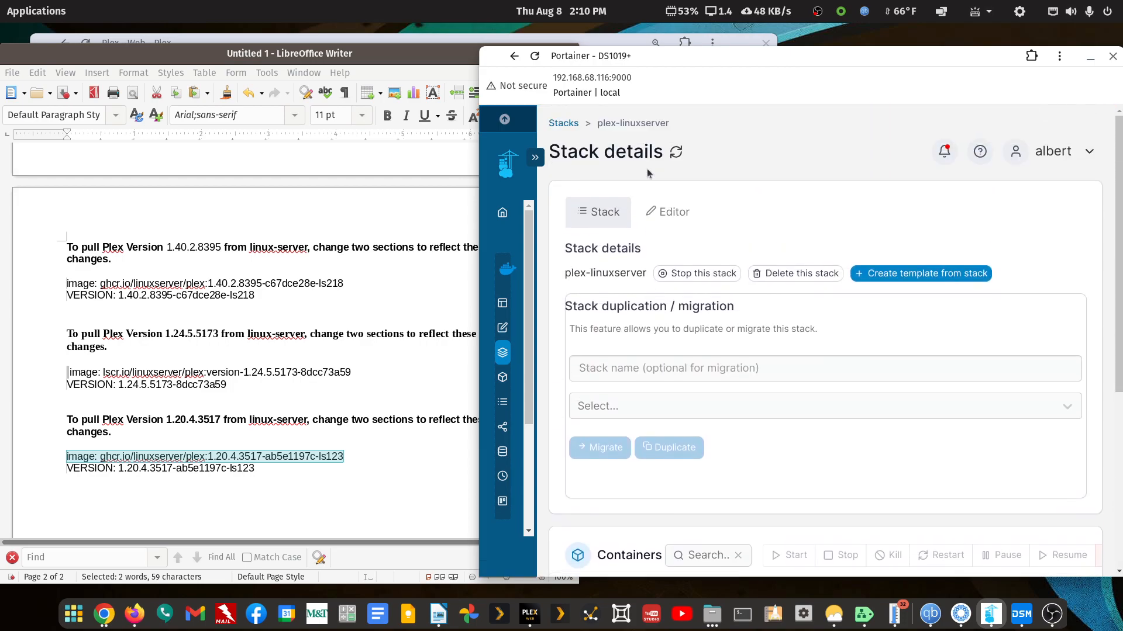
pyautogui.click(659, 220)
pyautogui.moveTo(621, 359); pyautogui.dragTo(1022, 352)
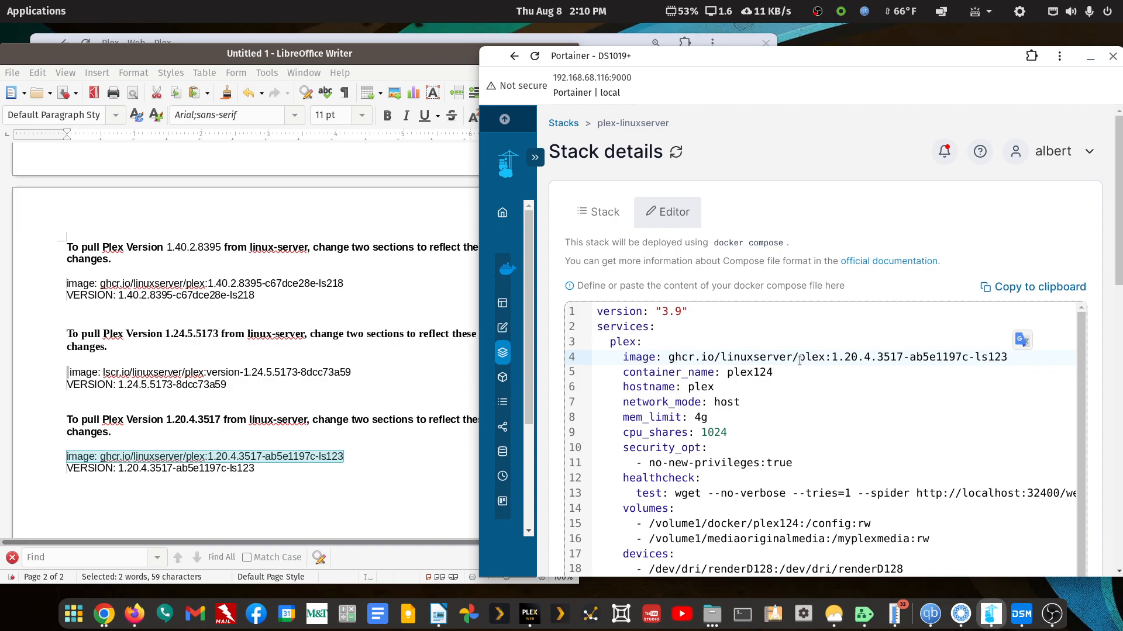
# - Copy the tag from the image line and set the VERSION environment value to 1.20.4.3517-ab5e1197c-ls123
pyautogui.click(833, 358)
pyautogui.moveTo(833, 358); pyautogui.dragTo(1009, 357)
pyautogui.hotkey('ctrl', 'c')
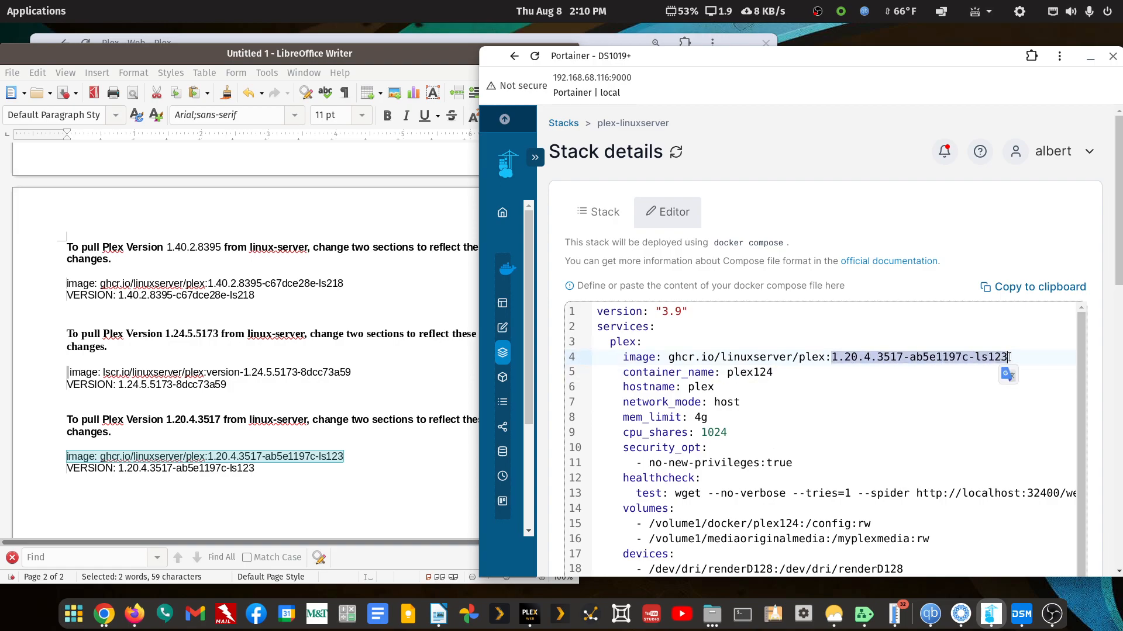
pyautogui.scroll(-10, 1010, 358)
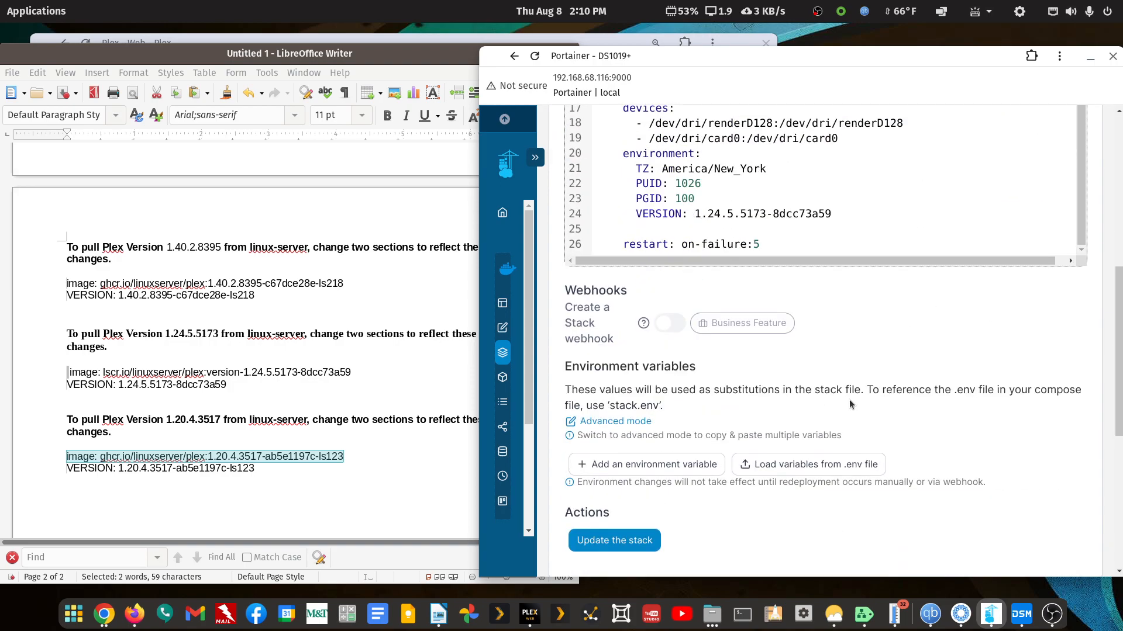
pyautogui.moveTo(695, 214); pyautogui.dragTo(833, 215)
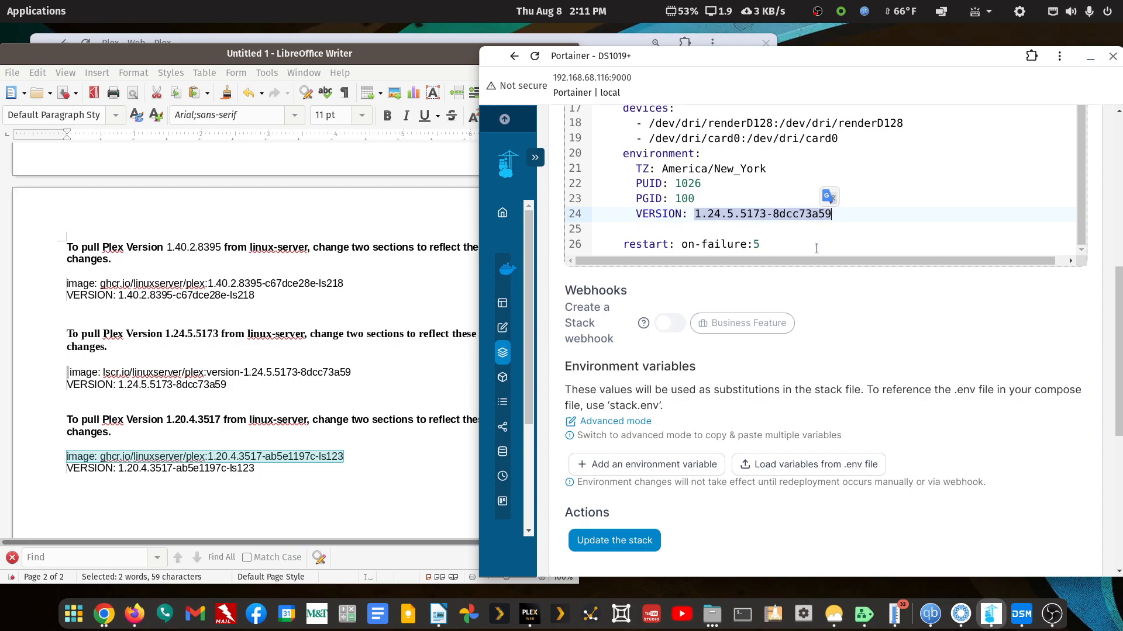
pyautogui.hotkey('ctrl', 'v')
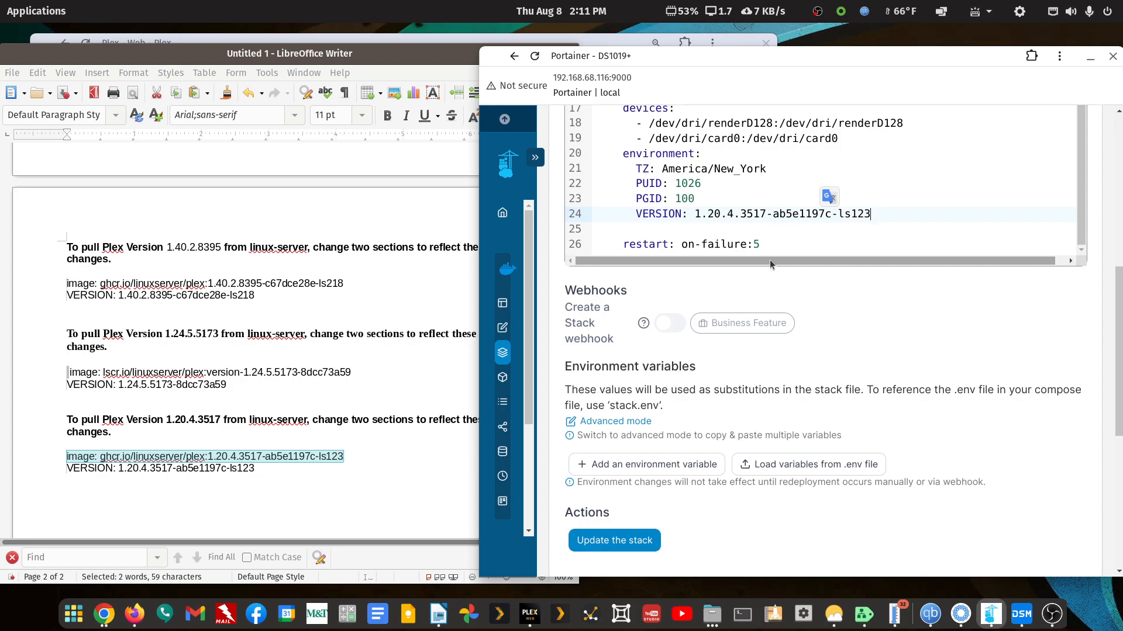
# - Update the plex-linuxserver stack with re-pulling the image and redeploying enabled
pyautogui.scroll(1, 769, 260)
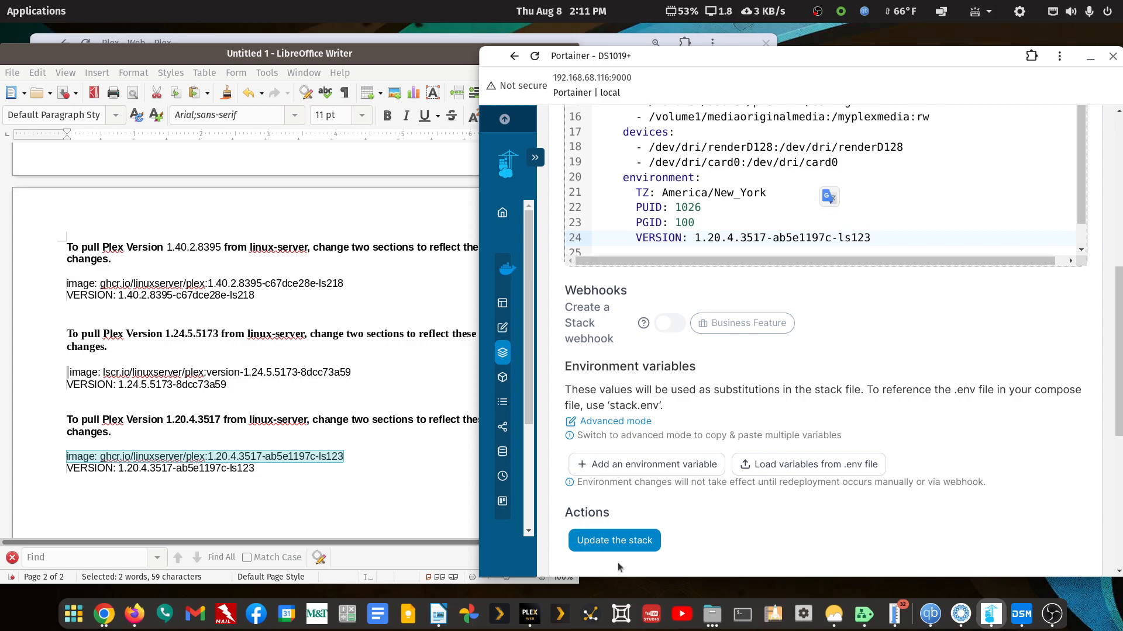
pyautogui.click(620, 541)
pyautogui.click(817, 373)
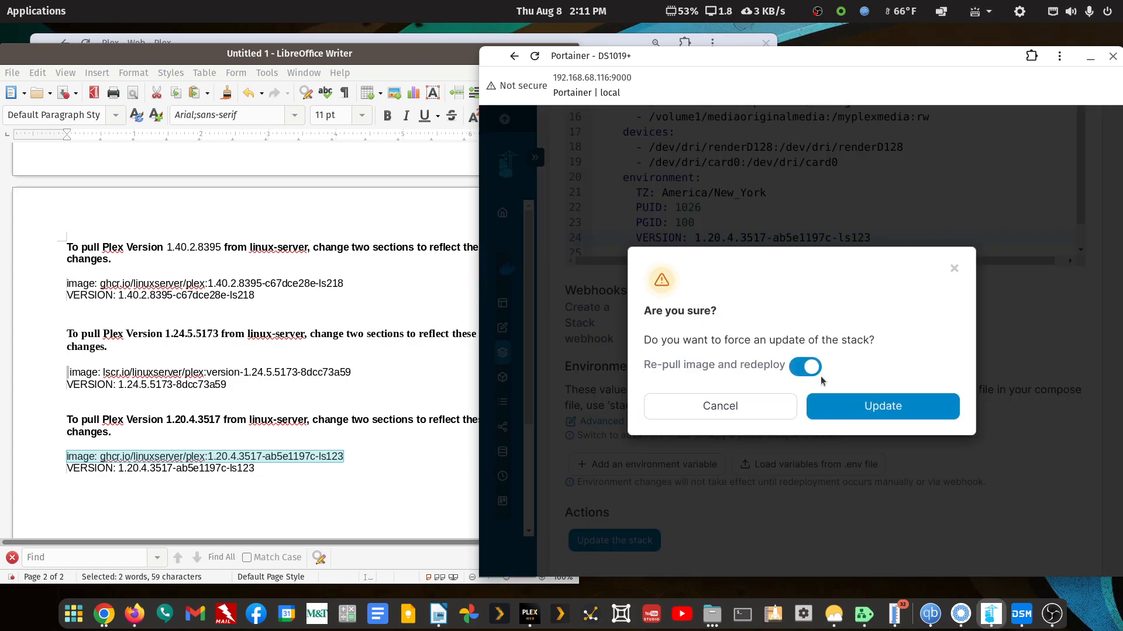
pyautogui.click(882, 406)
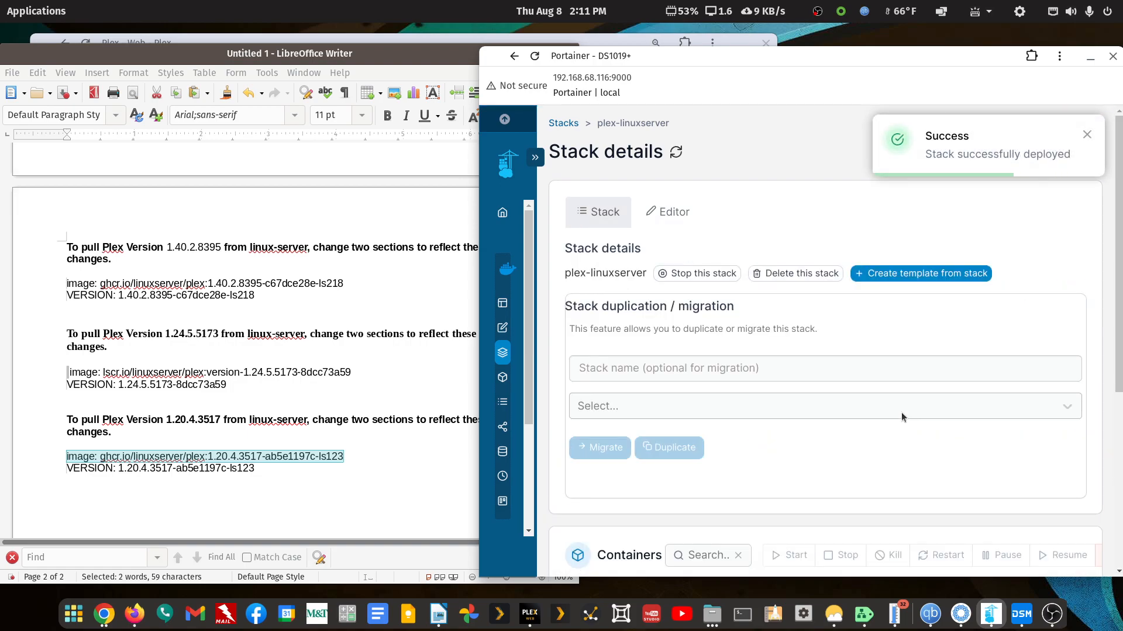
# - Review the image and VERSION lines in the stack's compose file and open the container list
pyautogui.scroll(-5, 902, 415)
pyautogui.scroll(4, 901, 416)
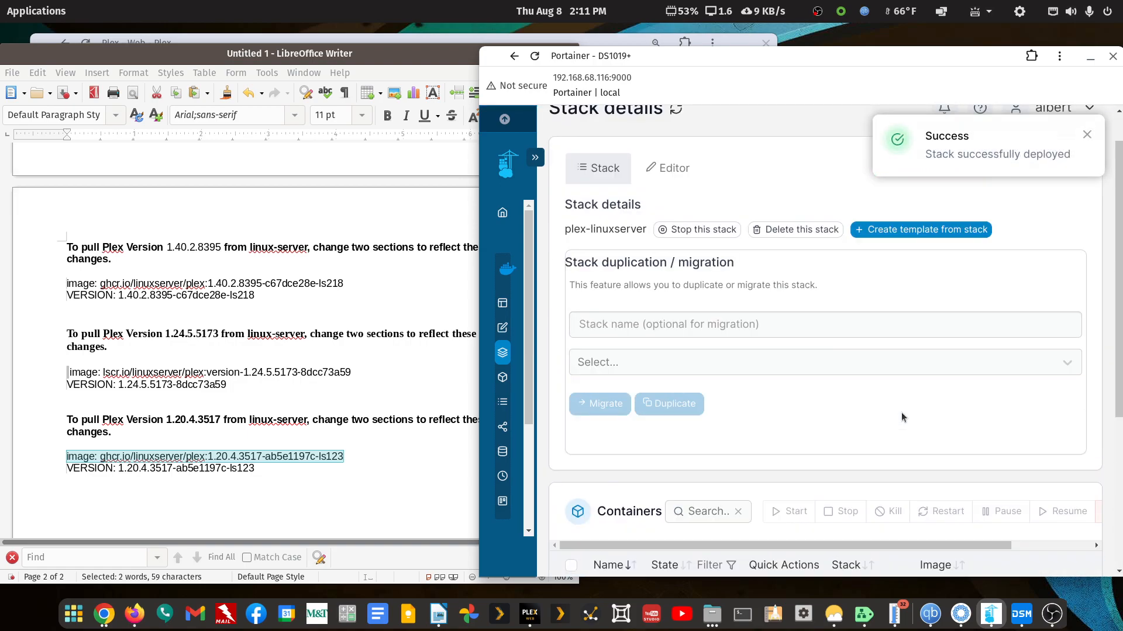
pyautogui.click(668, 171)
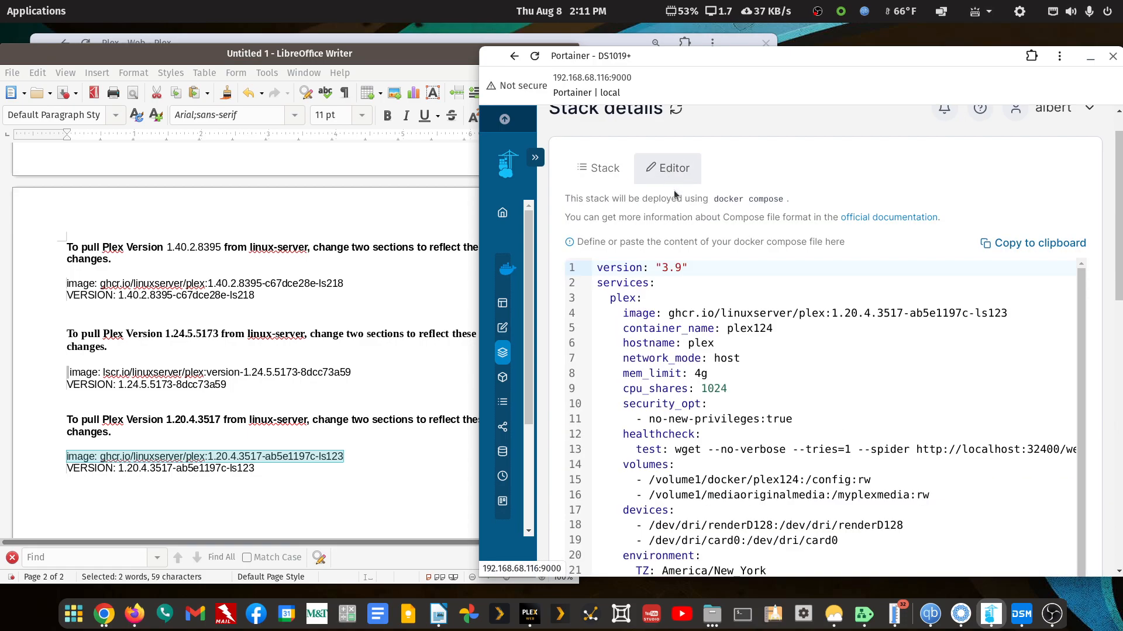
pyautogui.scroll(-1, 813, 450)
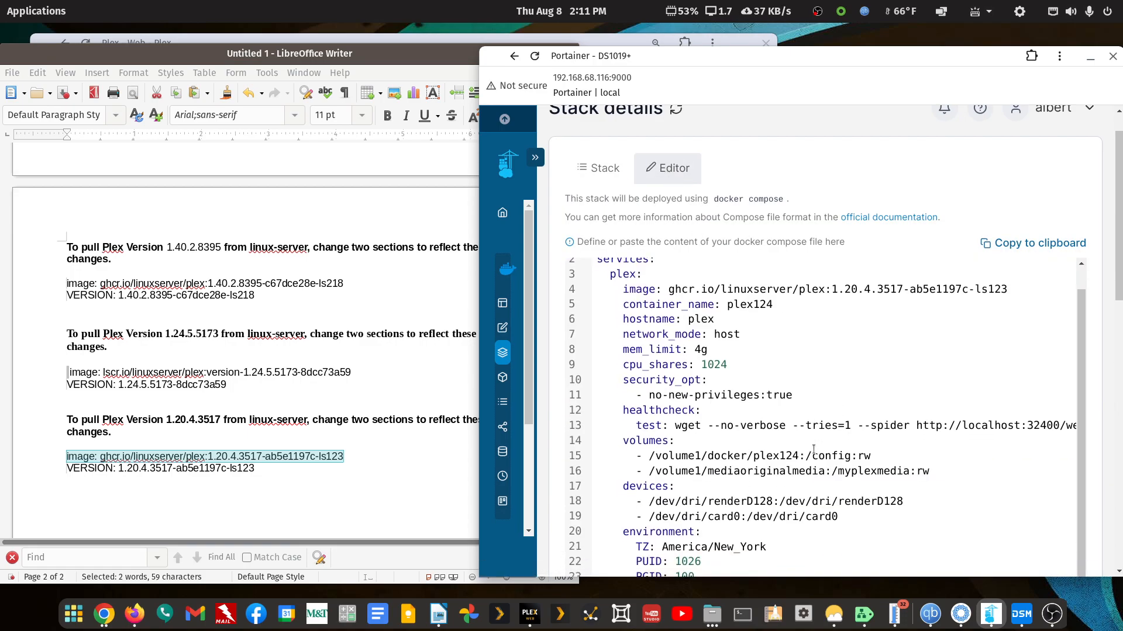
pyautogui.scroll(-4, 813, 450)
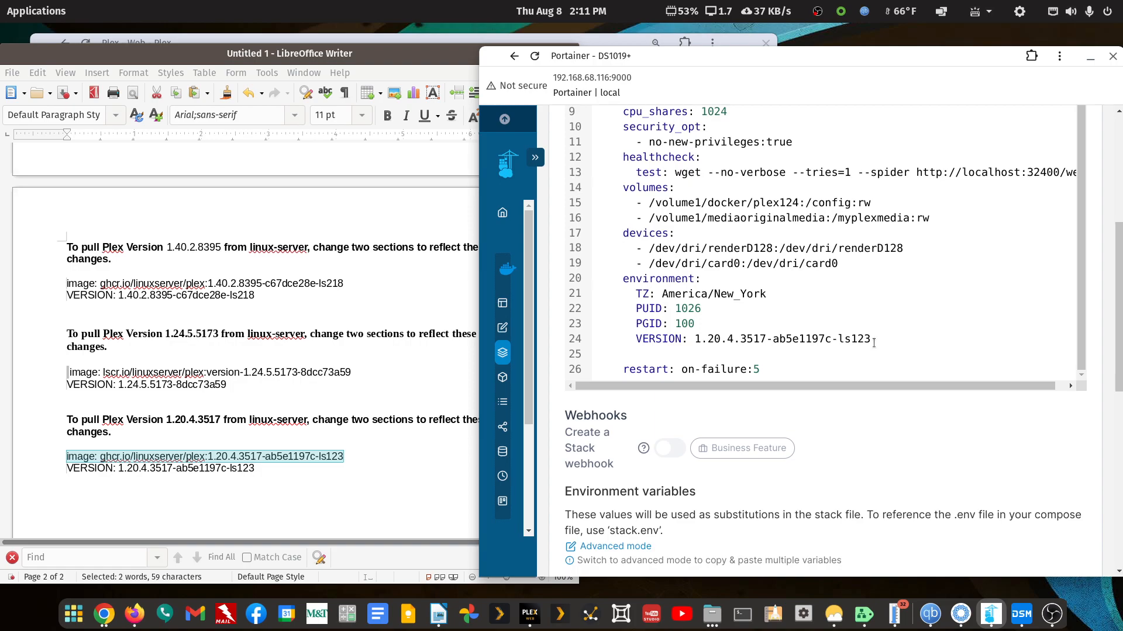
pyautogui.scroll(1, 858, 357)
pyautogui.scroll(6, 856, 357)
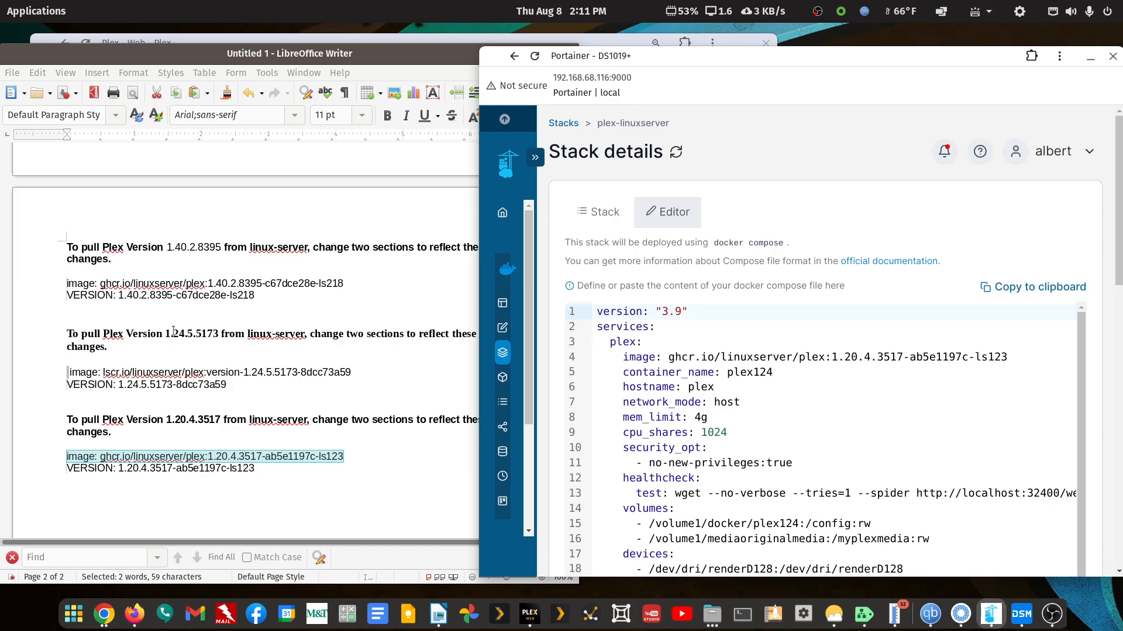
pyautogui.scroll(-5, 807, 458)
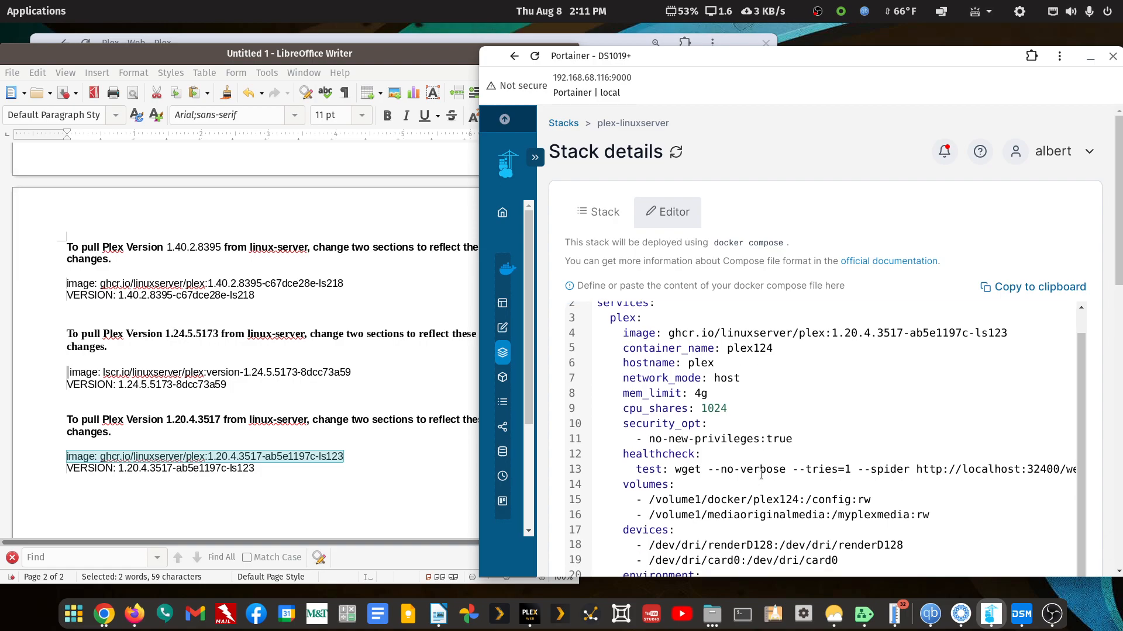
pyautogui.scroll(-5, 807, 458)
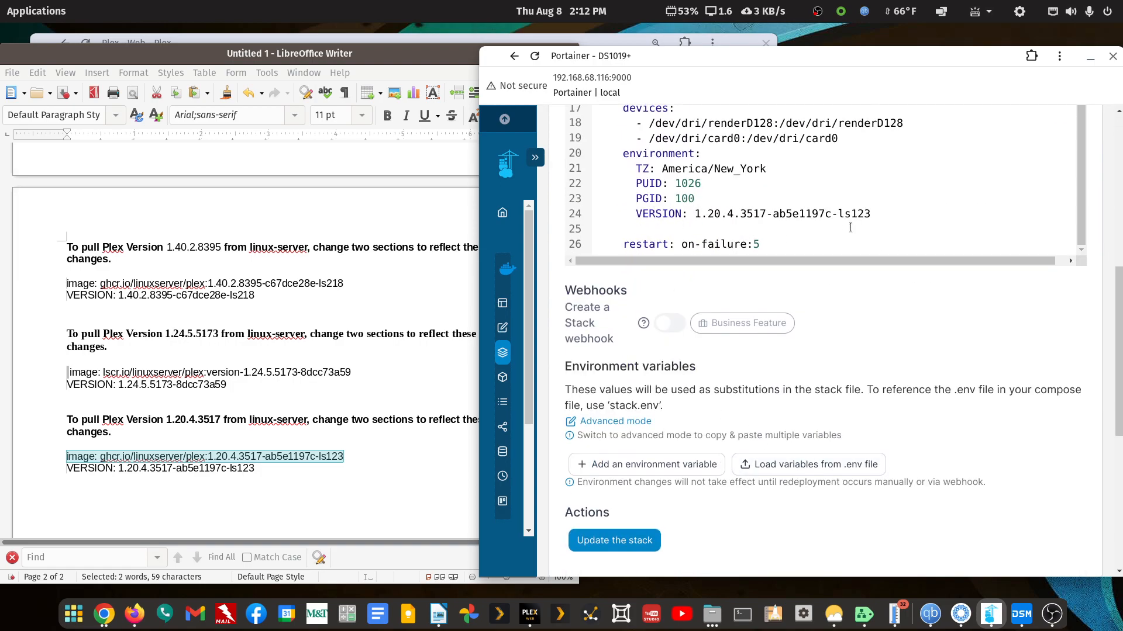
pyautogui.scroll(10, 727, 231)
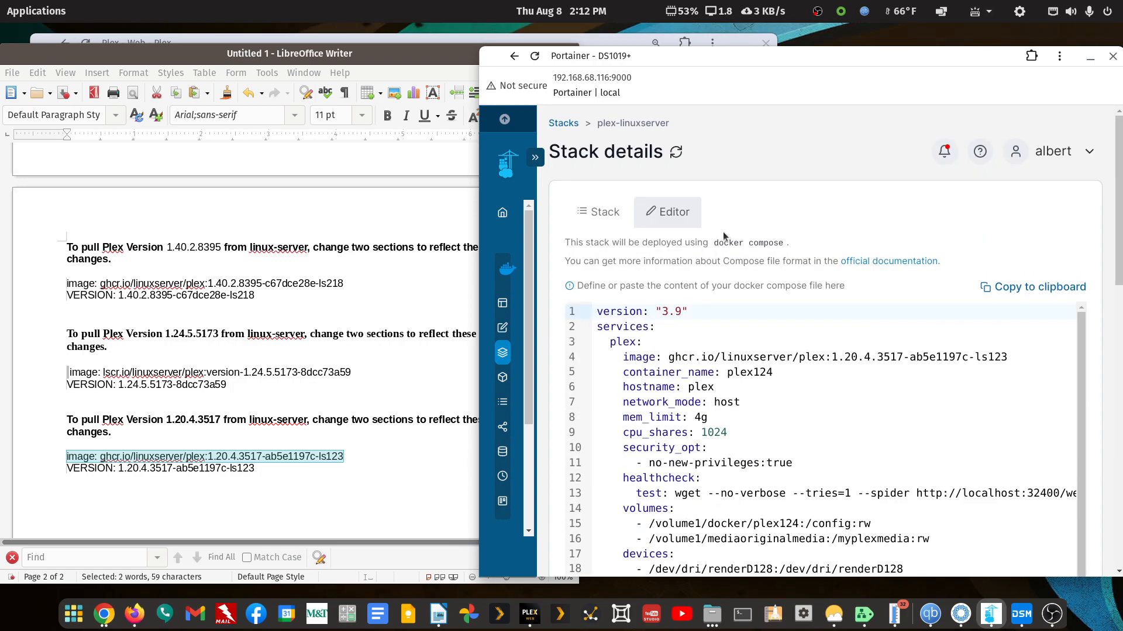
pyautogui.click(496, 376)
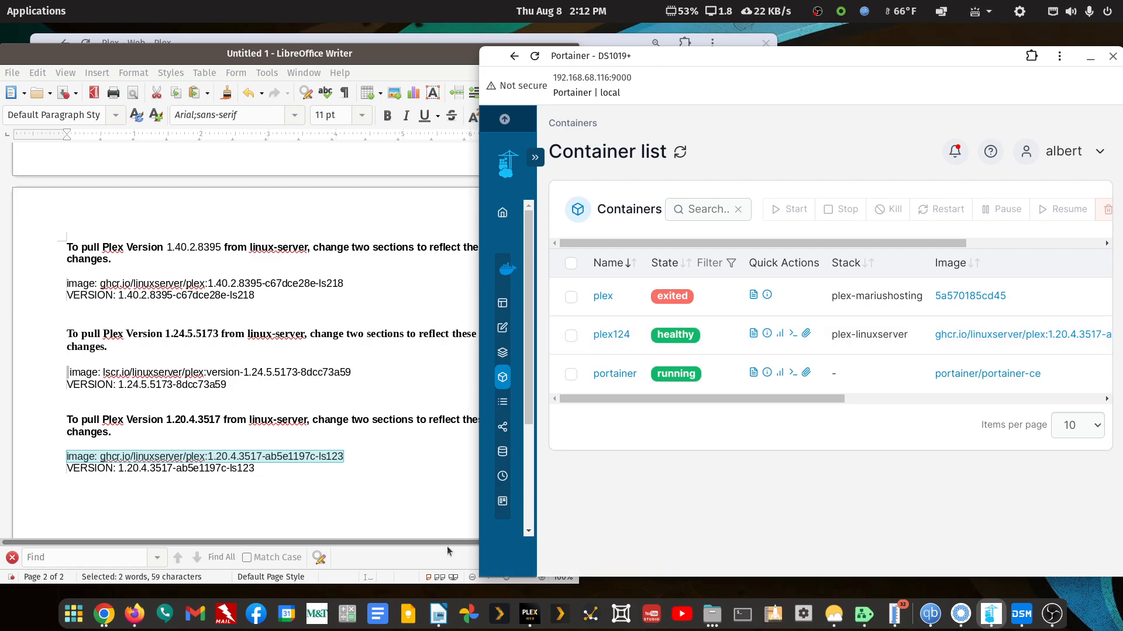
# - Switch to the Plex window, reload the app and maximize the window
pyautogui.click(527, 615)
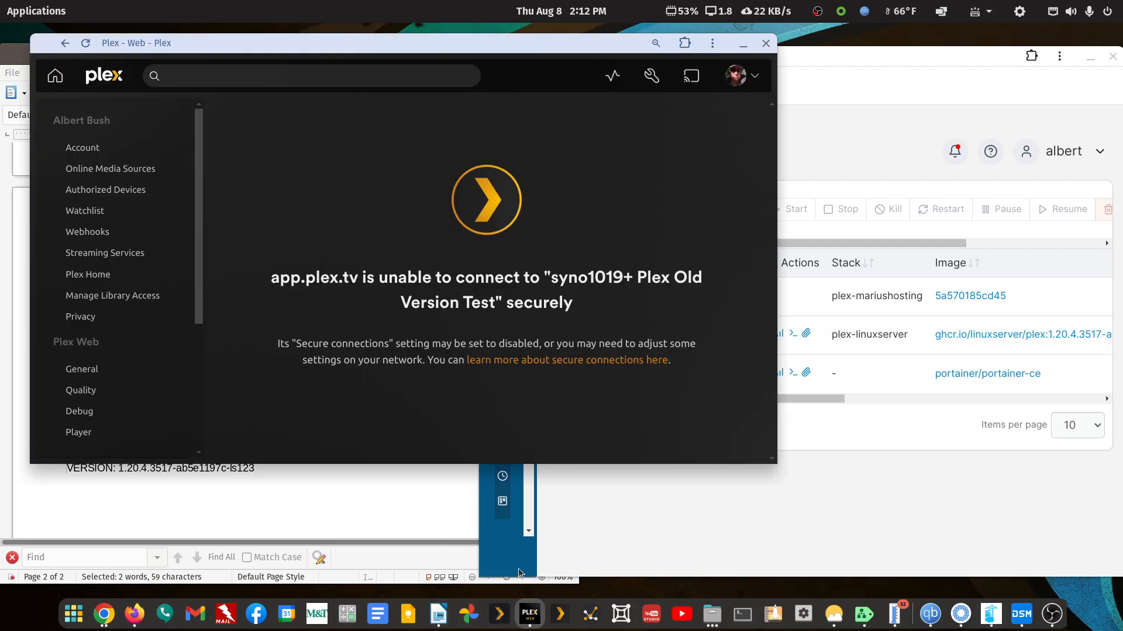
pyautogui.click(86, 44)
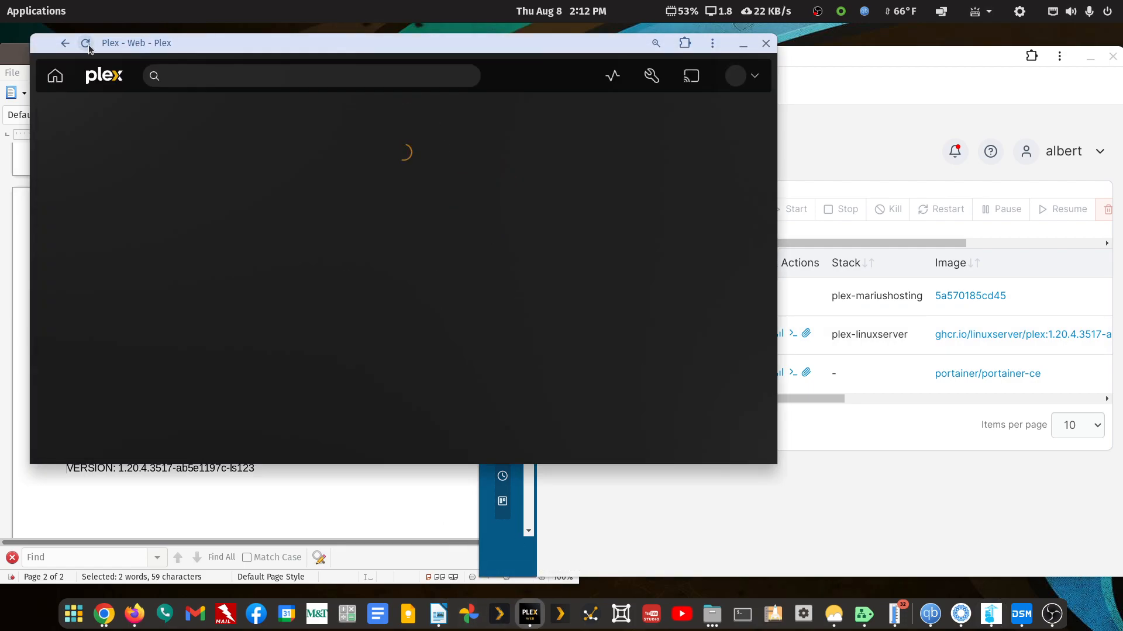
pyautogui.doubleClick(325, 40)
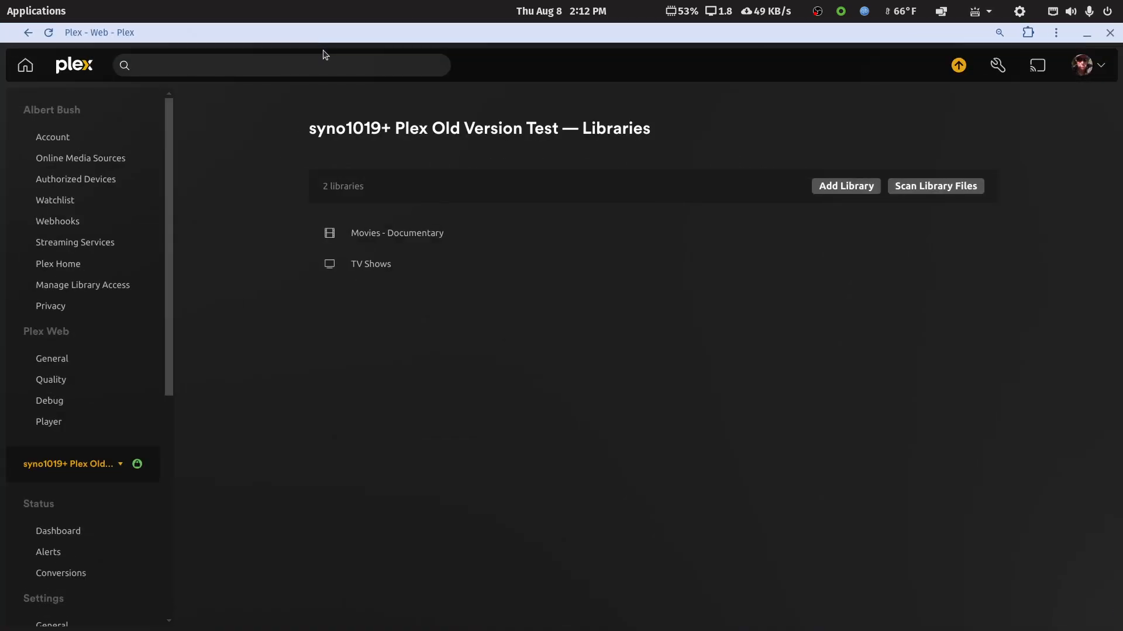
# - Open the update notice of the syno1019+ Plex Old Version Test server and check the running version number
pyautogui.click(959, 65)
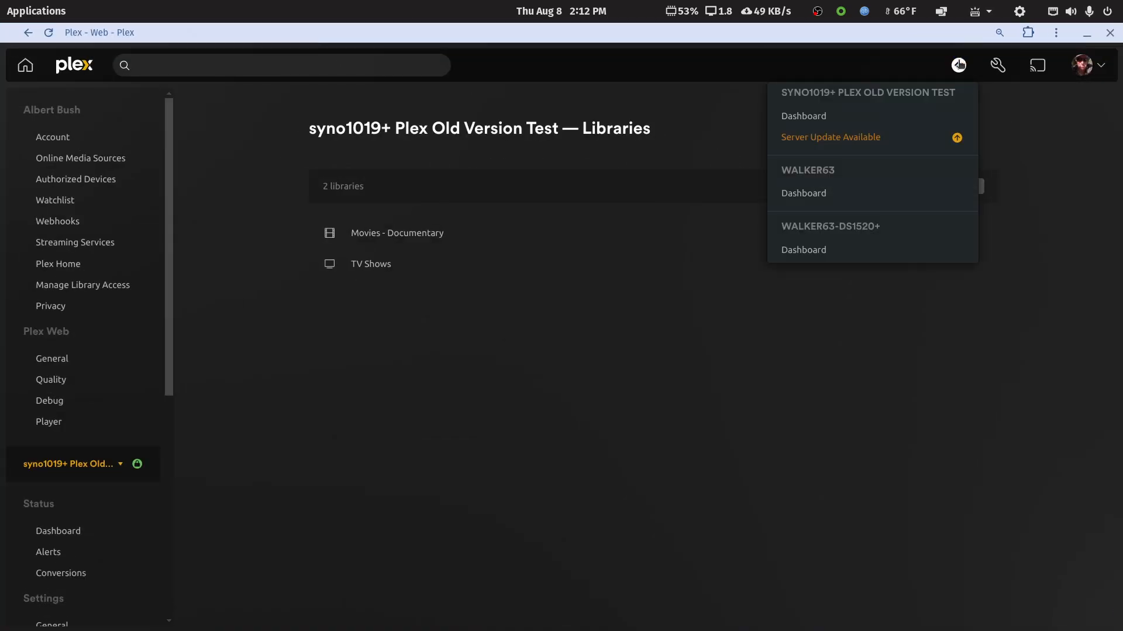
pyautogui.click(849, 137)
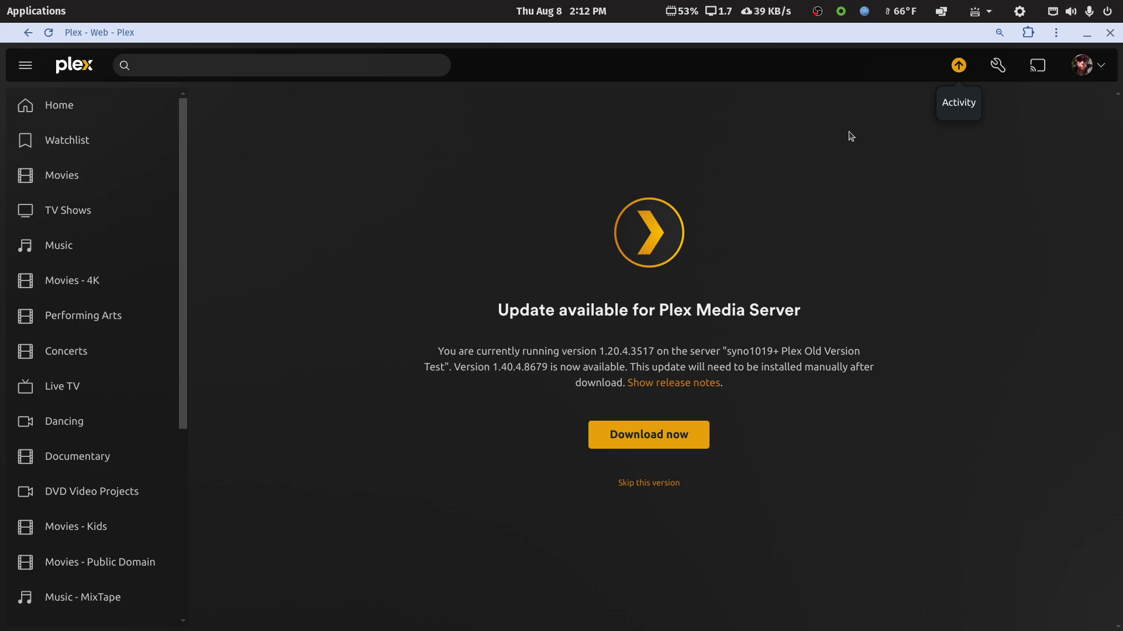
pyautogui.moveTo(598, 351); pyautogui.dragTo(628, 351)
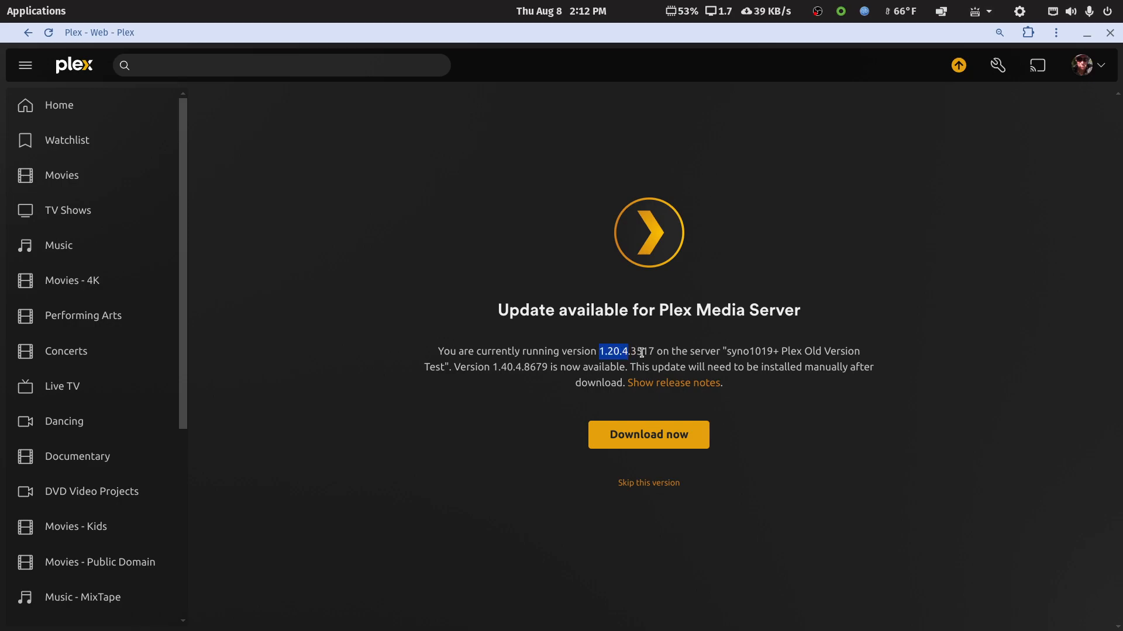
# - Open the Plex settings, then restore the window to a smaller size and bring the Portainer window forward beside it
pyautogui.click(995, 68)
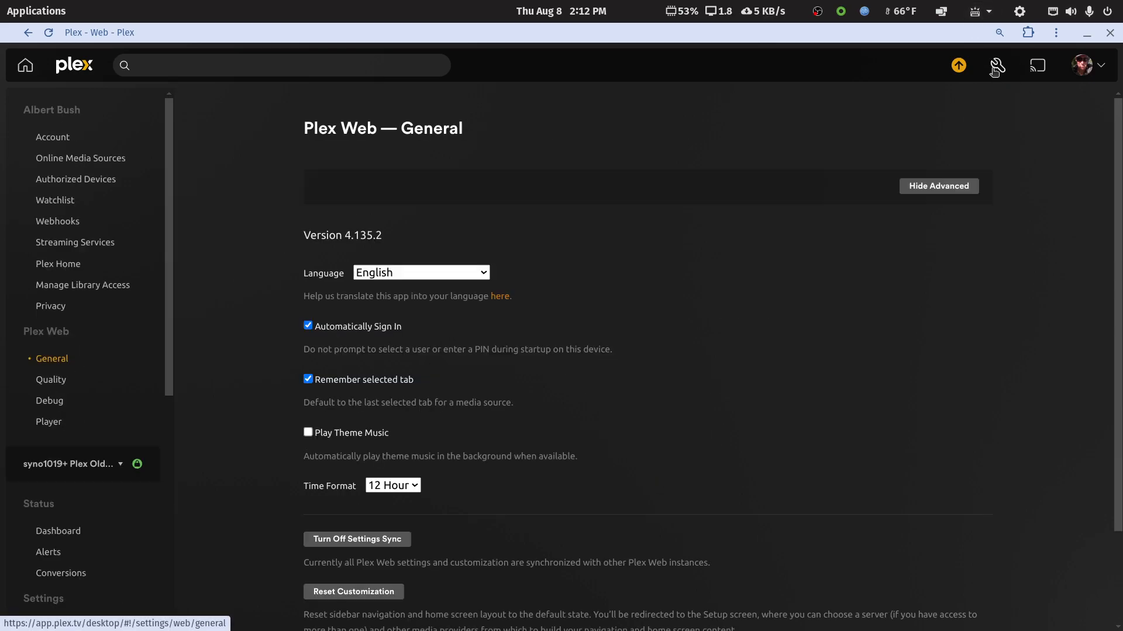
pyautogui.scroll(-3, 49, 430)
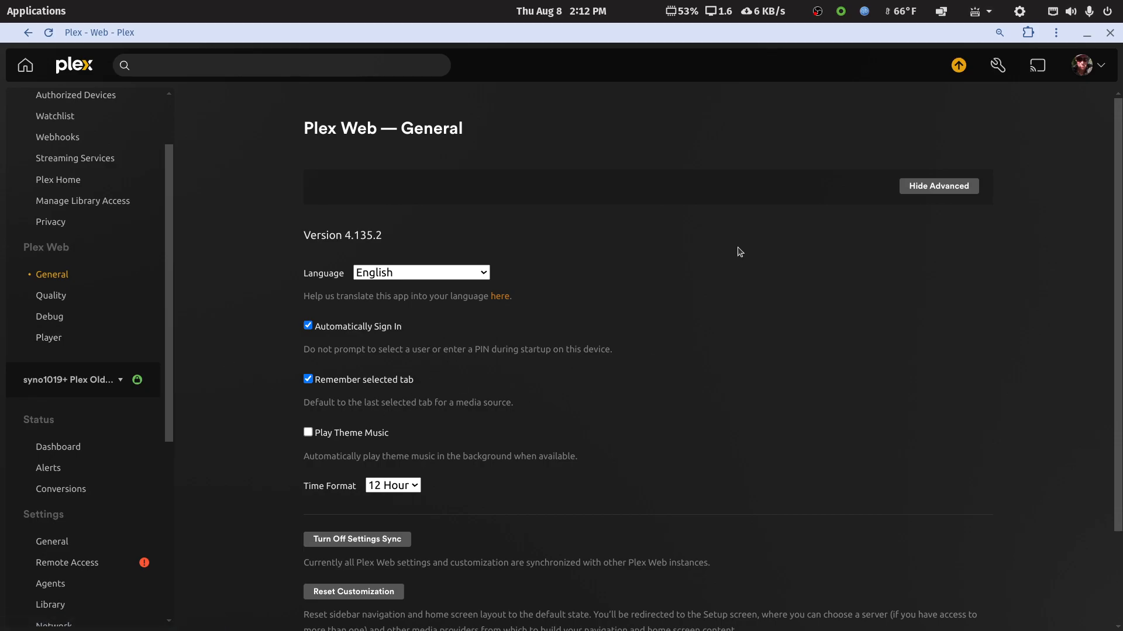
pyautogui.doubleClick(735, 32)
pyautogui.click(809, 56)
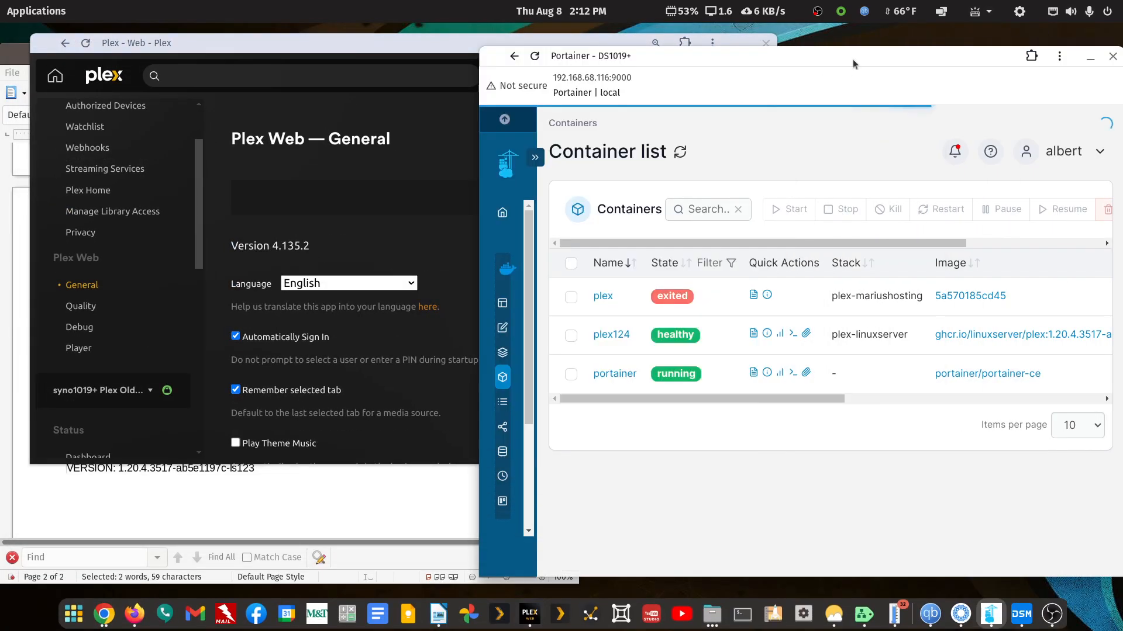
pyautogui.moveTo(809, 56); pyautogui.dragTo(806, 57)
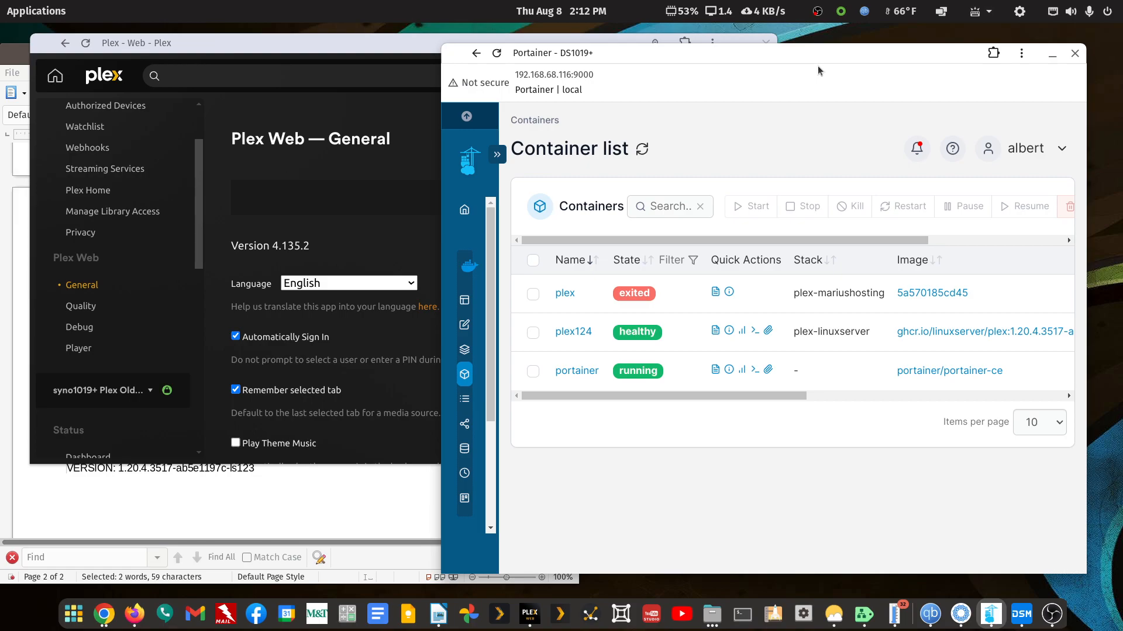
# - Launch the UNRAID63 web interface and open its list of Docker containers
pyautogui.click(40, 17)
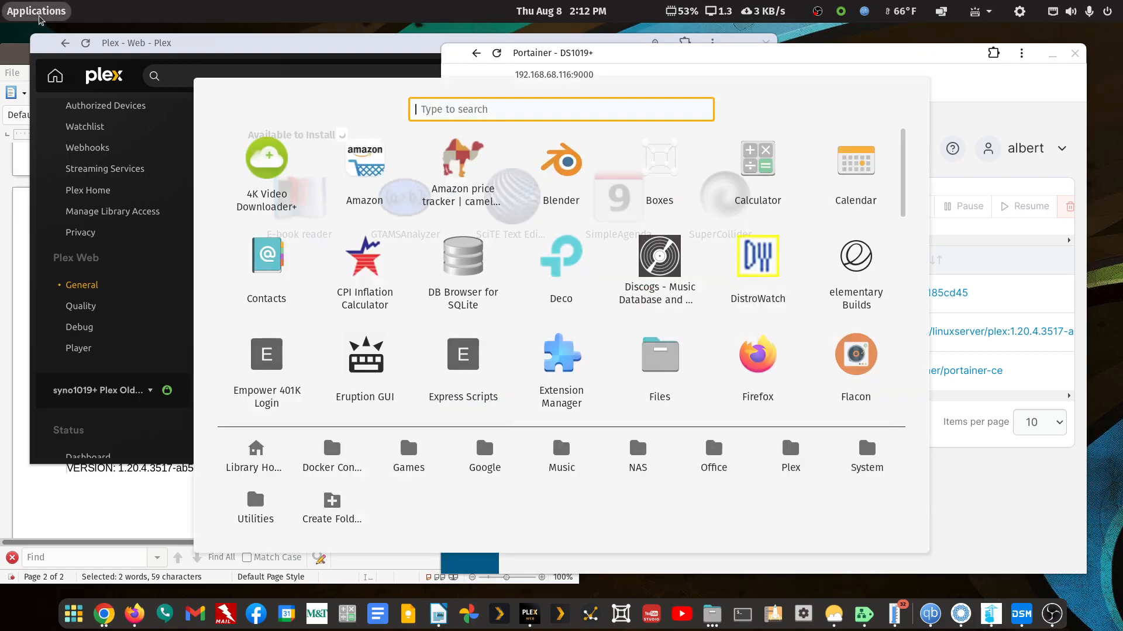
pyautogui.write('un')
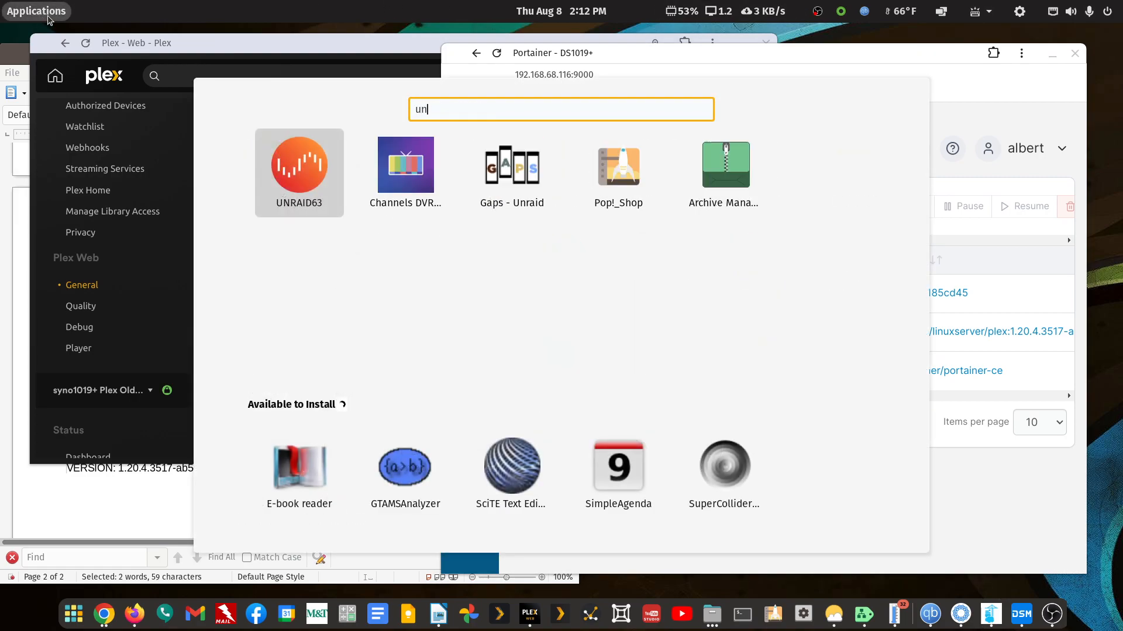
pyautogui.press('Return')
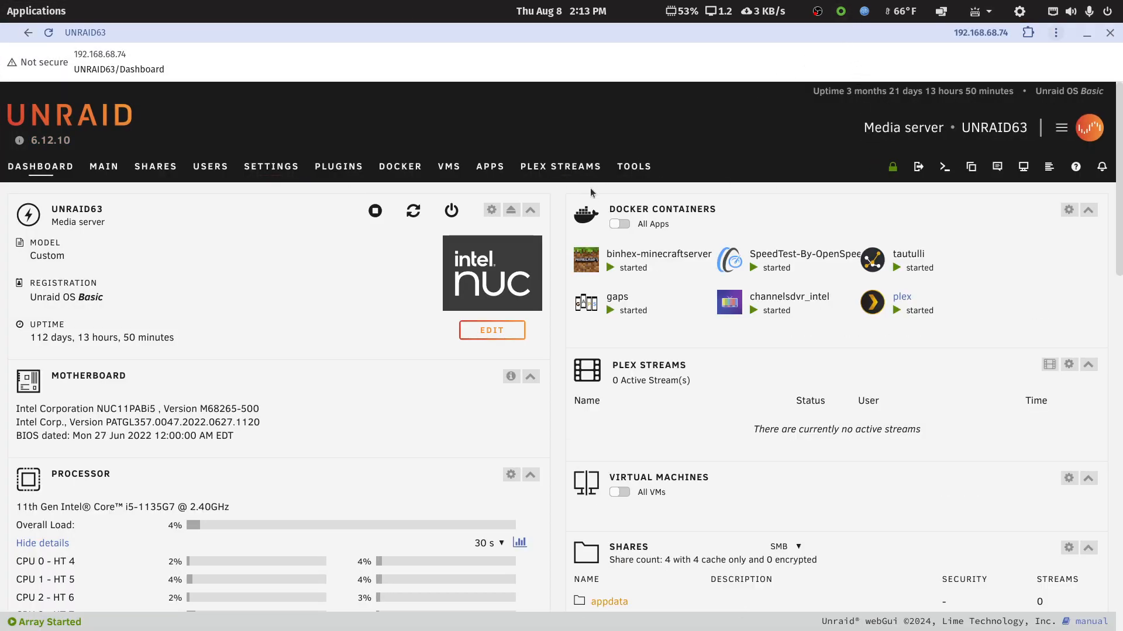
pyautogui.click(414, 169)
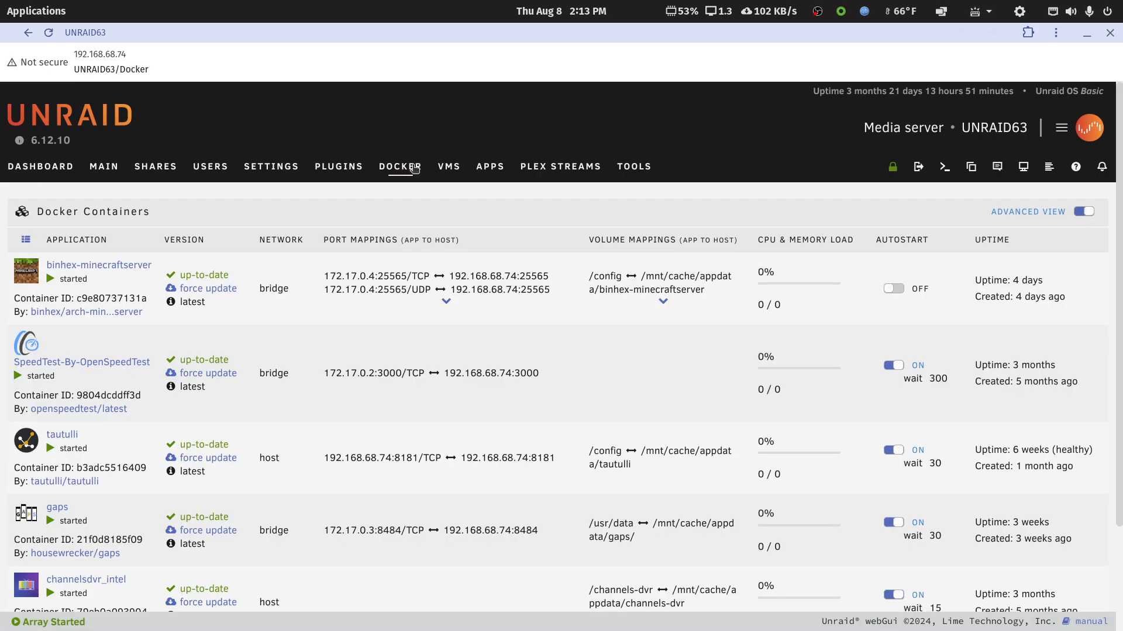
pyautogui.scroll(-3, 98, 419)
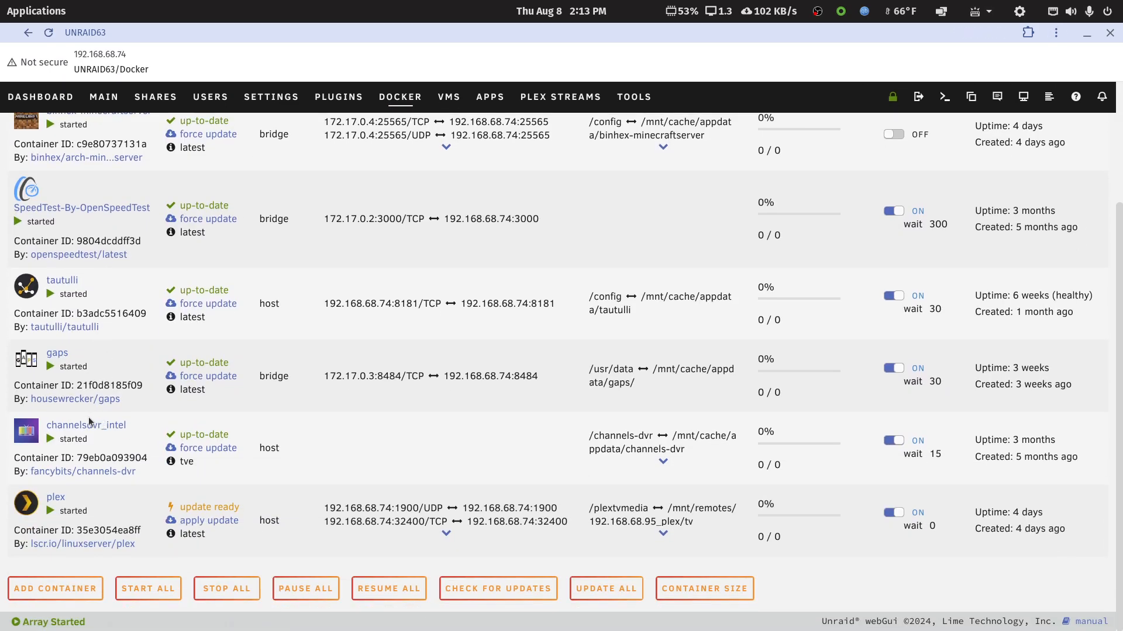
# - Open the plex container's configuration for editing and show its advanced settings
pyautogui.click(27, 504)
pyautogui.scroll(-3, 41, 544)
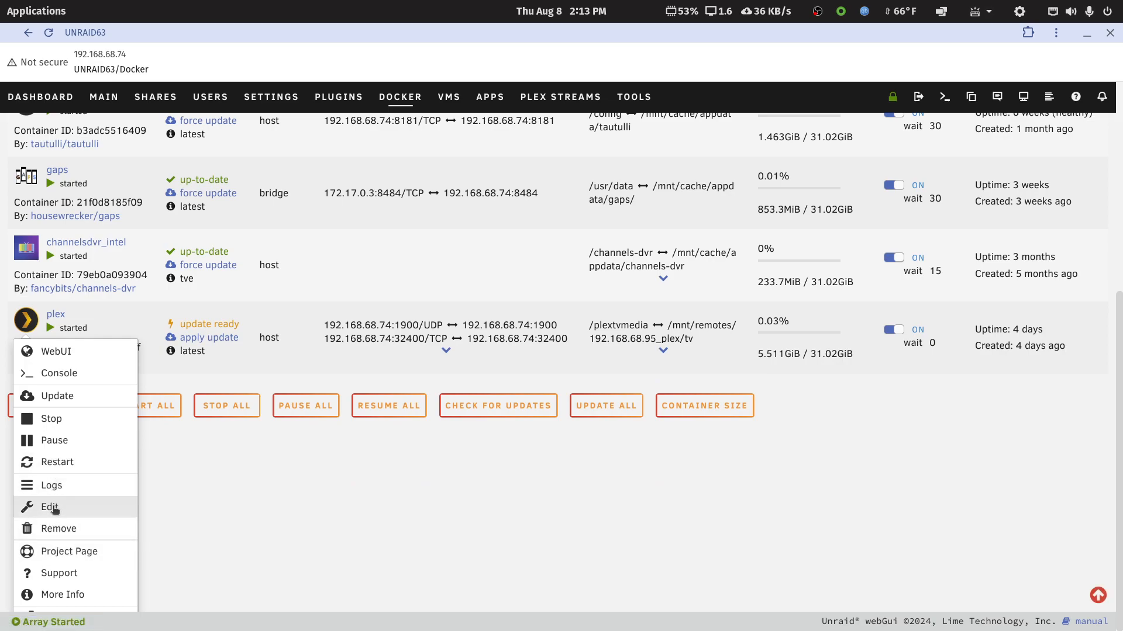
pyautogui.click(51, 507)
pyautogui.scroll(-3, 769, 388)
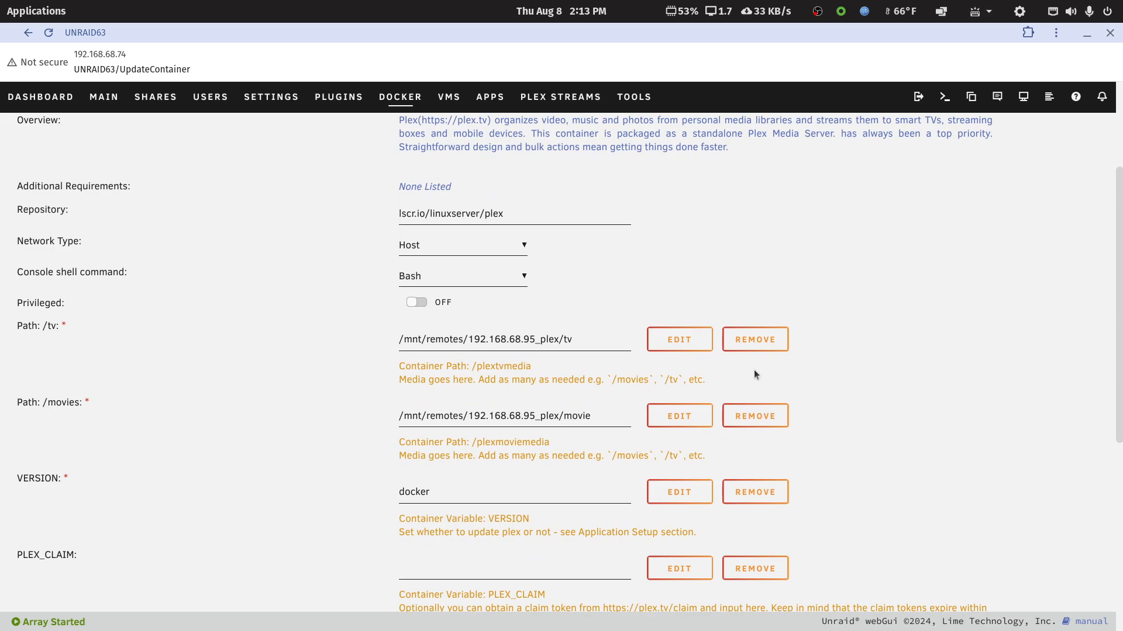
pyautogui.scroll(3, 749, 372)
pyautogui.click(1082, 211)
pyautogui.scroll(-15, 865, 346)
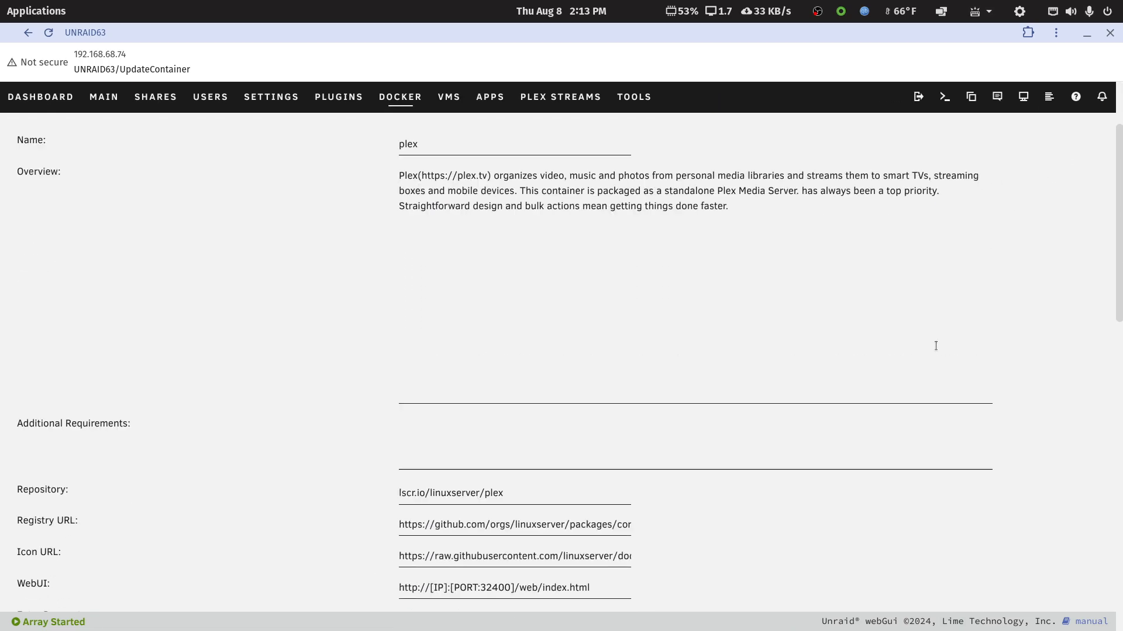
# - Examine the plex container's Repository and VERSION fields among its Unraid template settings
pyautogui.click(436, 497)
pyautogui.scroll(-6, 848, 477)
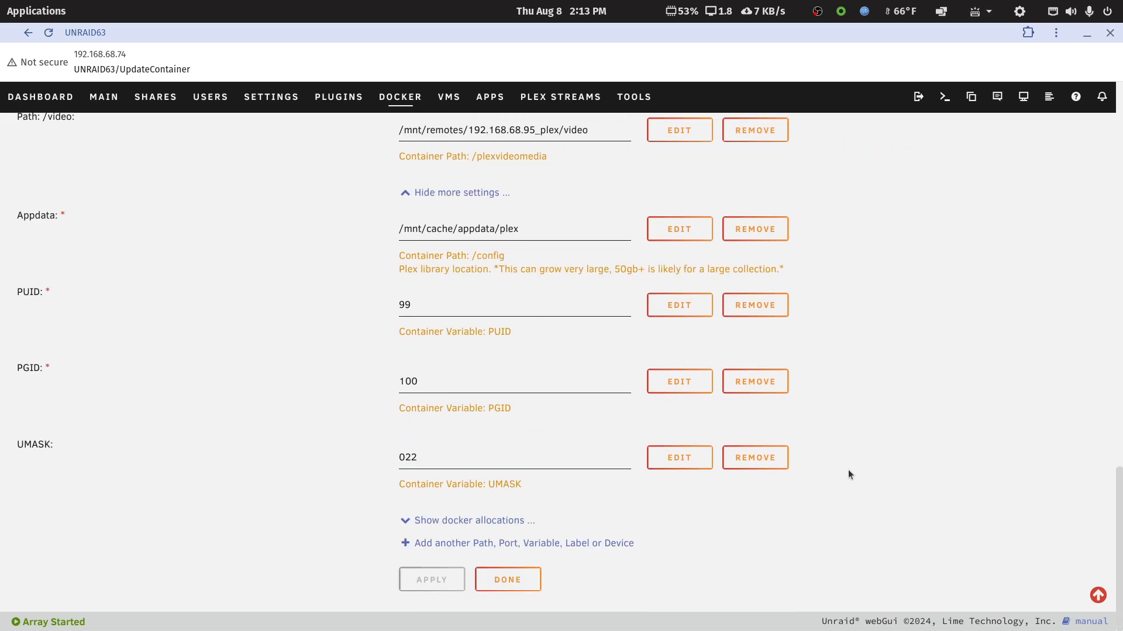
pyautogui.scroll(5, 848, 470)
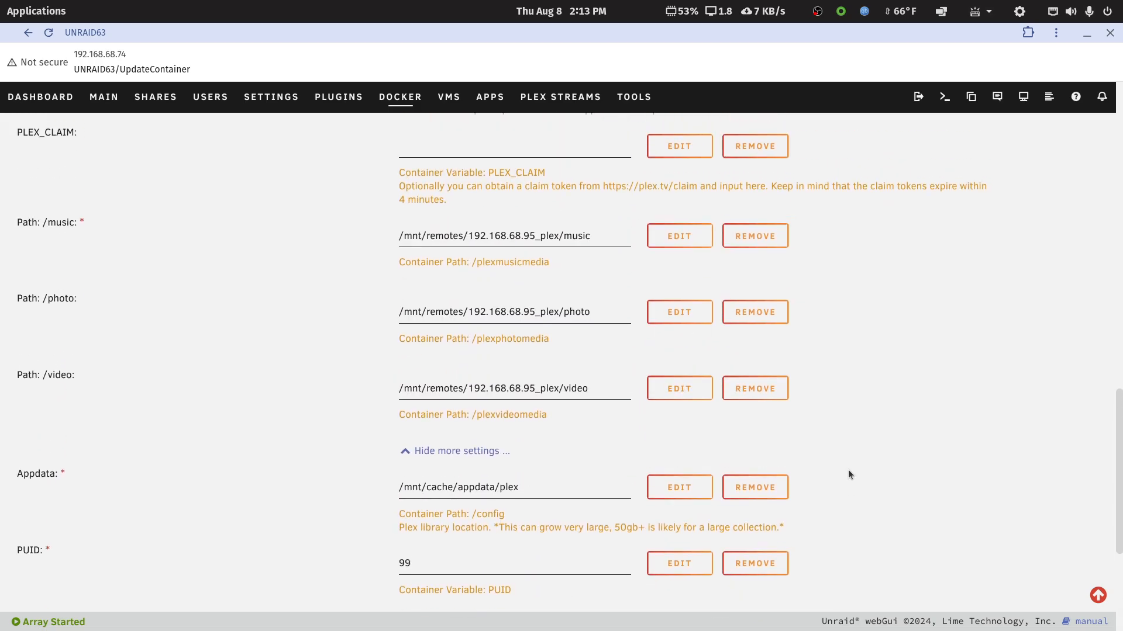
pyautogui.scroll(1, 848, 475)
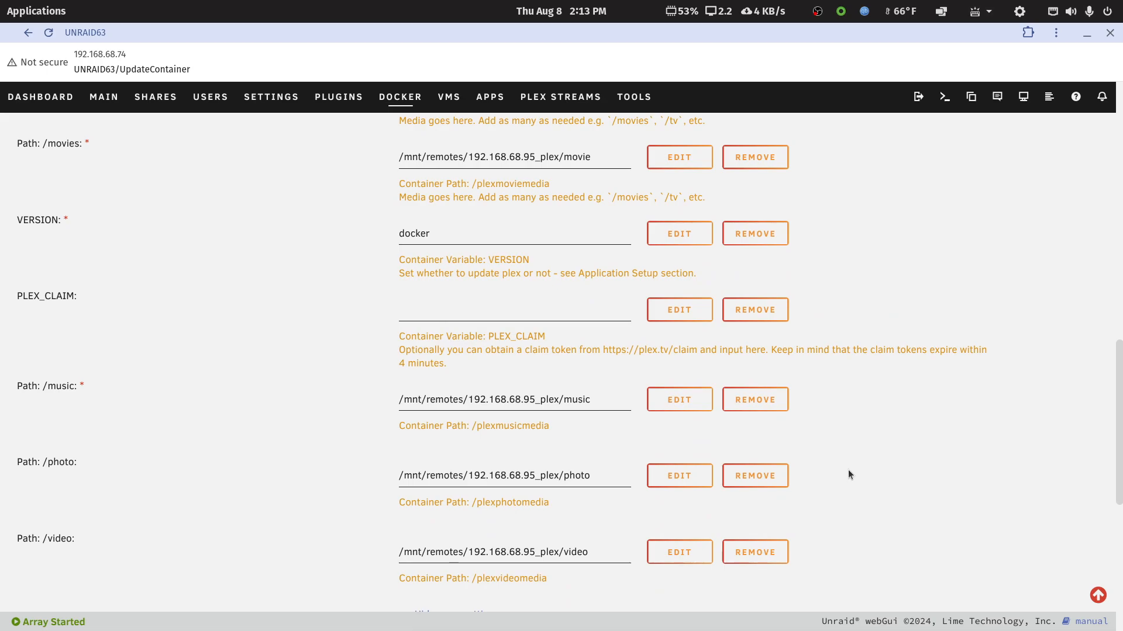
pyautogui.scroll(1, 849, 474)
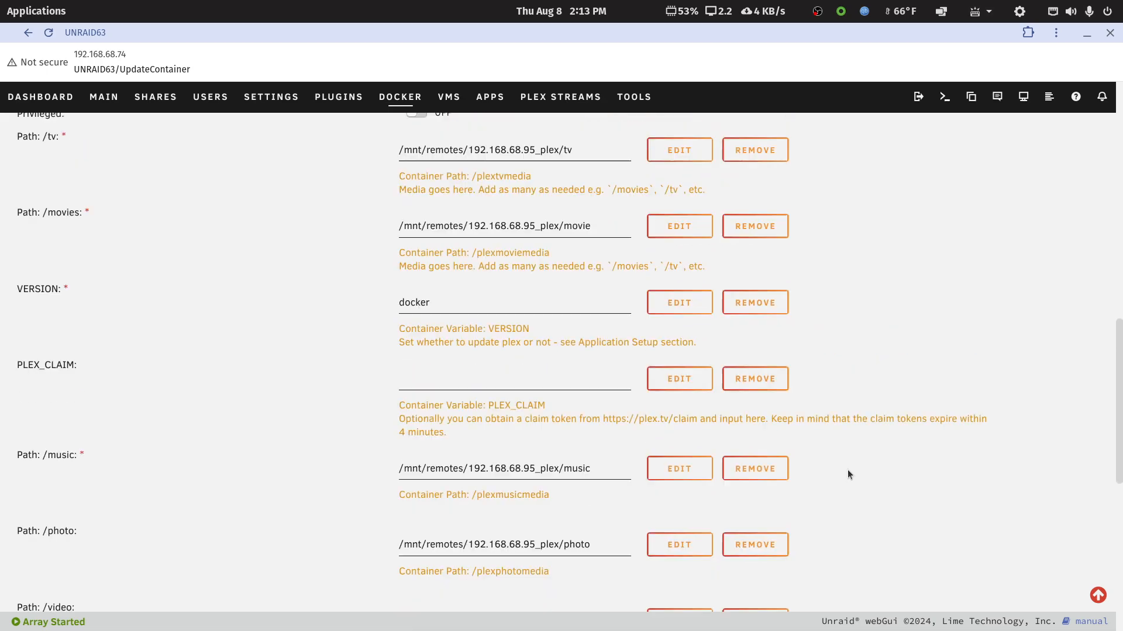
pyautogui.scroll(4, 848, 474)
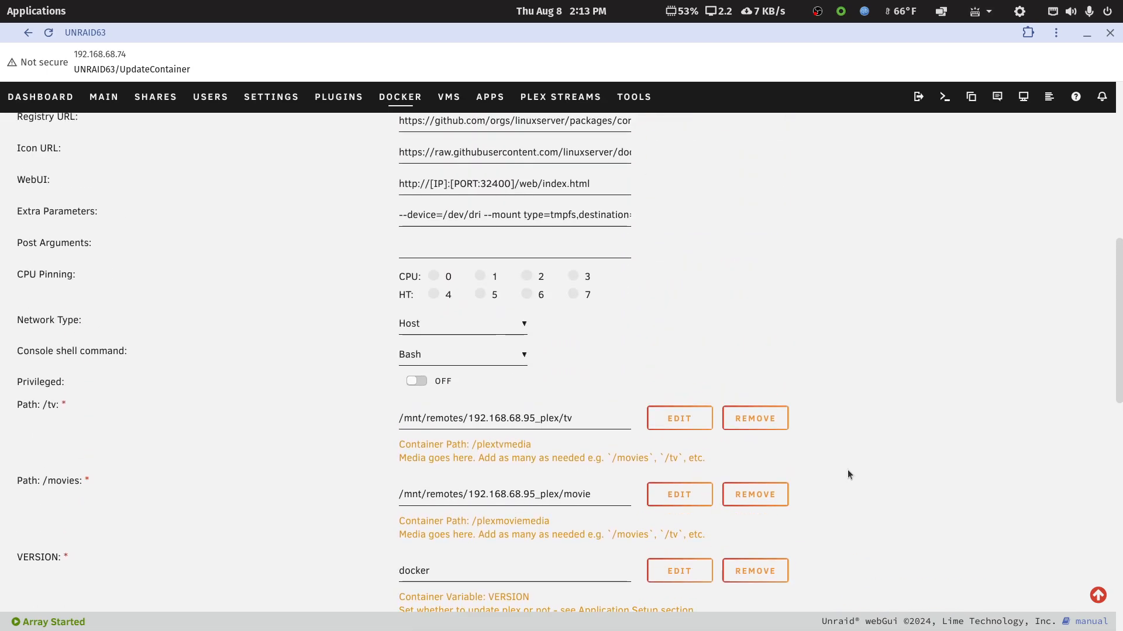
pyautogui.scroll(1, 849, 474)
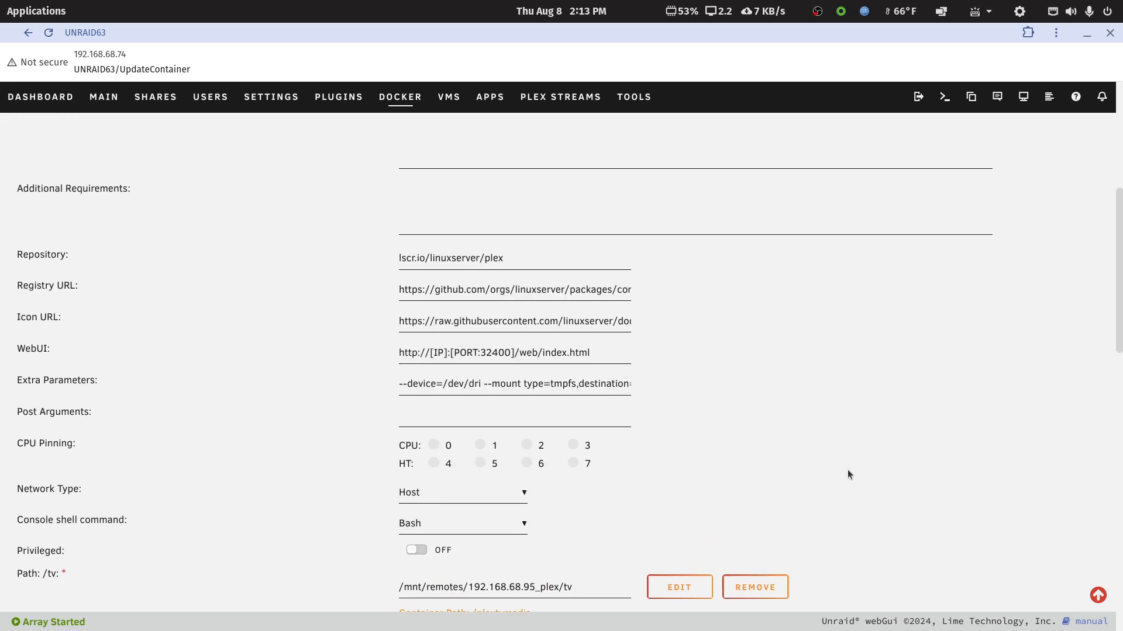
pyautogui.scroll(-5, 849, 474)
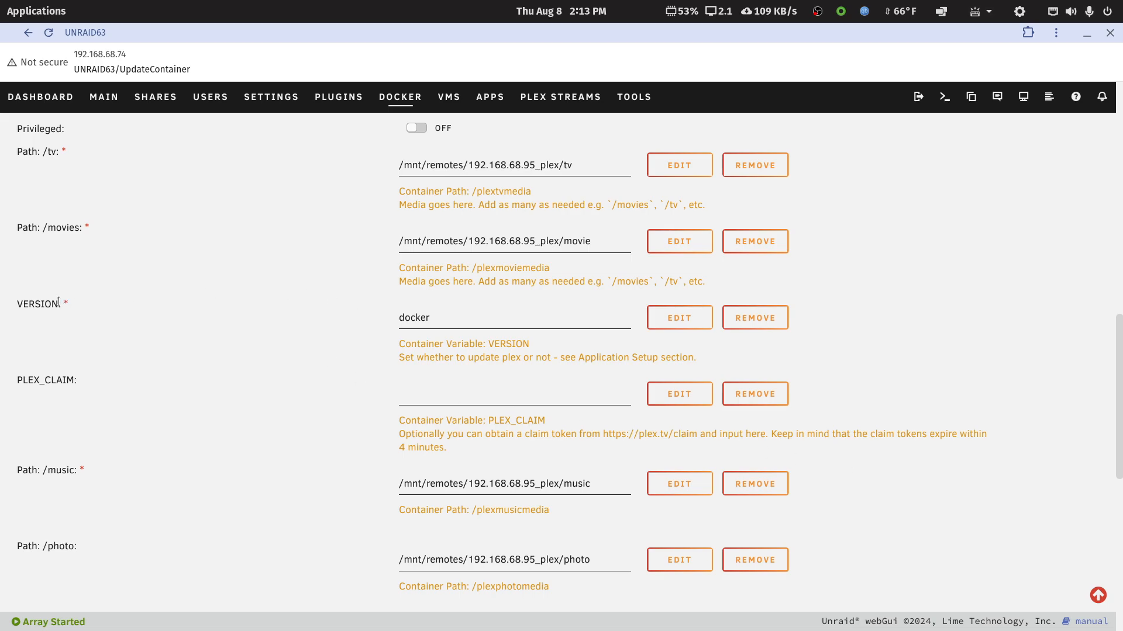
# - Inspect the VERSION variable's configuration, close it without saving, and review the Repository setting again
pyautogui.click(677, 319)
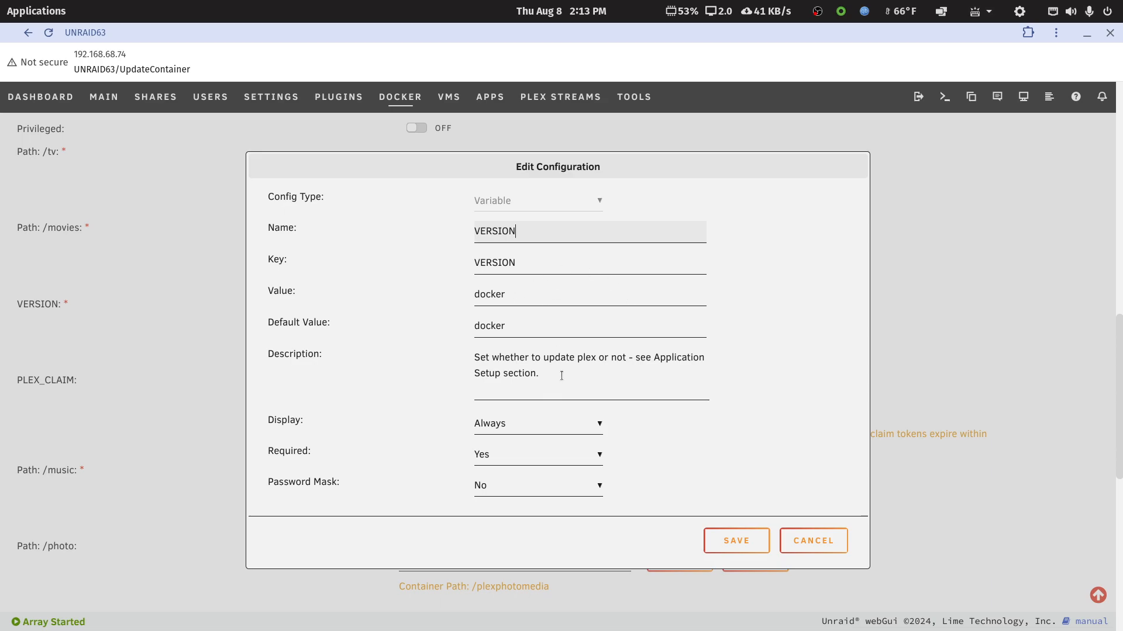
pyautogui.click(813, 543)
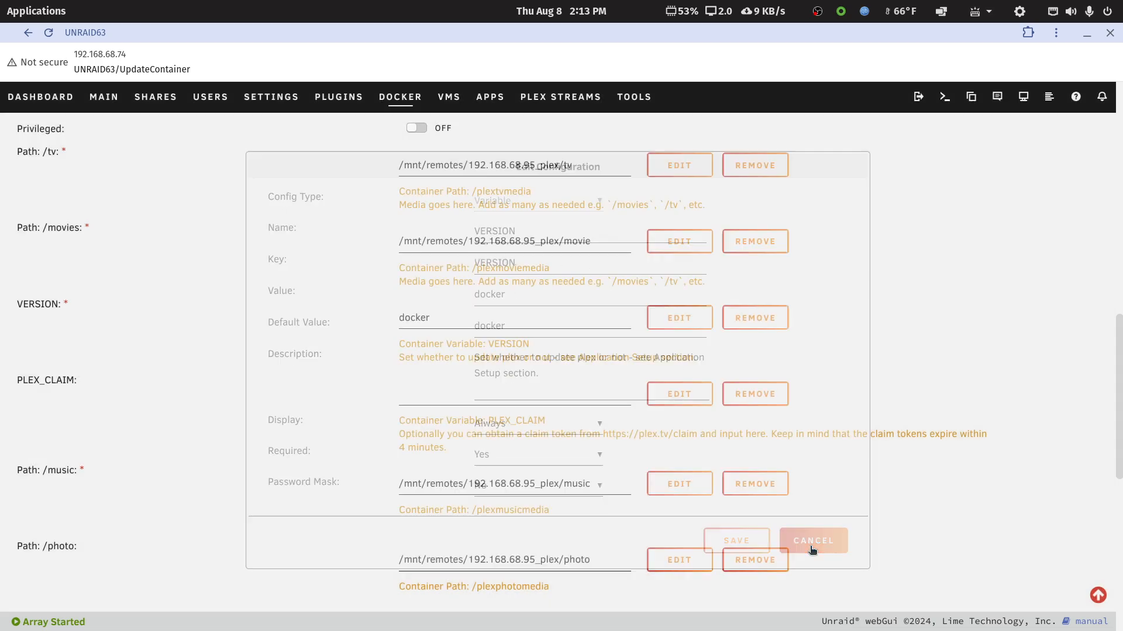
pyautogui.scroll(12, 885, 269)
pyautogui.scroll(-3, 867, 252)
pyautogui.scroll(-2, 867, 252)
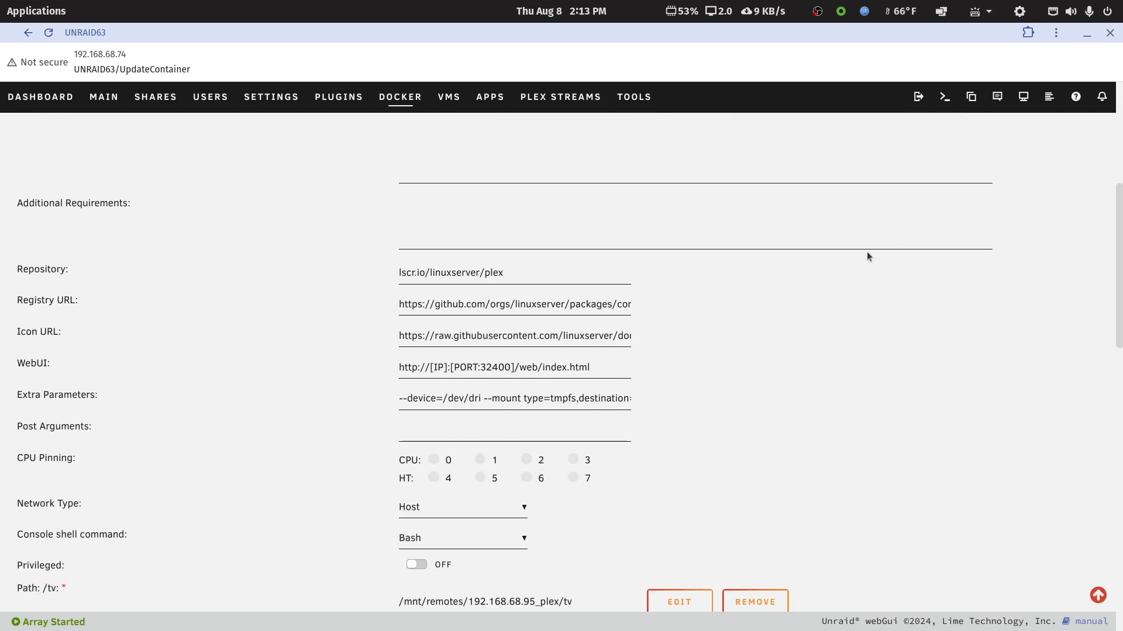
pyautogui.scroll(-3, 867, 256)
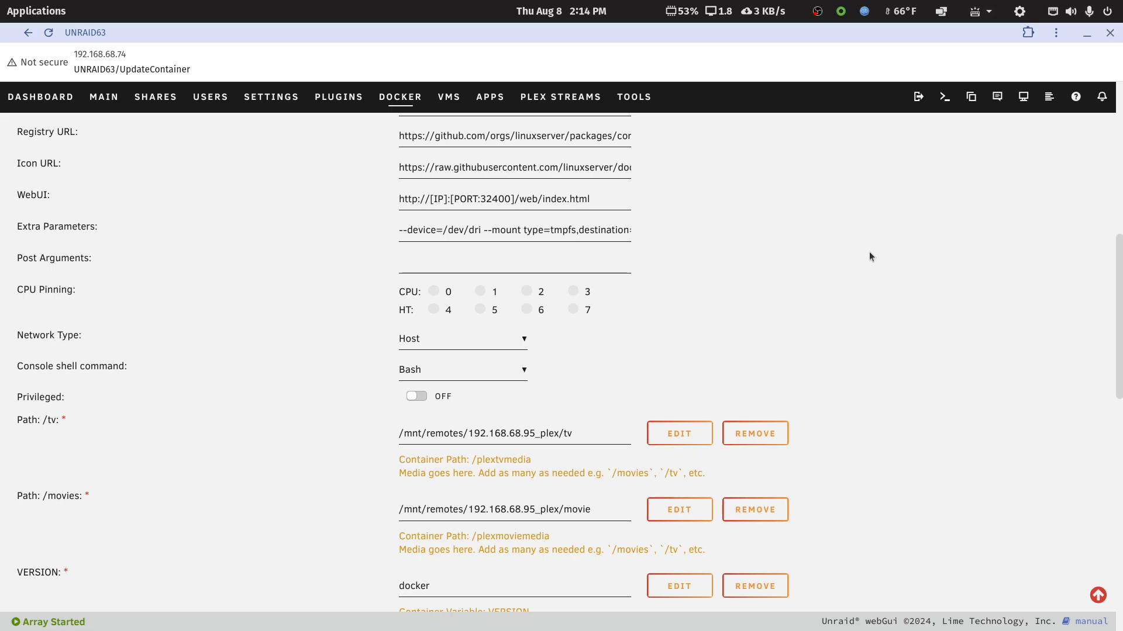
# - Switch to Synology File Station, inspect the Library, custom-services.d and custom-cont-init.d folders in docker/plex124, and minimize the window
pyautogui.moveTo(889, 628)
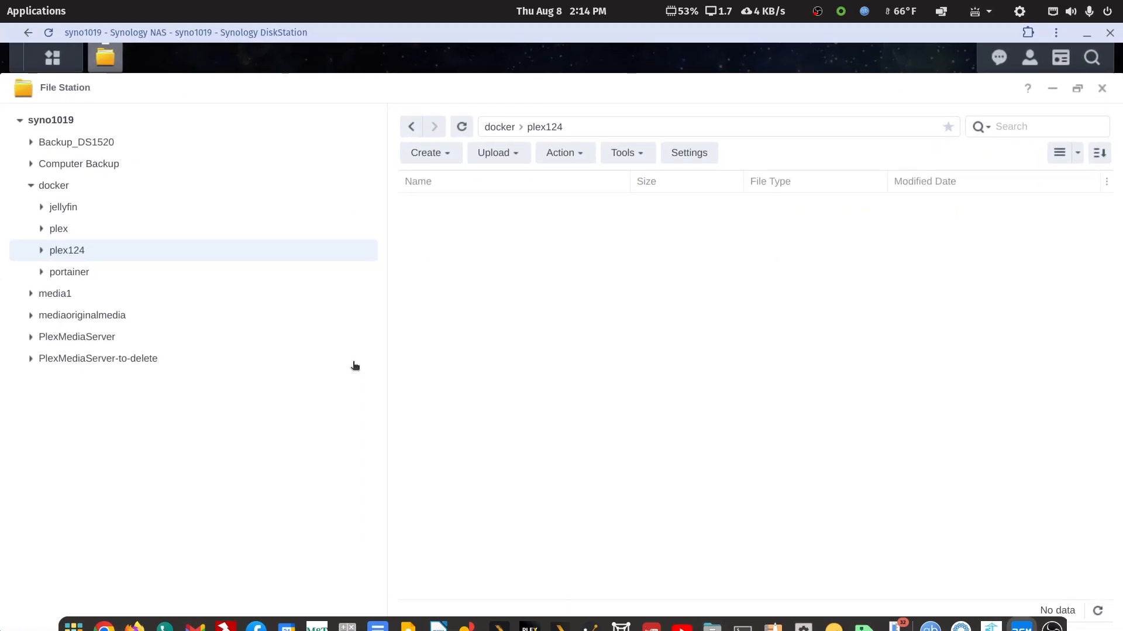
pyautogui.click(41, 251)
pyautogui.click(67, 318)
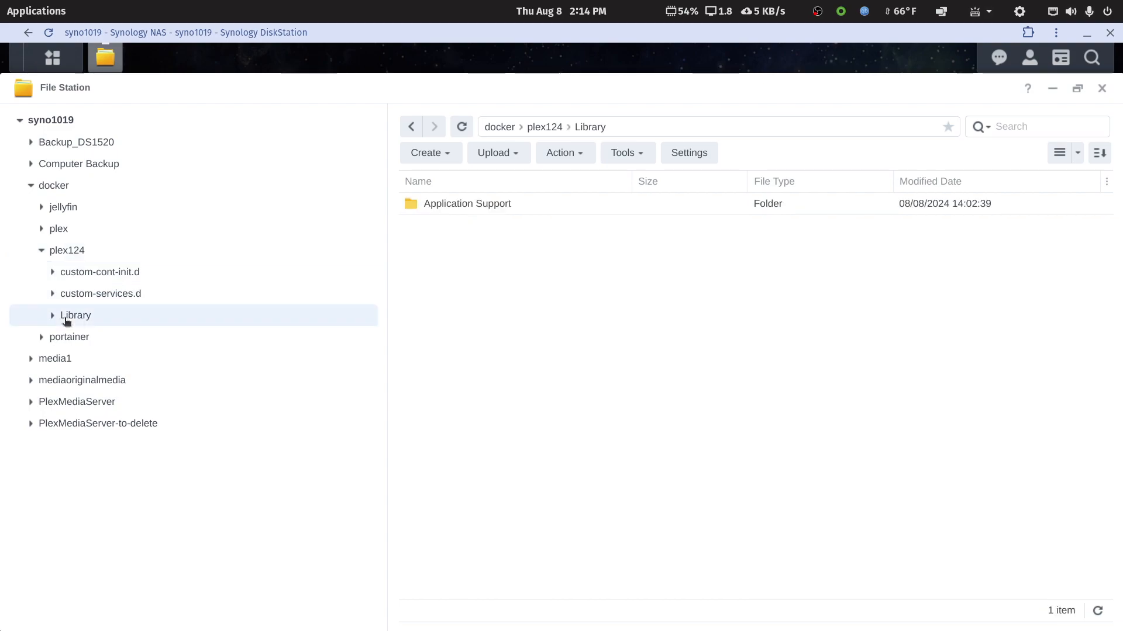
pyautogui.click(101, 295)
pyautogui.click(101, 273)
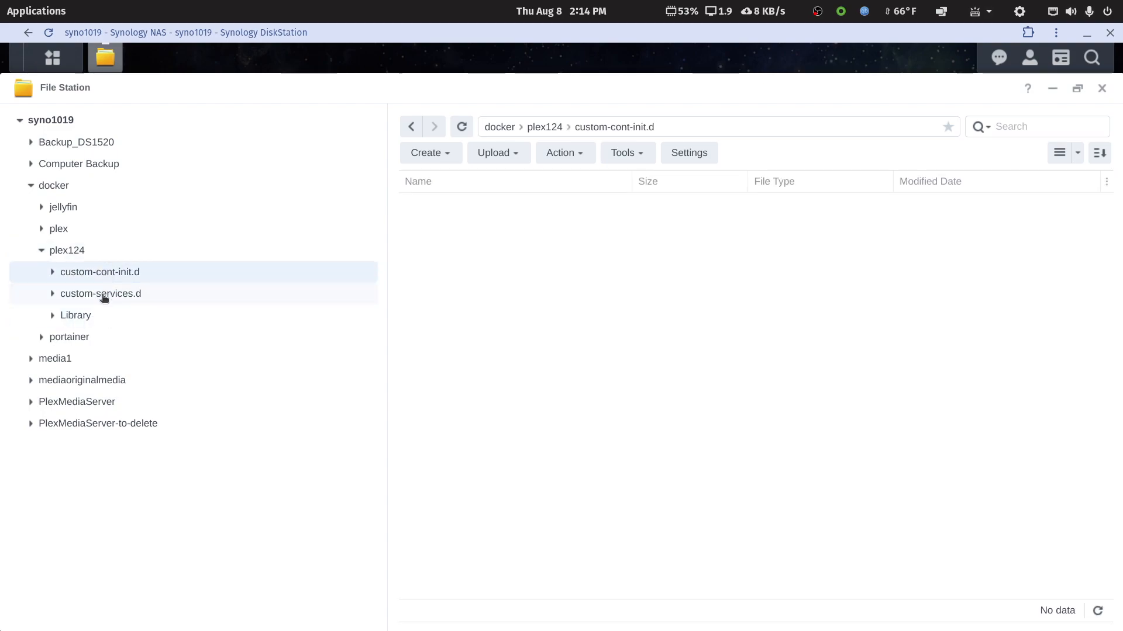
pyautogui.click(103, 297)
pyautogui.click(52, 294)
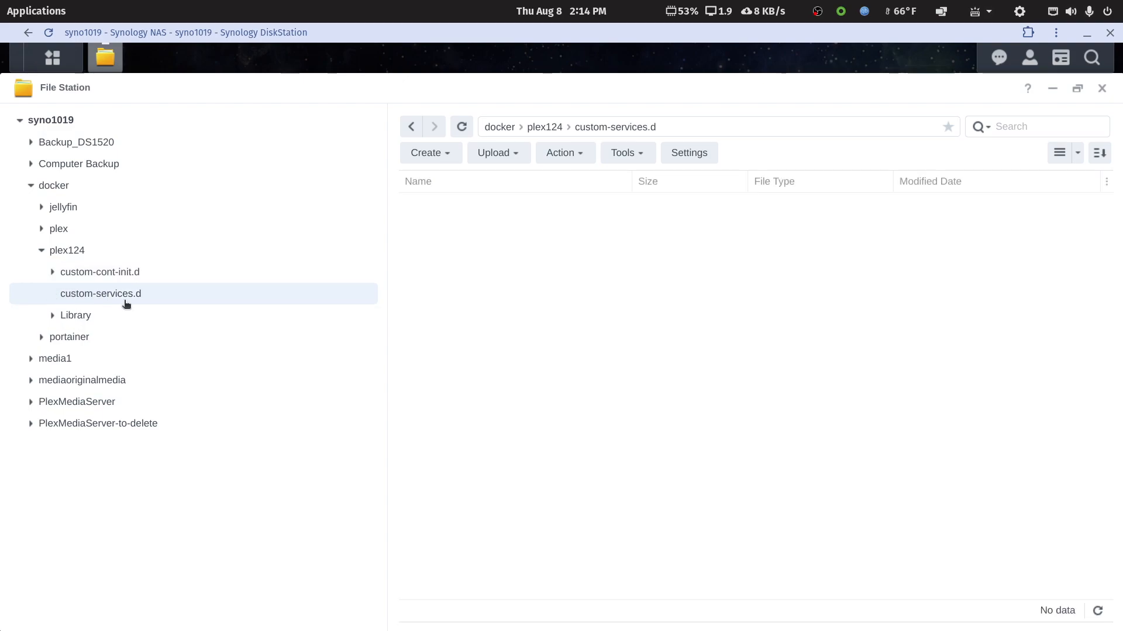
pyautogui.click(86, 251)
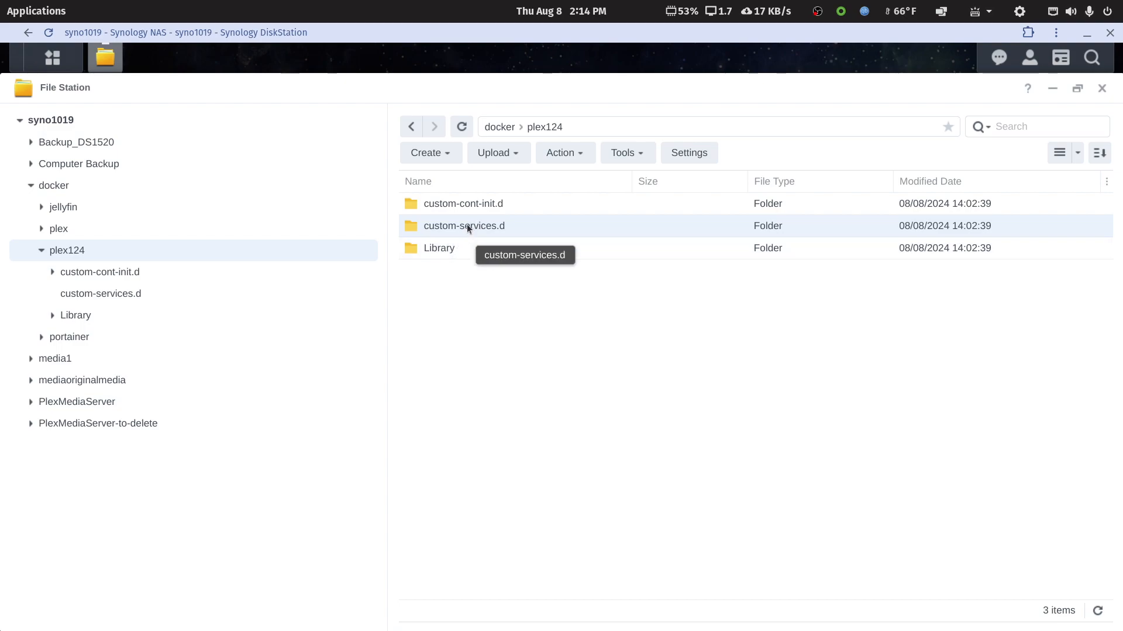
pyautogui.click(1086, 33)
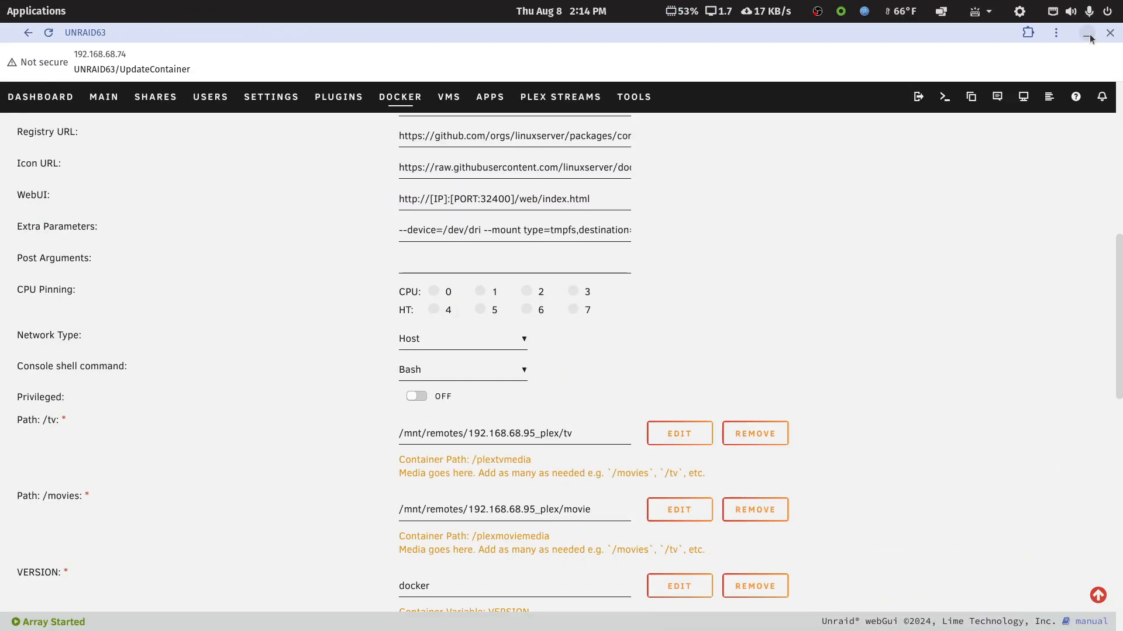
# - Return to the Portainer window, open the plex124 container's details and stop the container
pyautogui.click(1089, 37)
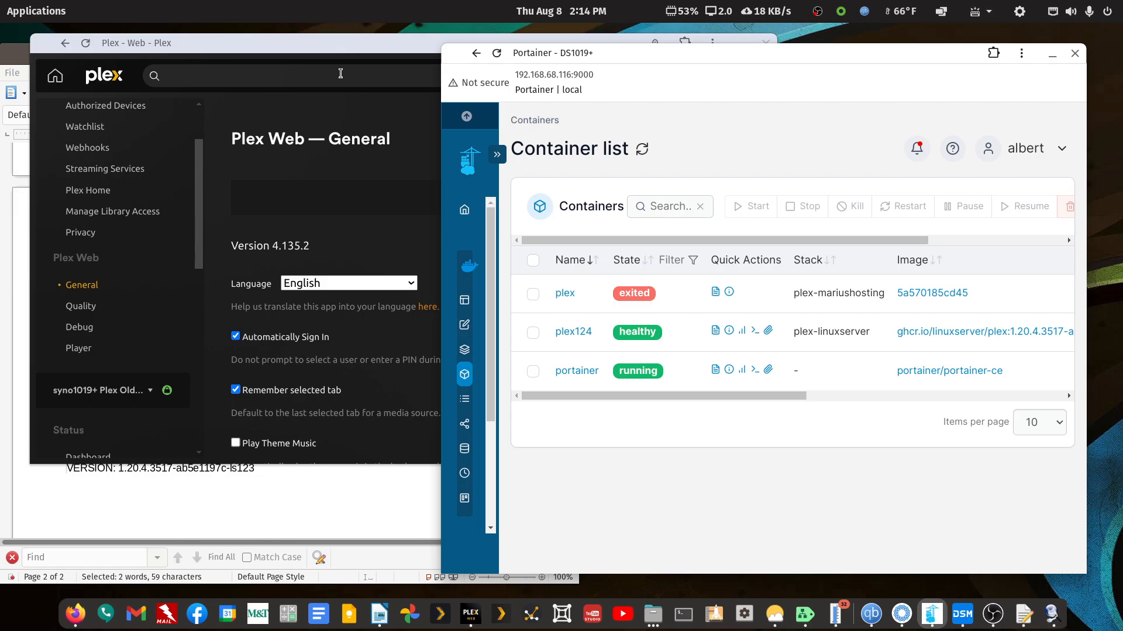
pyautogui.doubleClick(675, 57)
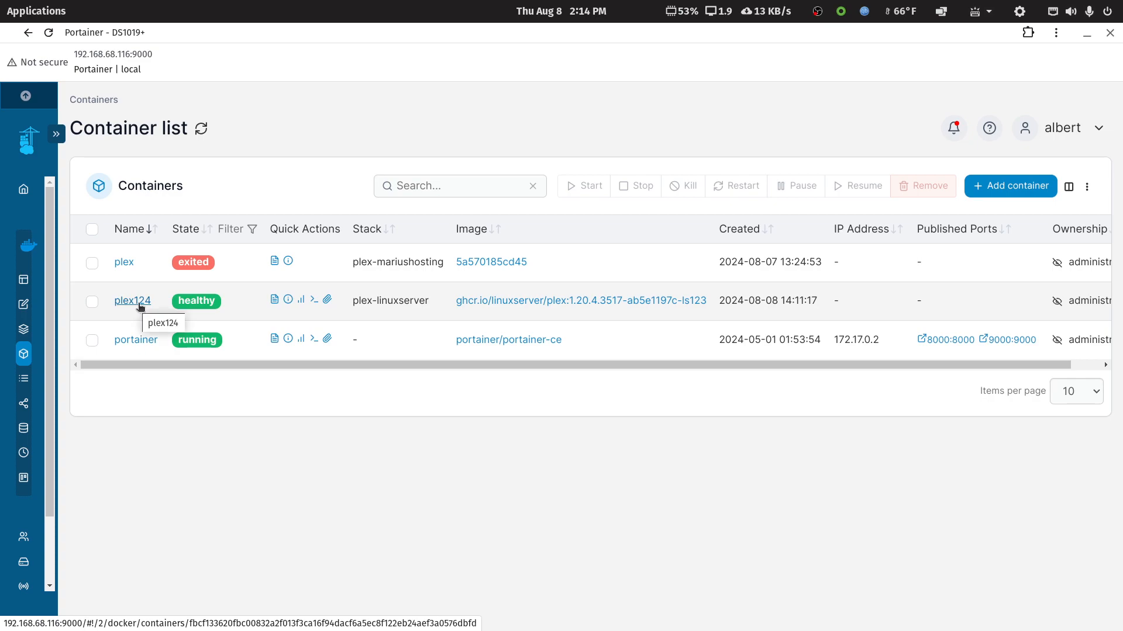
pyautogui.click(139, 305)
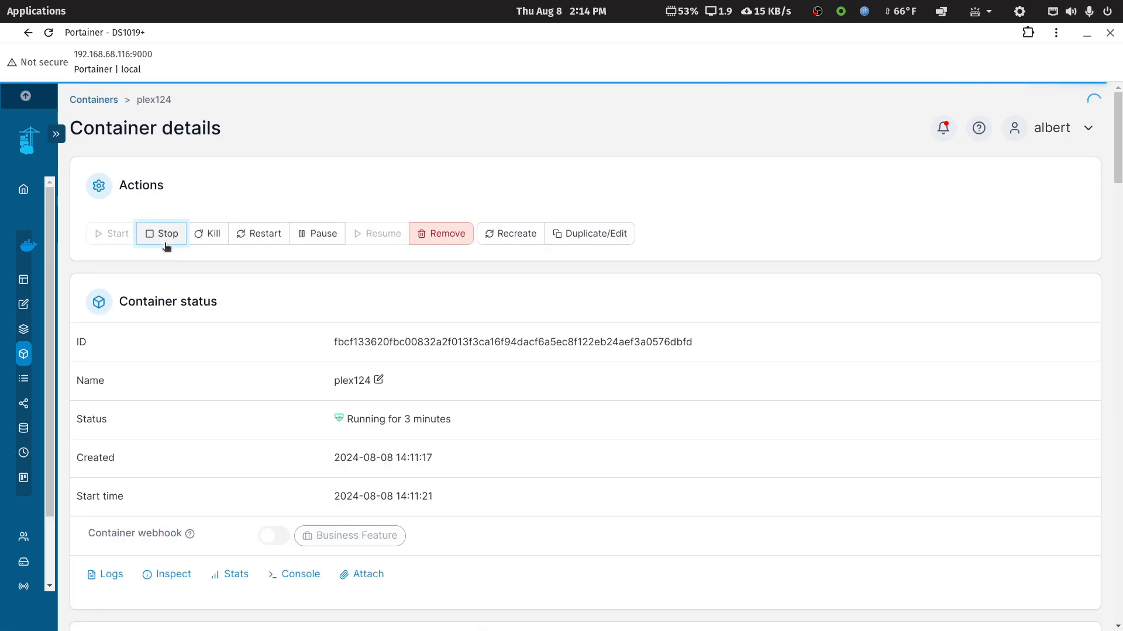
pyautogui.doubleClick(598, 32)
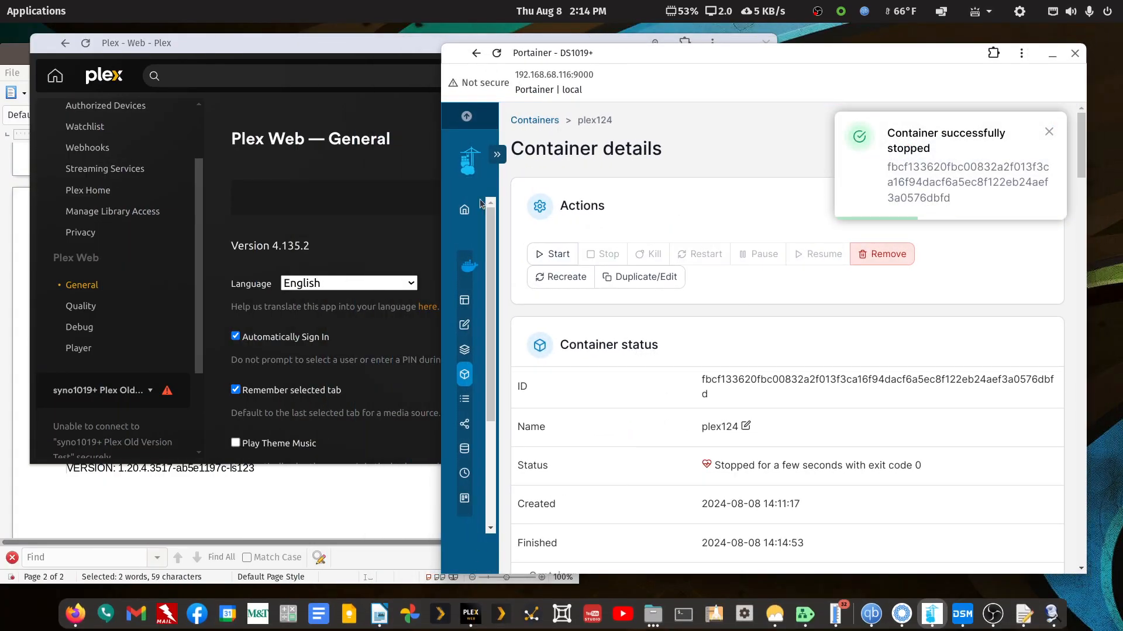
# - Switch to the LibreOffice Writer notes and go to the original Portainer stack for the current Plex version
pyautogui.click(185, 499)
pyautogui.scroll(15, 251, 302)
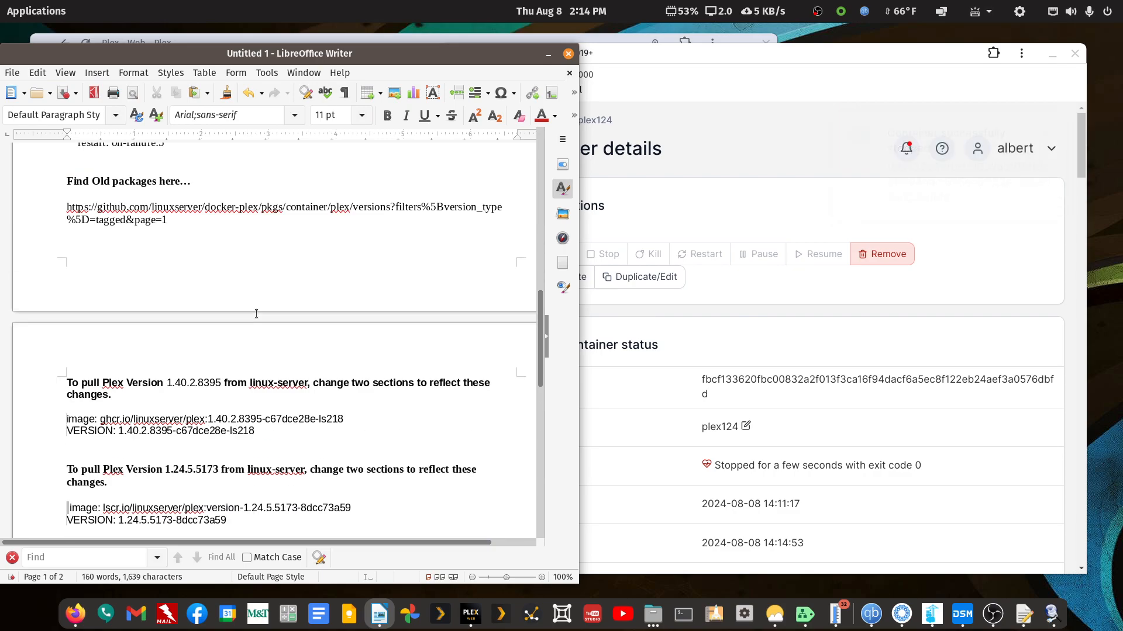
pyautogui.scroll(1, 250, 303)
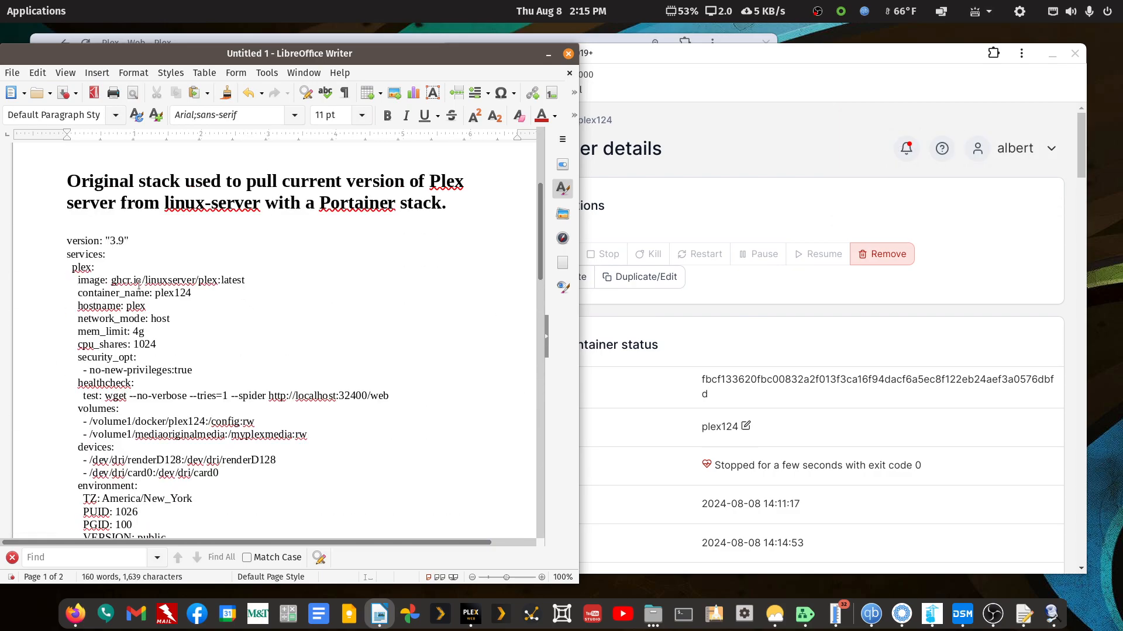
# - Copy the image line from the original stack in the notes and open the plex-linuxserver stack's compose editor in Portainer
pyautogui.moveTo(81, 282)
pyautogui.mouseDown()
pyautogui.moveTo(229, 282)
pyautogui.moveTo(80, 282)
pyautogui.mouseUp()
pyautogui.hotkey('ctrl', 'c')
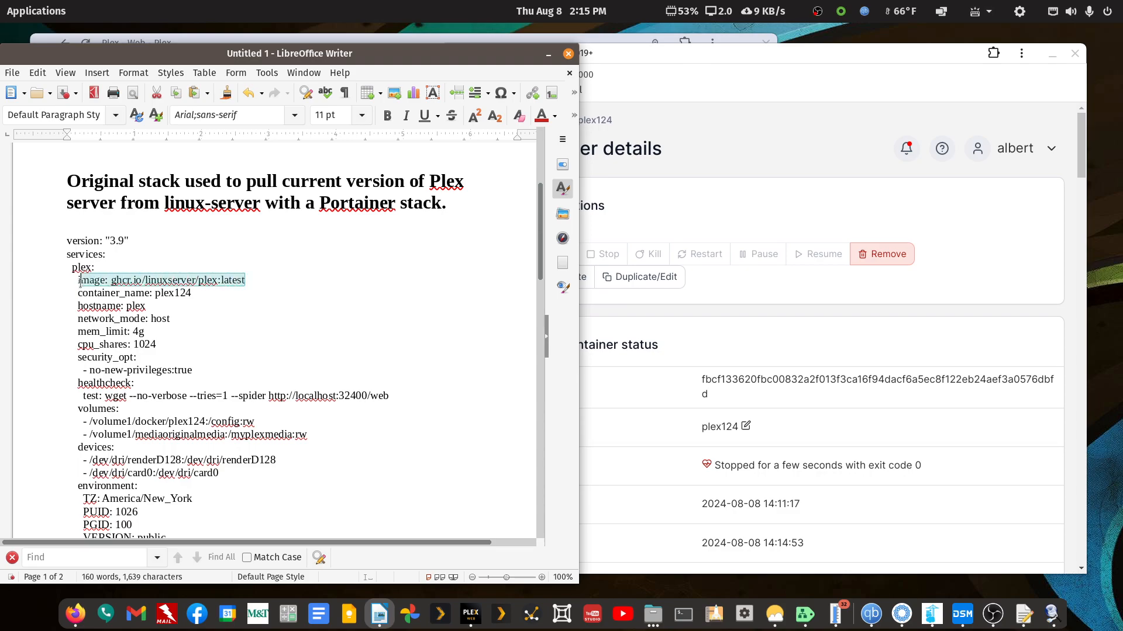
pyautogui.doubleClick(874, 57)
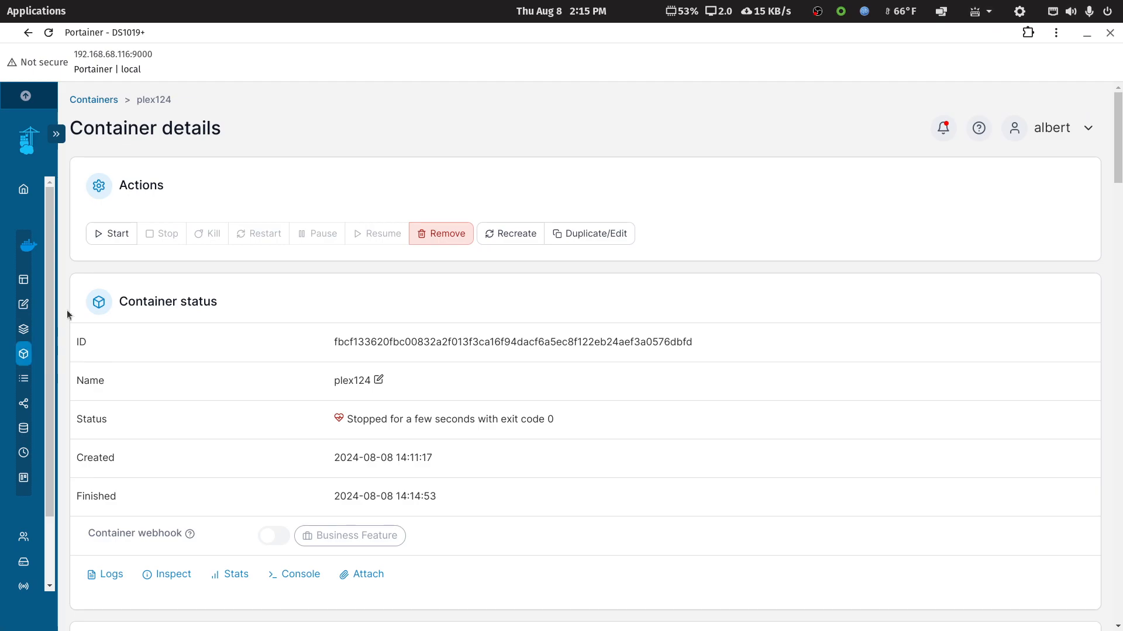
pyautogui.click(23, 329)
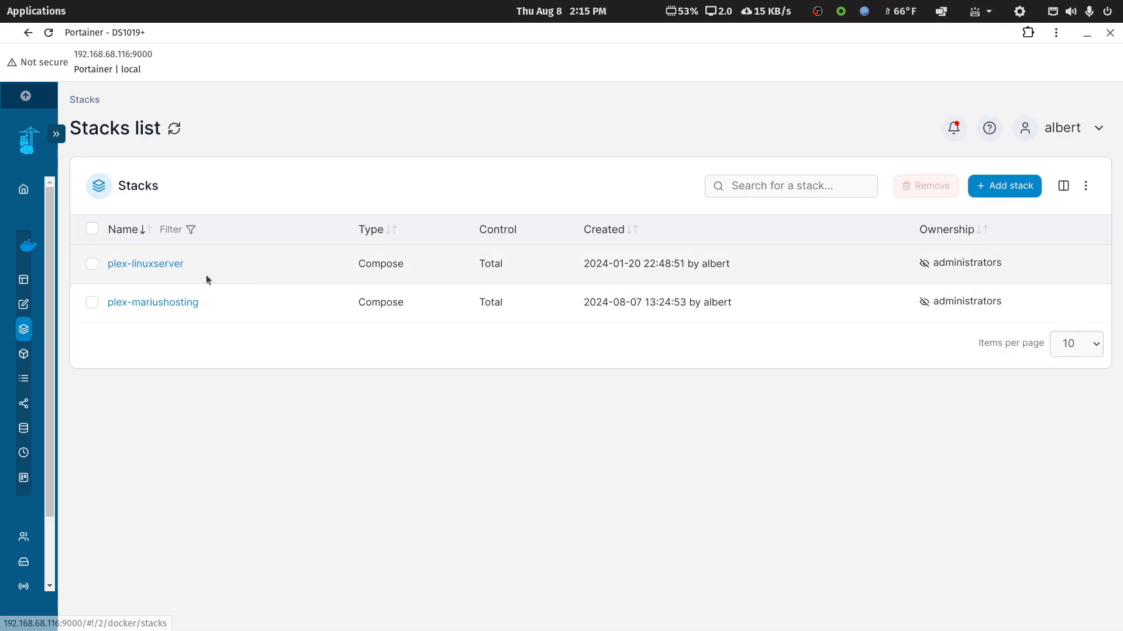
pyautogui.click(150, 264)
pyautogui.scroll(-3, 377, 381)
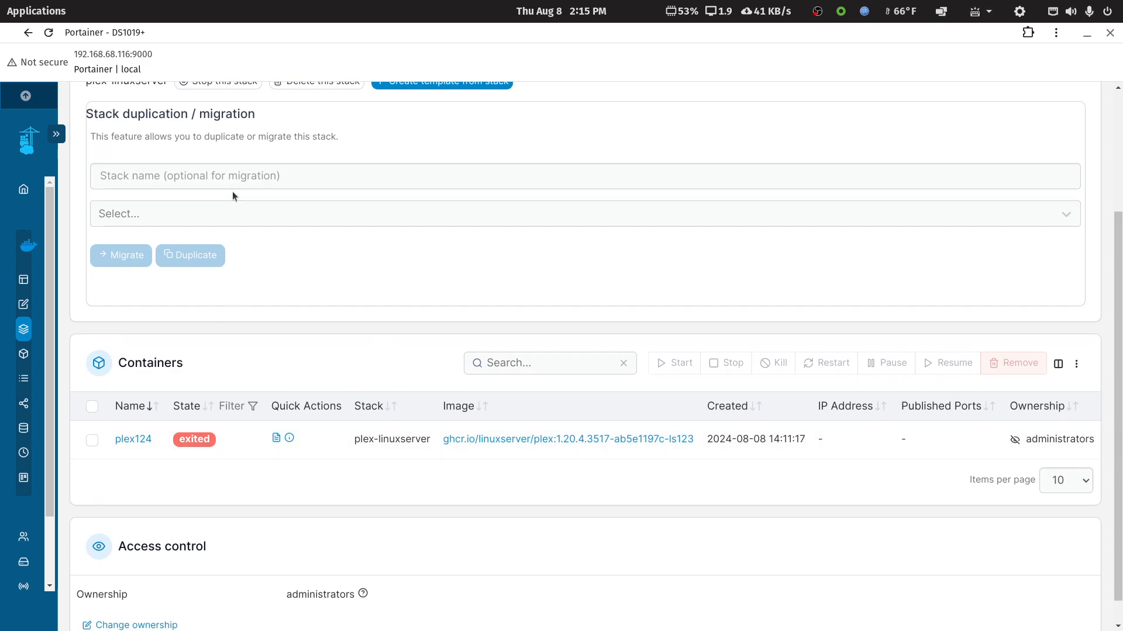
pyautogui.scroll(3, 234, 193)
pyautogui.click(202, 190)
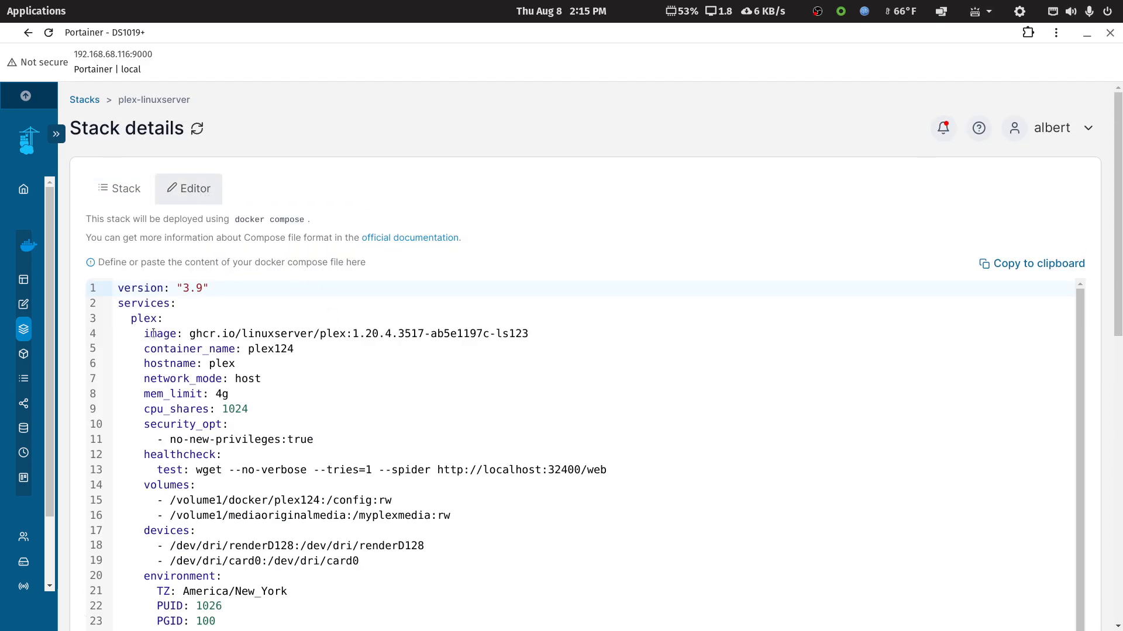
# - Try to replace the plex service's pinned image line with Image: ghcr.io/linuxserver/plex:latest
pyautogui.moveTo(146, 335); pyautogui.dragTo(529, 331)
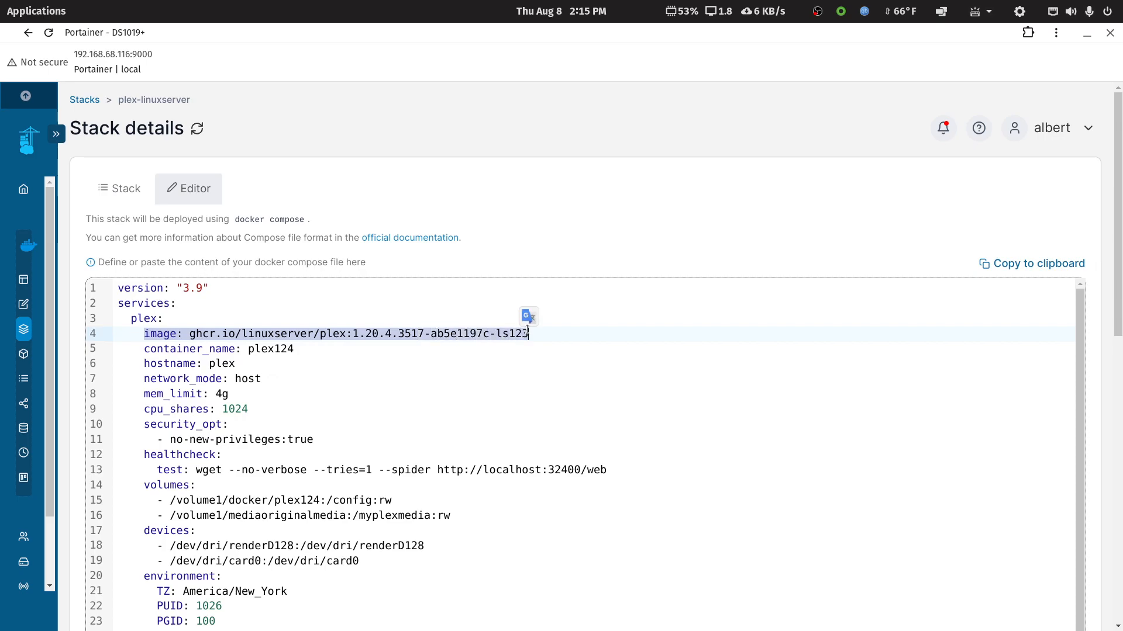
pyautogui.hotkey('ctrl', 'v')
pyautogui.scroll(-1, 527, 329)
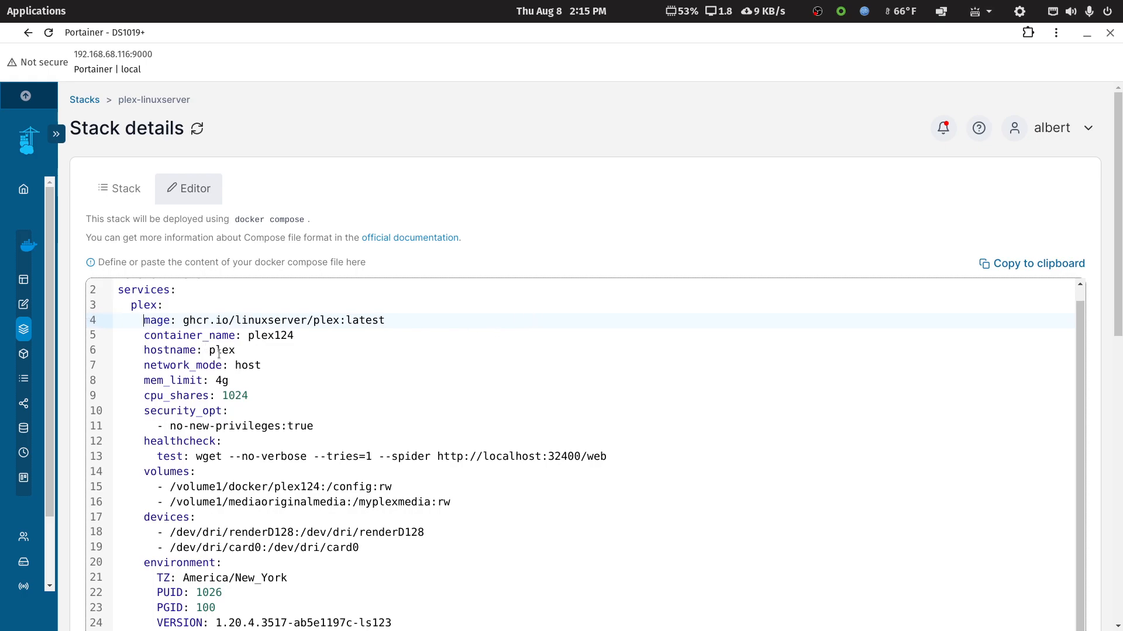
pyautogui.write('I')
# - Set the VERSION value in the stack's environment section to public, matching the original stack in the notes
pyautogui.scroll(-7, 361, 487)
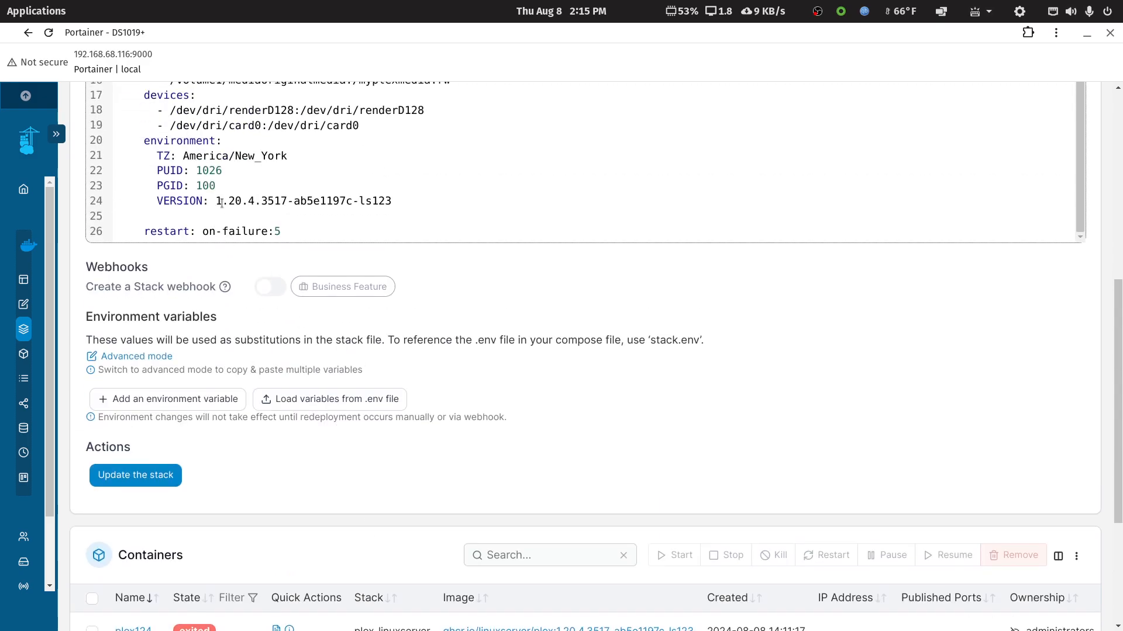
pyautogui.moveTo(218, 202); pyautogui.dragTo(392, 202)
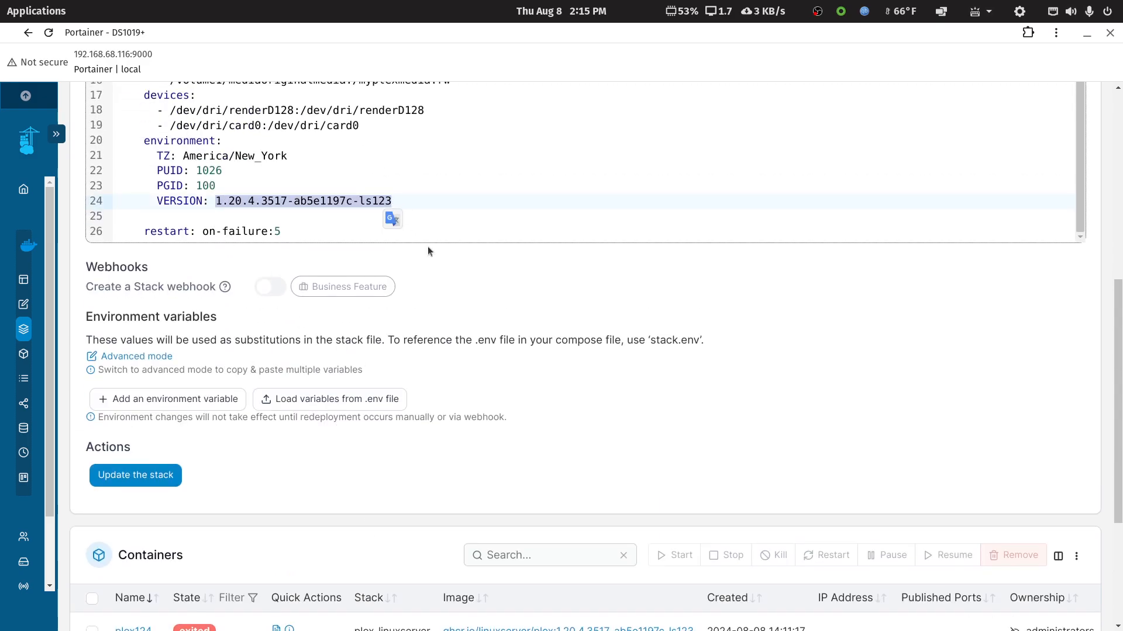
pyautogui.write('latest')
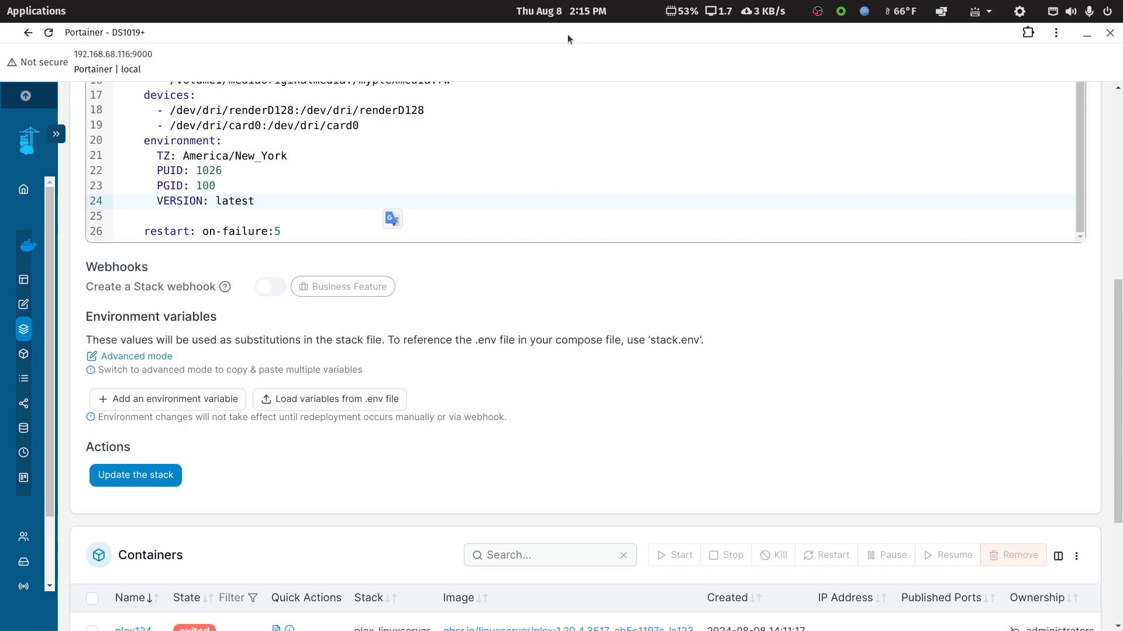
pyautogui.doubleClick(568, 35)
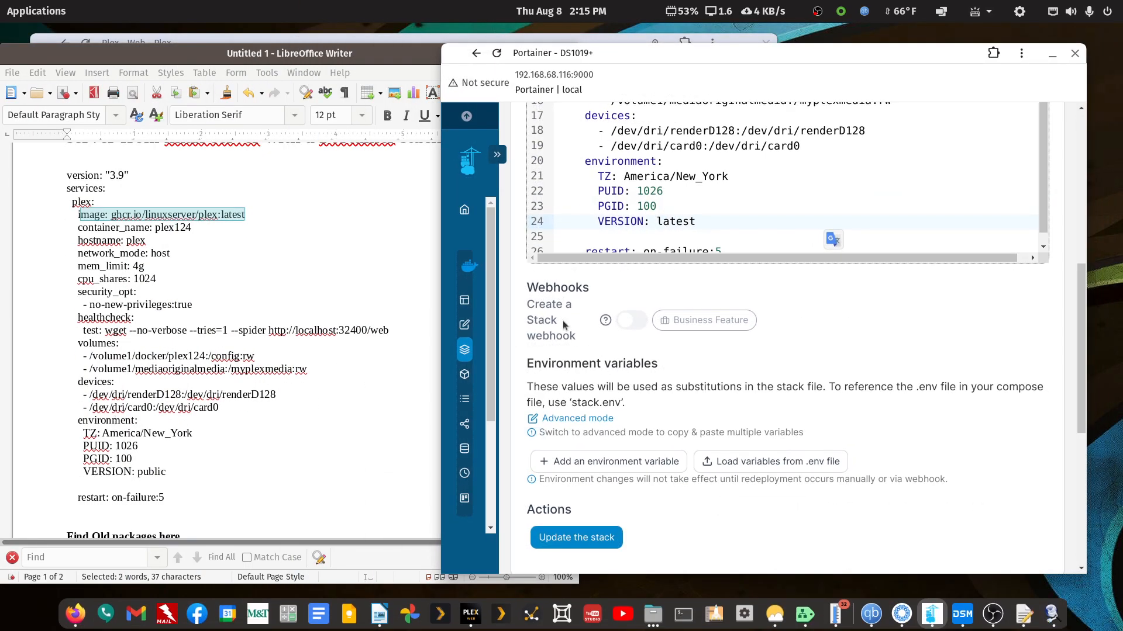
pyautogui.moveTo(659, 222); pyautogui.dragTo(697, 223)
pyautogui.write('public')
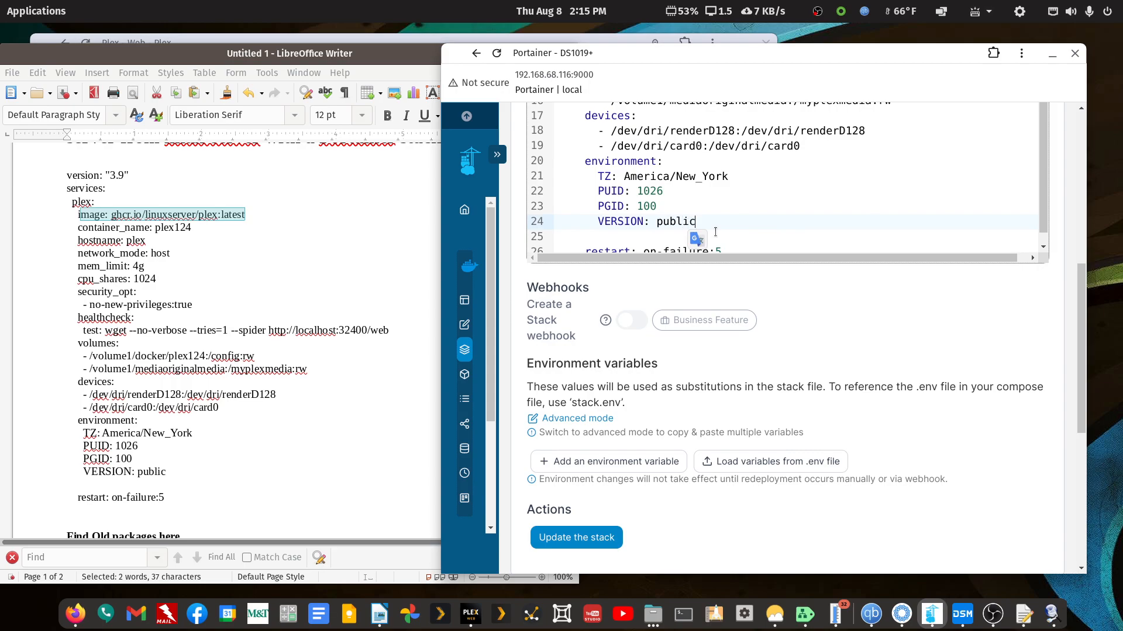
# - Try to update the plex-linuxserver stack with re-pull image and redeploy enabled
pyautogui.doubleClick(671, 53)
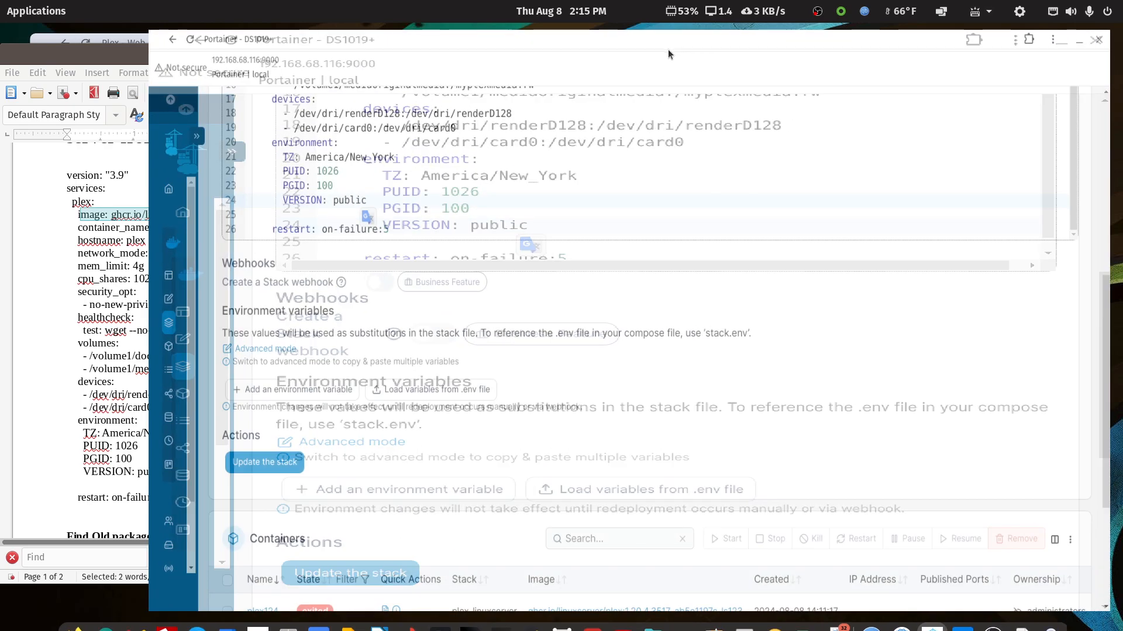
pyautogui.click(159, 483)
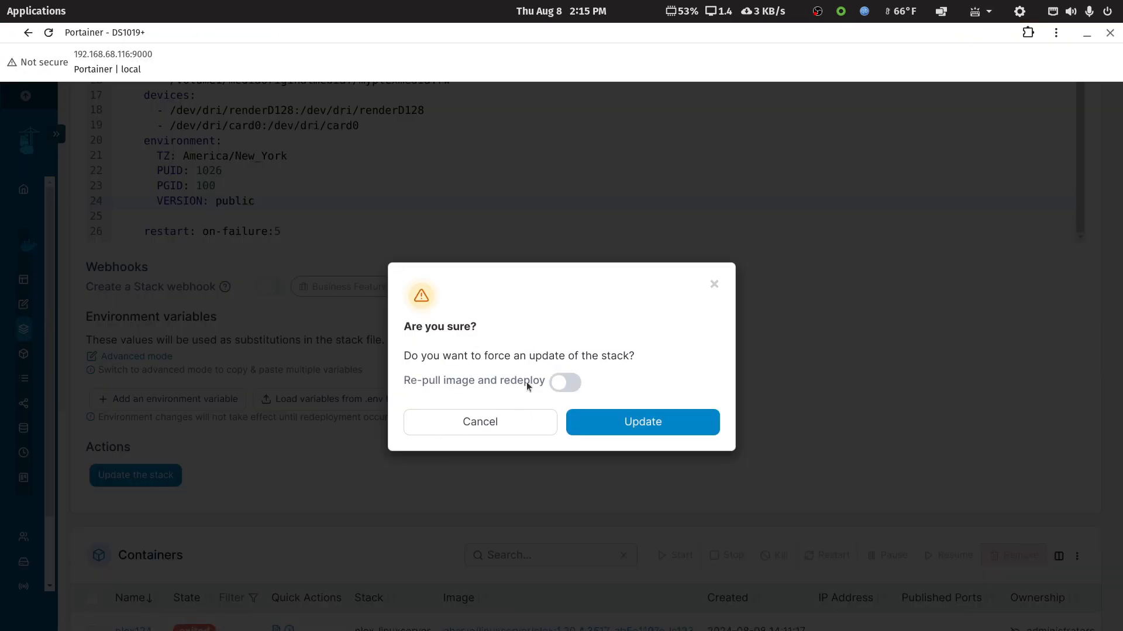
pyautogui.click(562, 383)
pyautogui.click(609, 430)
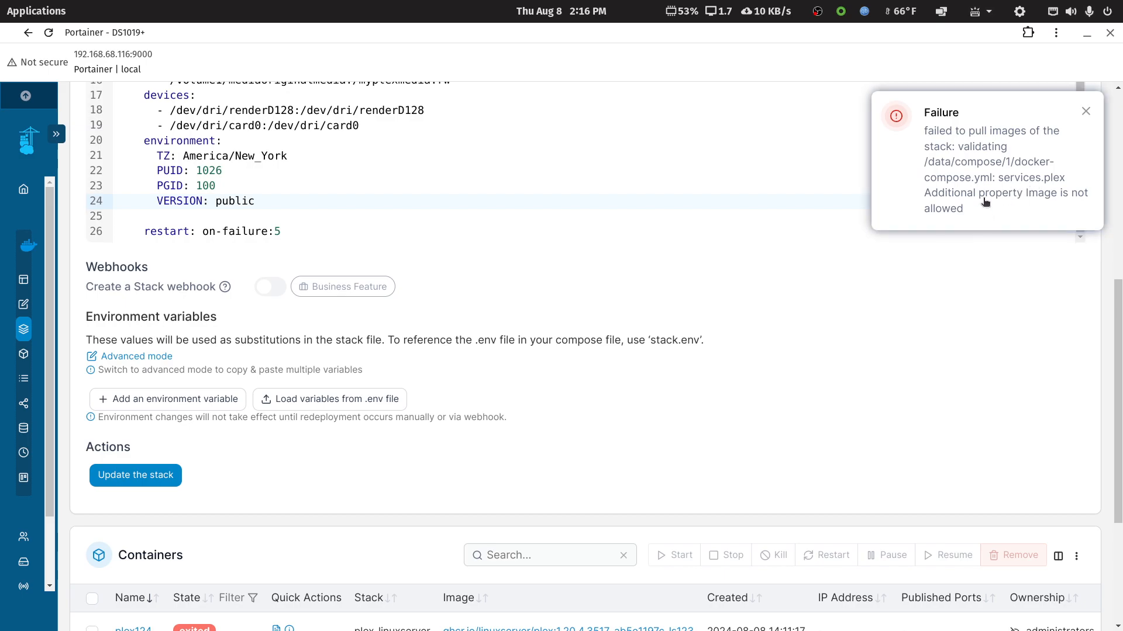
# - Review the edited compose file, check the container list and open the plex container's details
pyautogui.scroll(5, 613, 283)
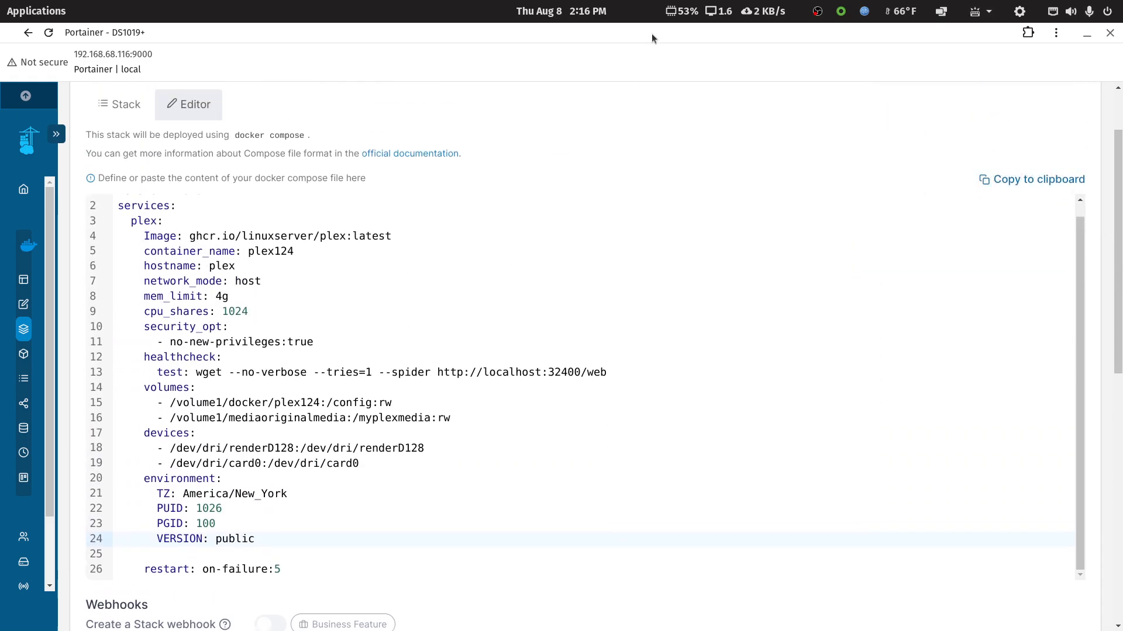
pyautogui.click(121, 107)
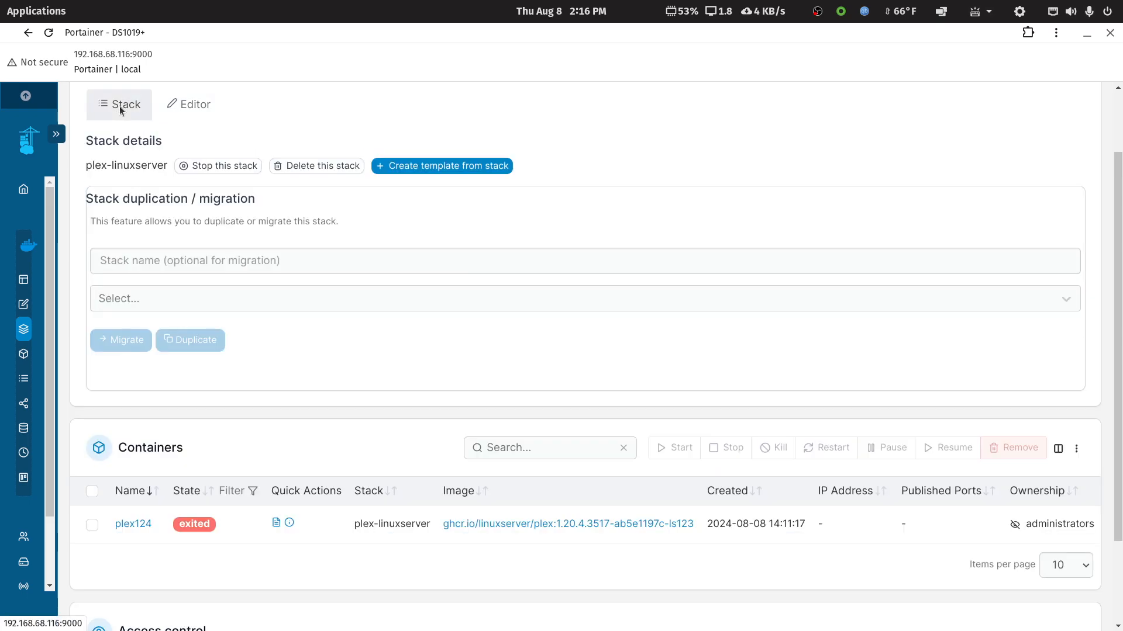
pyautogui.click(24, 360)
pyautogui.click(663, 416)
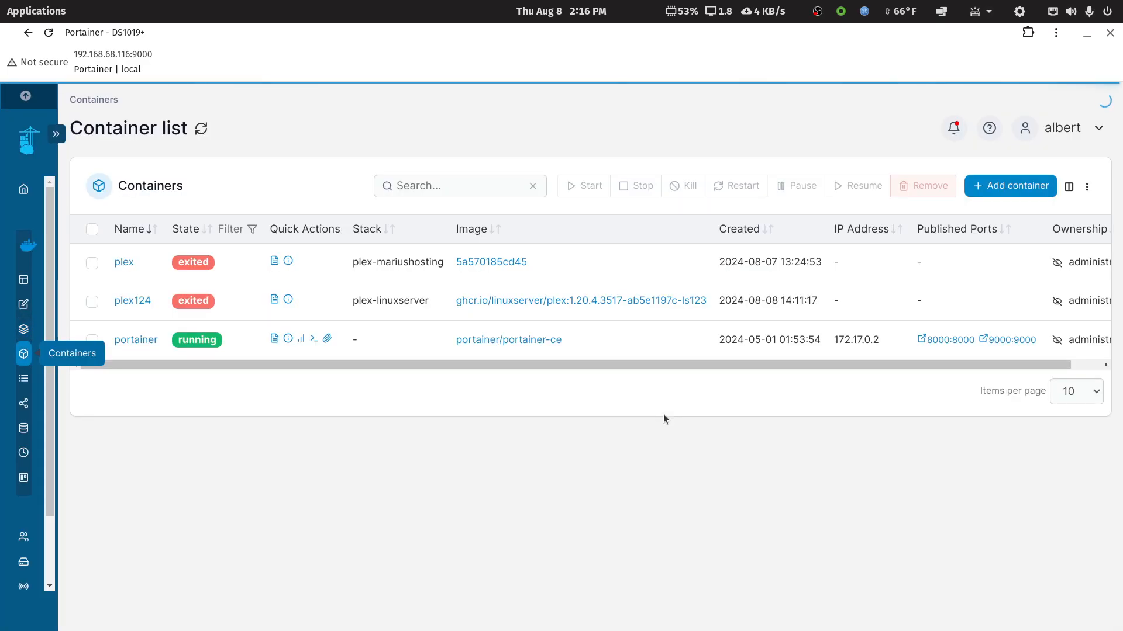
pyautogui.click(125, 262)
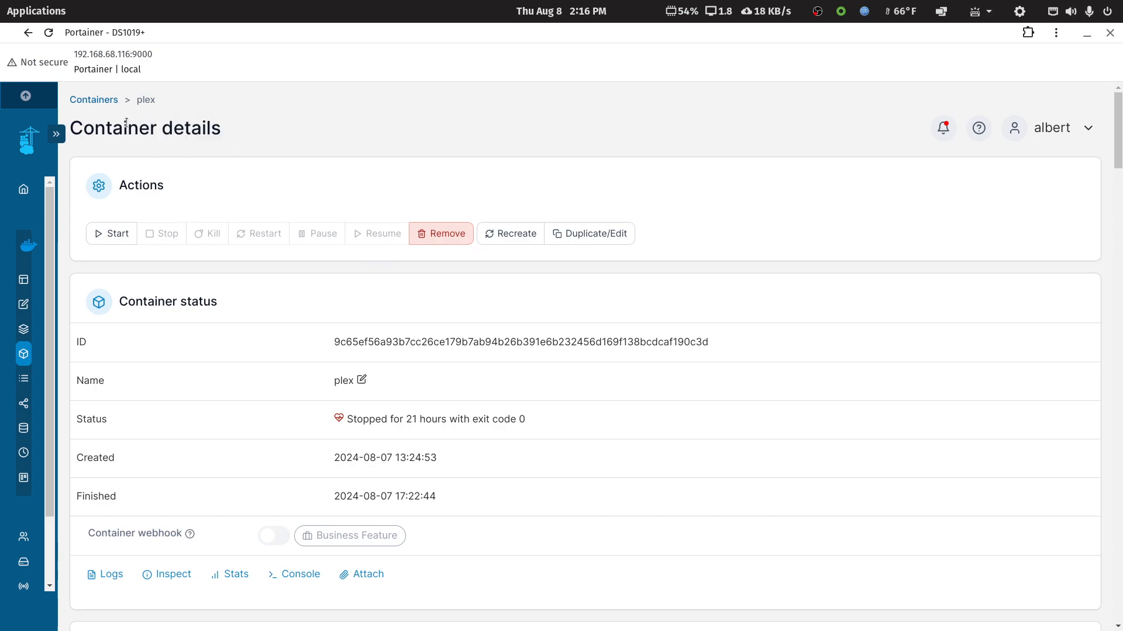
# - Open the plex-mariushosting stack's compose file, copy its image line and review its VERSION setting
pyautogui.click(23, 328)
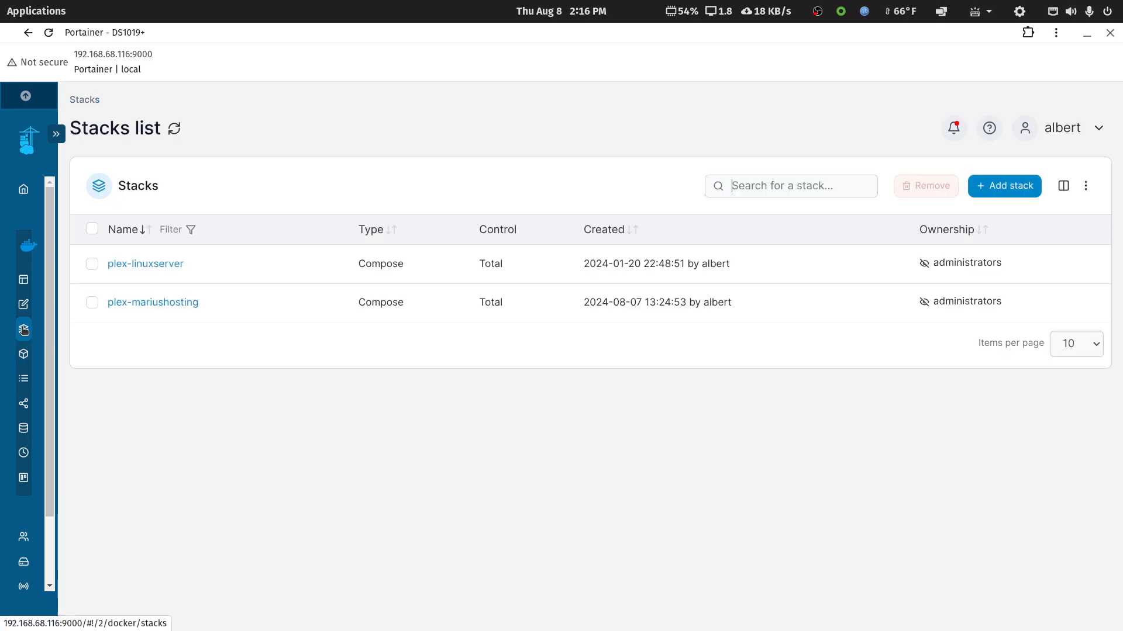
pyautogui.click(145, 303)
pyautogui.click(205, 193)
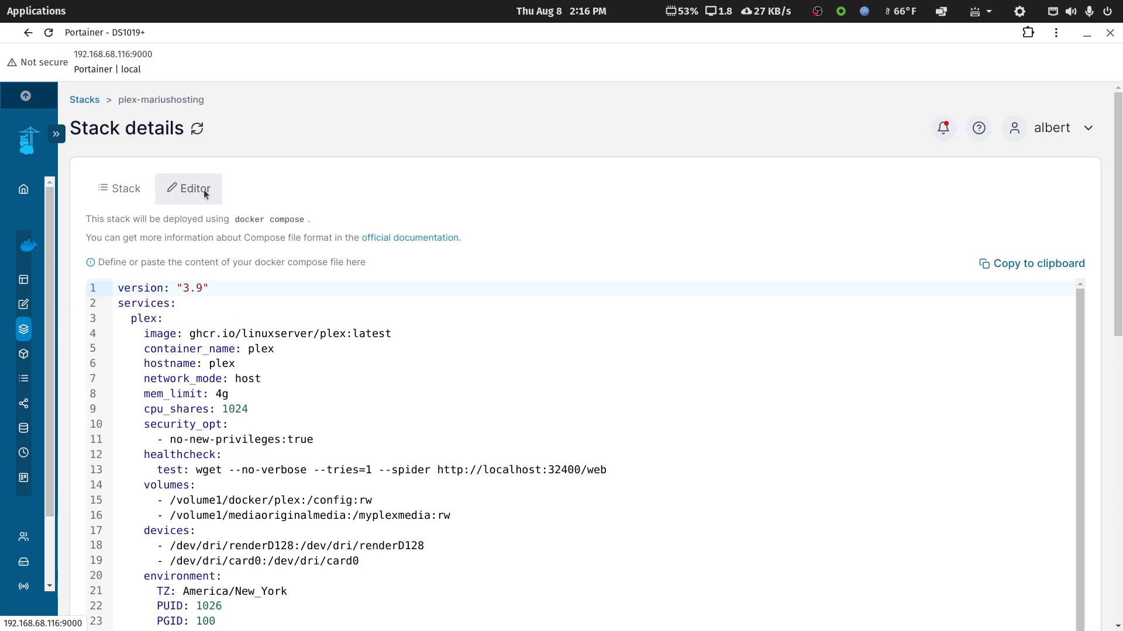
pyautogui.moveTo(144, 334); pyautogui.dragTo(391, 334)
pyautogui.hotkey('ctrl', 'c')
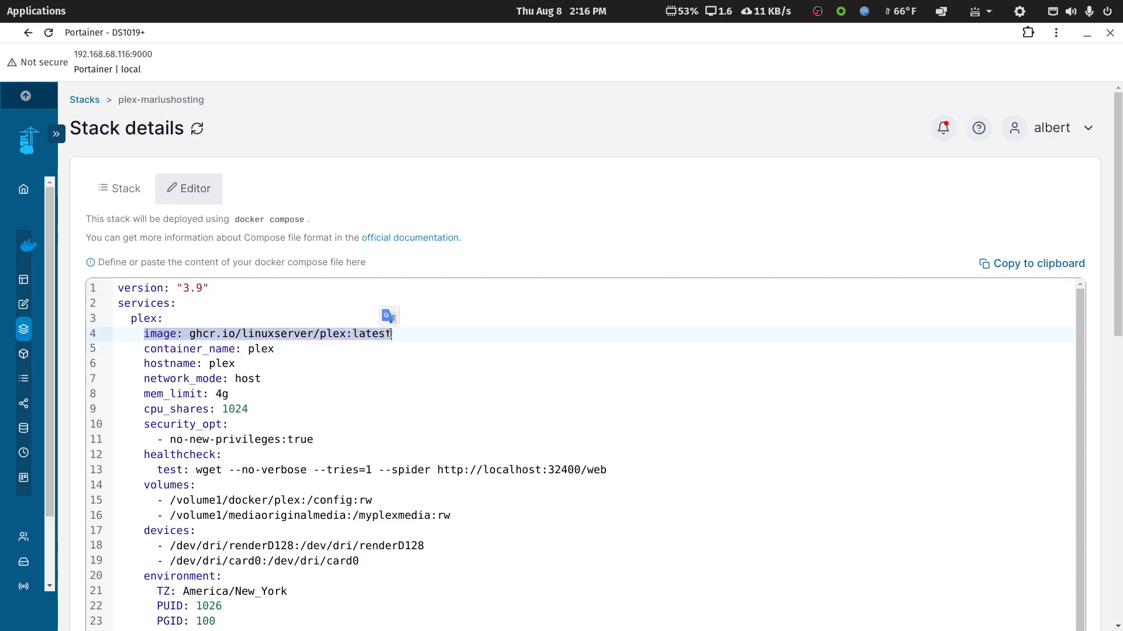
pyautogui.scroll(-3, 375, 389)
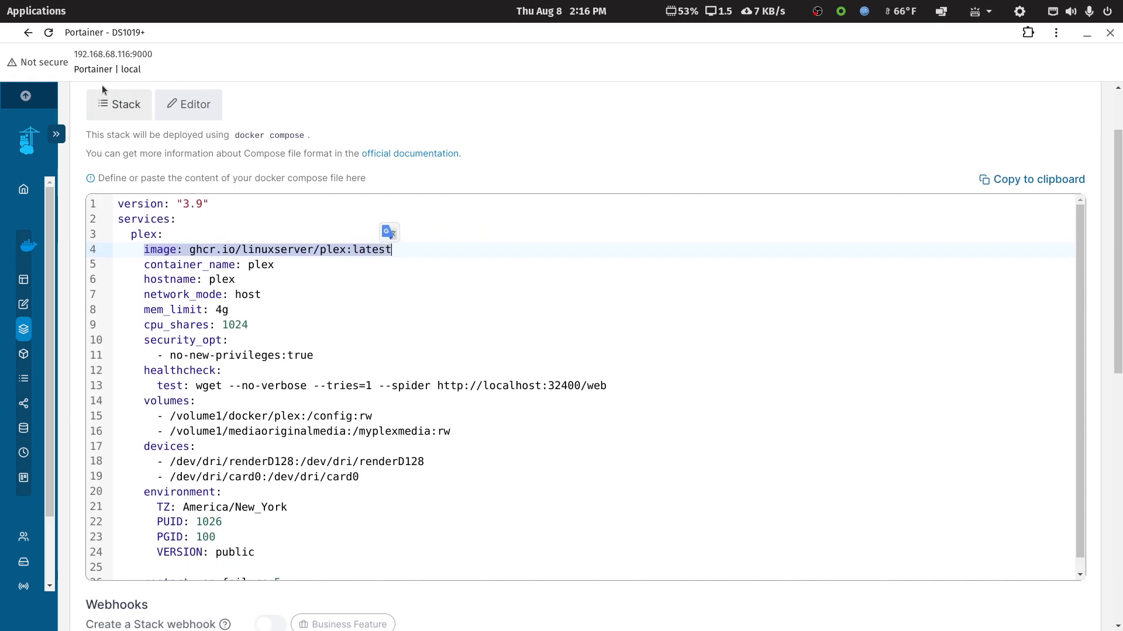
# - Return to the plex-linuxserver stack and look at the details of its plex124 container
pyautogui.click(28, 32)
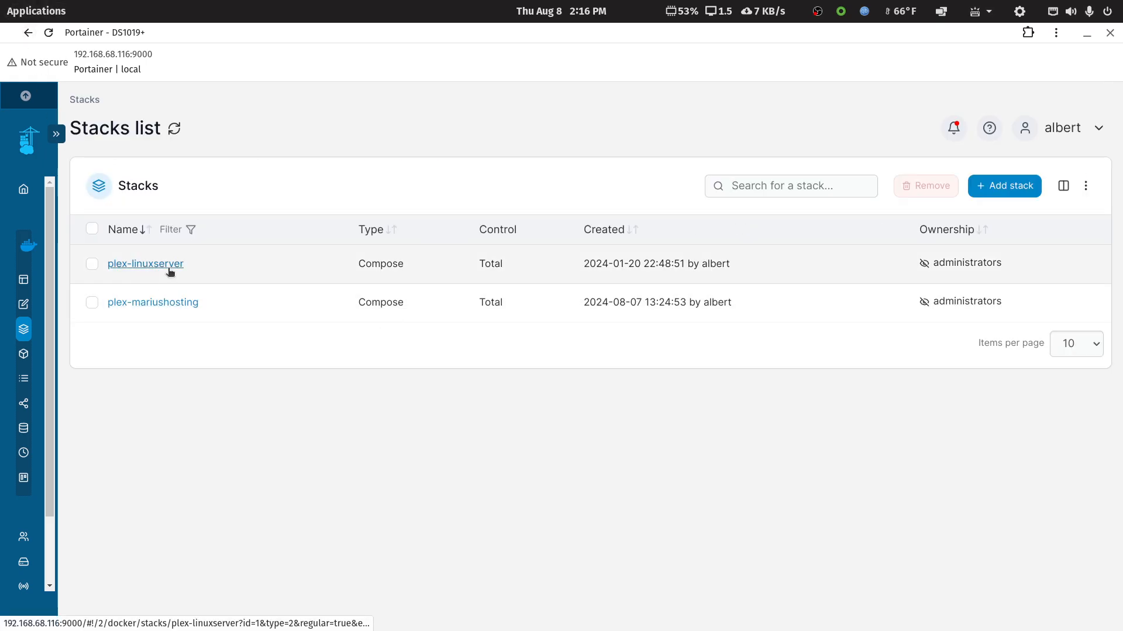
pyautogui.click(167, 268)
pyautogui.scroll(-3, 275, 398)
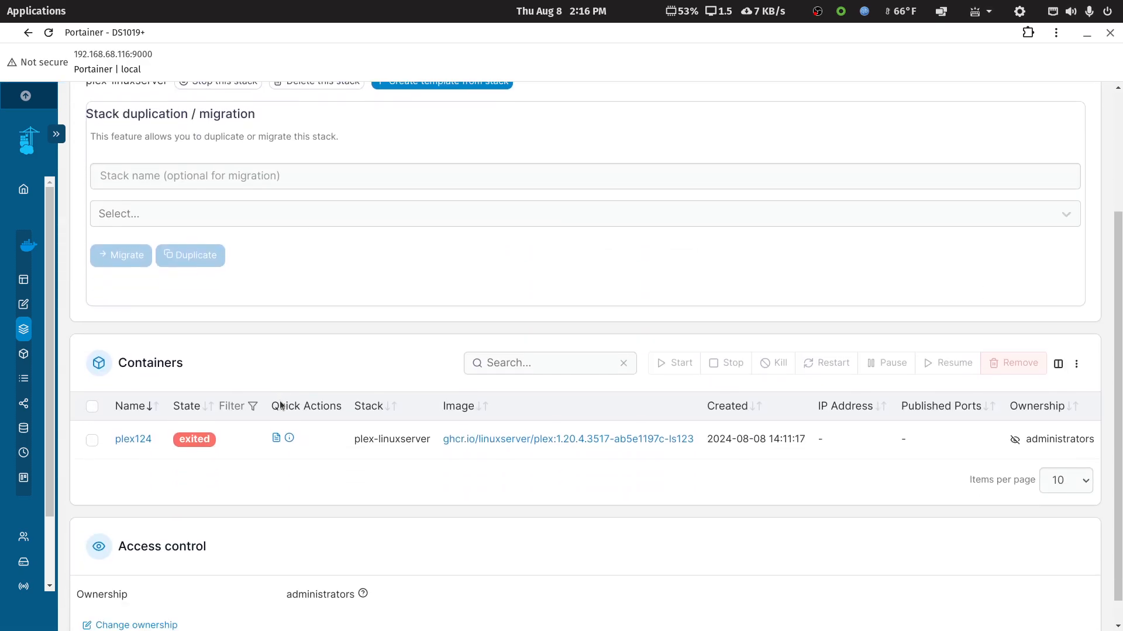
pyautogui.click(125, 440)
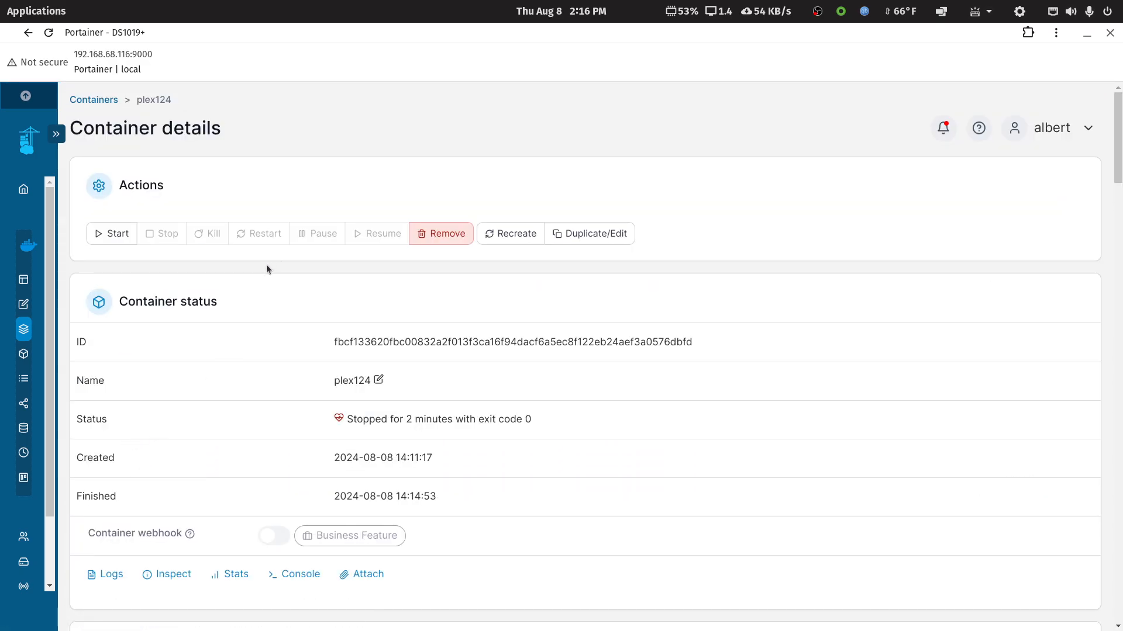
pyautogui.click(30, 33)
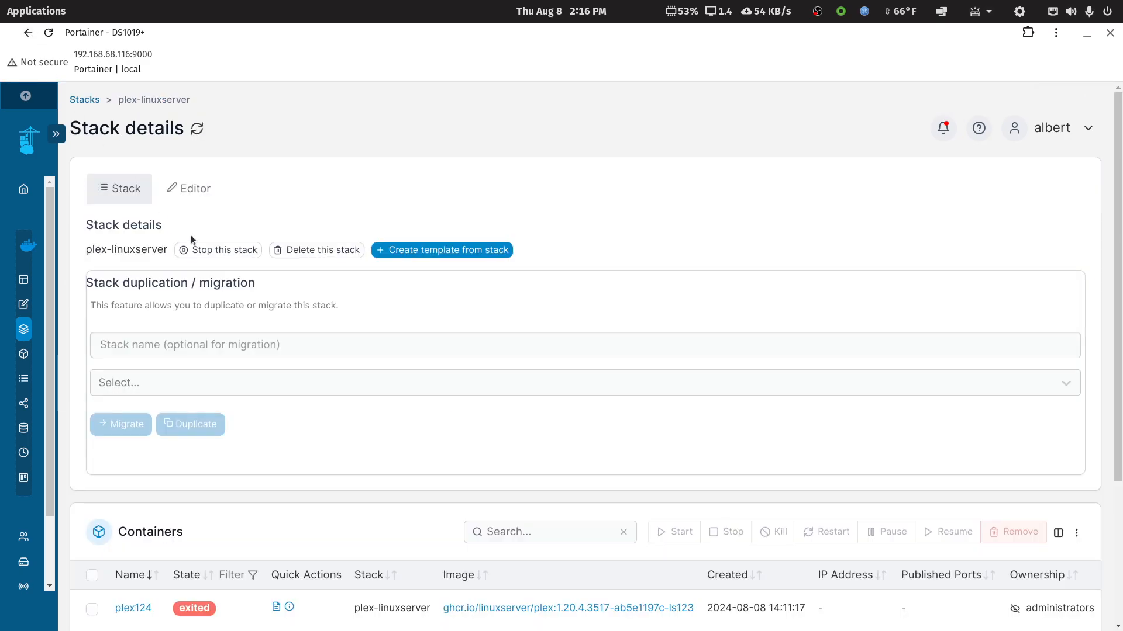
# - Open the plex-linuxserver stack's compose editor and replace the image line with image: ghcr.io/linuxserver/plex:latest
pyautogui.click(188, 189)
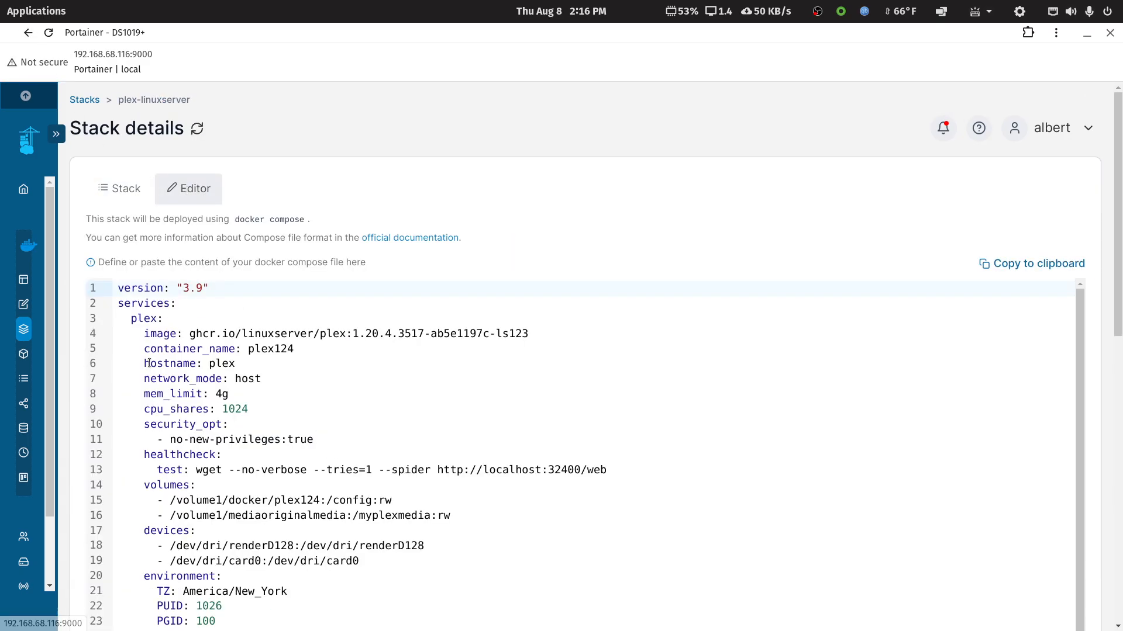
pyautogui.click(29, 13)
pyautogui.click(27, 35)
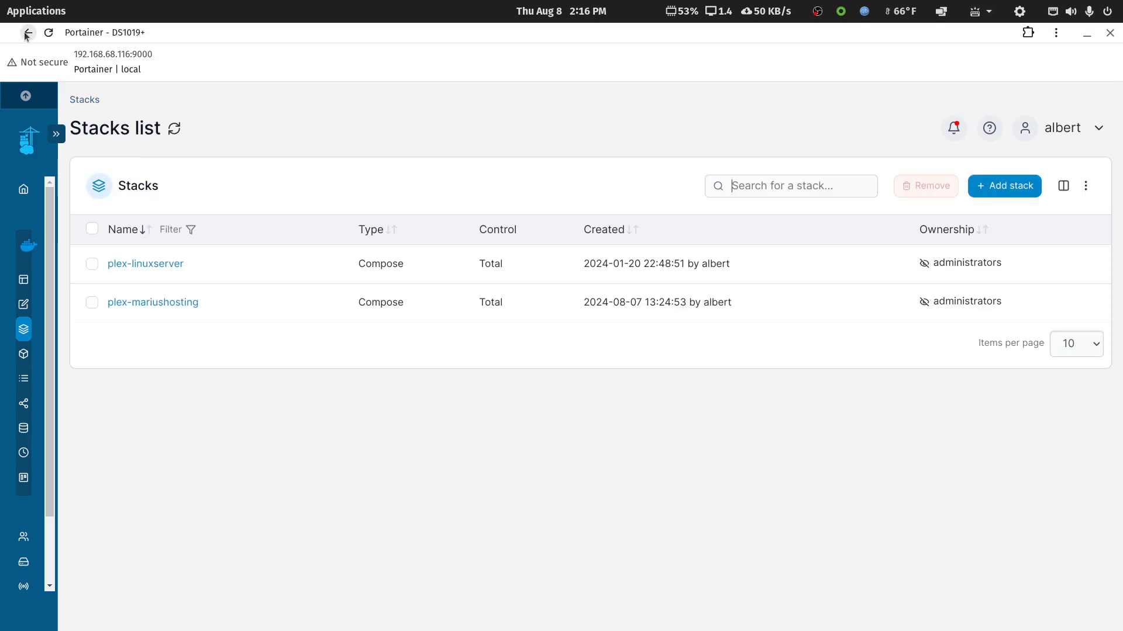
pyautogui.click(146, 263)
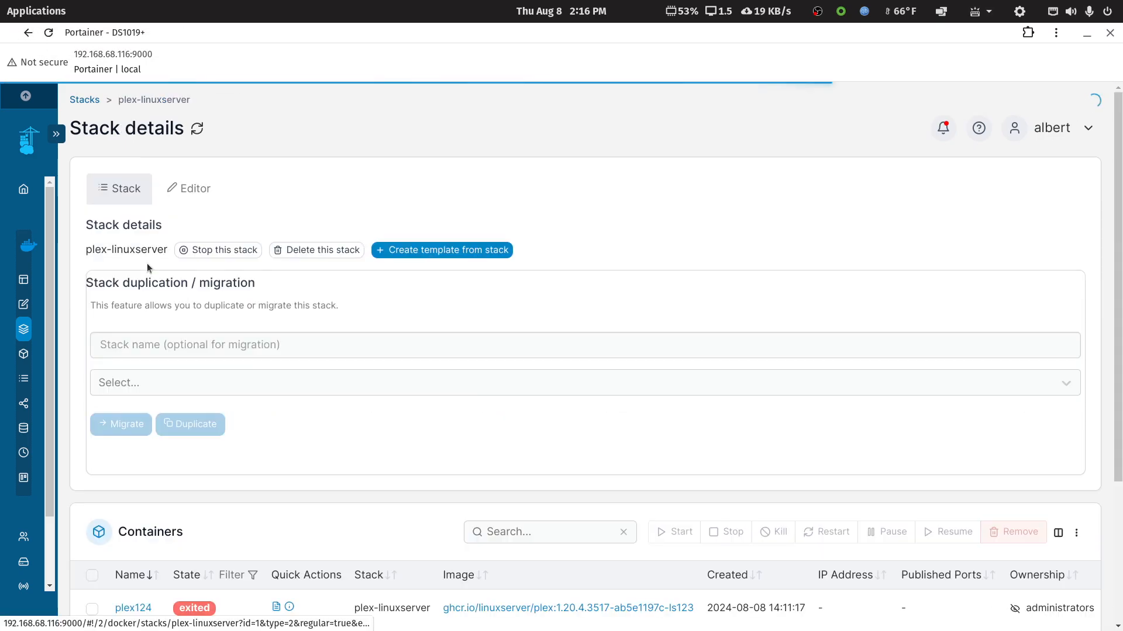
pyautogui.click(196, 192)
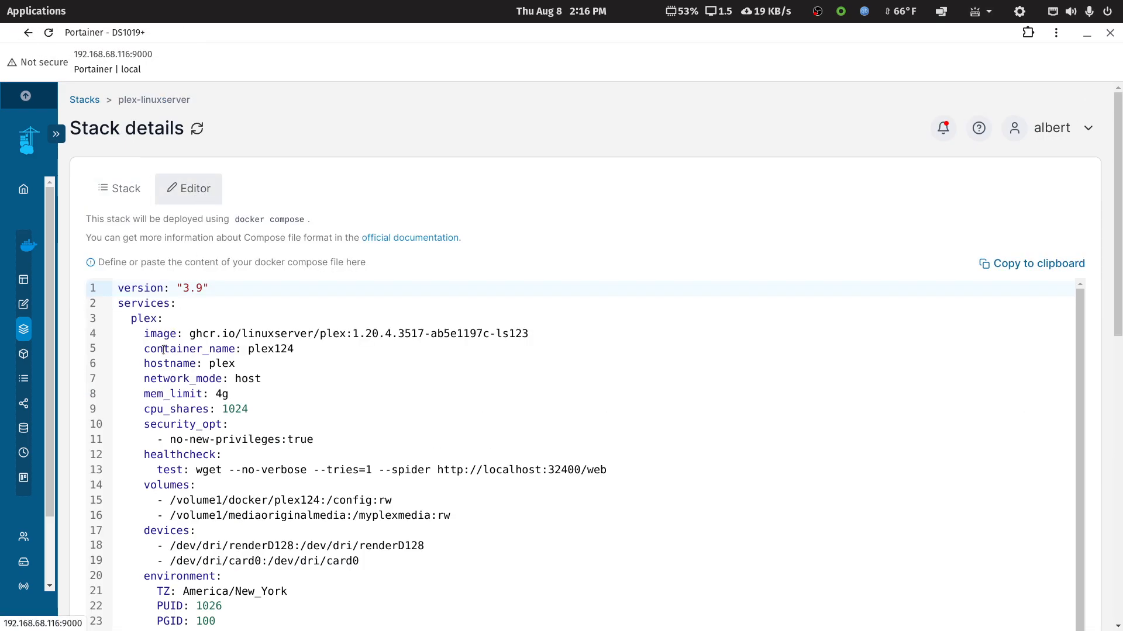
pyautogui.moveTo(147, 334); pyautogui.dragTo(528, 335)
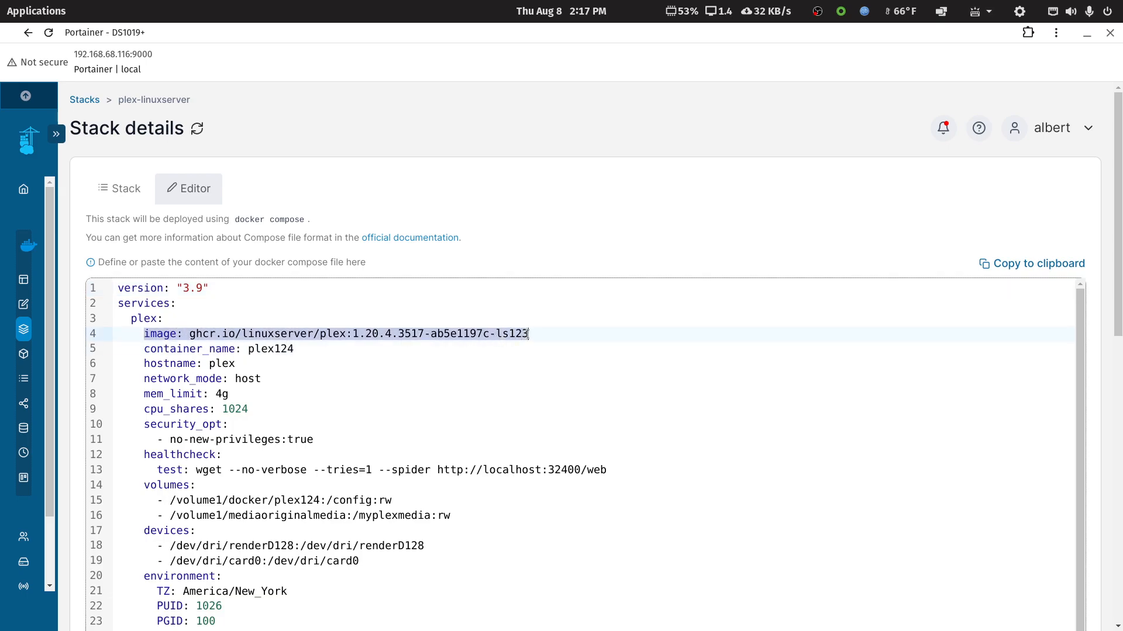
pyautogui.hotkey('ctrl', 'v')
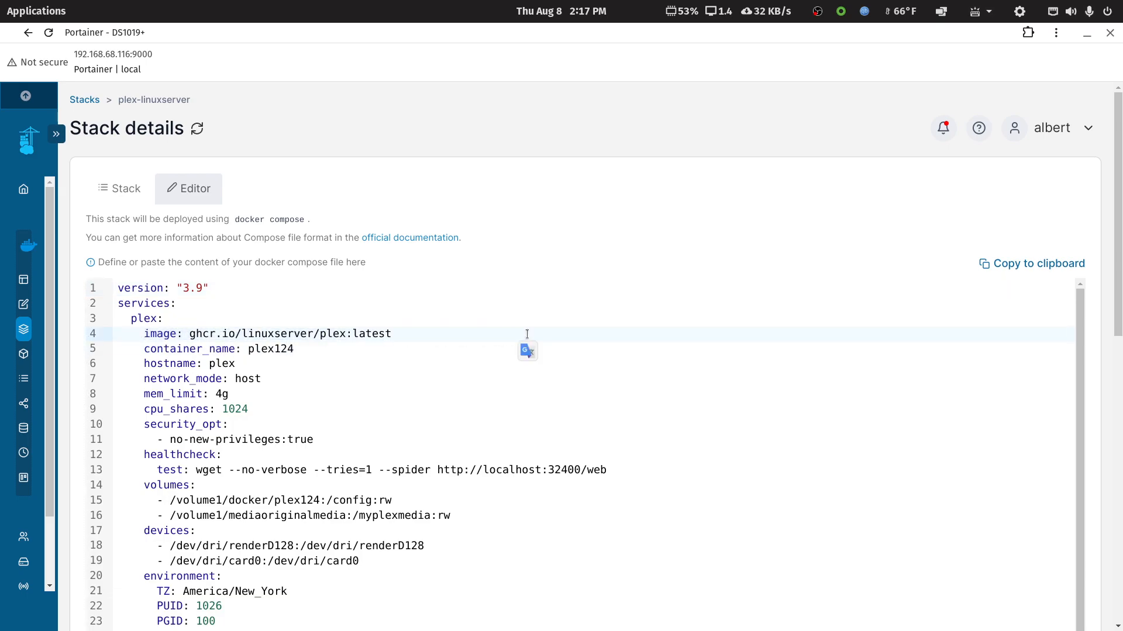
# - Set the VERSION variable in the plex-linuxserver compose file to public
pyautogui.scroll(-6, 266, 361)
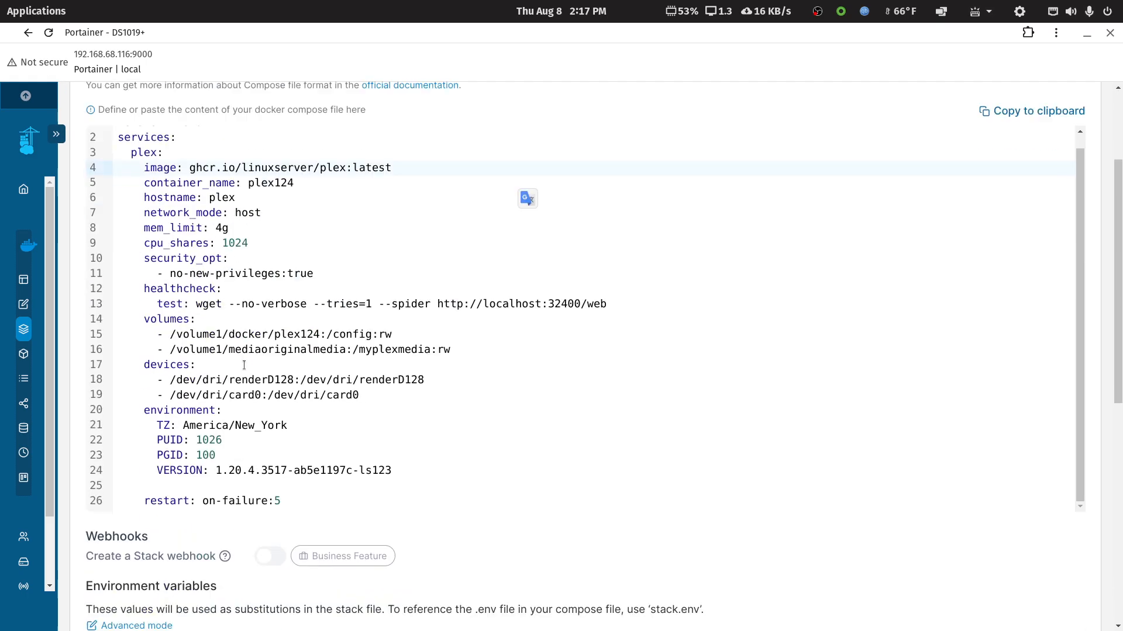
pyautogui.moveTo(217, 287); pyautogui.dragTo(397, 289)
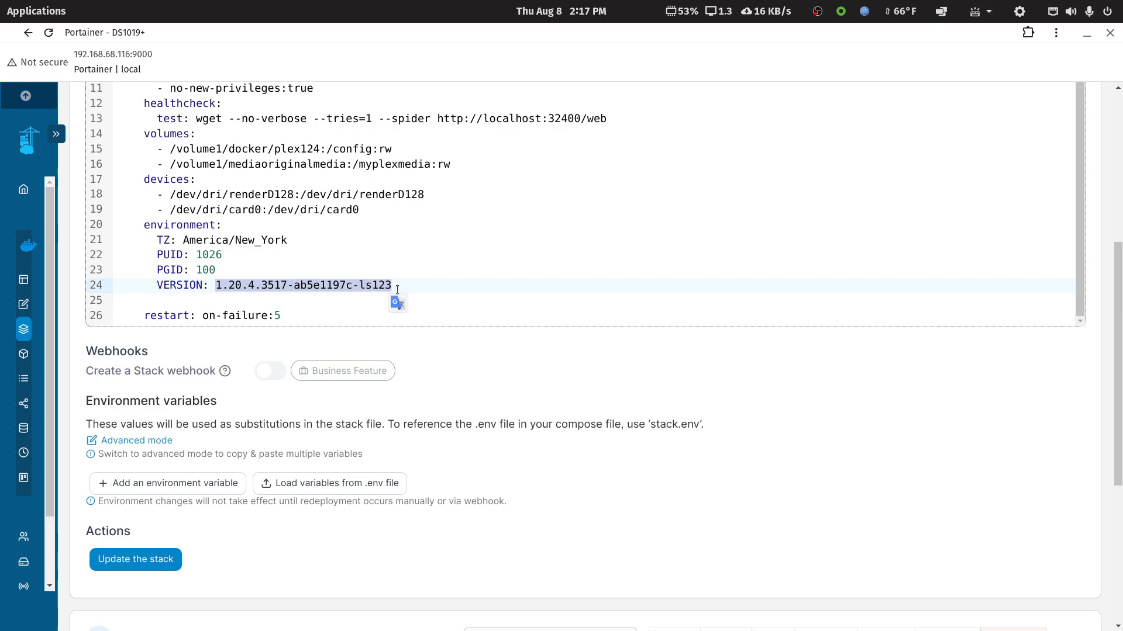
pyautogui.scroll(6, 397, 290)
pyautogui.scroll(-6, 401, 338)
pyautogui.write('public')
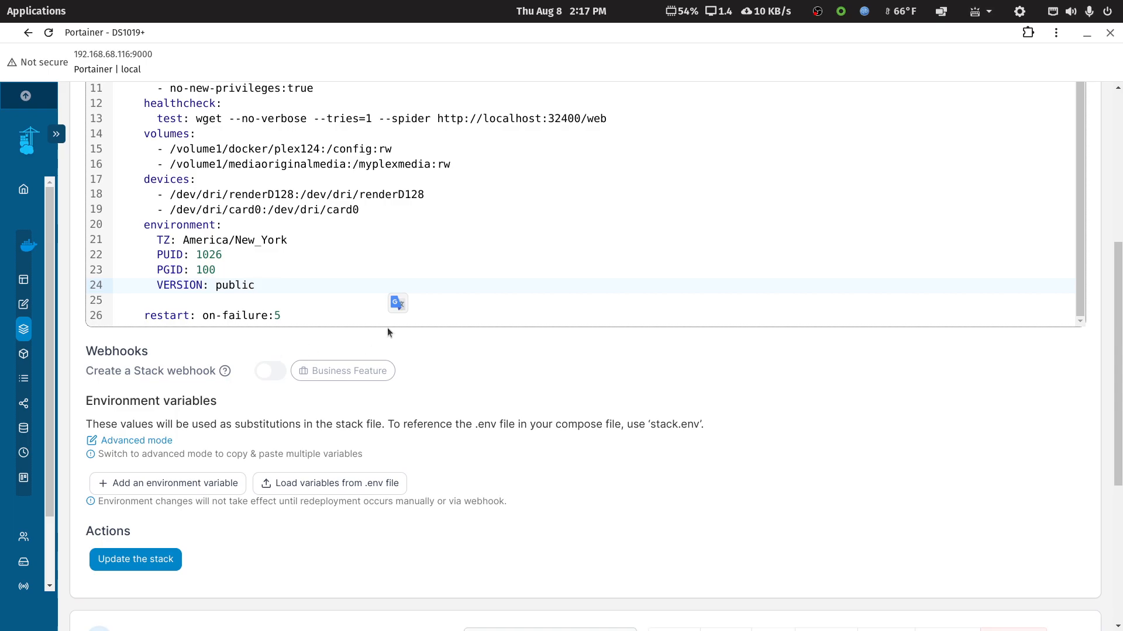
# - Compare the edit with the notes document and update the stack with Re-pull image and redeploy enabled
pyautogui.doubleClick(407, 26)
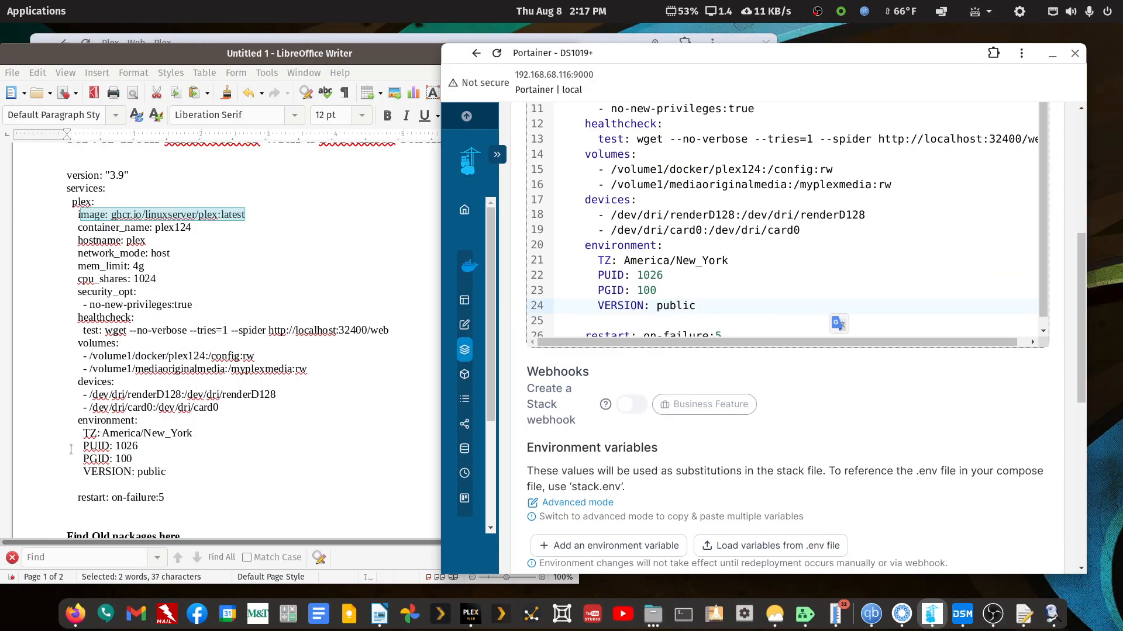
pyautogui.doubleClick(700, 61)
pyautogui.click(161, 564)
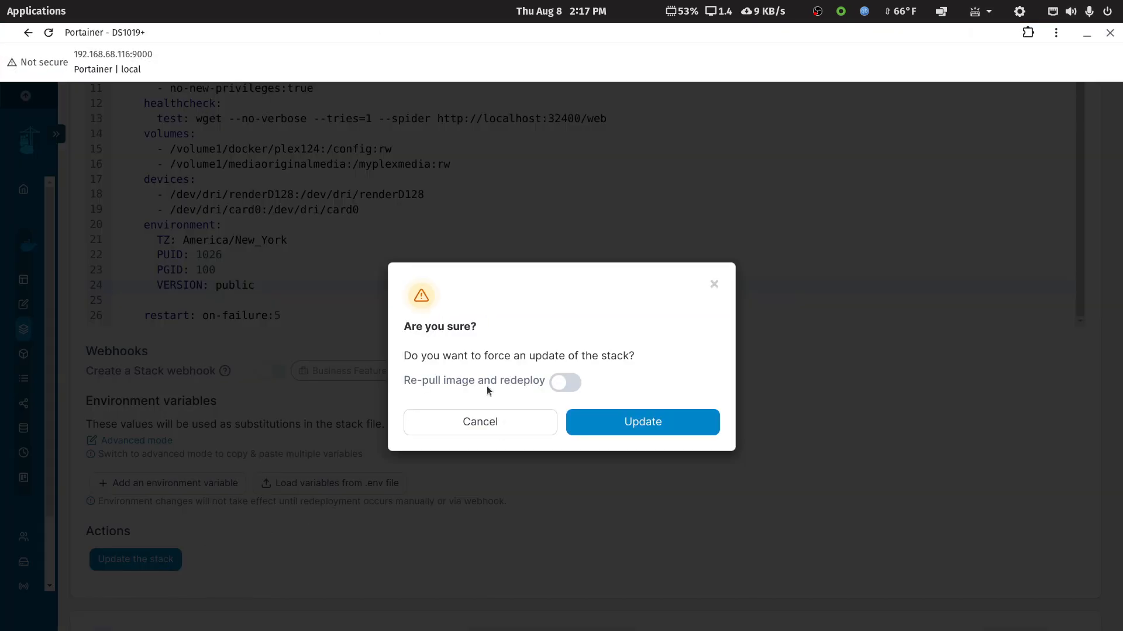
pyautogui.click(577, 382)
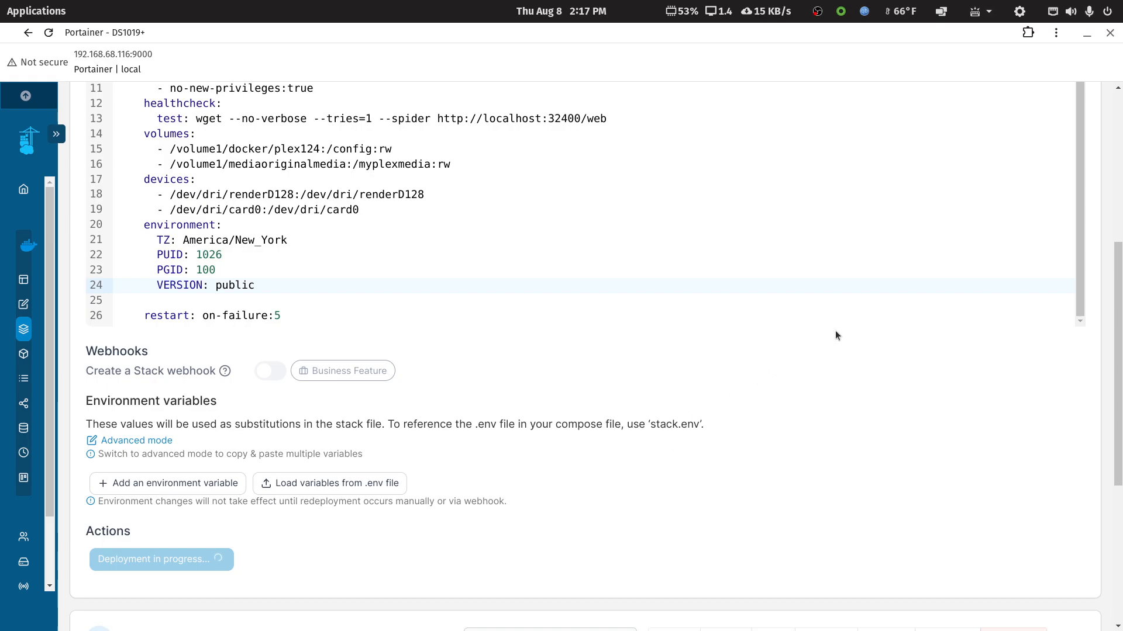
pyautogui.scroll(3, 835, 331)
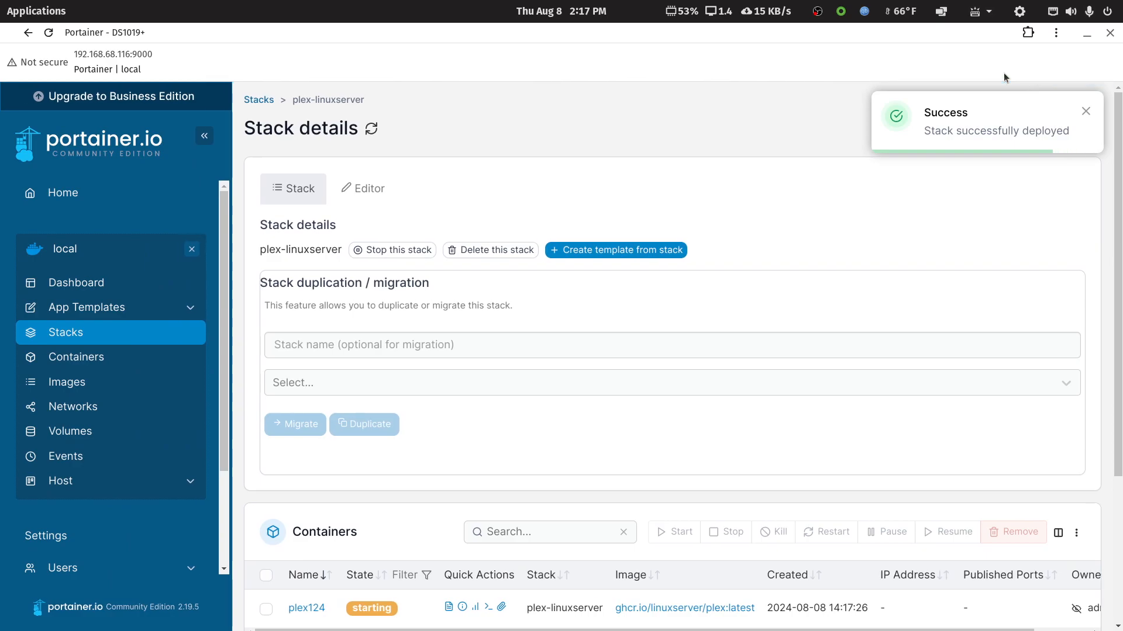
# - Review the redeployed plex-linuxserver compose file and open the container list
pyautogui.click(1082, 112)
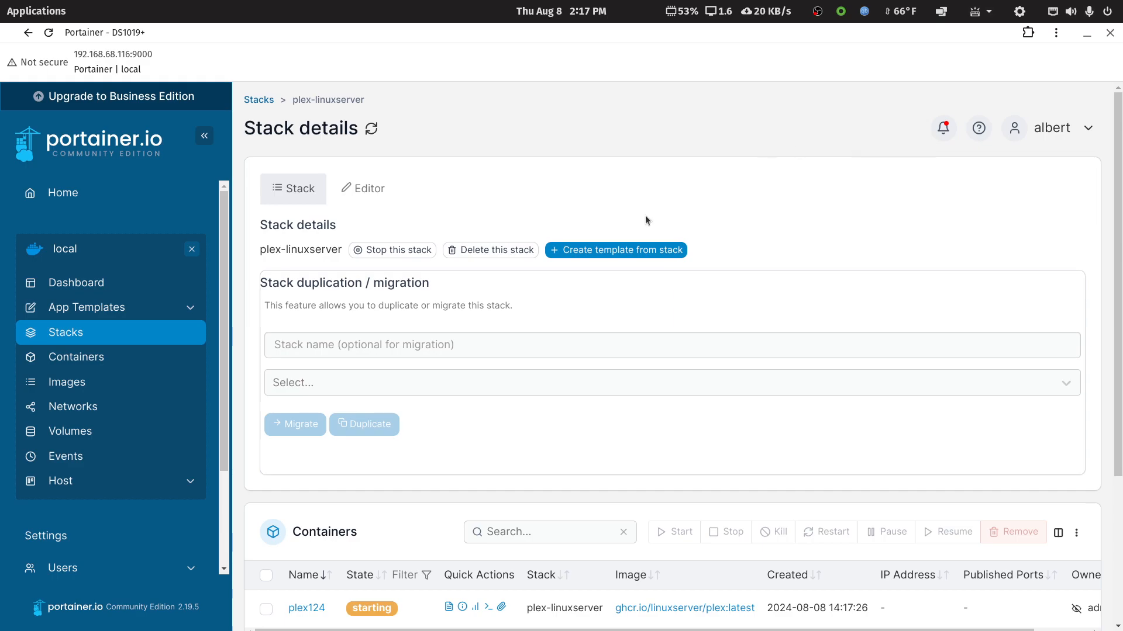
pyautogui.click(365, 188)
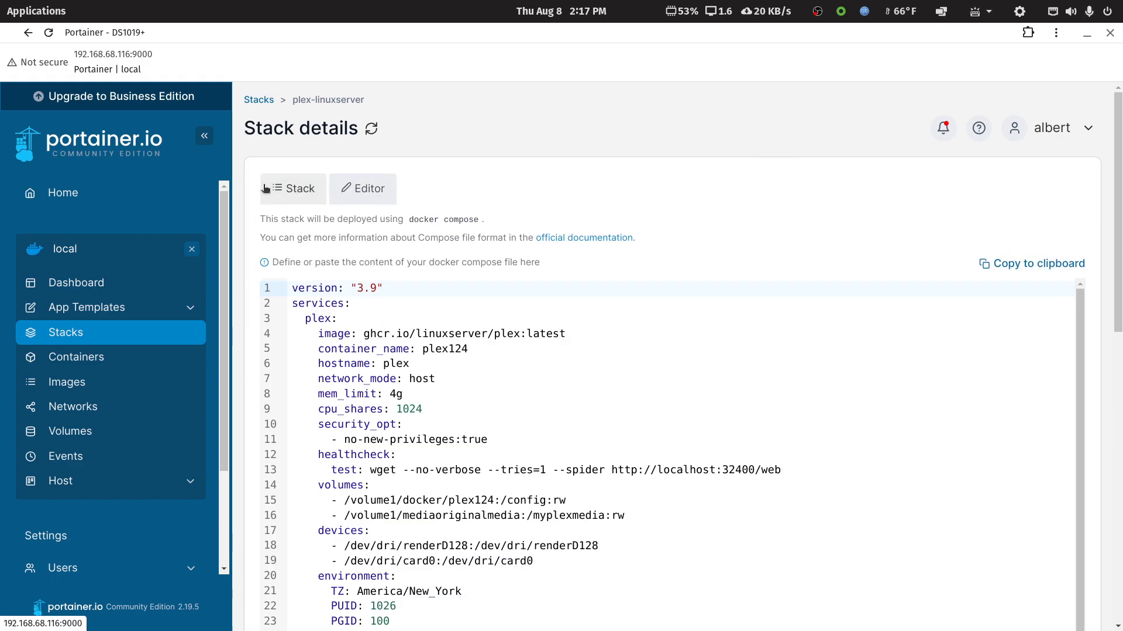
pyautogui.click(55, 358)
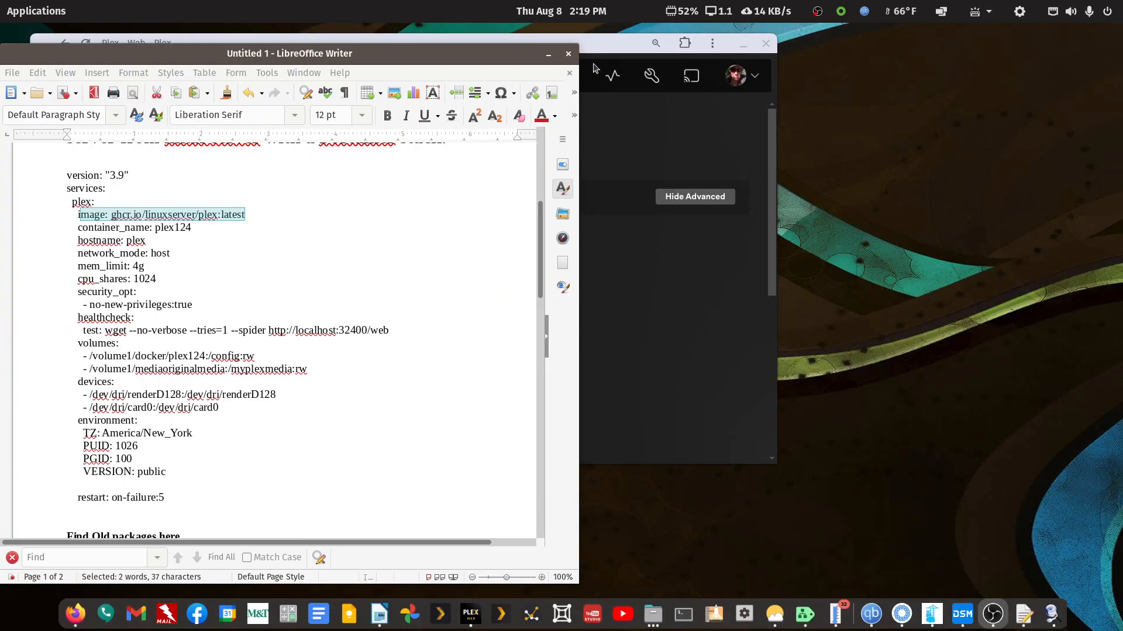
# - Switch to Plex Web, reload it and check the default server's general settings, including its version, and its library list
pyautogui.doubleClick(617, 49)
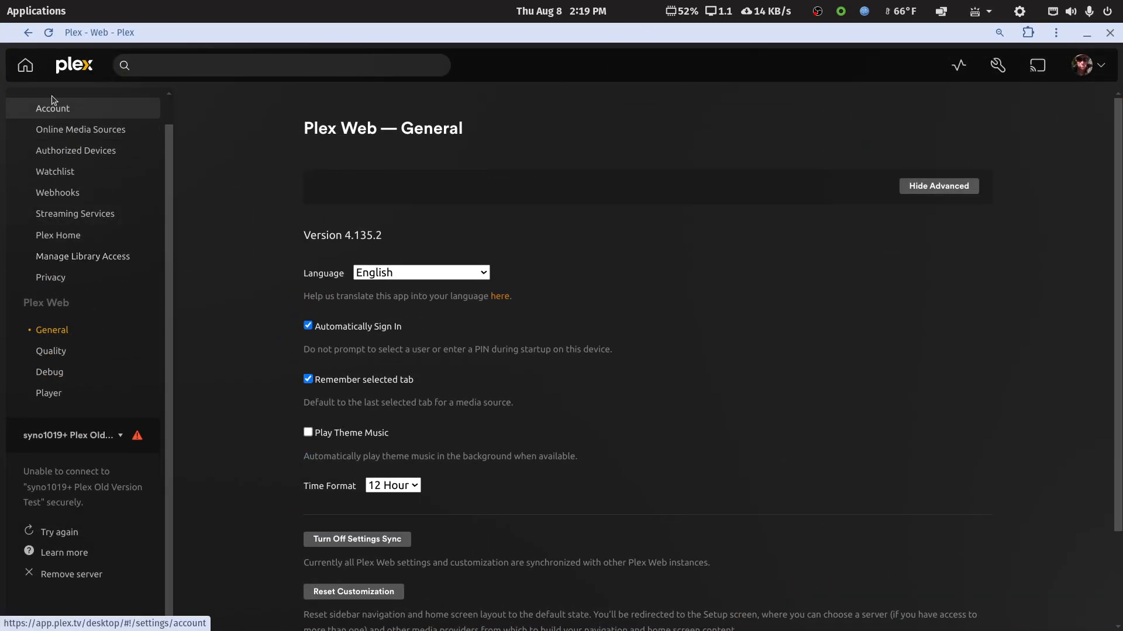
pyautogui.click(49, 32)
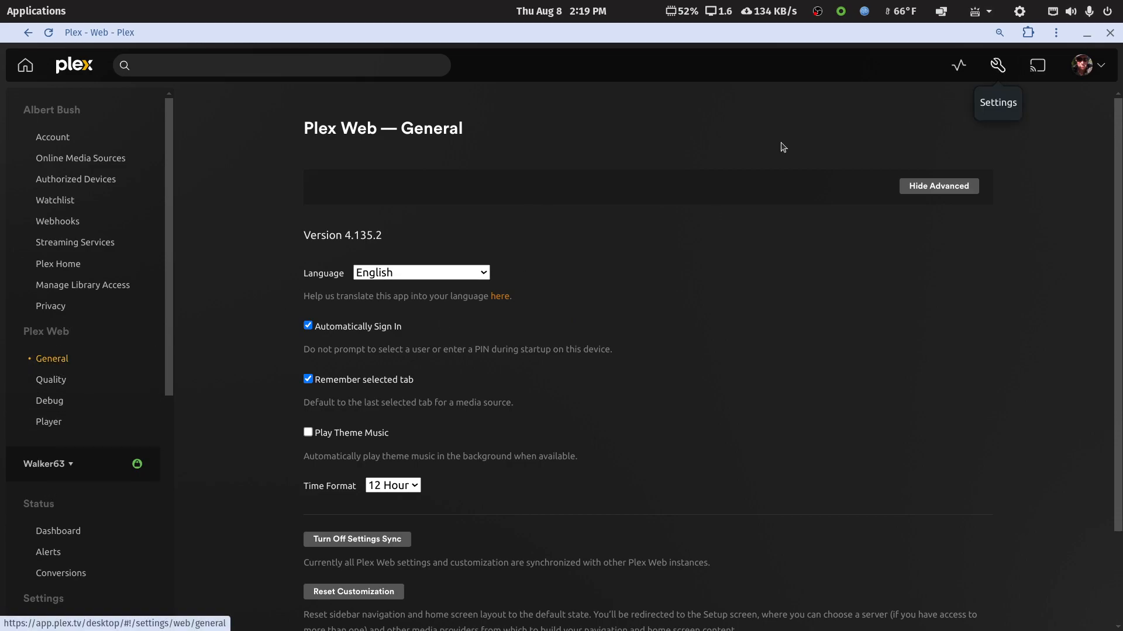
pyautogui.scroll(-2, 46, 506)
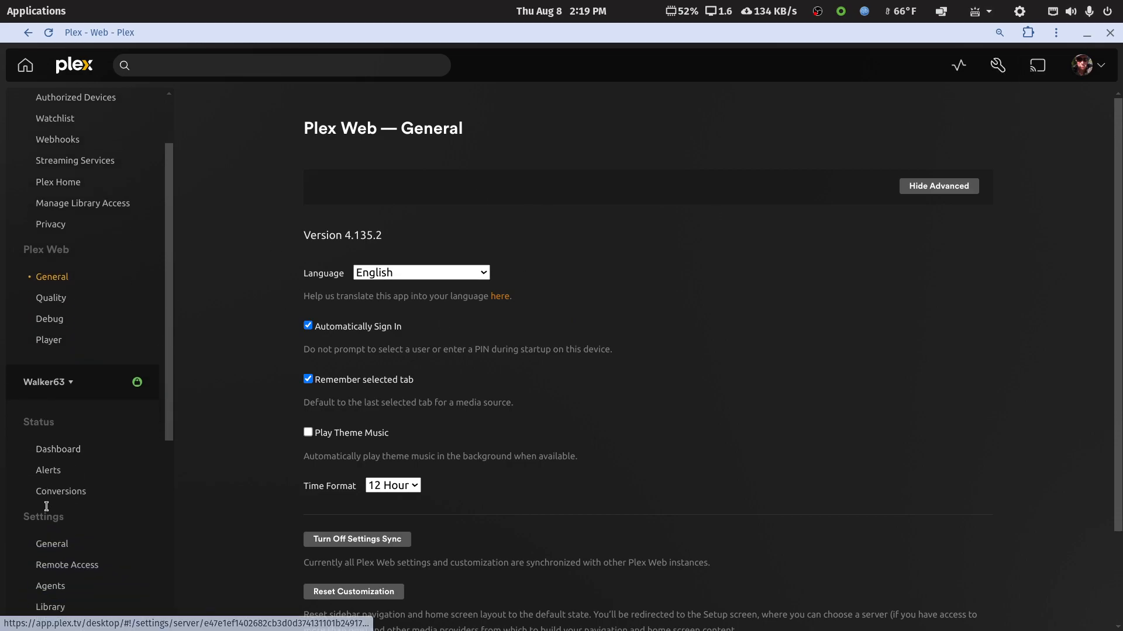
pyautogui.click(46, 541)
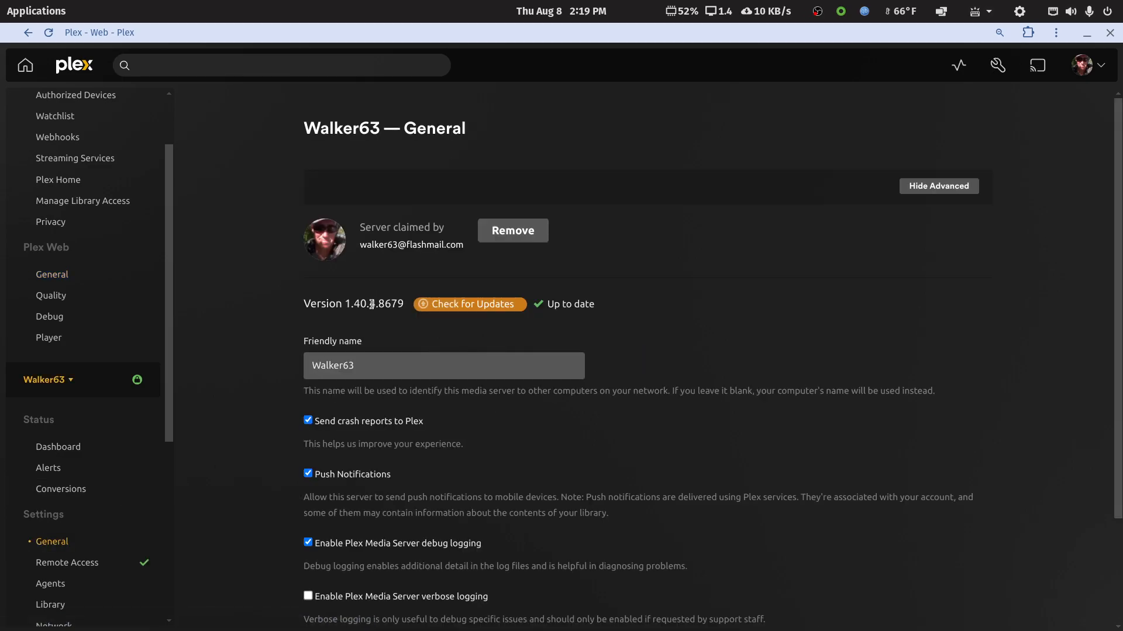
pyautogui.scroll(-5, 76, 486)
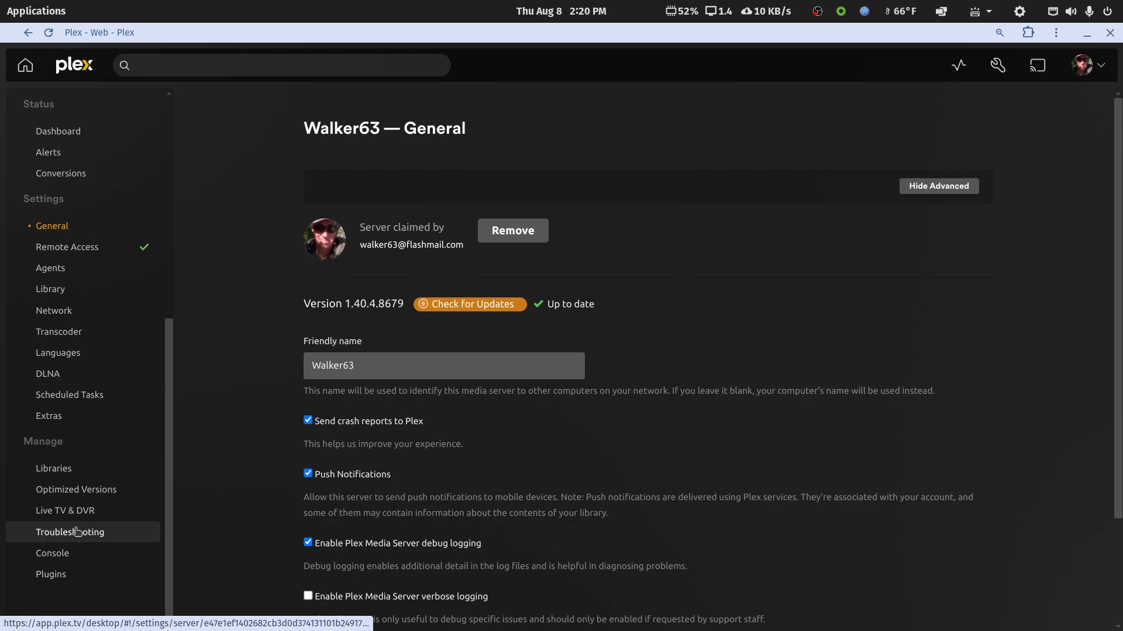
pyautogui.click(54, 469)
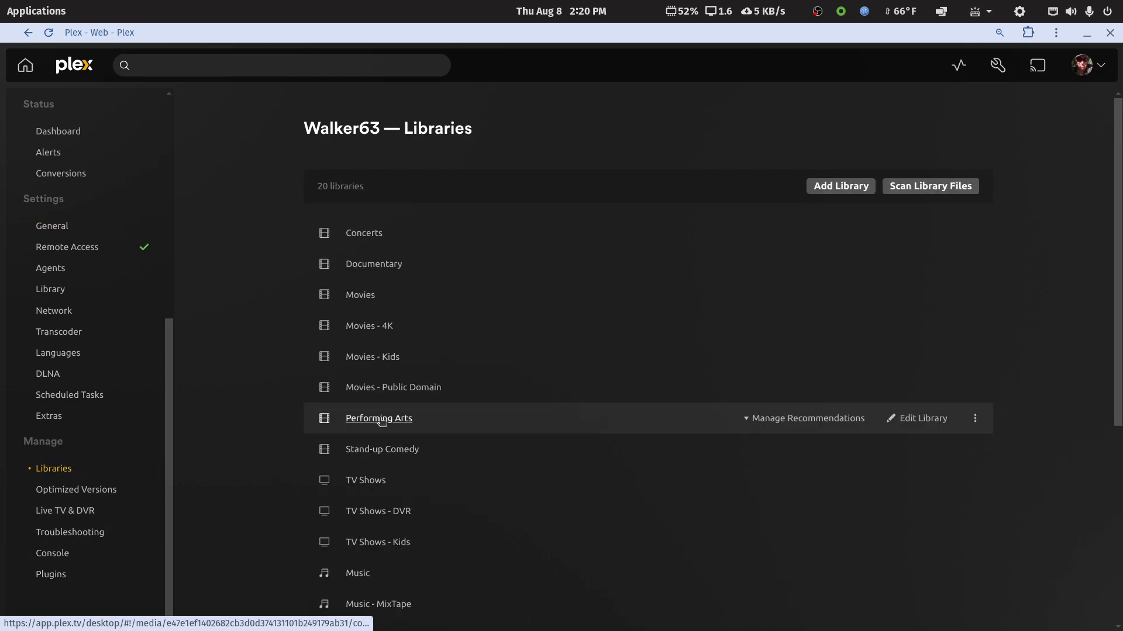
# - Select the syno1019+ Plex Old Version Test server and check the version in its general settings
pyautogui.scroll(7, 100, 320)
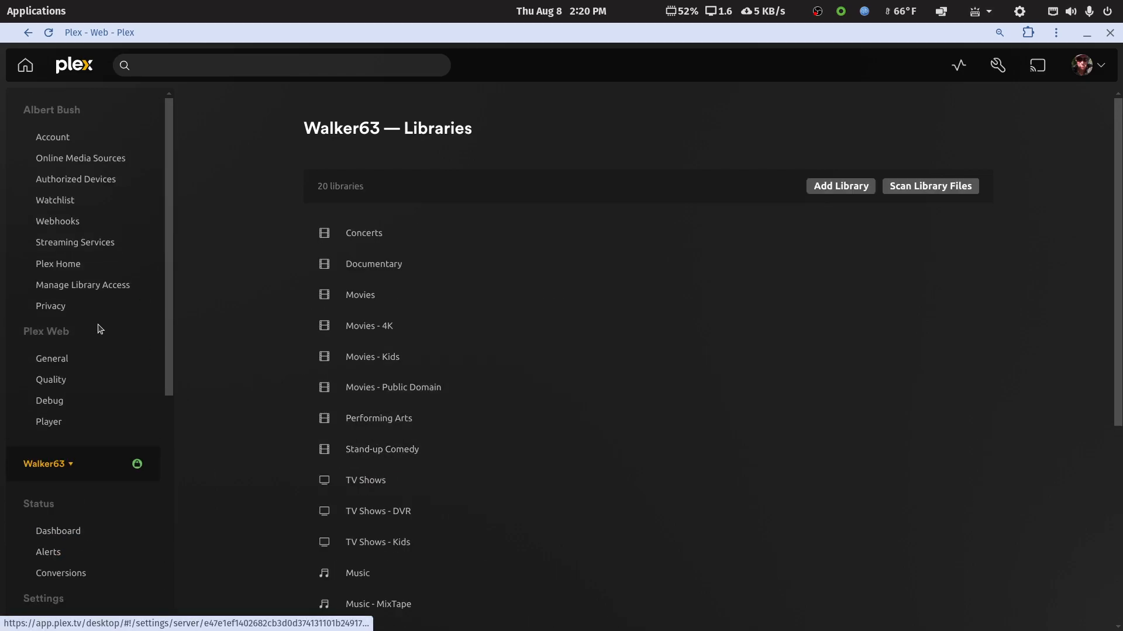
pyautogui.click(70, 465)
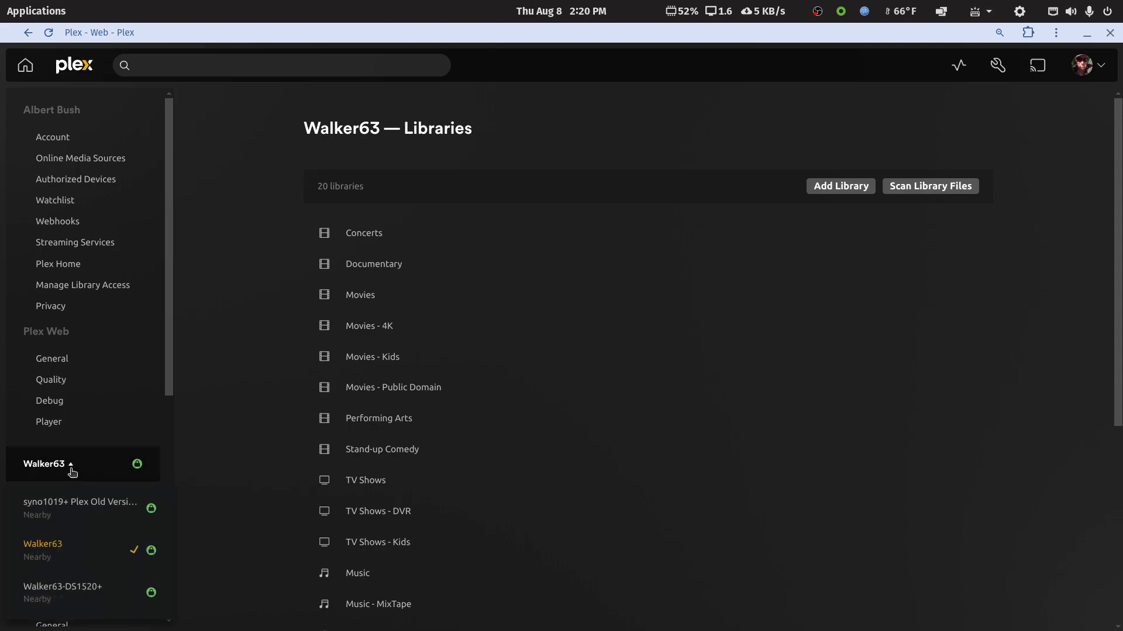
pyautogui.click(77, 513)
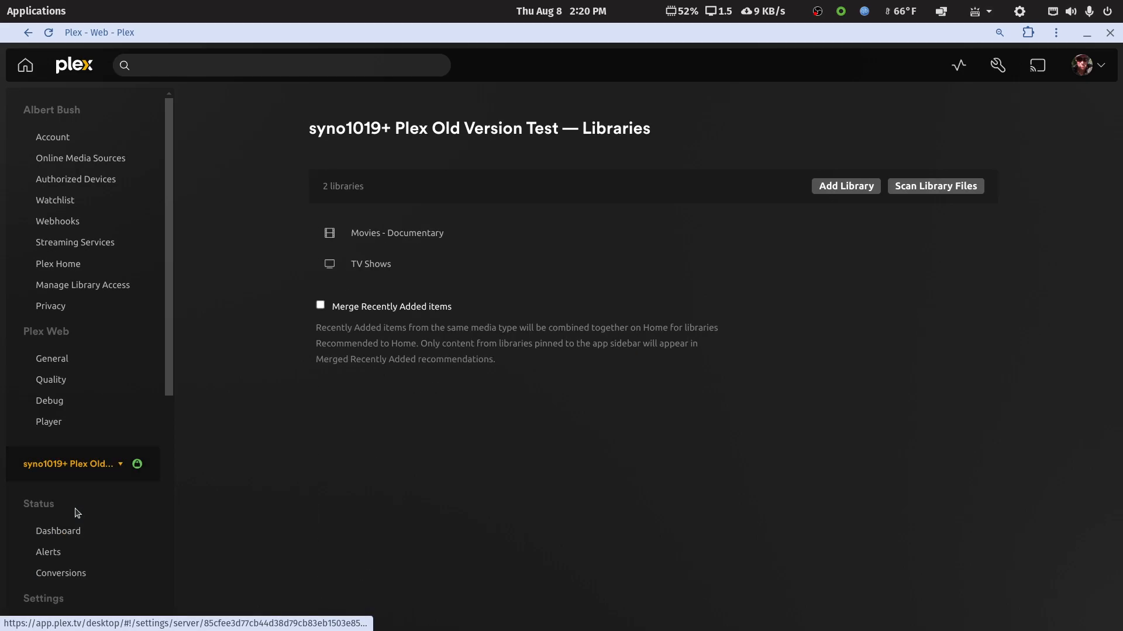
pyautogui.click(61, 360)
pyautogui.scroll(-5, 68, 389)
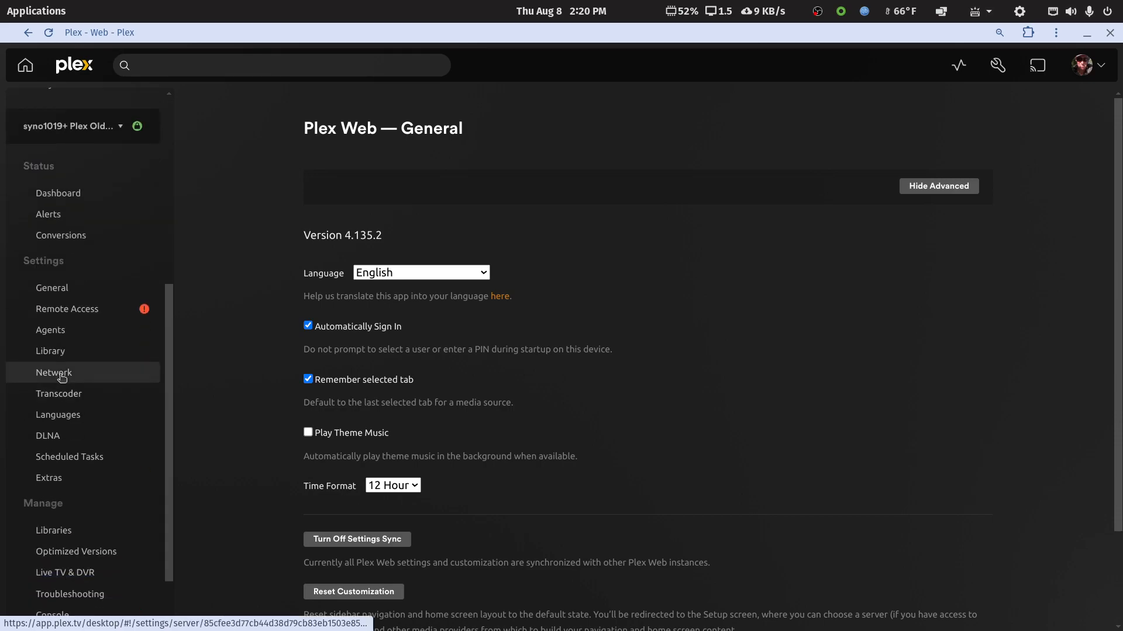
pyautogui.click(67, 289)
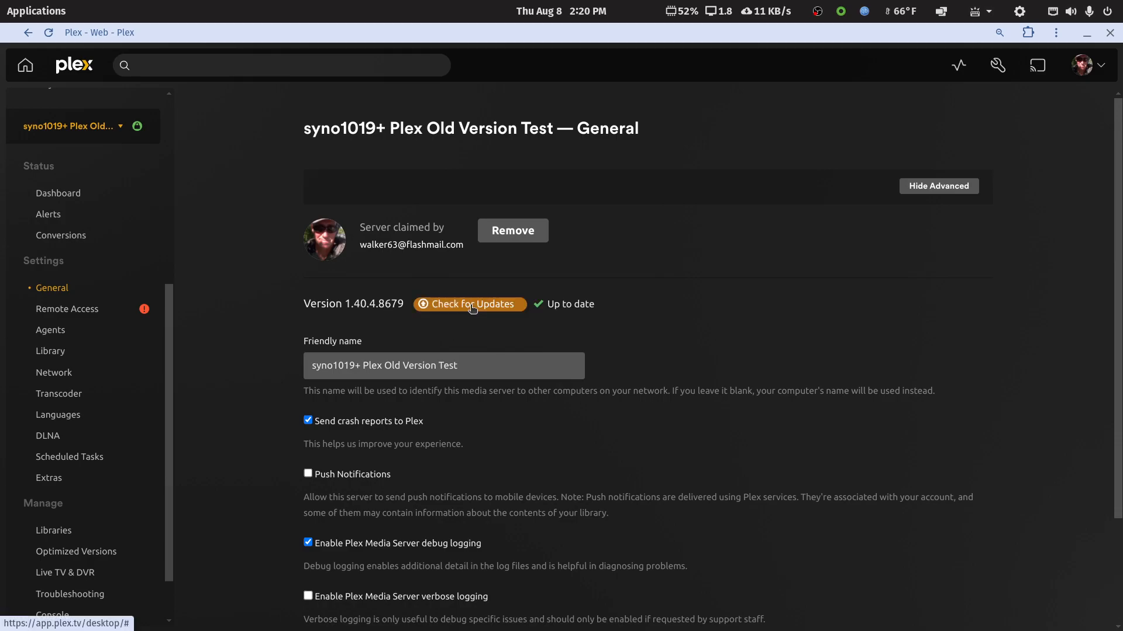
# - Open the test server's TV Shows library and briefly play The Lucy Show to test playback
pyautogui.scroll(-1, 125, 458)
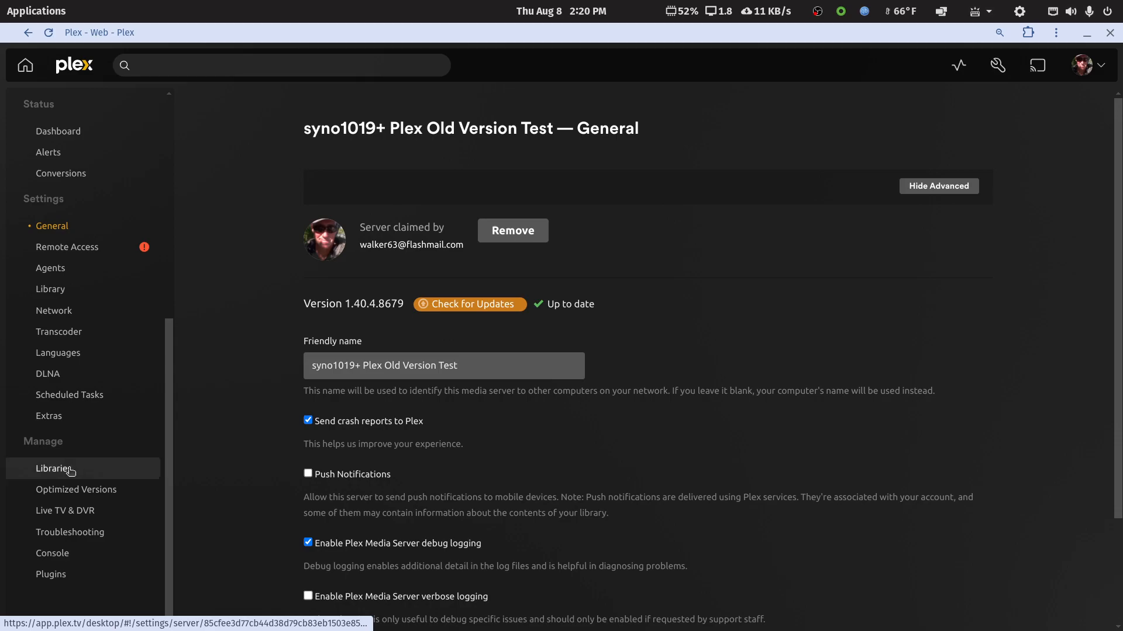
pyautogui.click(95, 469)
pyautogui.click(357, 266)
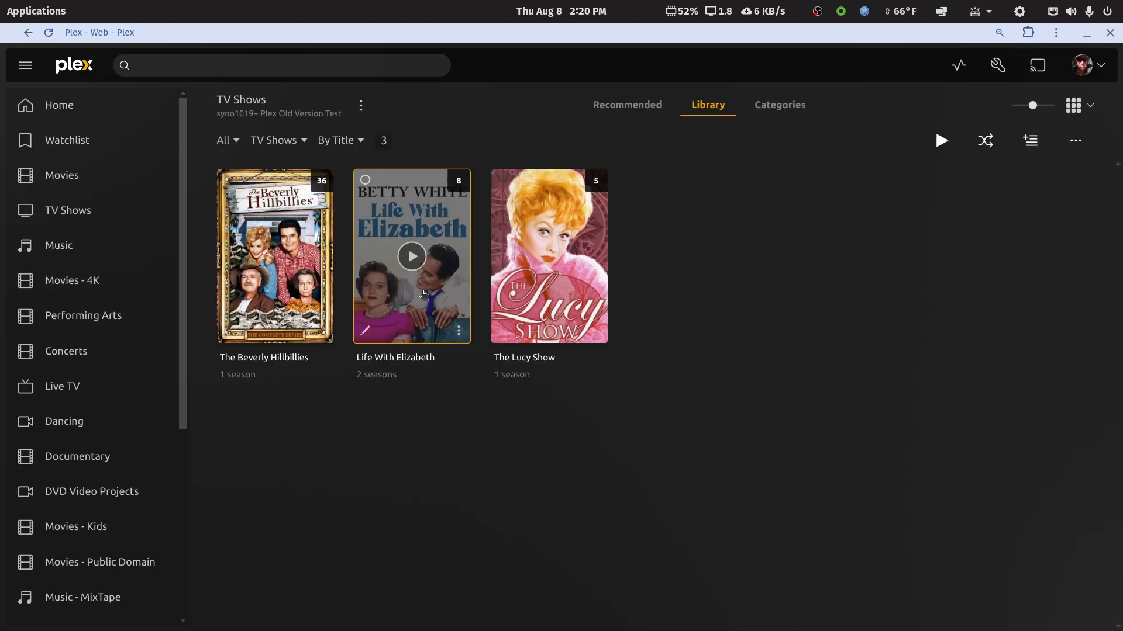
pyautogui.click(551, 257)
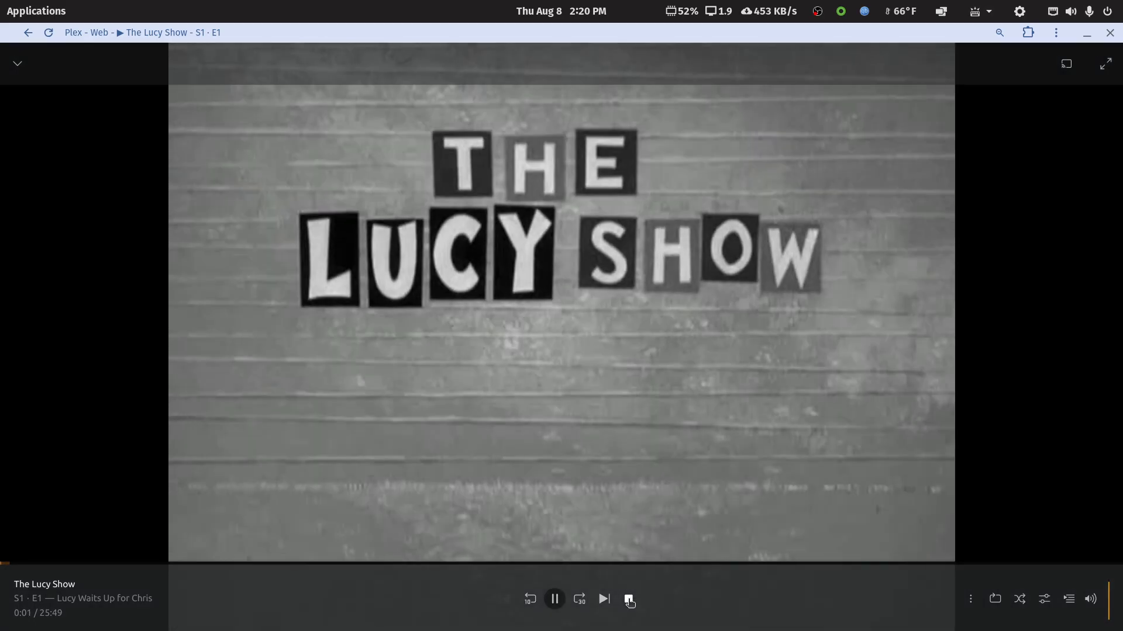
pyautogui.click(630, 602)
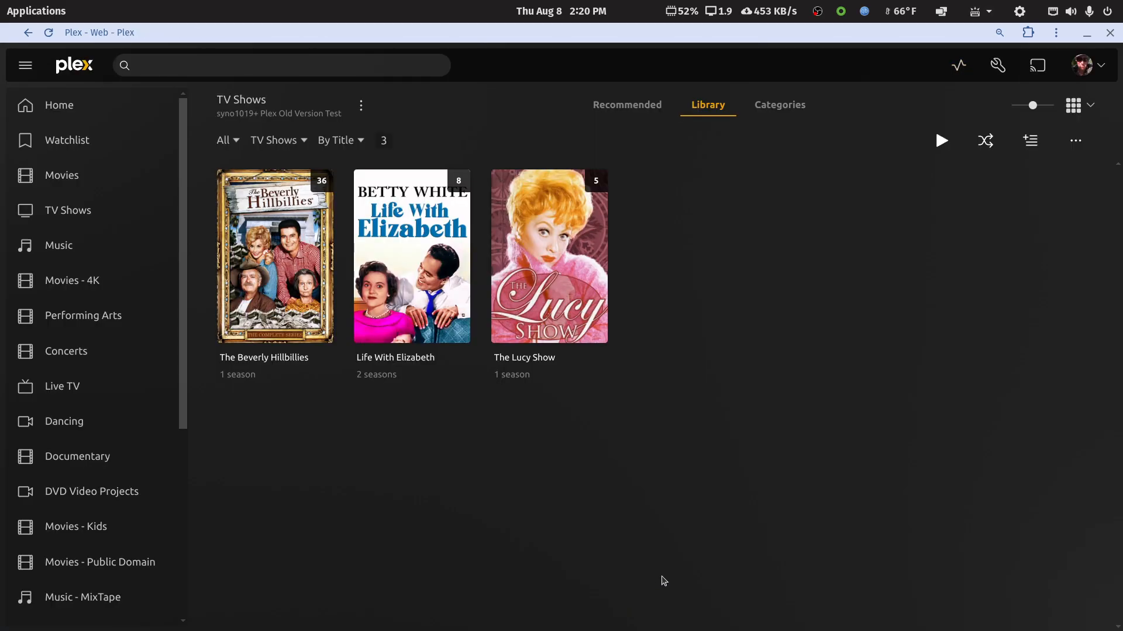
# - Move the Plex window aside and review the beginning of the regression notes in LibreOffice Writer
pyautogui.doubleClick(968, 42)
pyautogui.moveTo(585, 44); pyautogui.dragTo(869, 53)
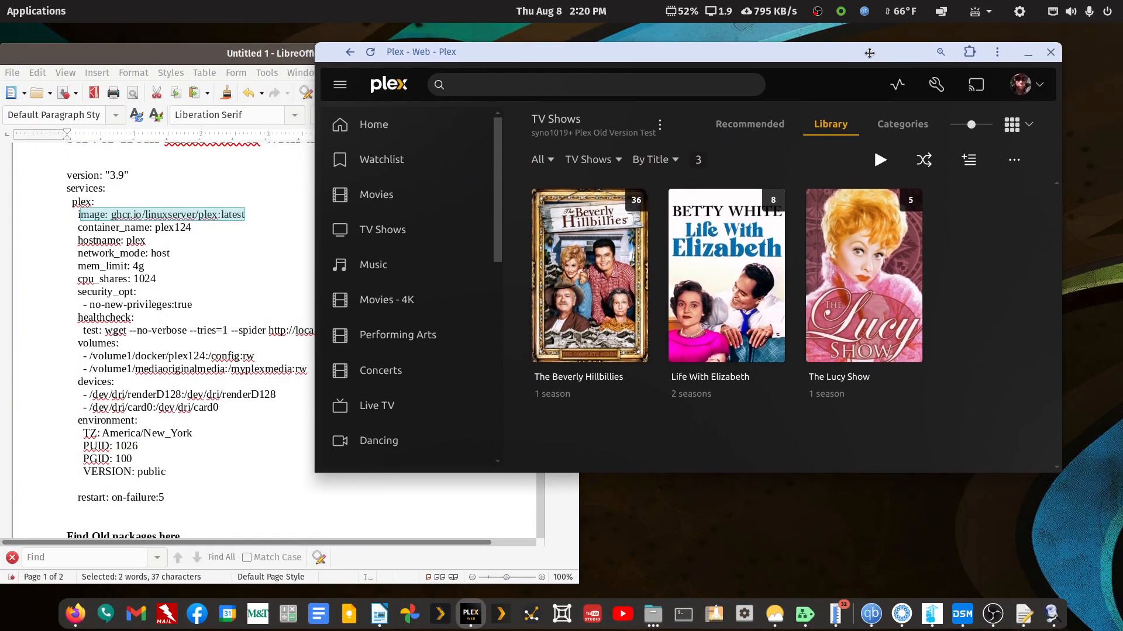
pyautogui.click(234, 56)
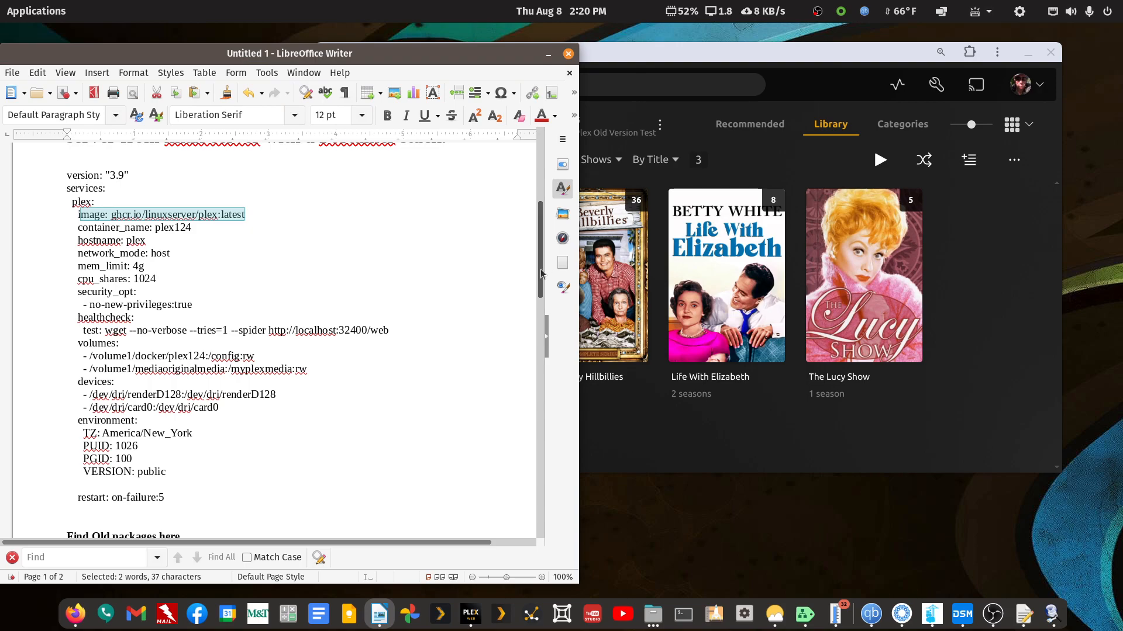
pyautogui.moveTo(544, 273); pyautogui.dragTo(543, 184)
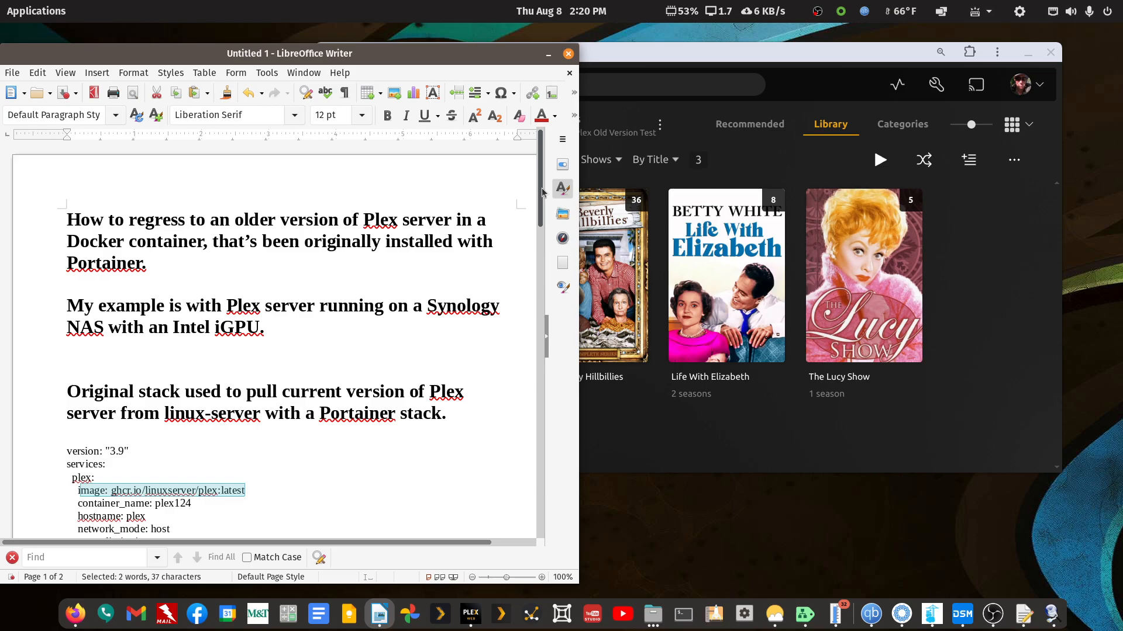
pyautogui.moveTo(542, 188)
pyautogui.mouseDown()
pyautogui.moveTo(542, 205)
pyautogui.moveTo(543, 185)
pyautogui.mouseUp()
# - Switch to Synology DSM, close File Station and view the installed Plex Media Server package's details in Package Center
pyautogui.click(932, 621)
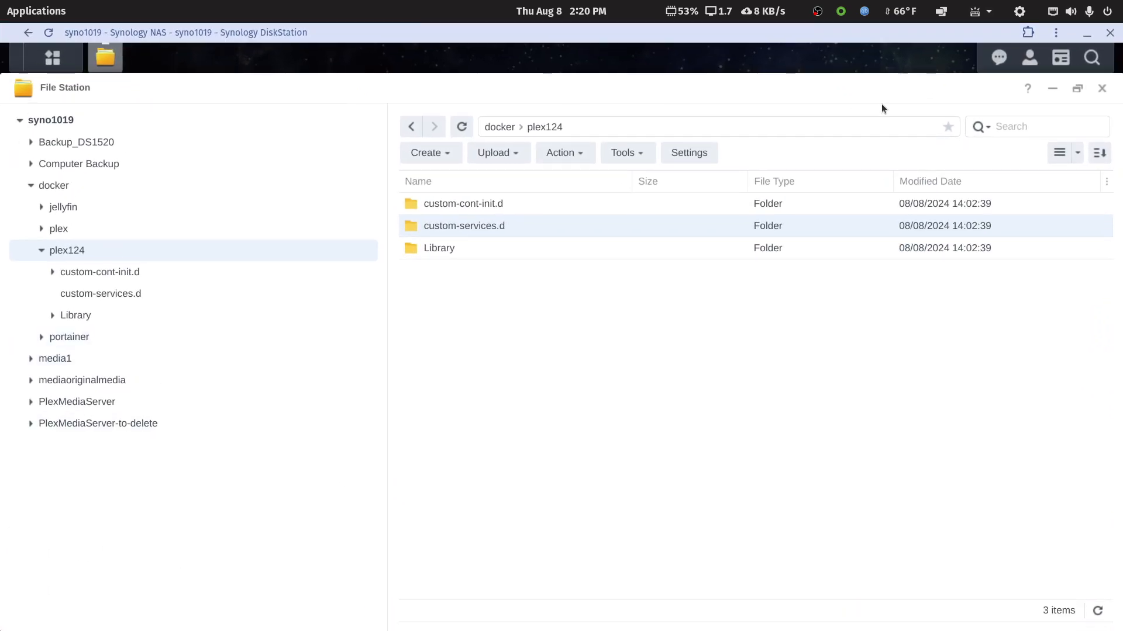
pyautogui.click(1103, 89)
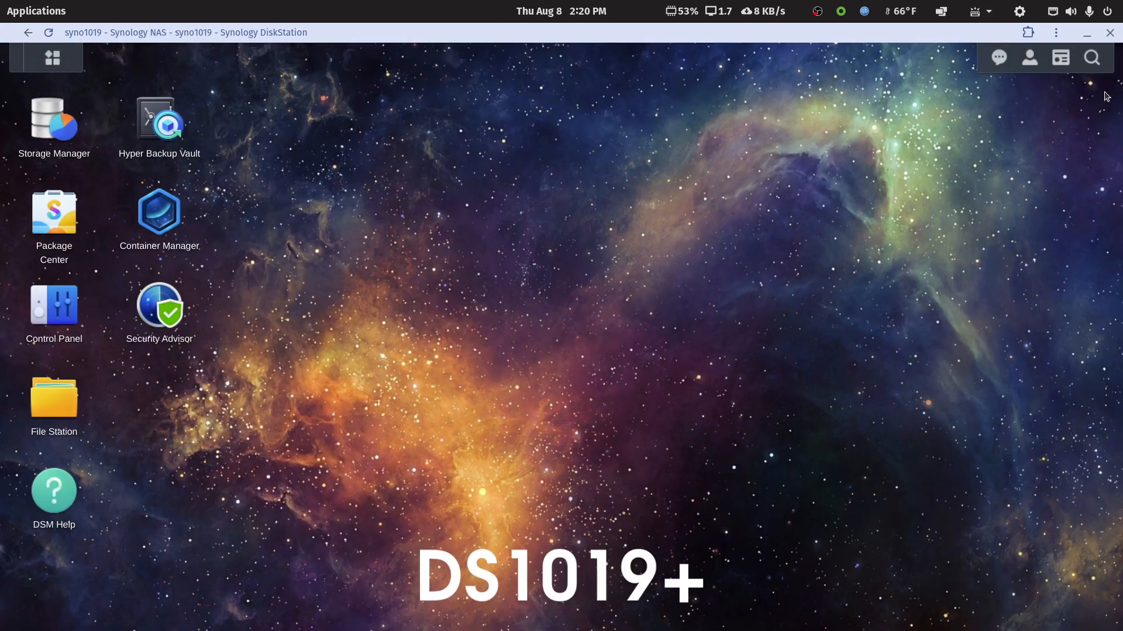
pyautogui.click(57, 227)
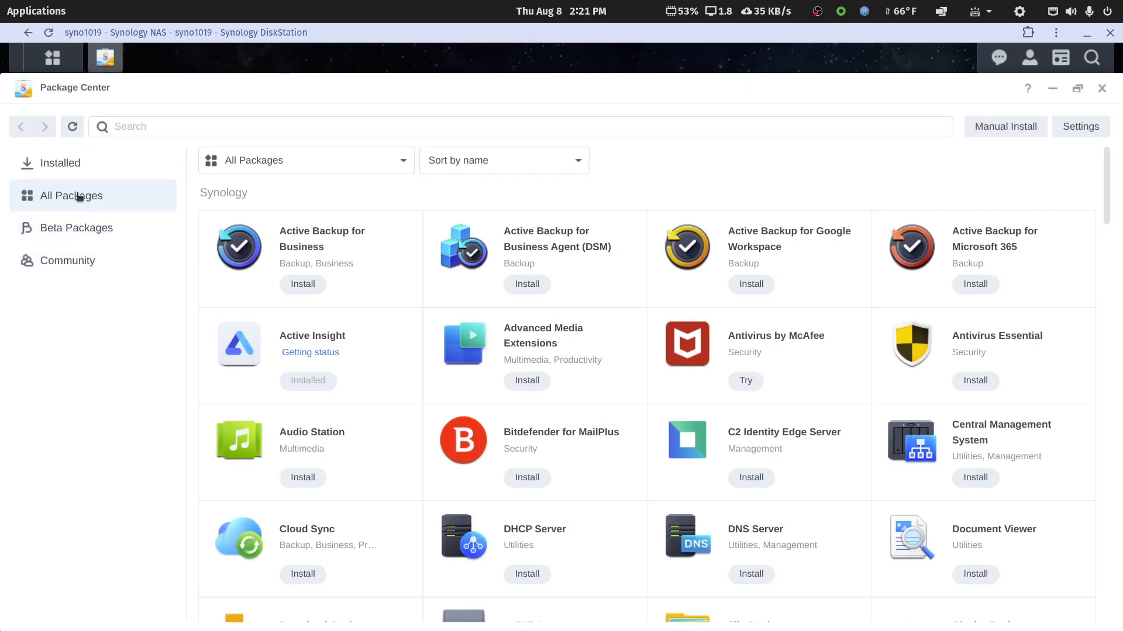
pyautogui.click(62, 167)
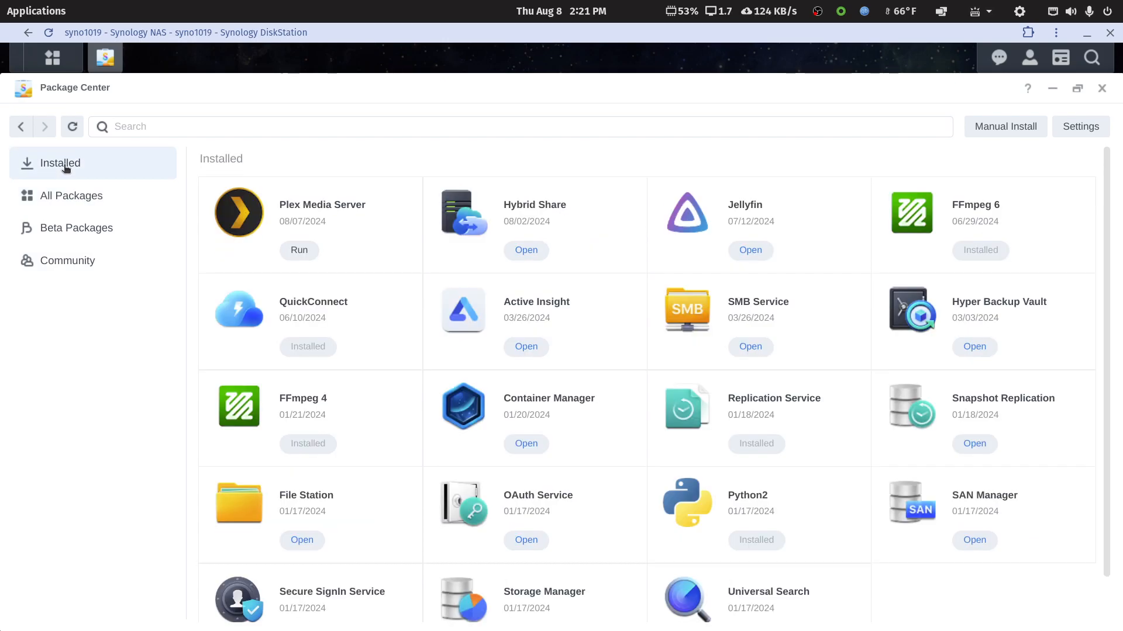
pyautogui.click(325, 205)
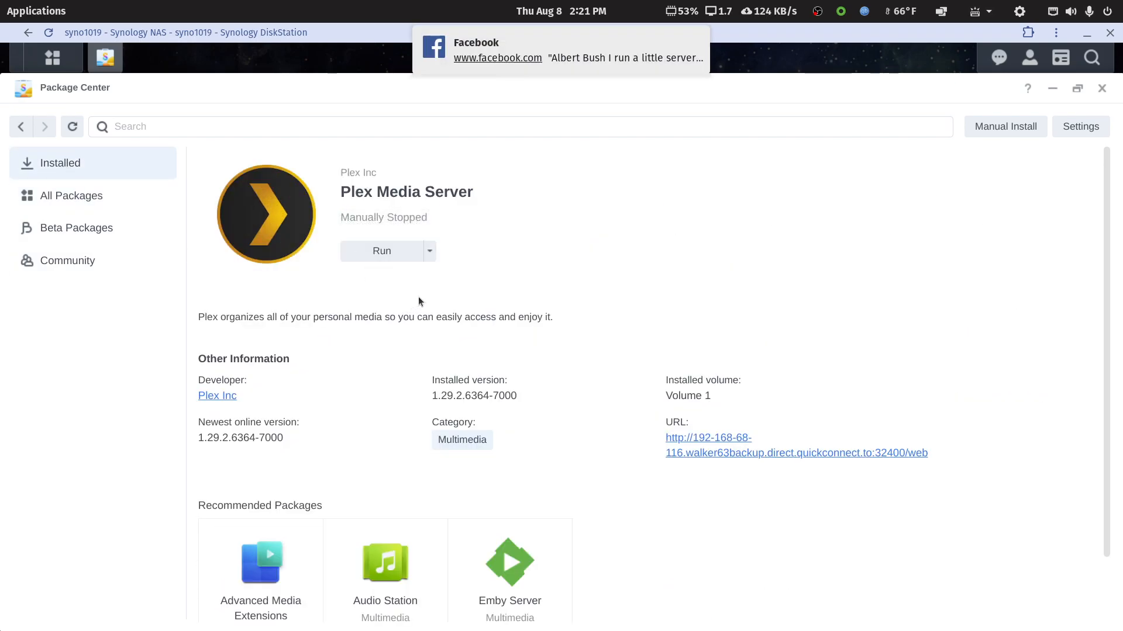
pyautogui.click(696, 41)
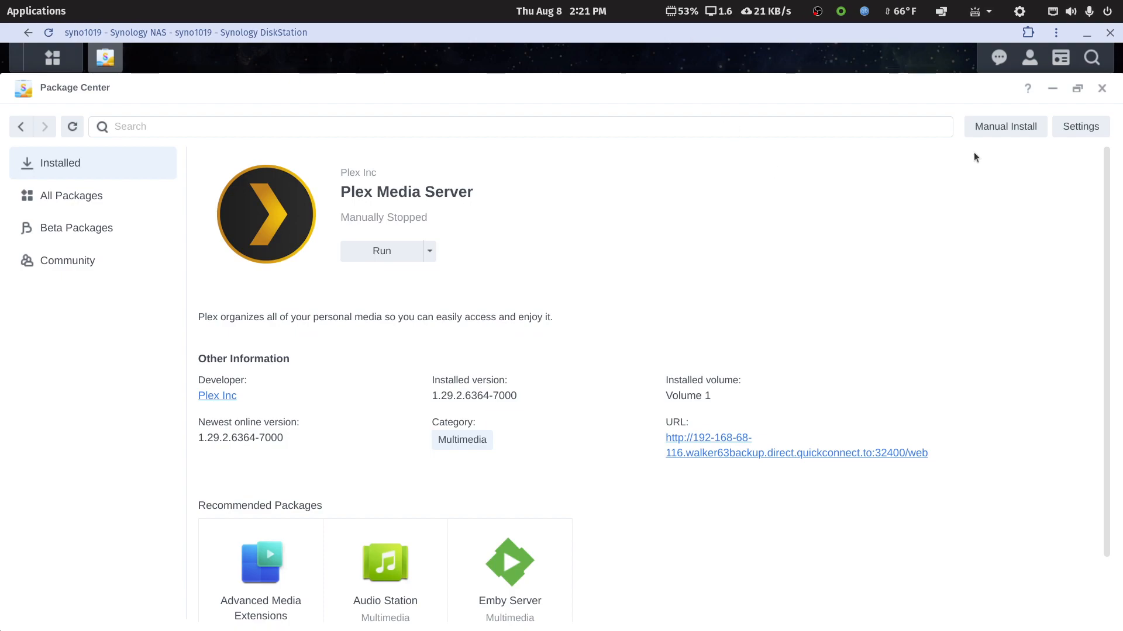
# - View the Manual Install upload dialog, dismiss it without choosing a file and close Package Center
pyautogui.click(998, 130)
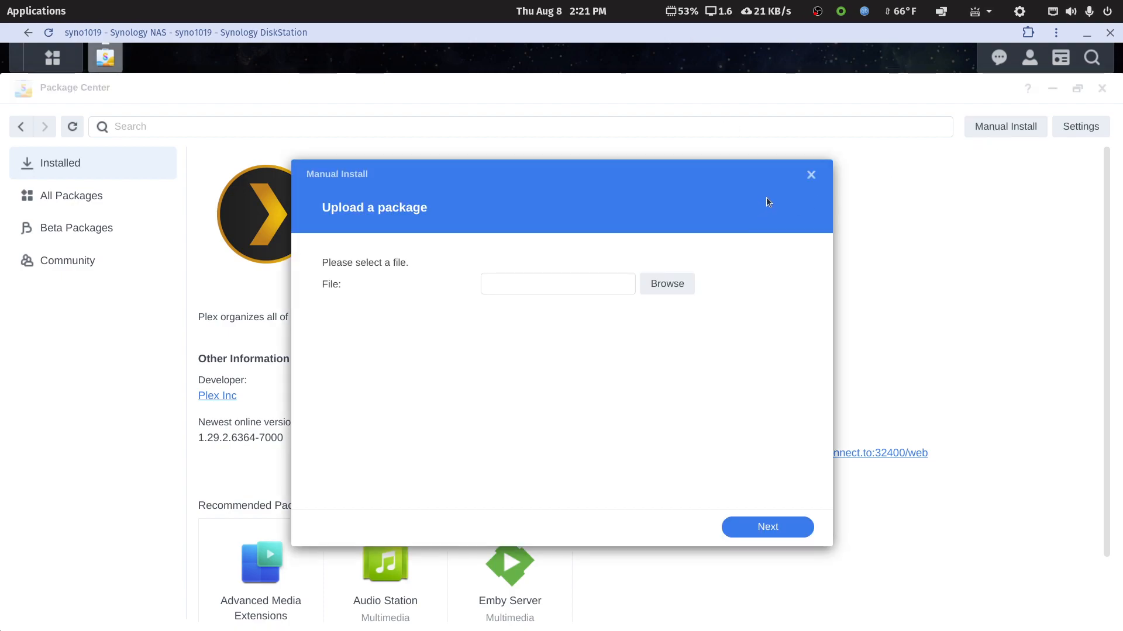
pyautogui.click(810, 176)
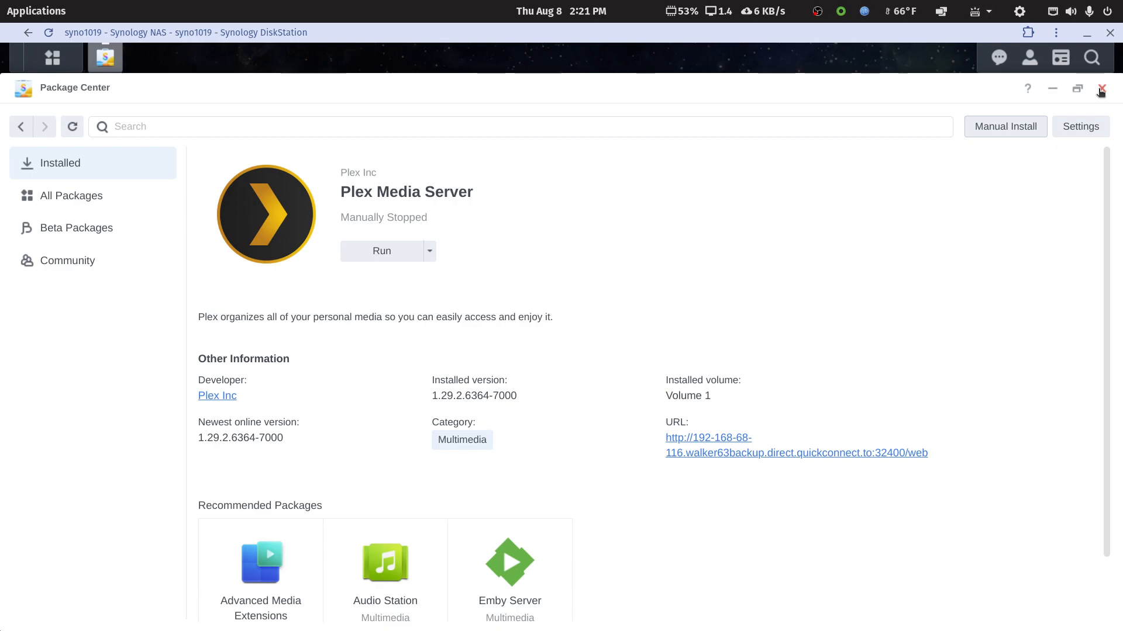
pyautogui.click(1101, 89)
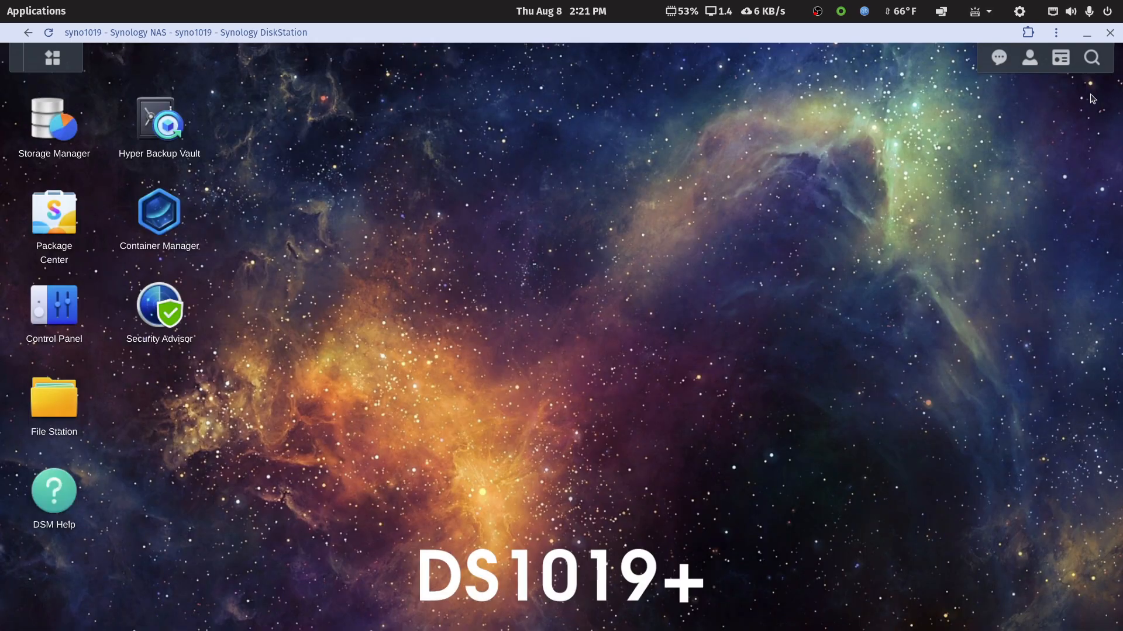